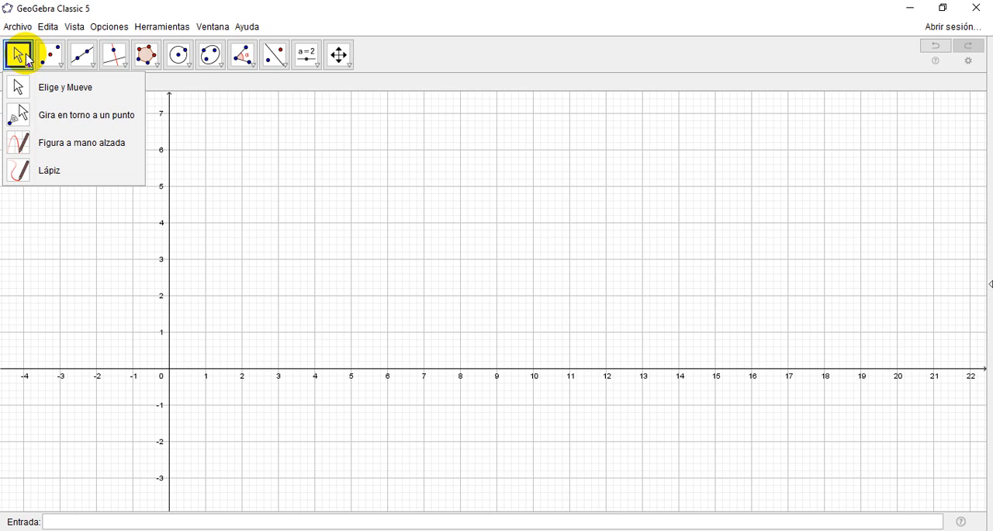
# Step: Create the intersection point of the x-axis and y-axis at the origin
pyautogui.click(26, 59)
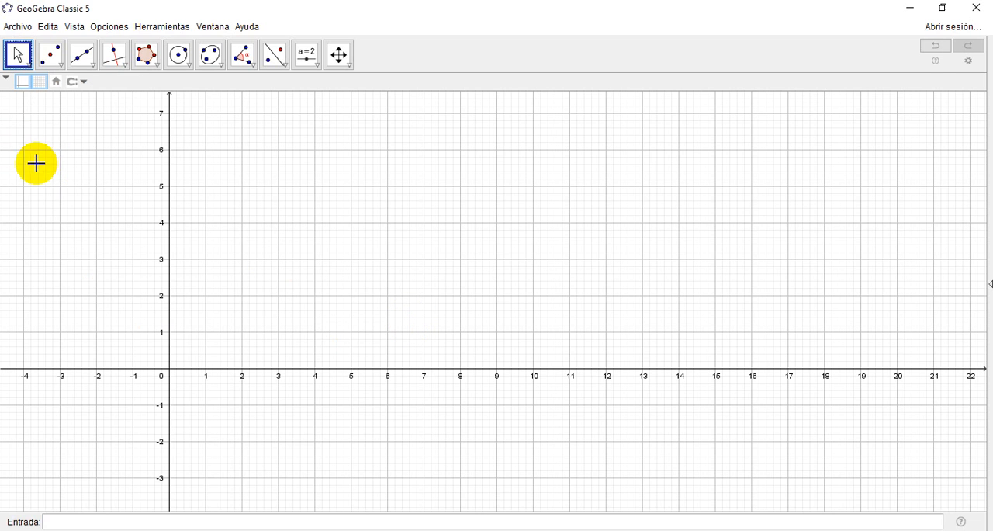
pyautogui.click(62, 66)
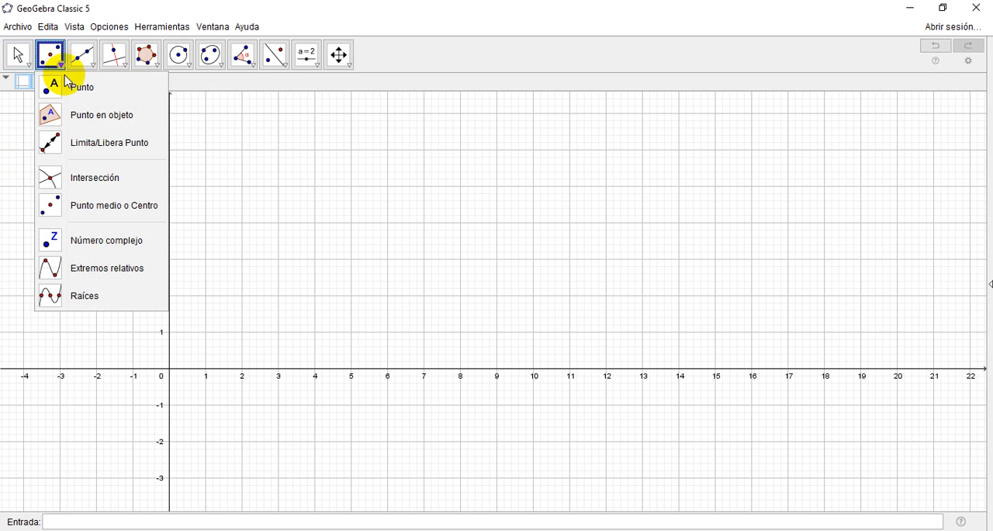
pyautogui.click(76, 180)
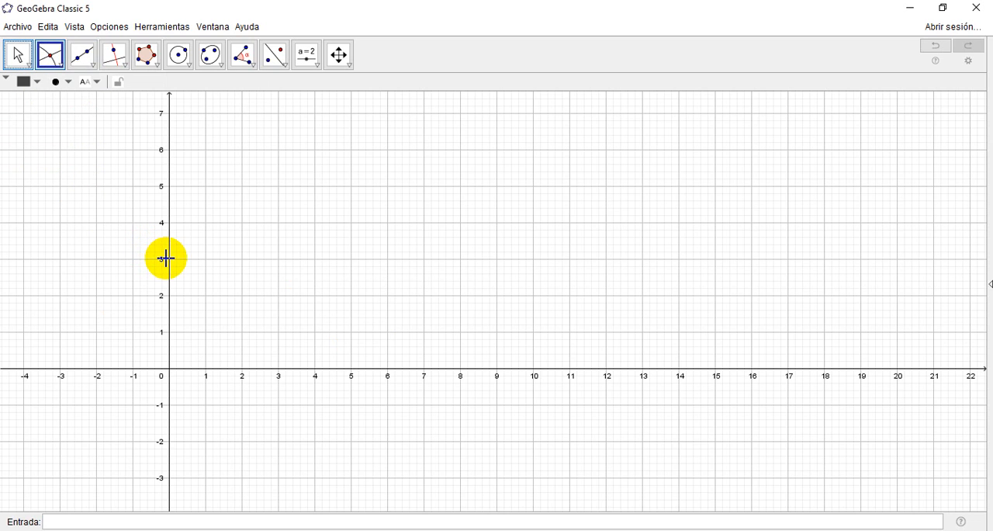
pyautogui.click(339, 368)
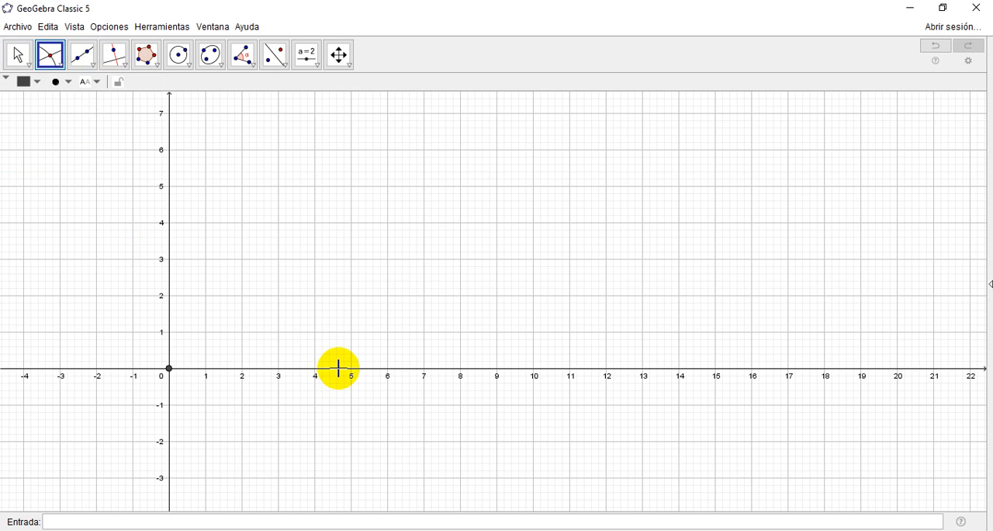
# Step: Place a point constrained to the x-axis at about x = 6 using the Point on Object tool
pyautogui.click(340, 54)
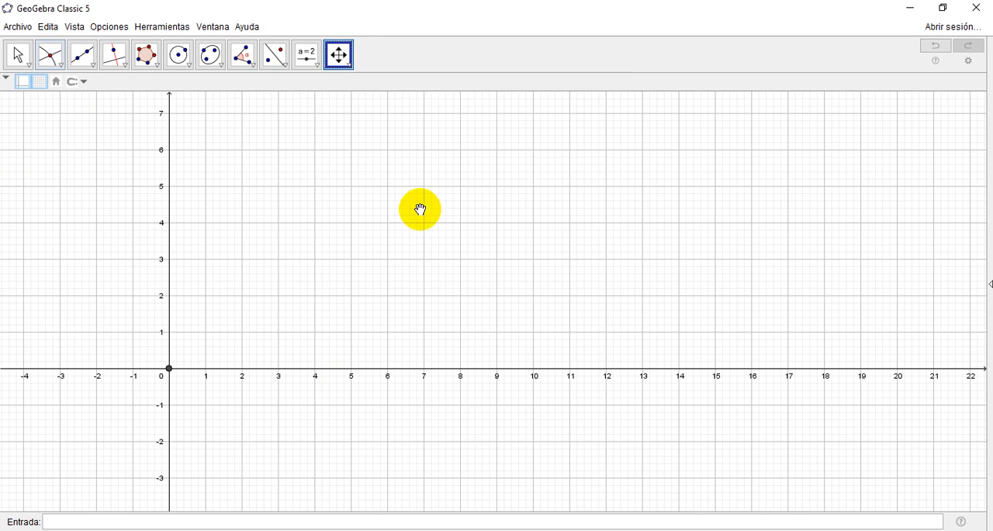
pyautogui.moveTo(423, 210); pyautogui.dragTo(358, 227)
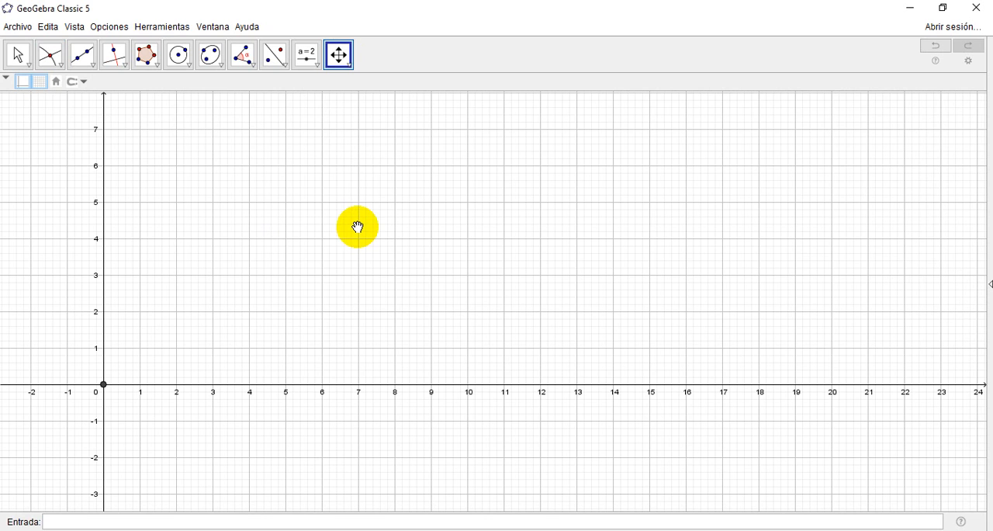
pyautogui.click(17, 54)
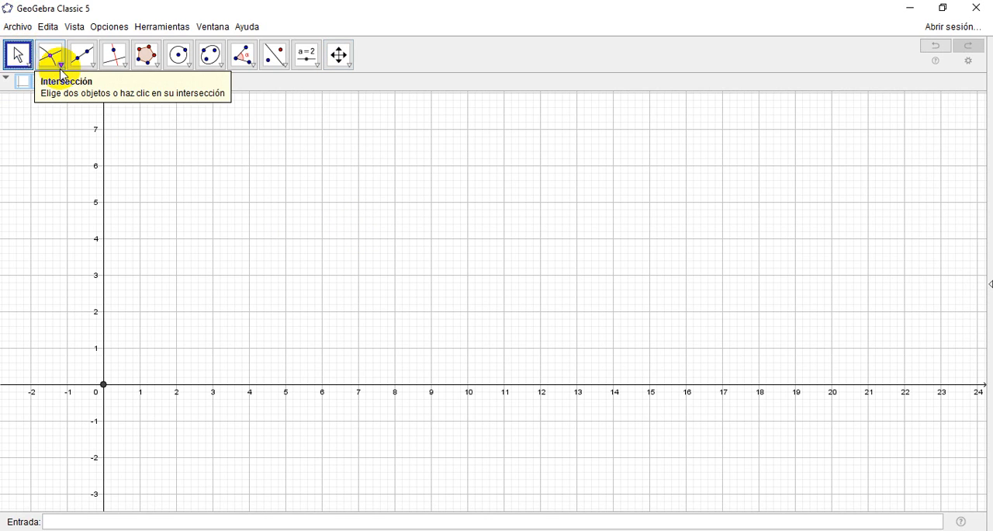
pyautogui.click(61, 67)
pyautogui.click(74, 109)
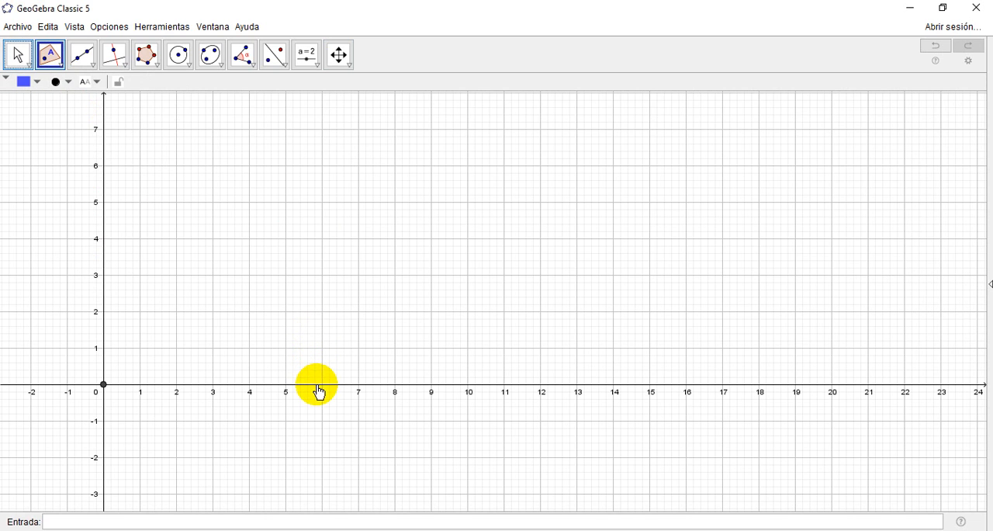
pyautogui.click(320, 385)
# Step: Slide the new x-axis point to about x = 13 and back to about x = 6
pyautogui.click(19, 58)
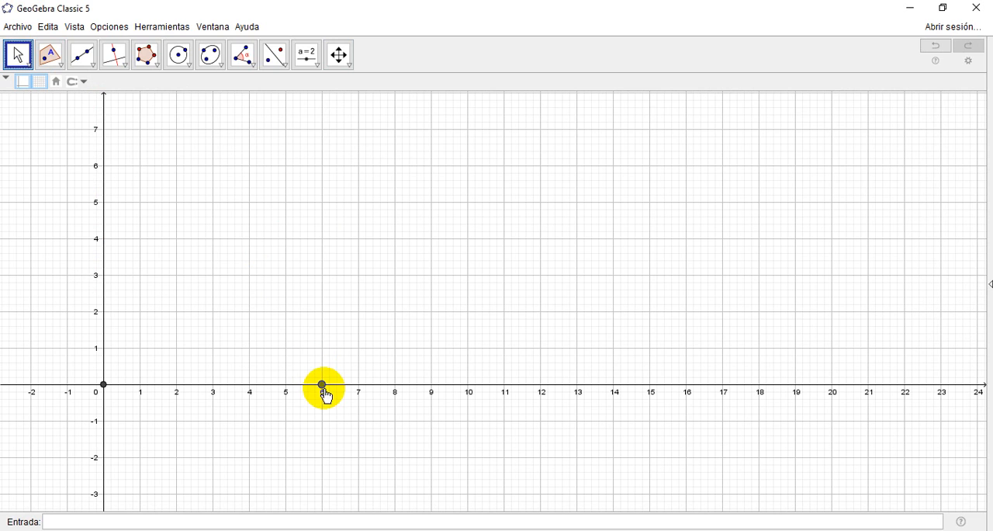
pyautogui.moveTo(323, 389); pyautogui.dragTo(578, 386)
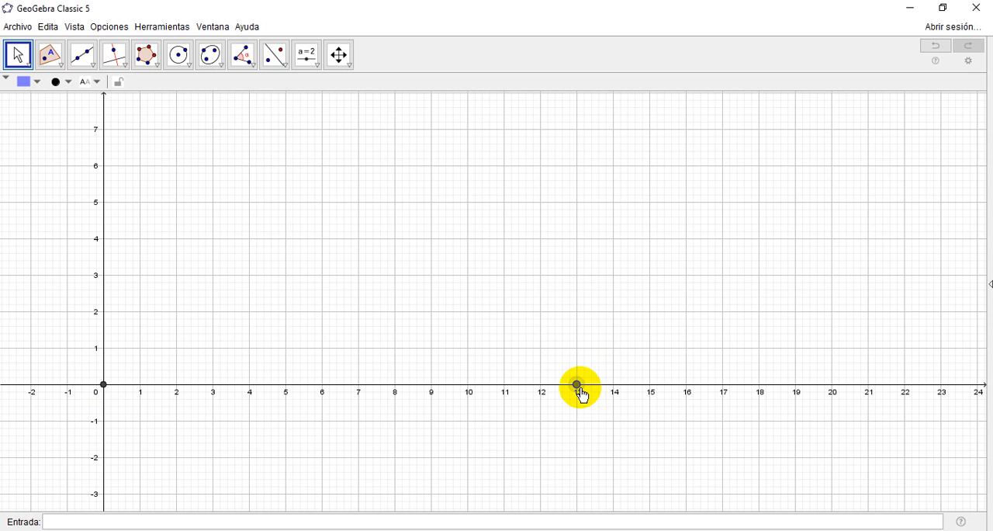
pyautogui.moveTo(582, 395); pyautogui.dragTo(326, 406)
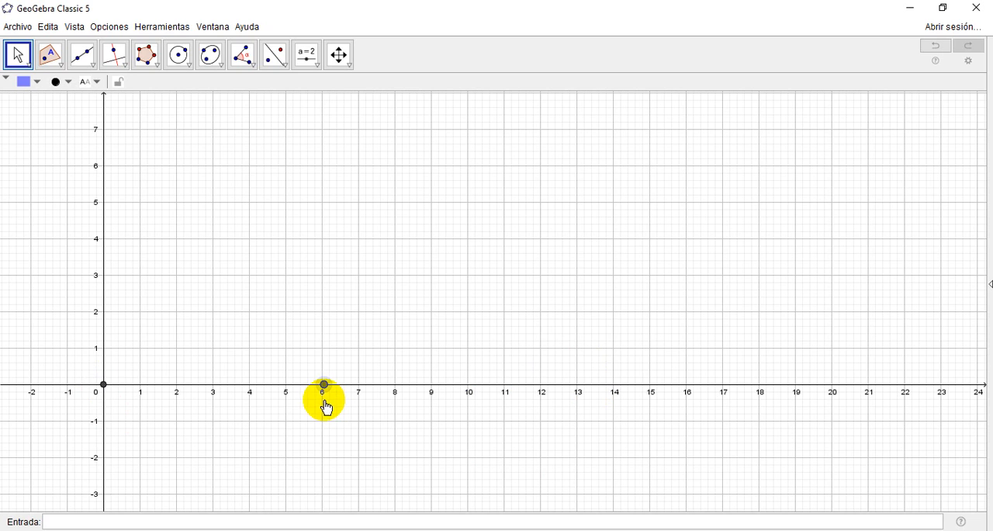
# Step: Show the labels of the origin point and the x-axis point, and position both labels below the axis
pyautogui.rightClick(106, 388)
pyautogui.click(145, 432)
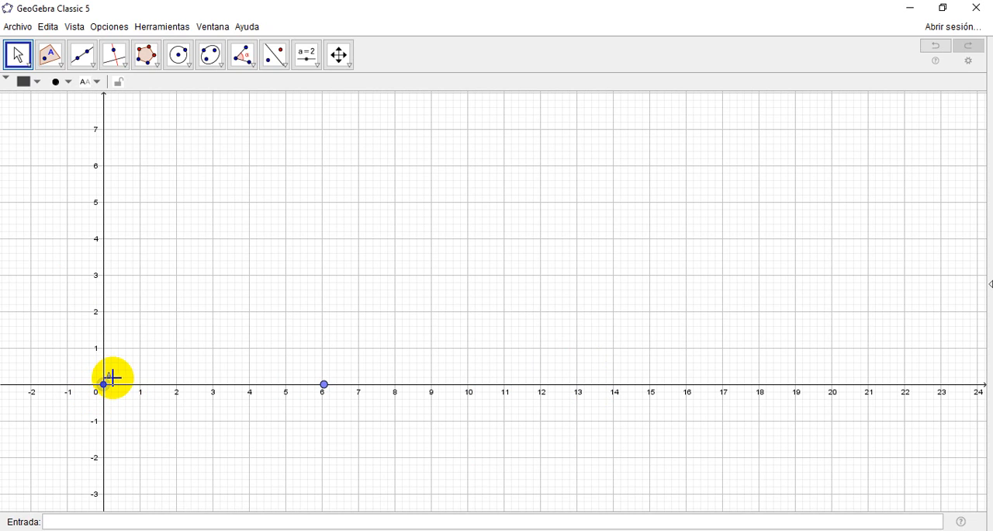
pyautogui.moveTo(106, 378); pyautogui.dragTo(90, 393)
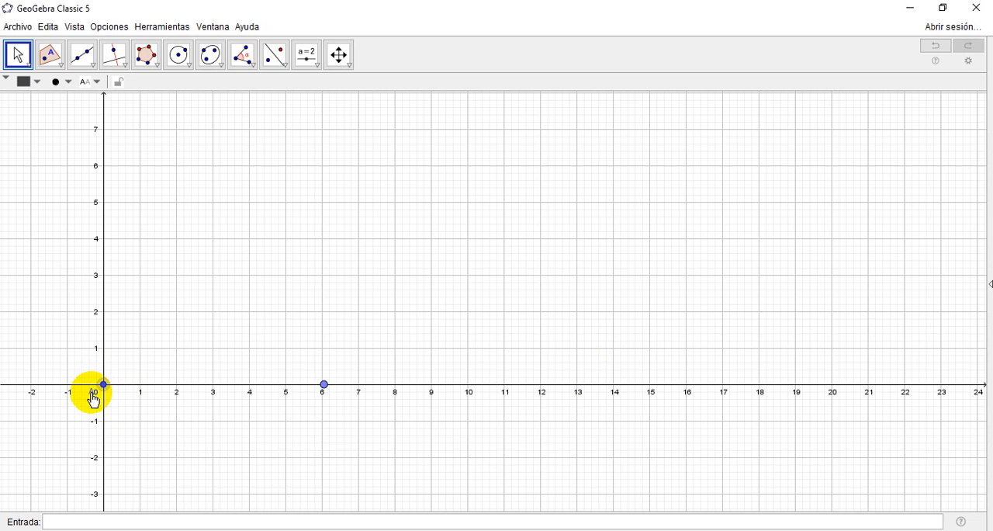
pyautogui.rightClick(324, 385)
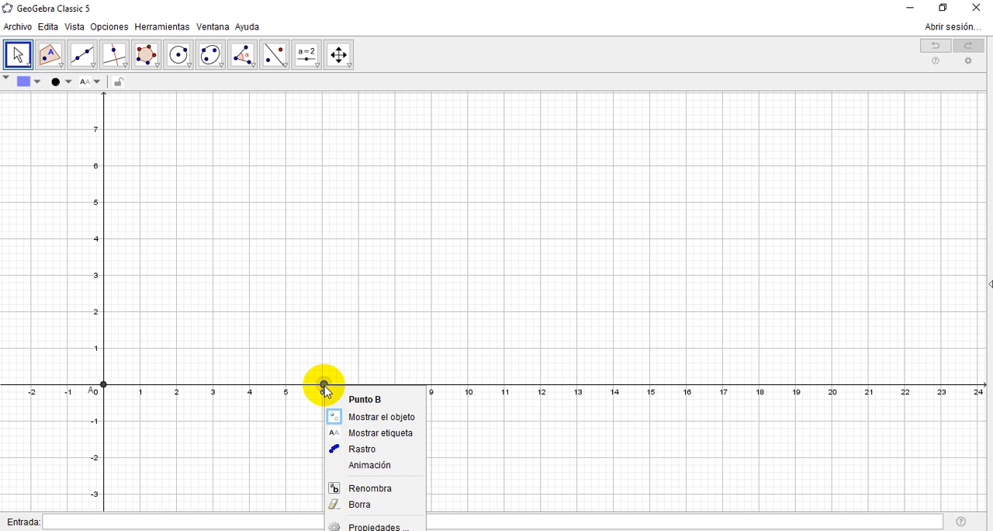
pyautogui.click(382, 432)
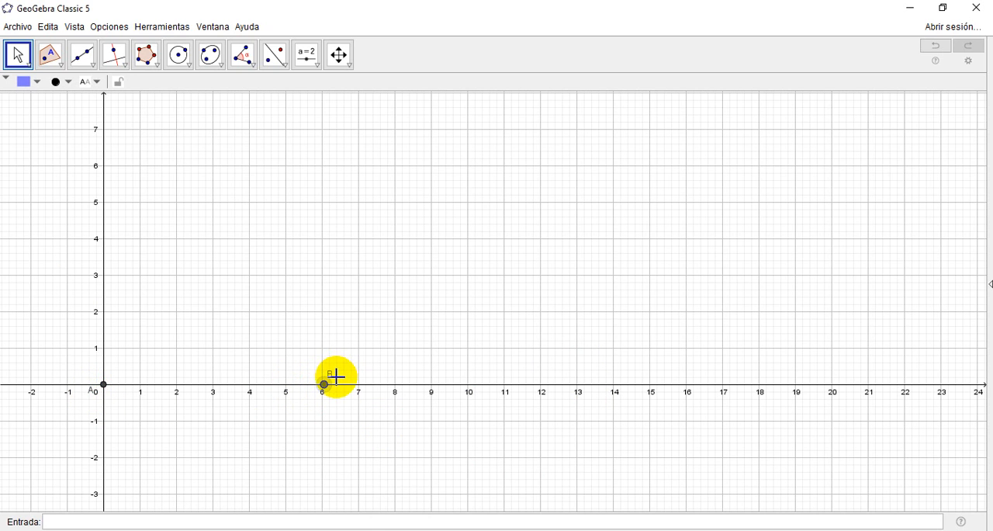
pyautogui.moveTo(332, 382); pyautogui.dragTo(329, 401)
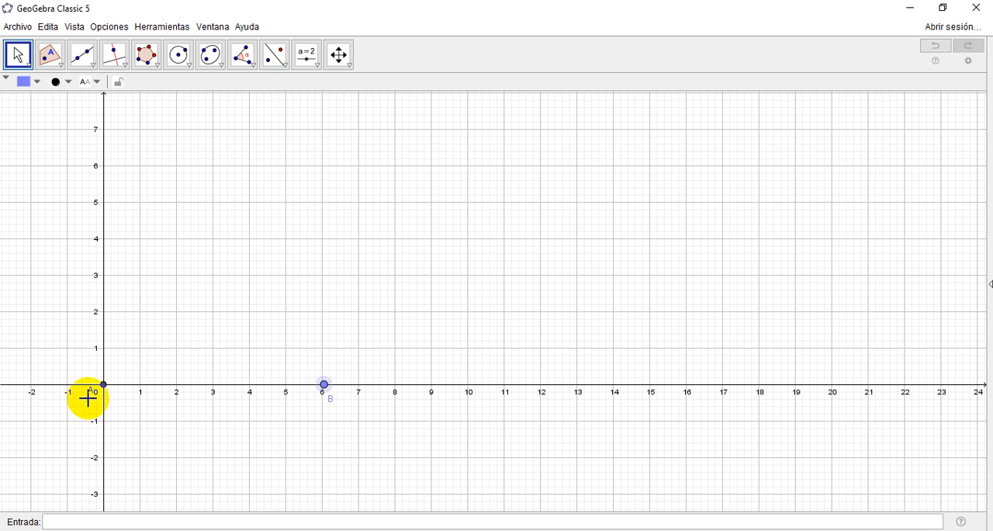
pyautogui.moveTo(92, 399); pyautogui.dragTo(86, 402)
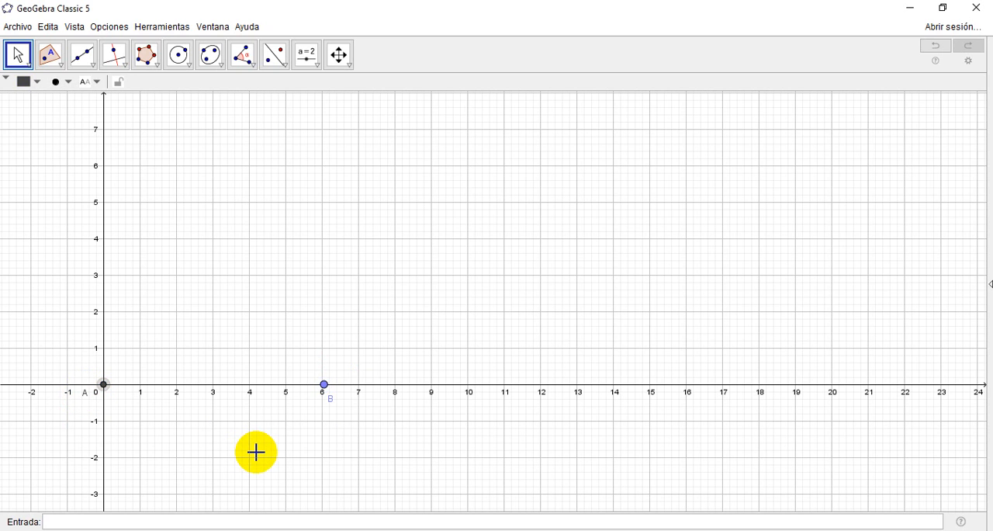
# Step: Move point B to exactly (6, 0) using the Algebra View's coordinates as reference, and close that view
pyautogui.click(78, 27)
pyautogui.click(77, 27)
pyautogui.click(79, 29)
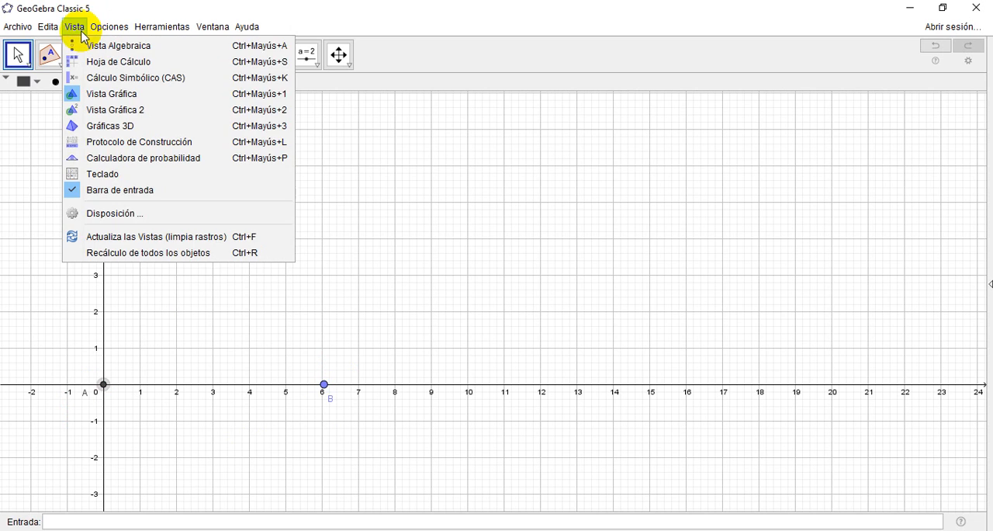
pyautogui.click(83, 45)
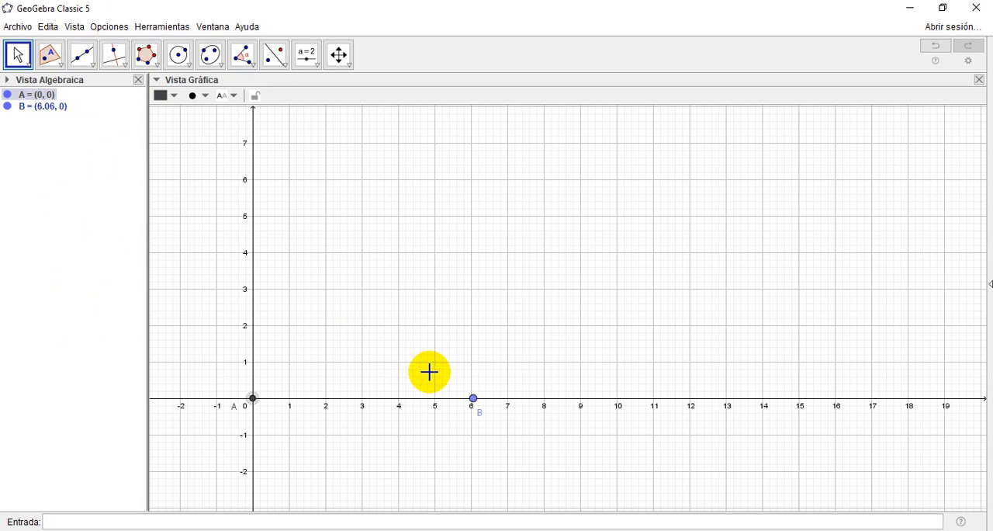
pyautogui.moveTo(472, 402); pyautogui.dragTo(477, 408)
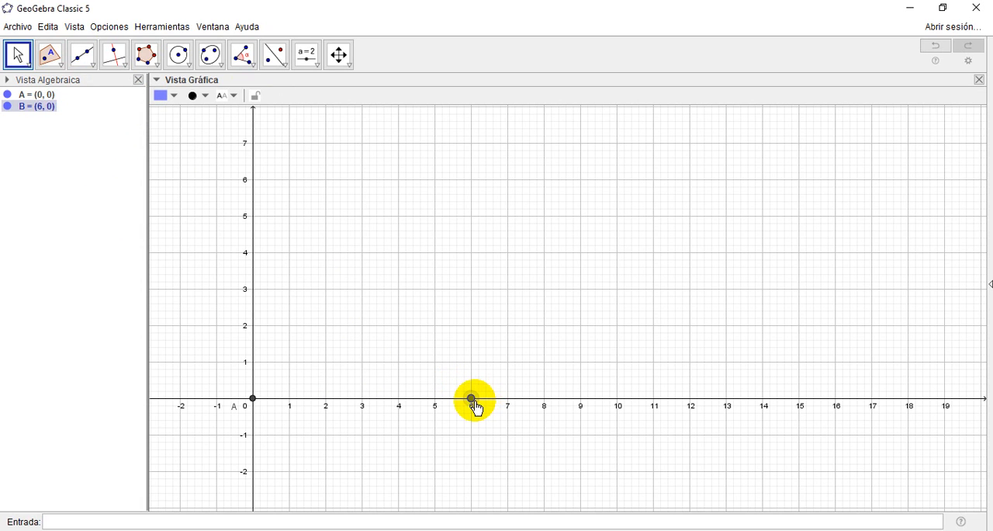
pyautogui.click(138, 81)
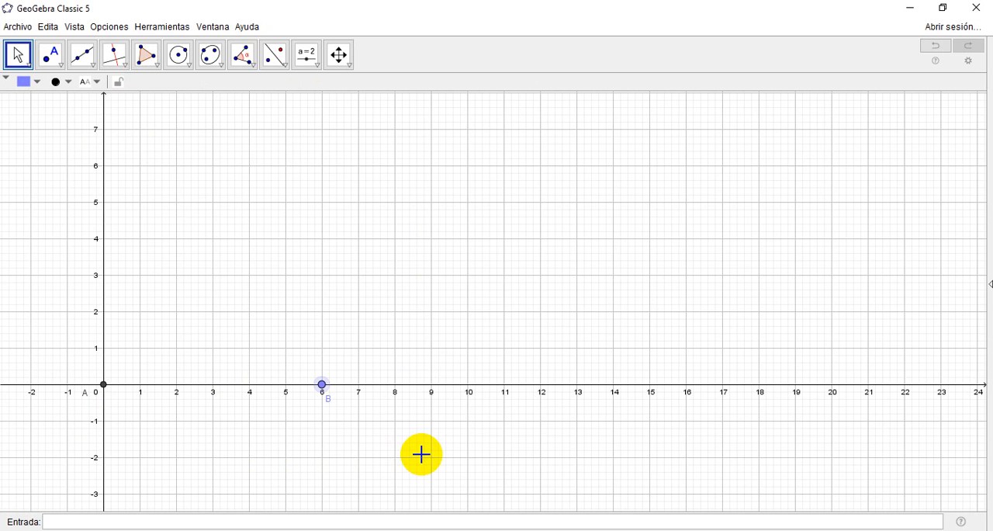
# Step: Define a point on the y-axis with the coordinates (0, x(B))
pyautogui.click(132, 525)
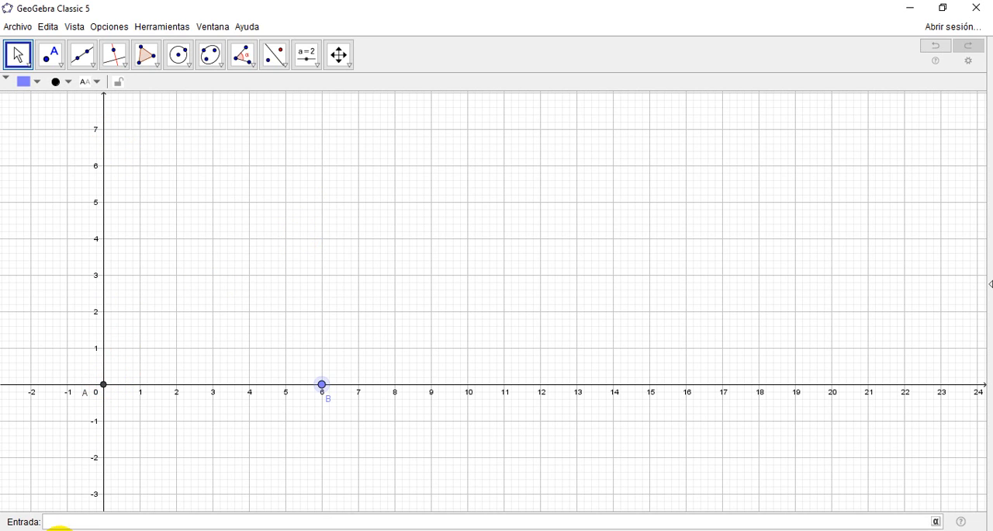
pyautogui.click(76, 525)
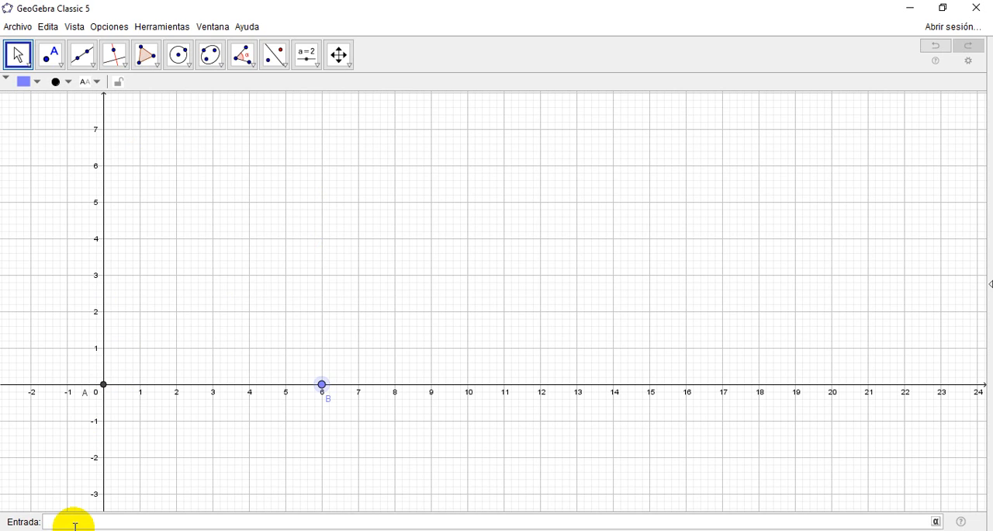
pyautogui.write('(')
pyautogui.write('0,x(B)')
pyautogui.press('Return')
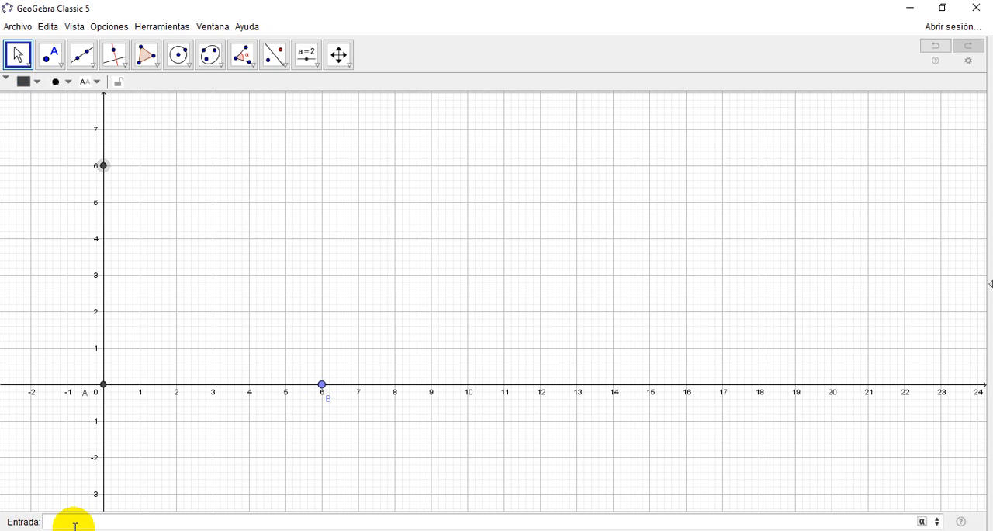
# Step: Show the label of the new y-axis point and place it on the outer side of the axis
pyautogui.rightClick(107, 167)
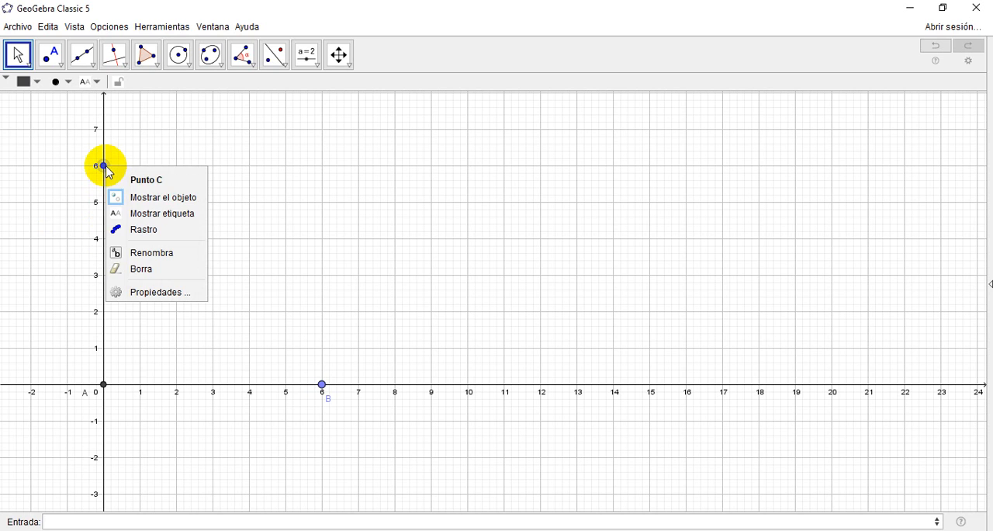
pyautogui.click(140, 213)
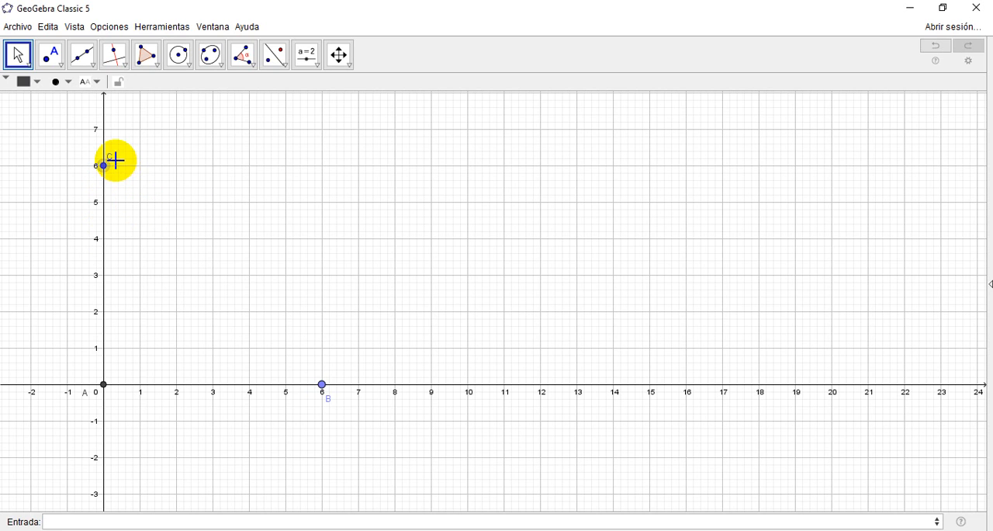
pyautogui.click(101, 164)
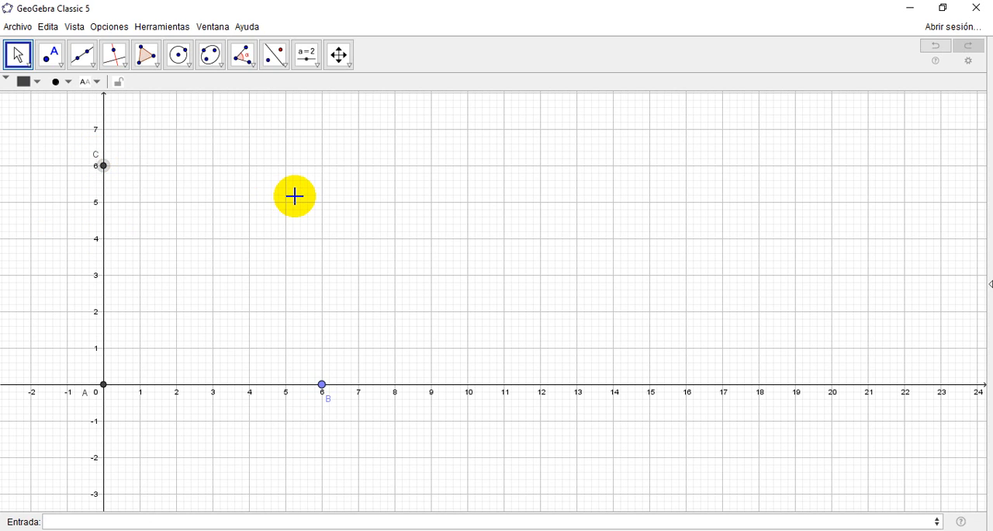
# Step: Define the fourth point with the coordinates (x(B), y(C)) and show its label
pyautogui.click(116, 520)
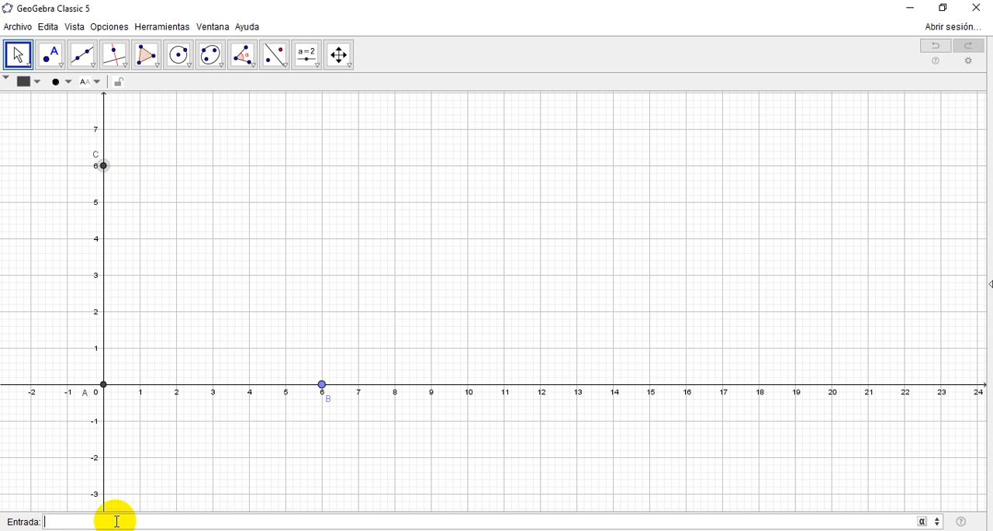
pyautogui.write('(x(B')
pyautogui.write(',')
pyautogui.write('y(C)')
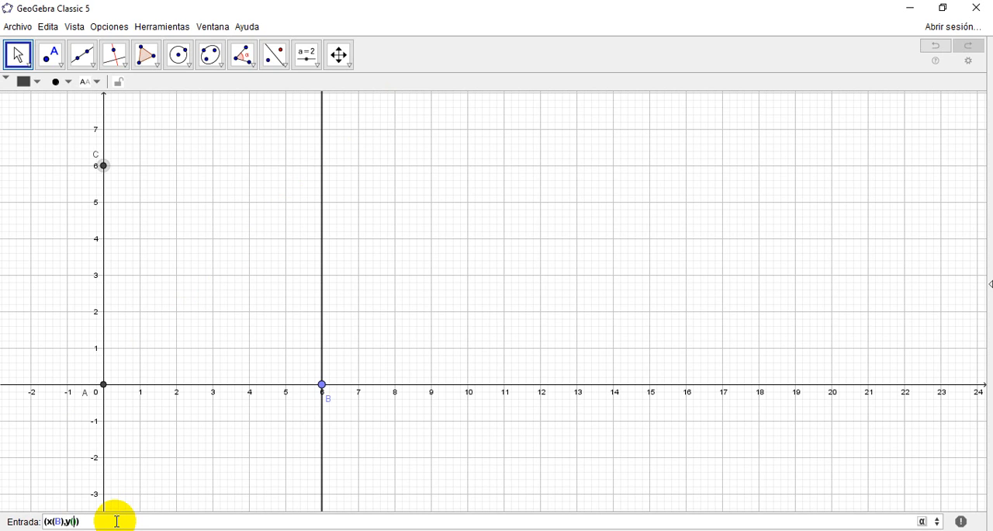
pyautogui.press('Return')
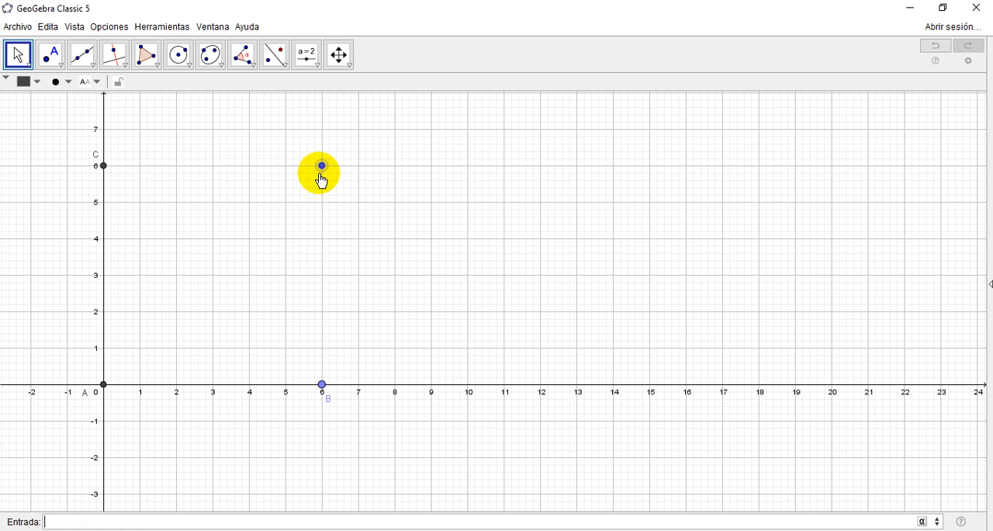
pyautogui.rightClick(322, 172)
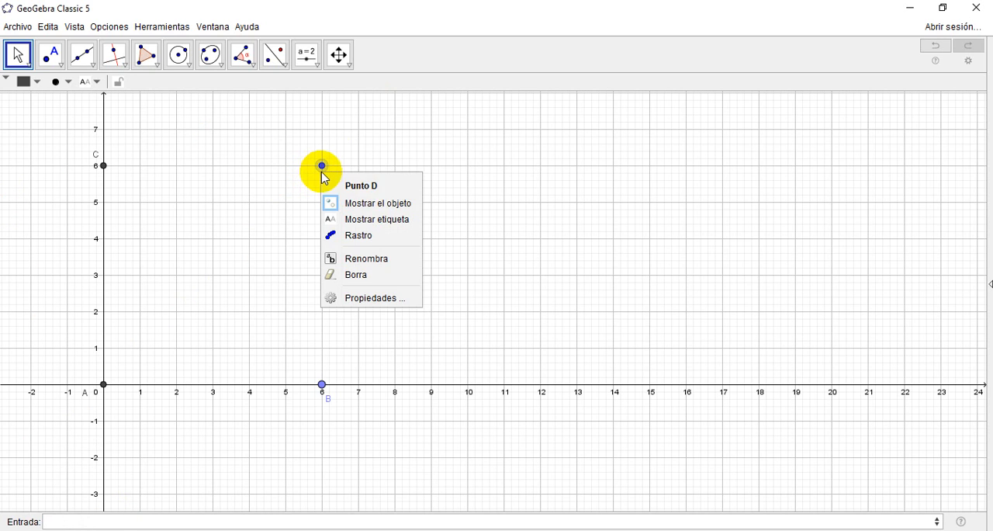
pyautogui.click(360, 220)
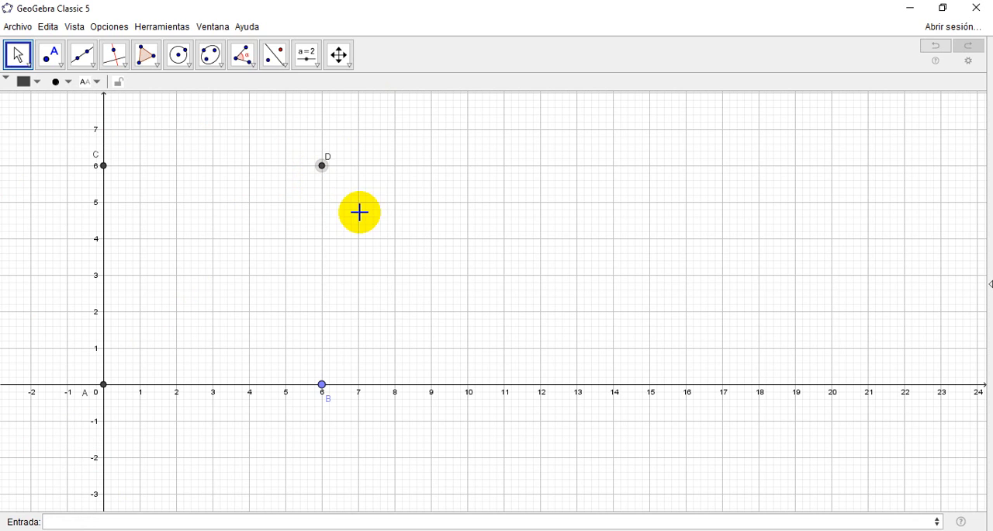
# Step: With the Algebra View shown, move point B to about (6.02, 0) to check that C and D follow, and close the view
pyautogui.click(76, 26)
pyautogui.click(89, 45)
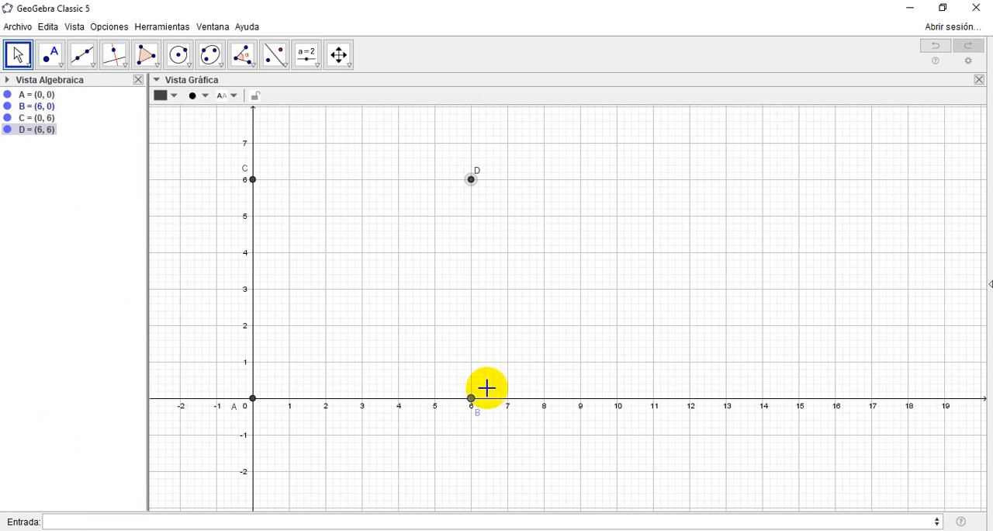
pyautogui.moveTo(473, 401)
pyautogui.mouseDown()
pyautogui.moveTo(510, 402)
pyautogui.moveTo(358, 405)
pyautogui.moveTo(471, 397)
pyautogui.mouseUp()
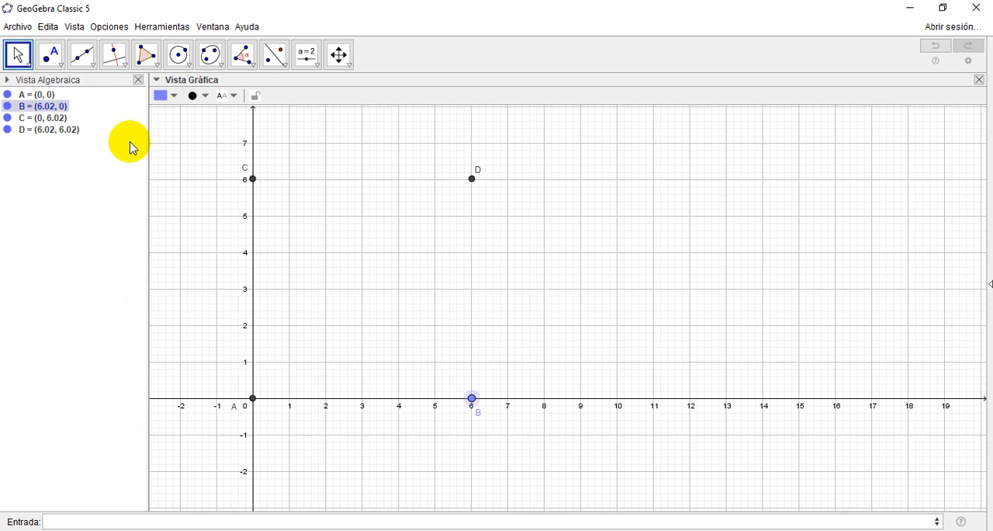
pyautogui.click(139, 80)
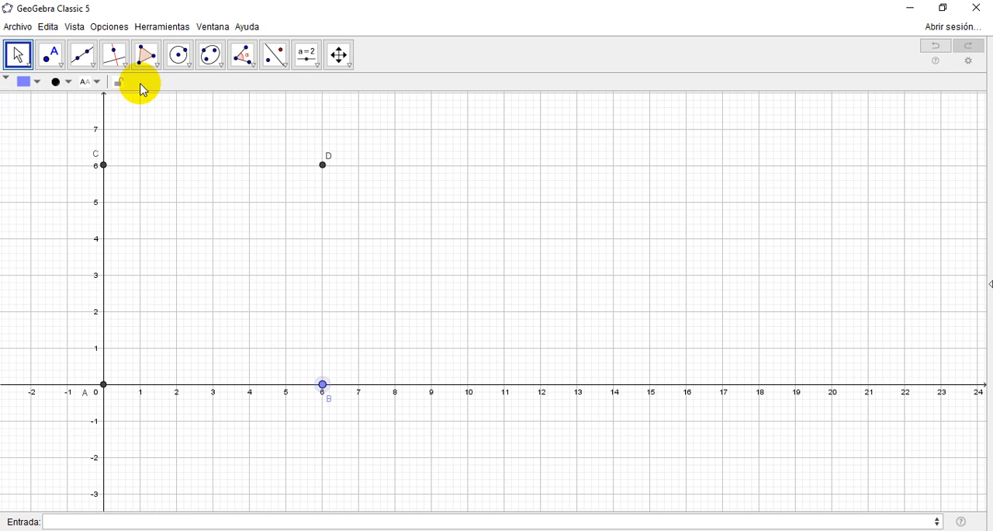
pyautogui.click(97, 69)
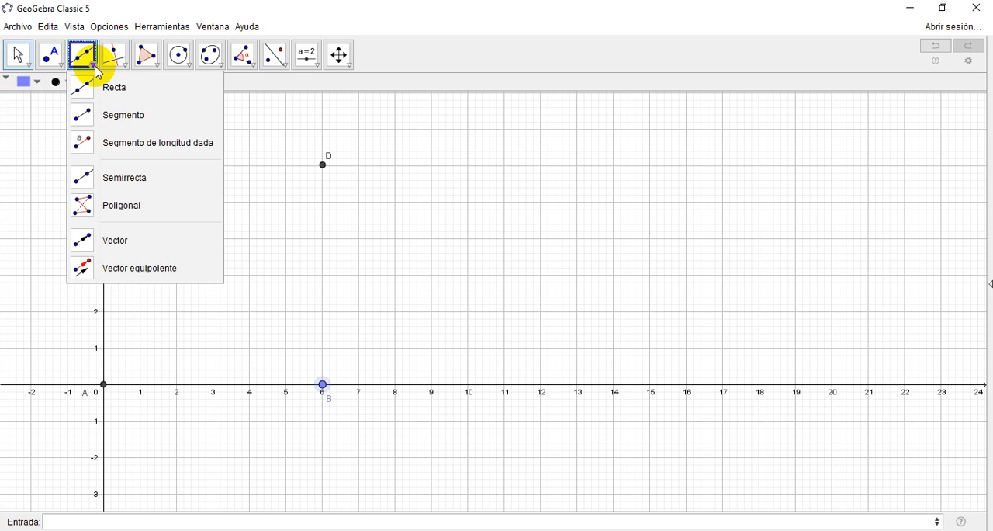
pyautogui.click(98, 114)
pyautogui.click(17, 57)
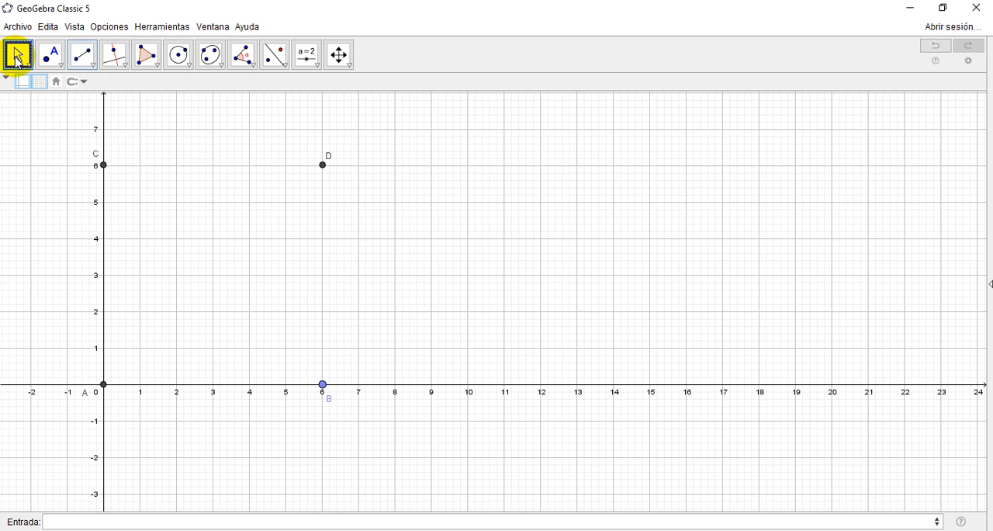
# Step: Create a segment joining points C and D with the Segmento command
pyautogui.click(98, 522)
pyautogui.write('seg')
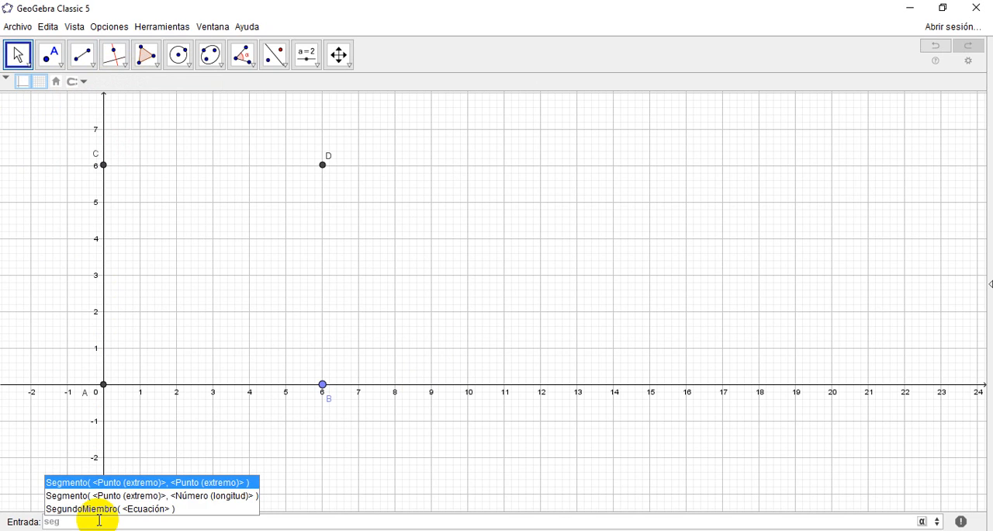
pyautogui.press('Return')
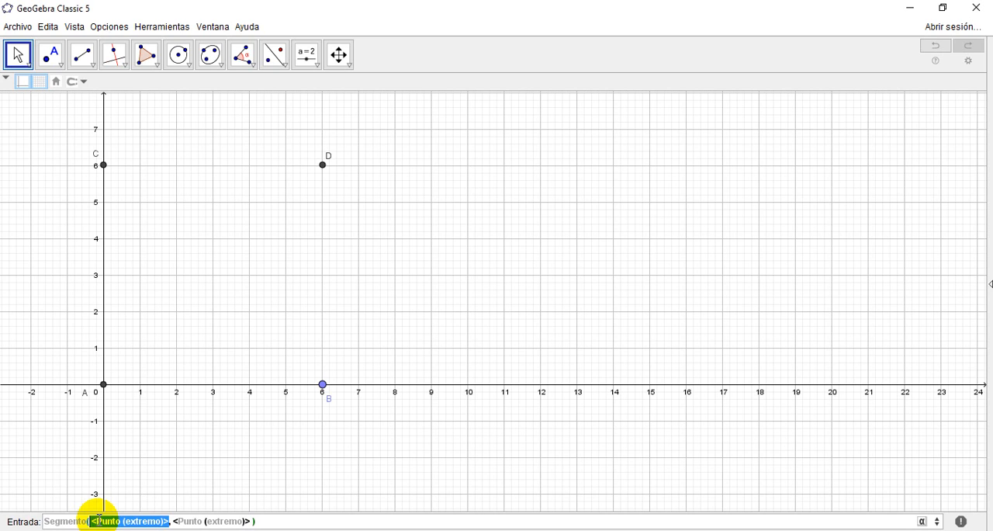
pyautogui.write('C')
pyautogui.press('Tab')
pyautogui.write('D')
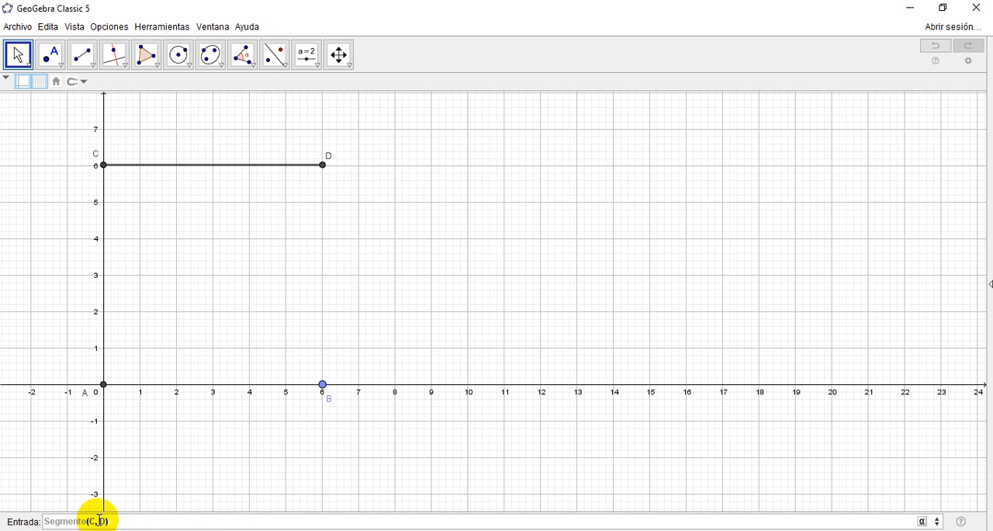
pyautogui.press('Return')
# Step: Create a segment joining points B and D with the Segmento command
pyautogui.write('sege')
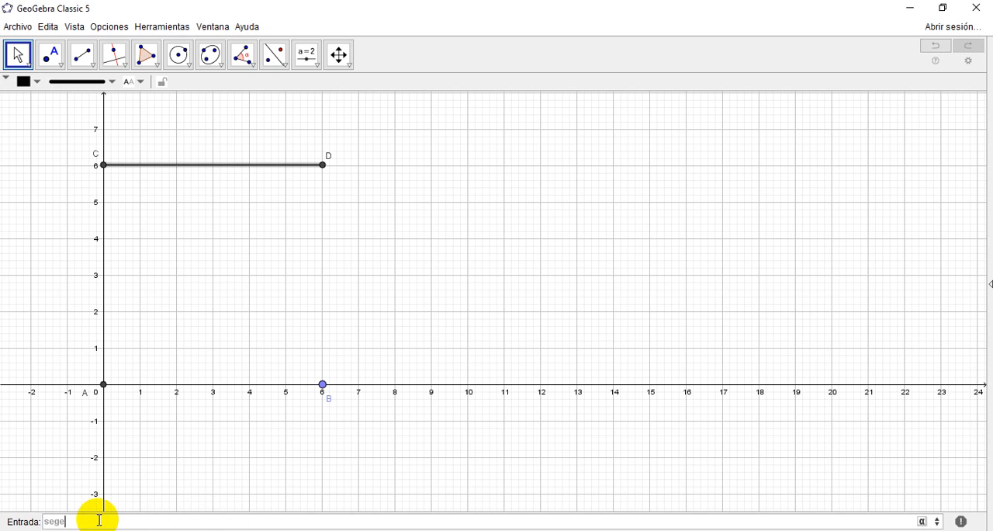
pyautogui.press('BackSpace')
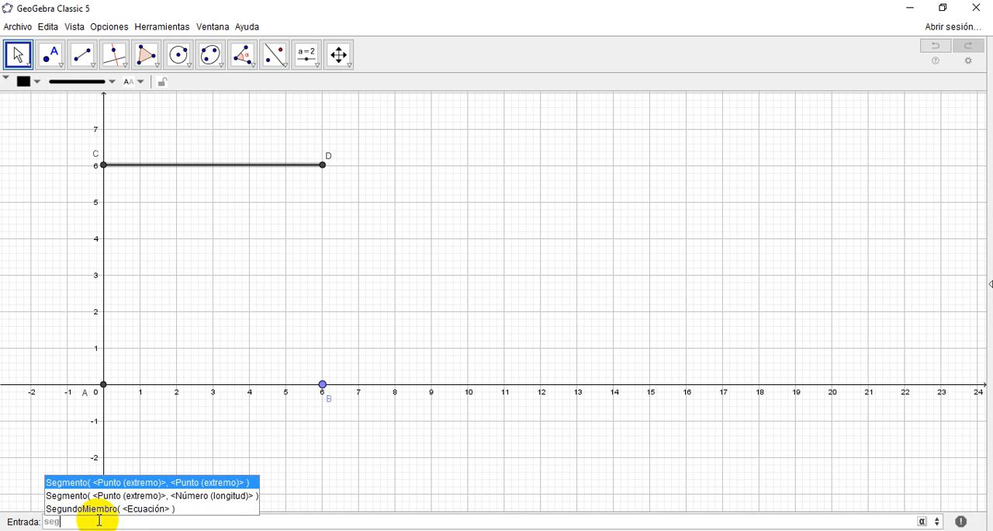
pyautogui.press('Return')
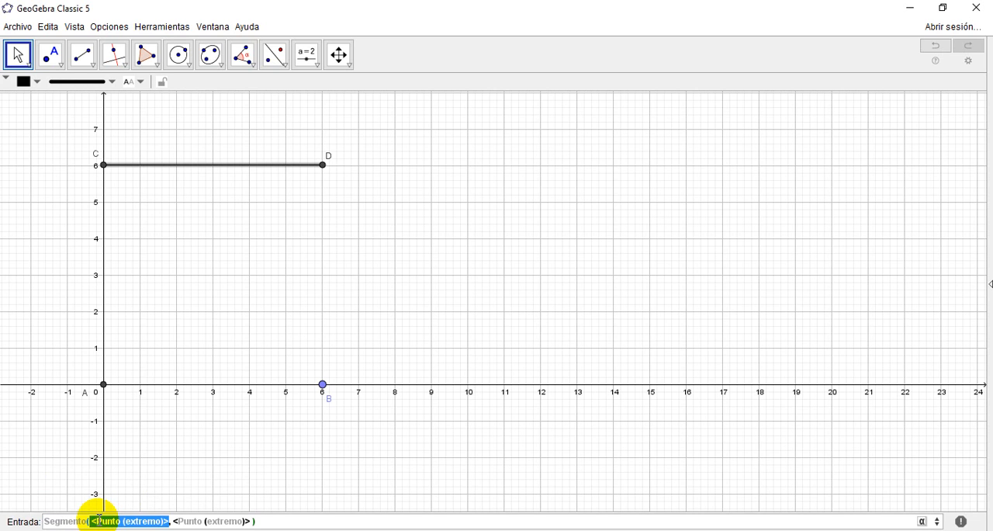
pyautogui.write('B')
pyautogui.press('Tab')
pyautogui.write('C')
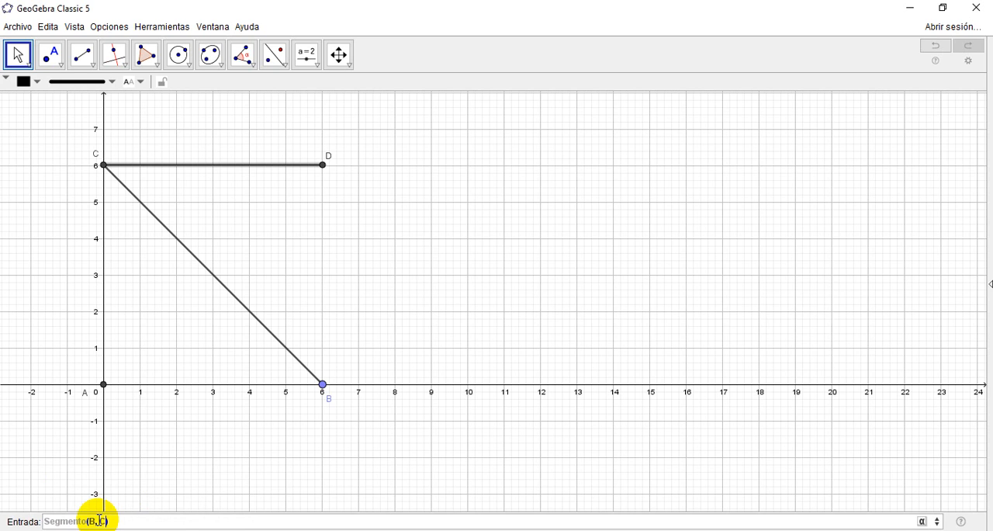
pyautogui.press('BackSpace')
pyautogui.write('D')
pyautogui.press('Return')
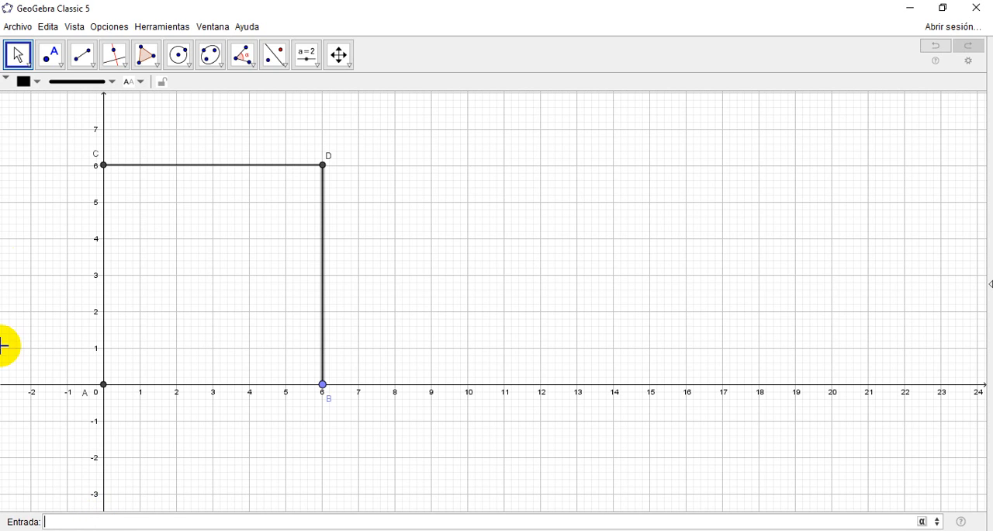
# Step: Move point B along the x-axis to (9, 0), keeping the whole enlarged figure in view
pyautogui.moveTo(324, 386); pyautogui.dragTo(362, 383)
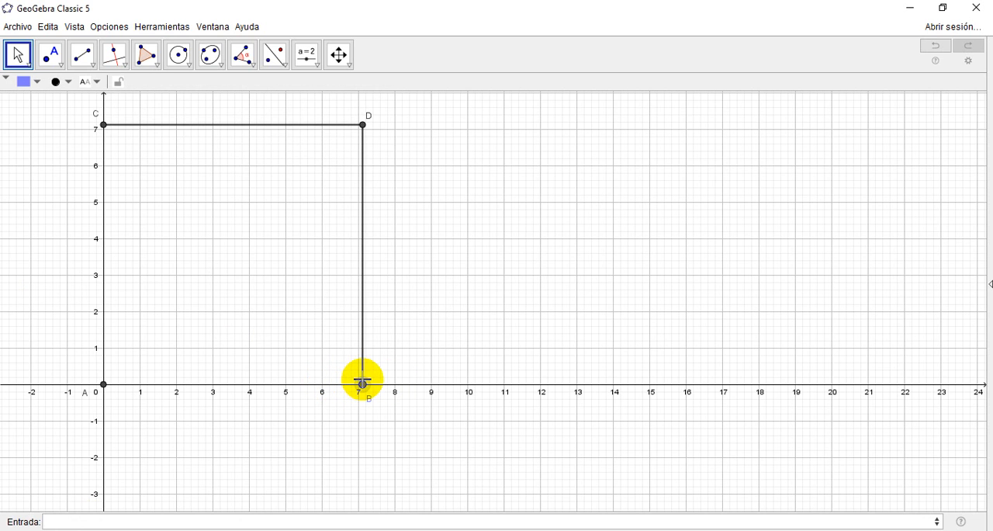
pyautogui.click(339, 54)
pyautogui.moveTo(514, 249); pyautogui.dragTo(524, 289)
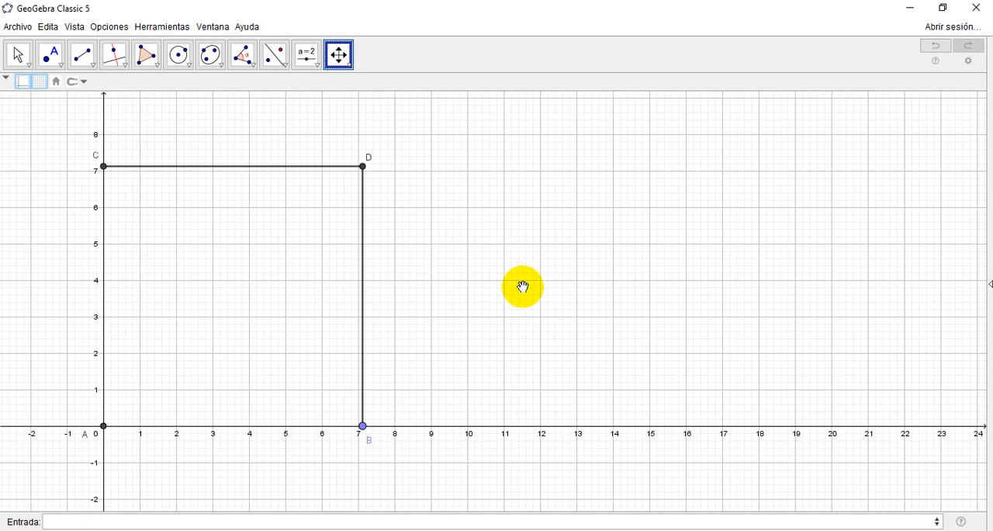
pyautogui.click(19, 57)
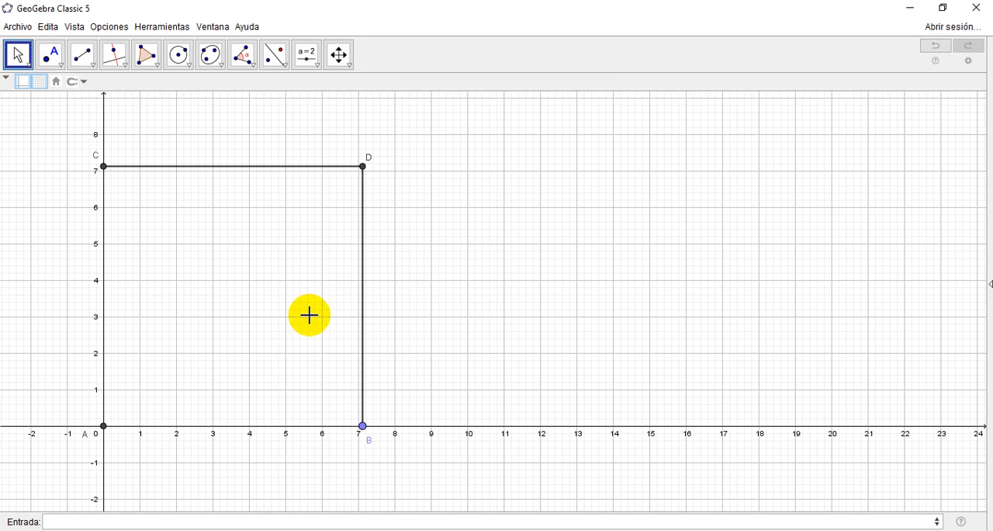
pyautogui.moveTo(364, 427); pyautogui.dragTo(431, 427)
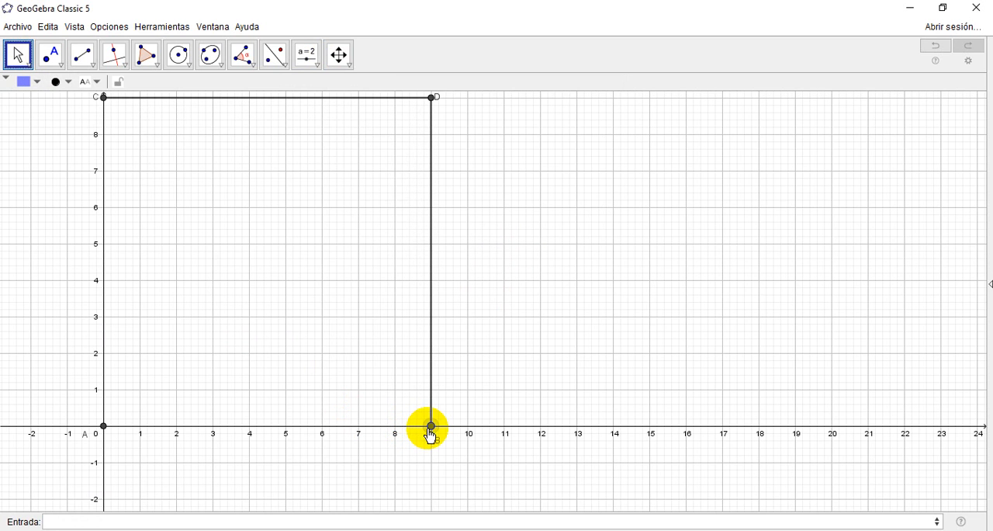
pyautogui.click(339, 55)
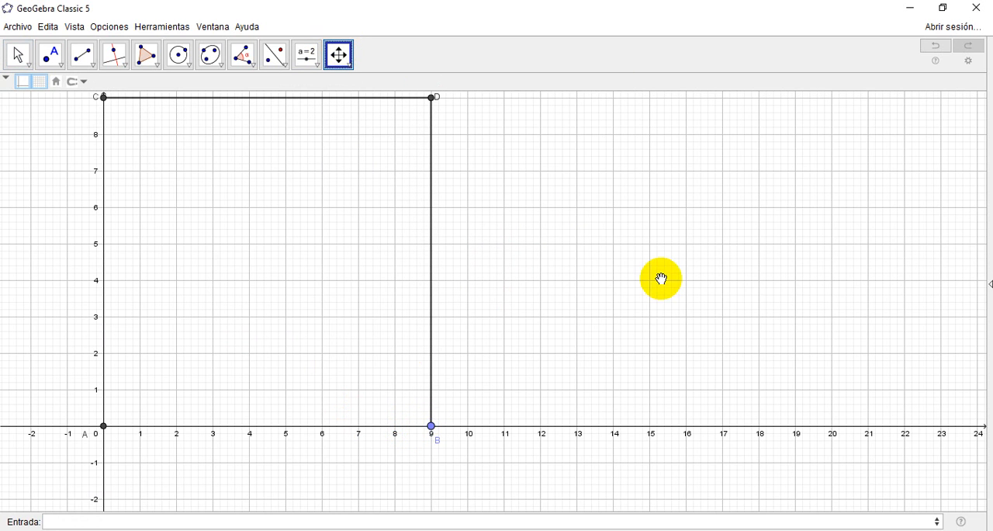
pyautogui.moveTo(660, 277); pyautogui.dragTo(626, 303)
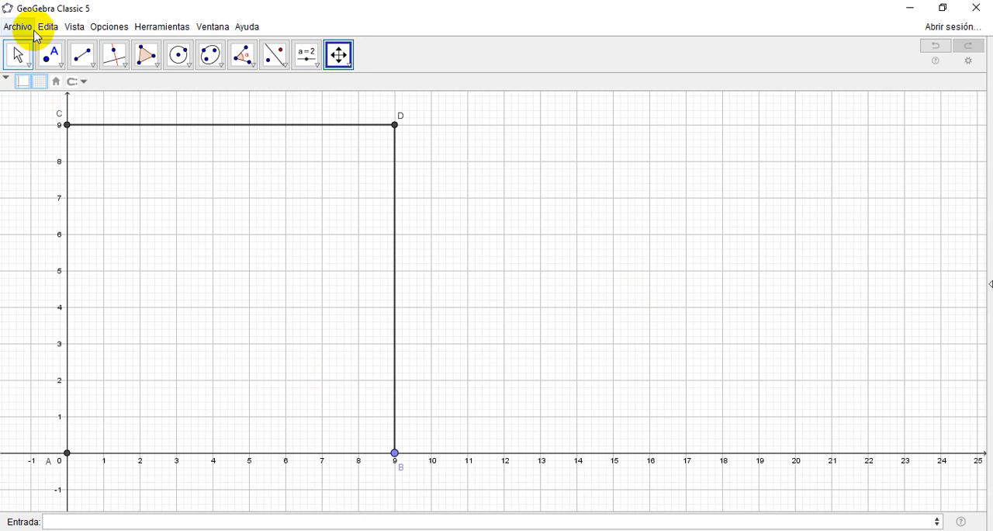
# Step: Show the Algebra View to check the vertex coordinates and segment lengths, and close the view
pyautogui.click(73, 28)
pyautogui.click(81, 46)
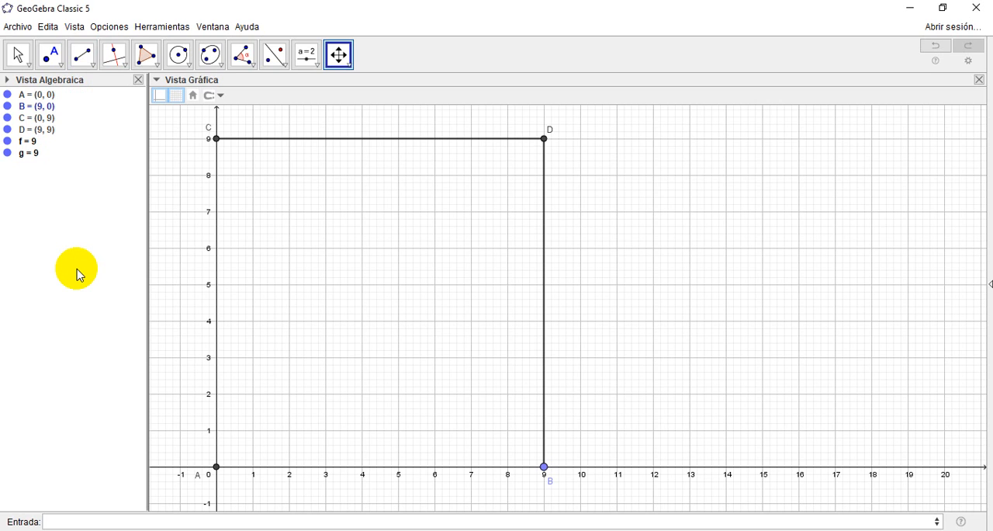
pyautogui.click(138, 80)
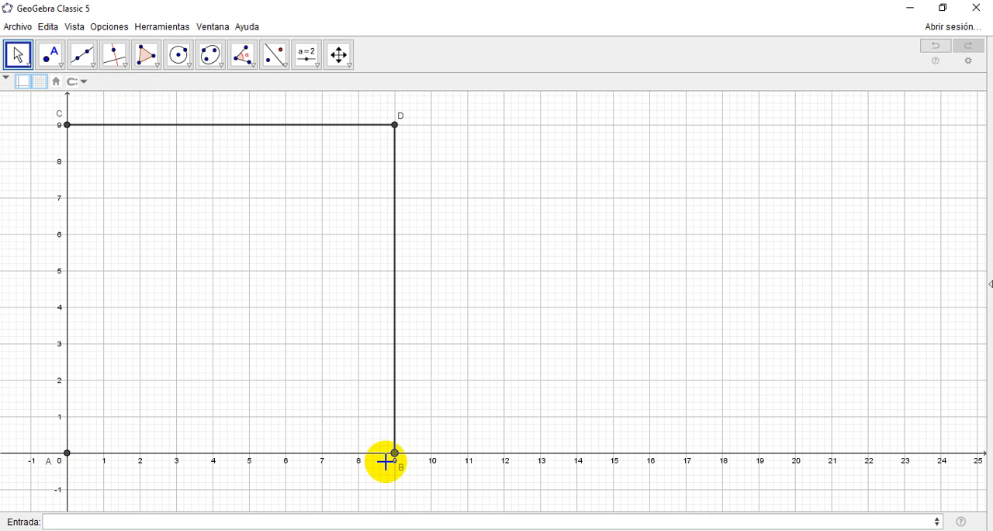
# Step: Create the midpoint of points A and B on the x-axis and show its label
pyautogui.click(93, 66)
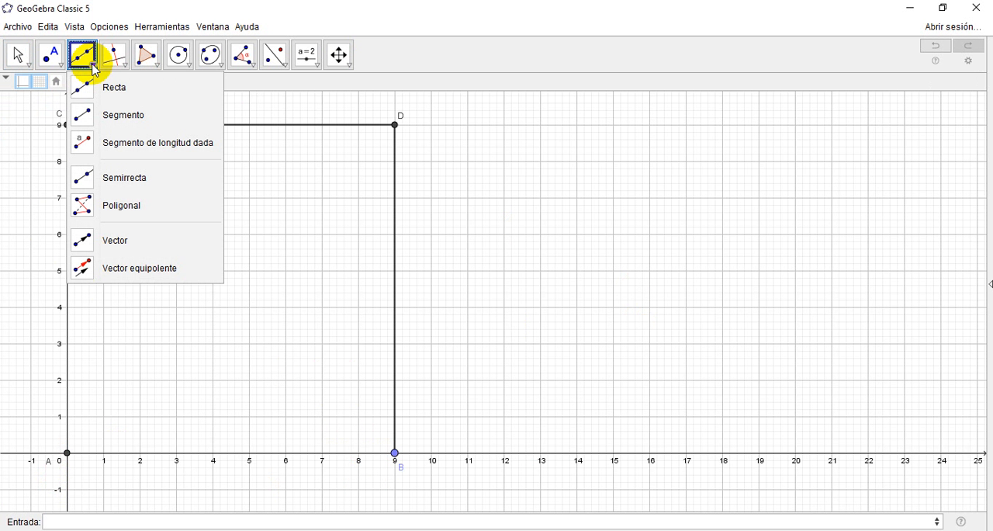
pyautogui.moveTo(49, 57)
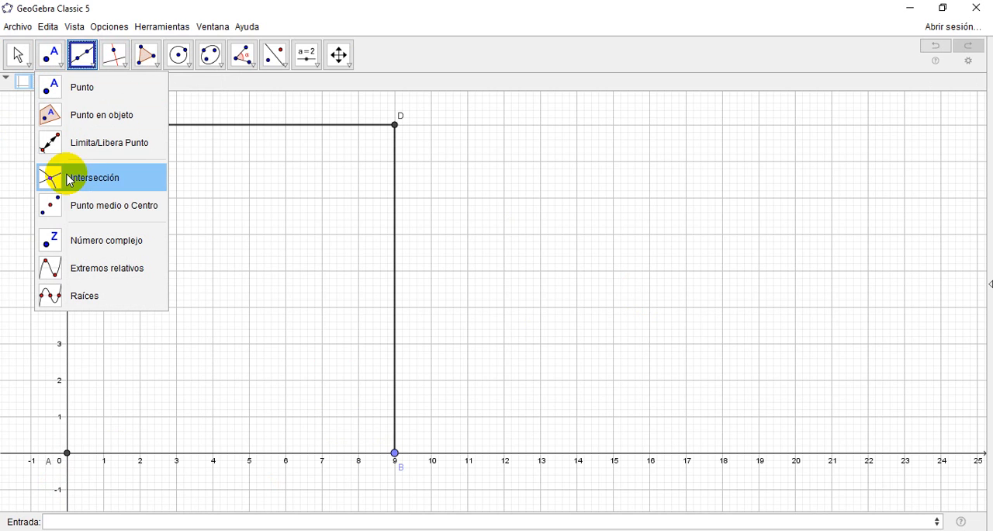
pyautogui.click(83, 204)
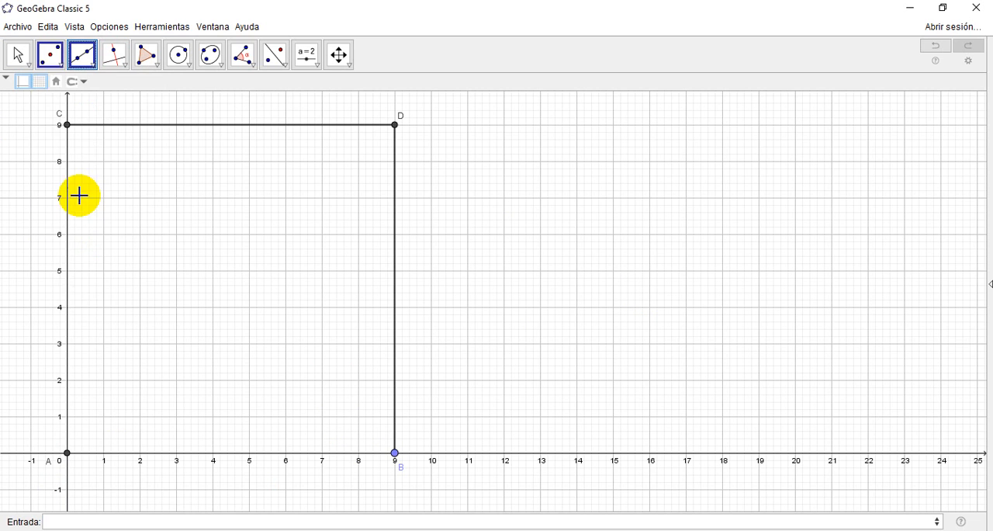
pyautogui.click(66, 453)
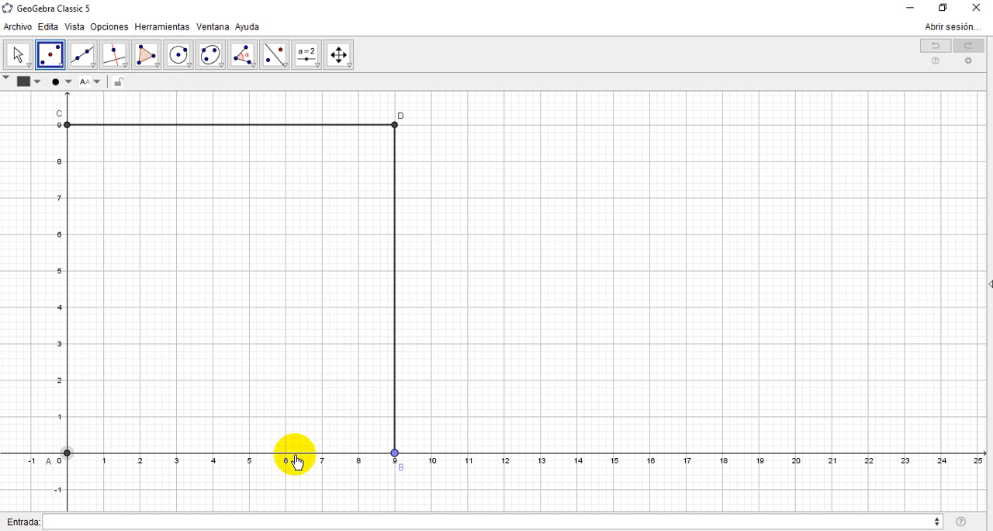
pyautogui.click(395, 452)
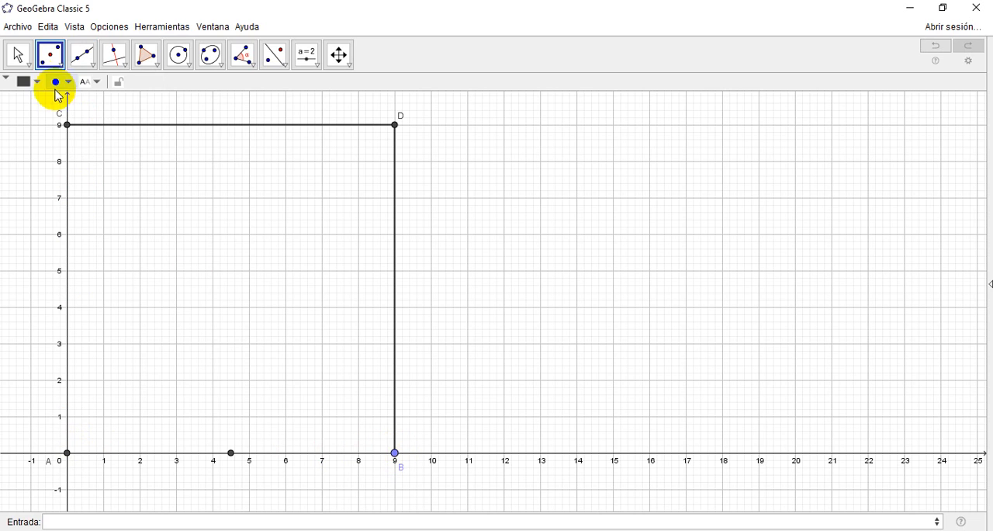
pyautogui.click(17, 55)
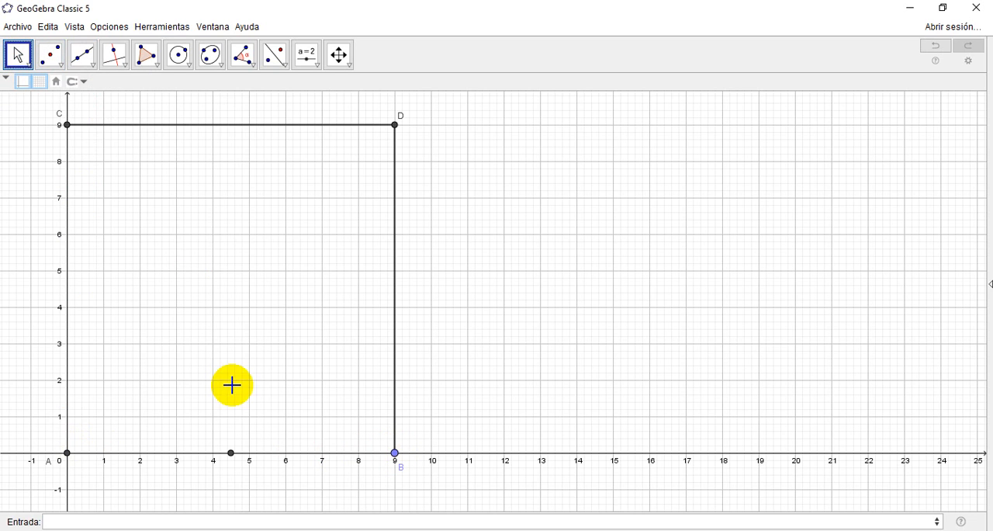
pyautogui.rightClick(231, 453)
pyautogui.click(270, 472)
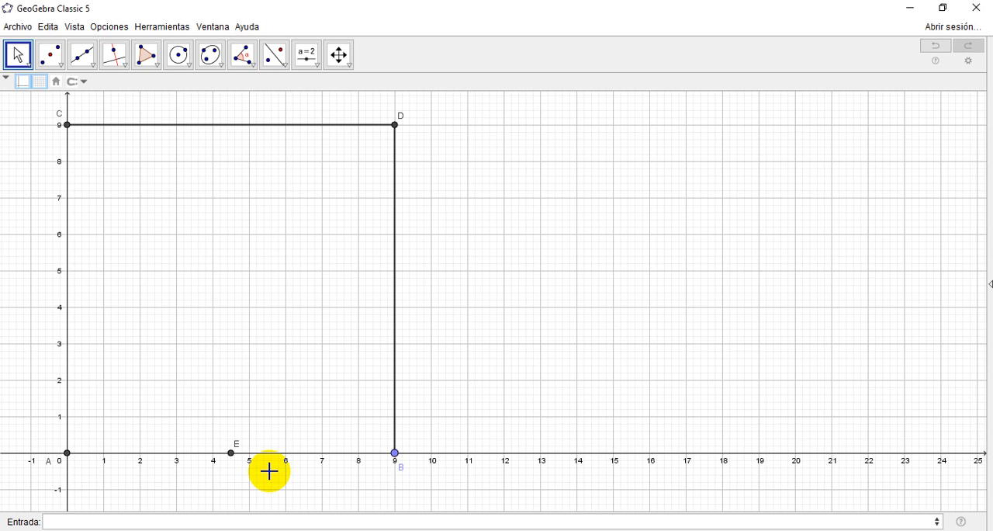
# Step: Check the coordinates of midpoint E in the Algebra View, and close the view
pyautogui.click(75, 27)
pyautogui.click(99, 47)
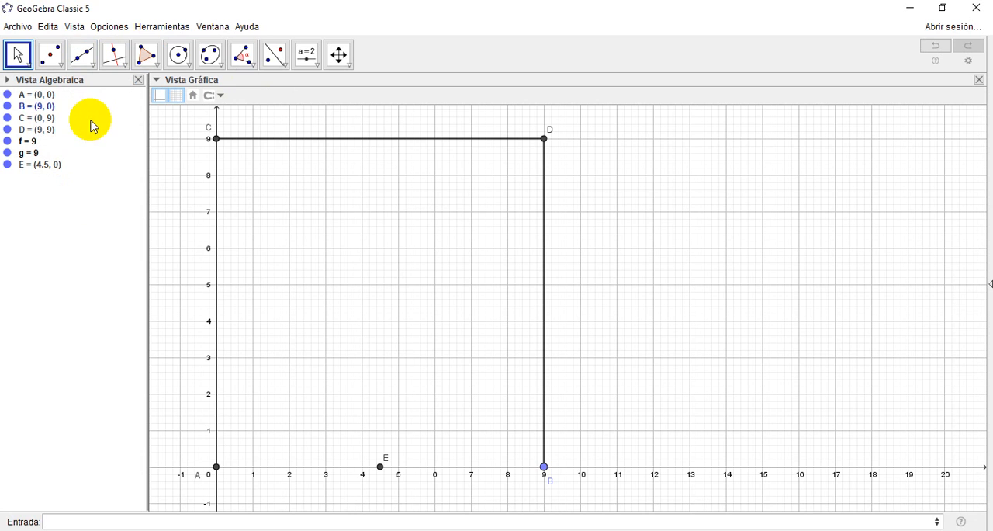
pyautogui.click(139, 81)
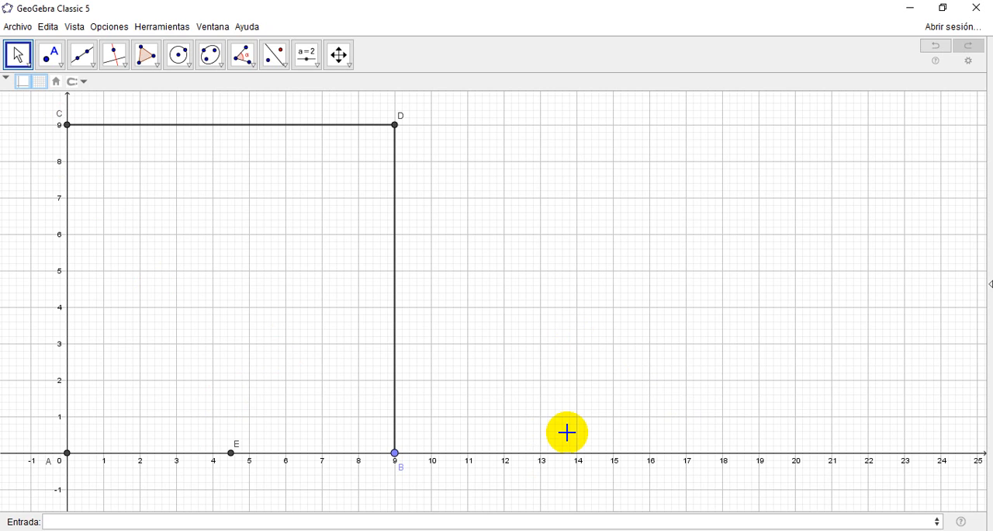
# Step: Draw a circle centred at midpoint E and passing through point C
pyautogui.click(190, 71)
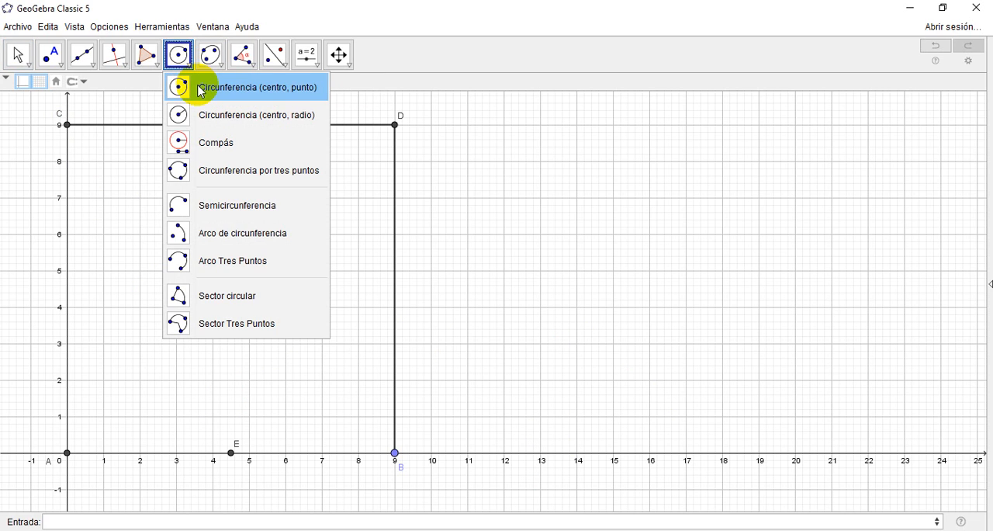
pyautogui.click(201, 91)
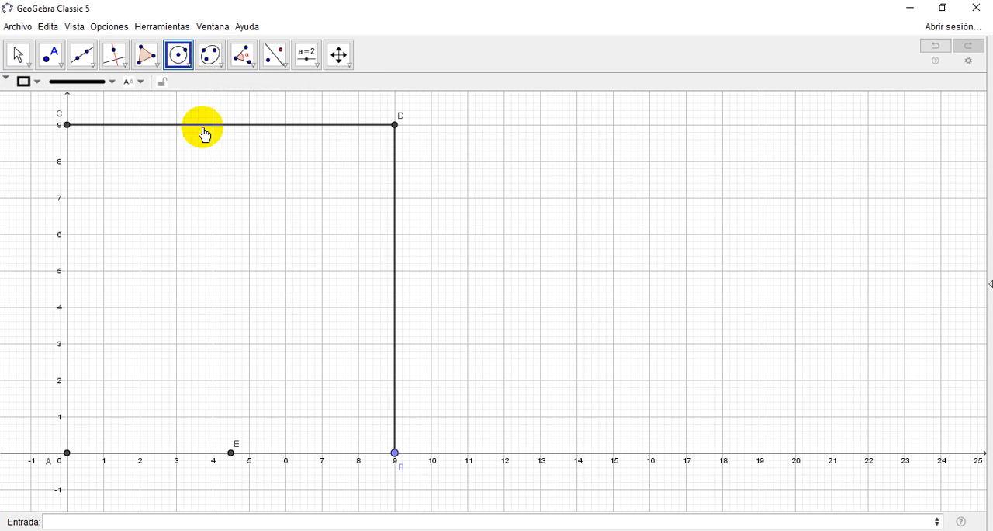
pyautogui.click(232, 453)
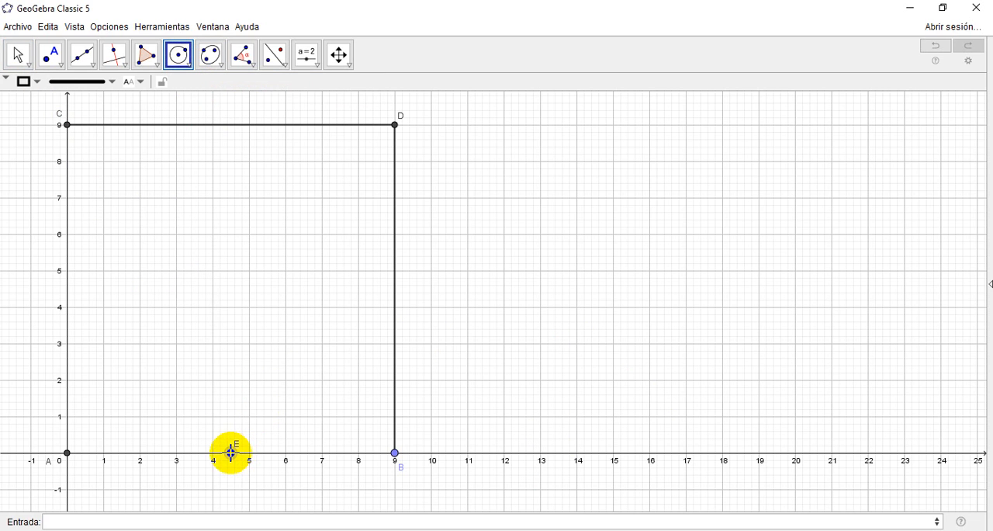
pyautogui.click(67, 132)
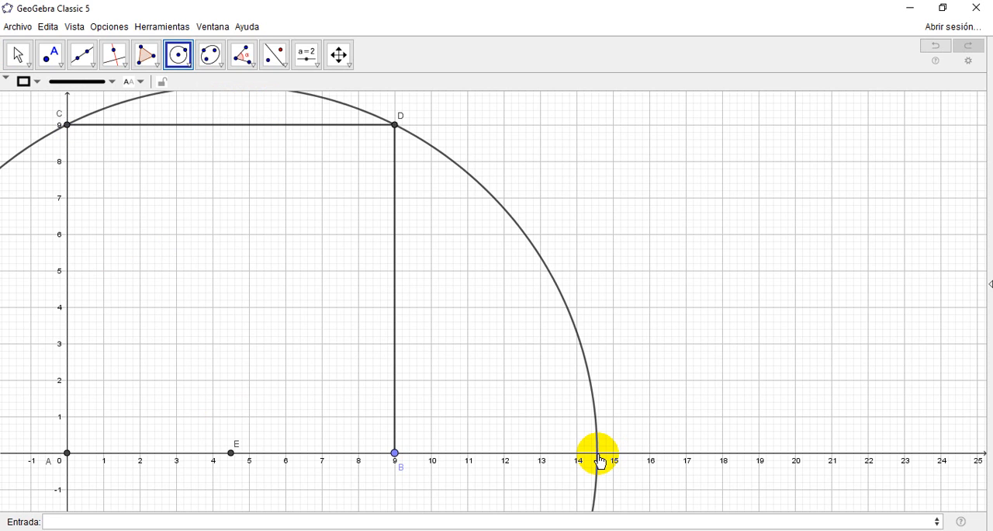
# Step: Show the Algebra View to examine the circle's equation, and delete the circle
pyautogui.click(75, 27)
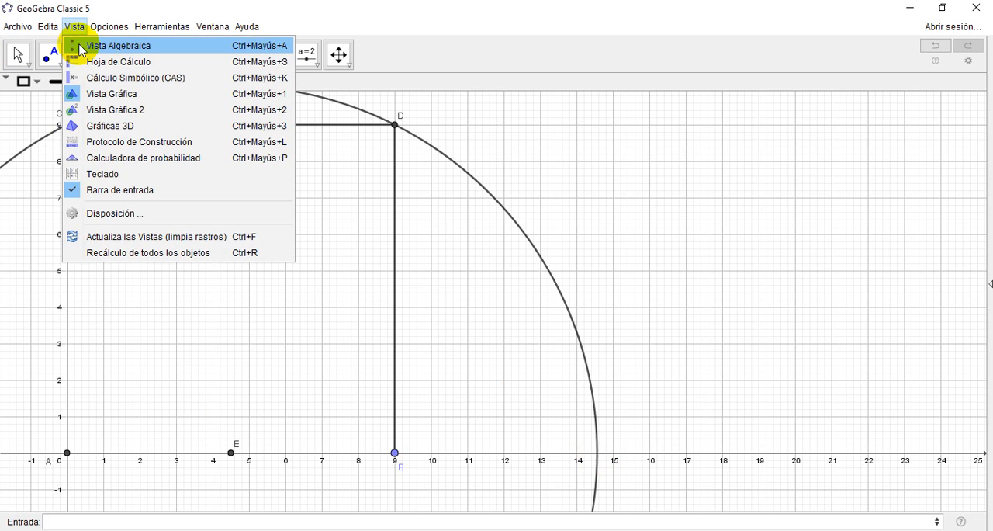
pyautogui.click(109, 46)
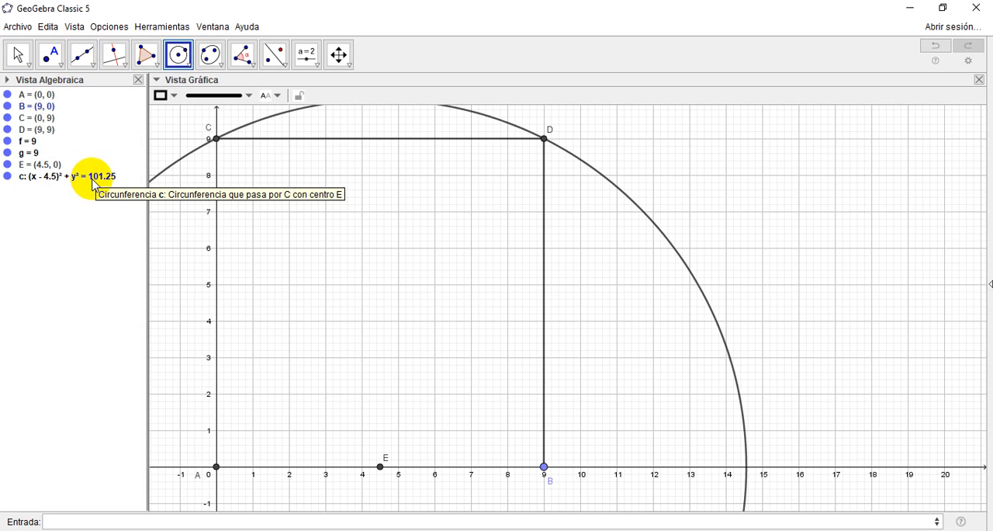
pyautogui.click(18, 54)
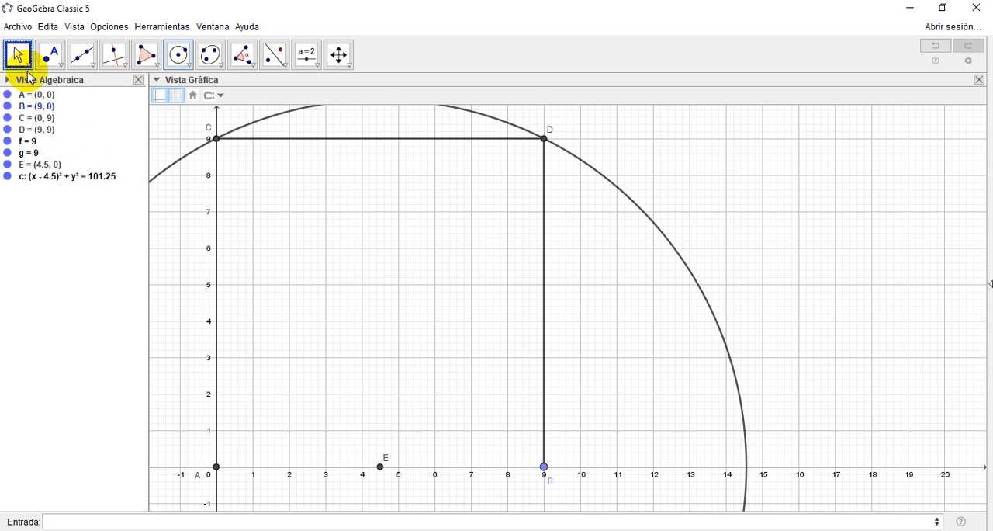
pyautogui.click(91, 181)
pyautogui.press('Delete')
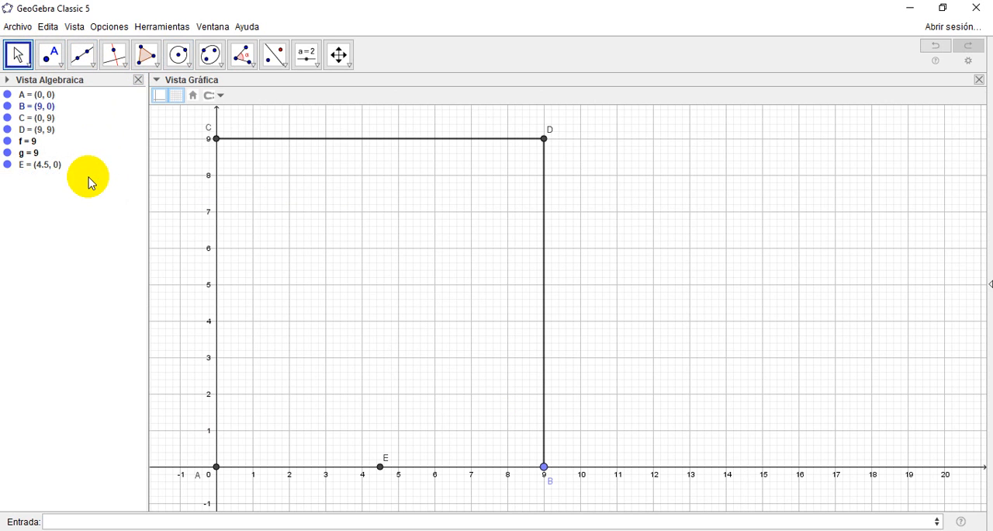
# Step: Close the Algebra View and start a point's x-coordinate expression in the input bar as (AE+sqrt(AC²)+AE²)
pyautogui.click(139, 80)
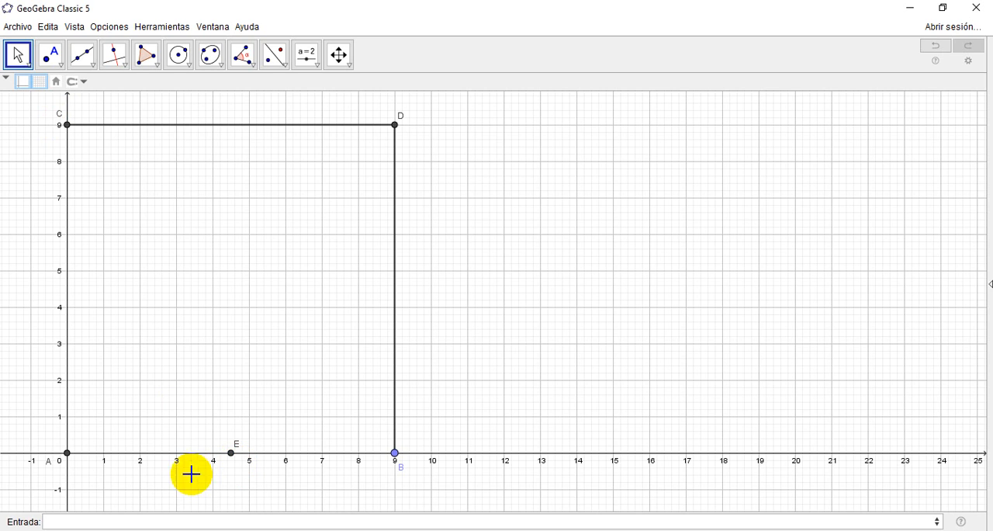
pyautogui.click(138, 521)
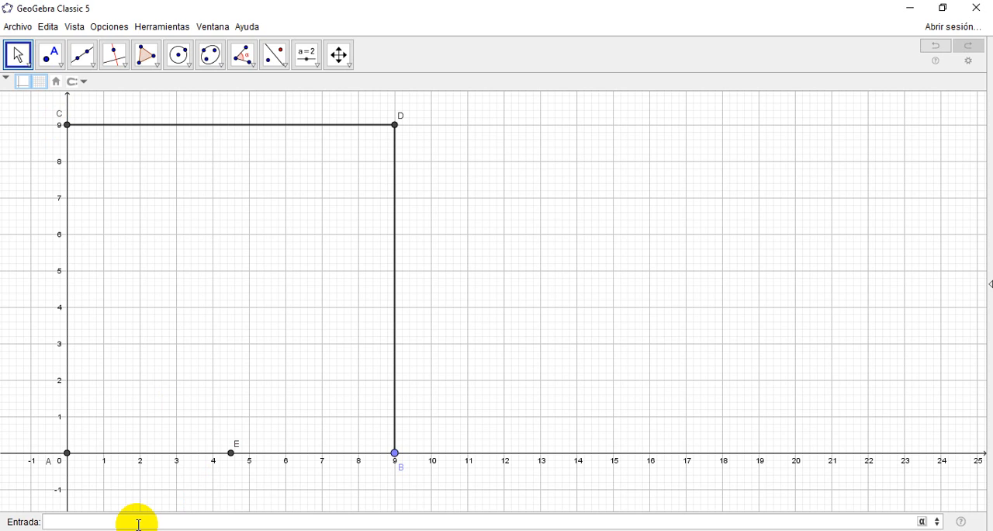
pyautogui.write('(AE')
pyautogui.write('+')
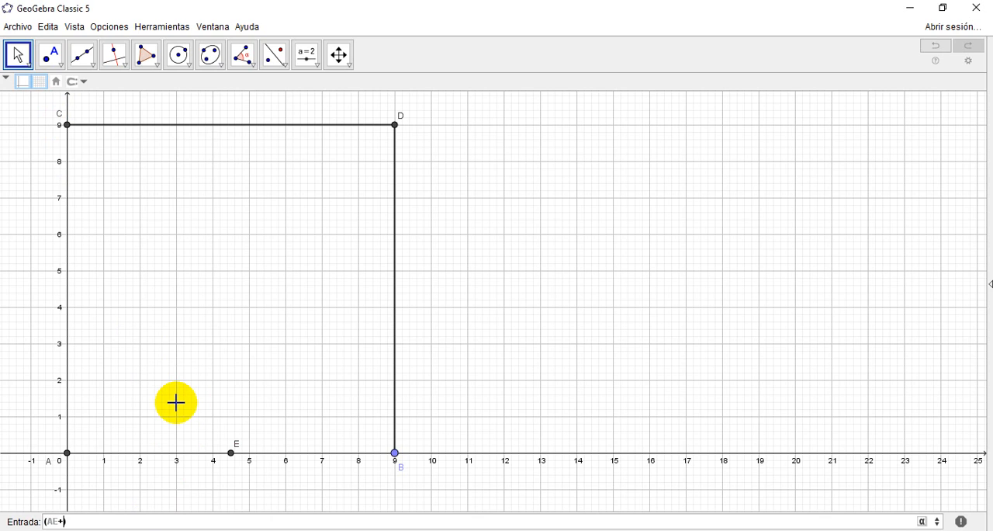
pyautogui.write('sqrt(')
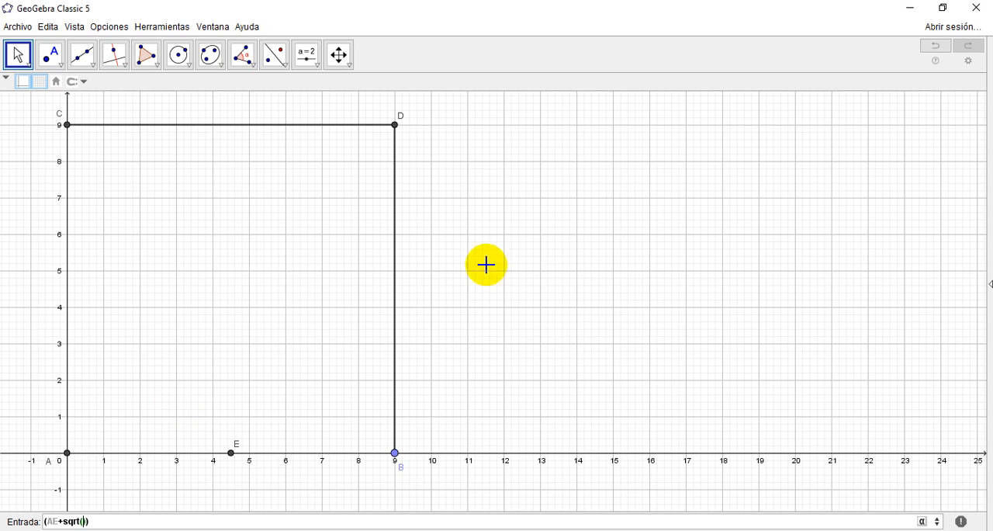
pyautogui.write('AC')
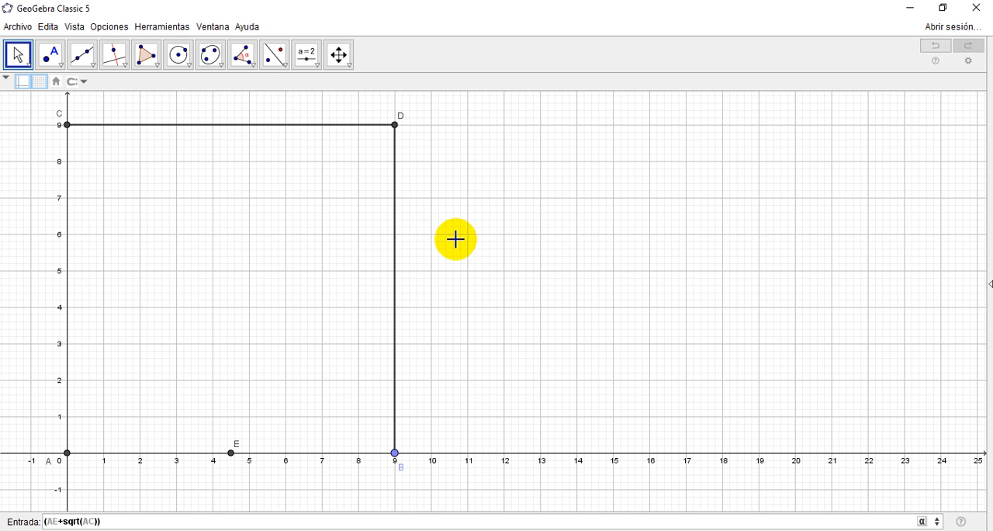
pyautogui.click(922, 521)
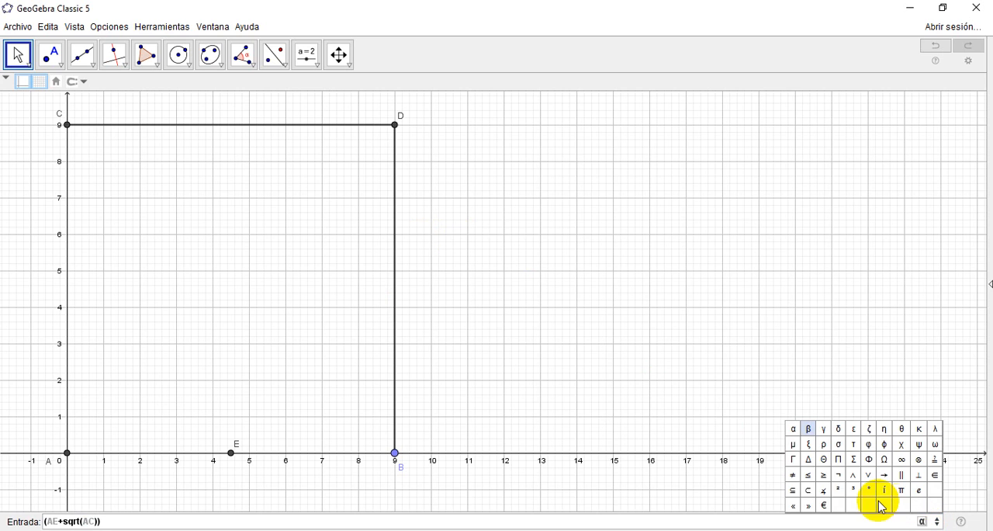
pyautogui.click(836, 489)
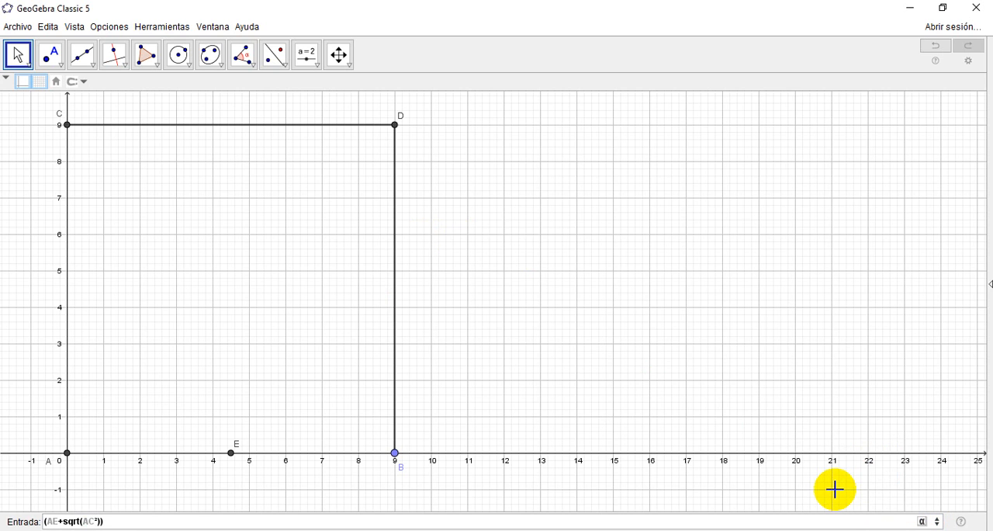
pyautogui.write('+AE')
pyautogui.click(921, 521)
pyautogui.click(839, 489)
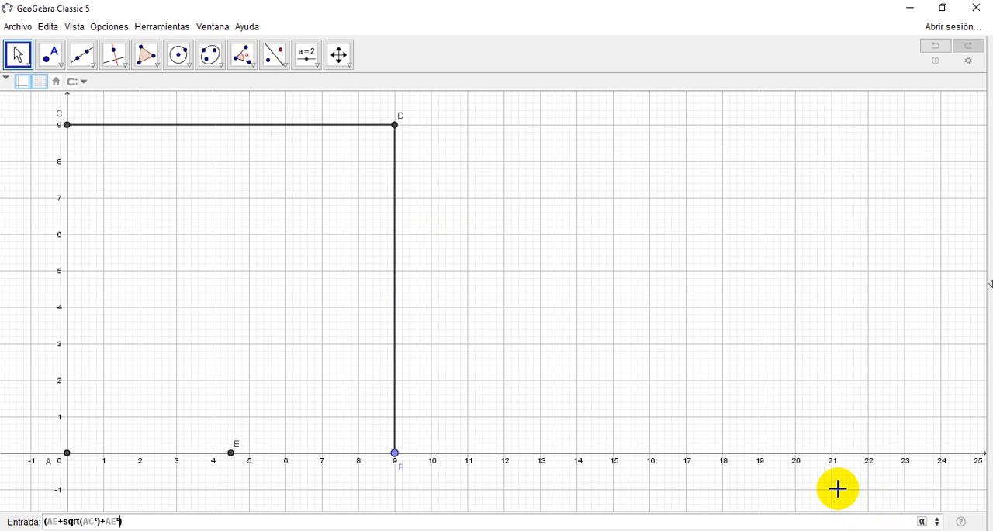
# Step: Regroup the expression with parentheses so both squared terms are under the root: AE+sqrt((AC²)+(AE²))
pyautogui.press('Left')
pyautogui.press('Left')
pyautogui.press('Left')
pyautogui.press('Left')
pyautogui.press('Left')
pyautogui.press('Left')
pyautogui.press('Left')
pyautogui.press('Left')
pyautogui.write('(')
pyautogui.press('Right')
pyautogui.press('Right')
pyautogui.press('Right')
pyautogui.press('Right')
pyautogui.press('Right')
pyautogui.press('Right')
pyautogui.press('Right')
pyautogui.press('Right')
pyautogui.press('Right')
pyautogui.press('Left')
pyautogui.press('Left')
pyautogui.press('Left')
pyautogui.press('Left')
pyautogui.write('(')
pyautogui.press('Right')
pyautogui.press('Right')
pyautogui.press('Right')
pyautogui.press('Right')
pyautogui.write(')')
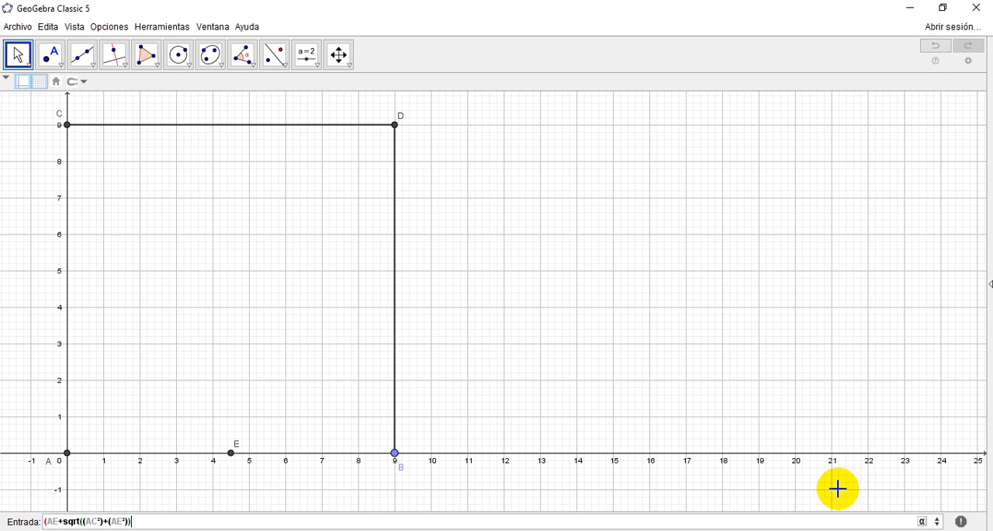
pyautogui.write(',0)')
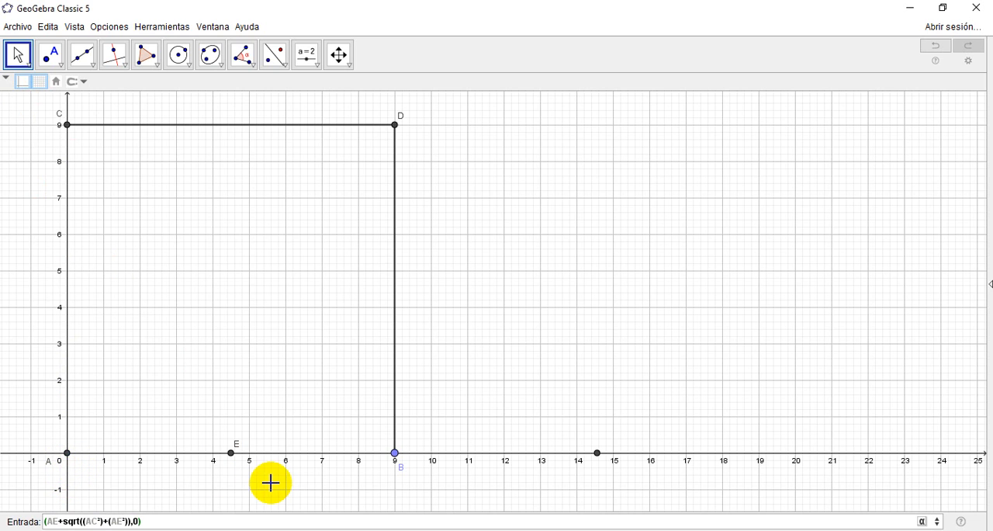
# Step: Add the y-coordinate 0 and create the point (AE+sqrt((AC²)+(AE²)),0)
pyautogui.press('Return')
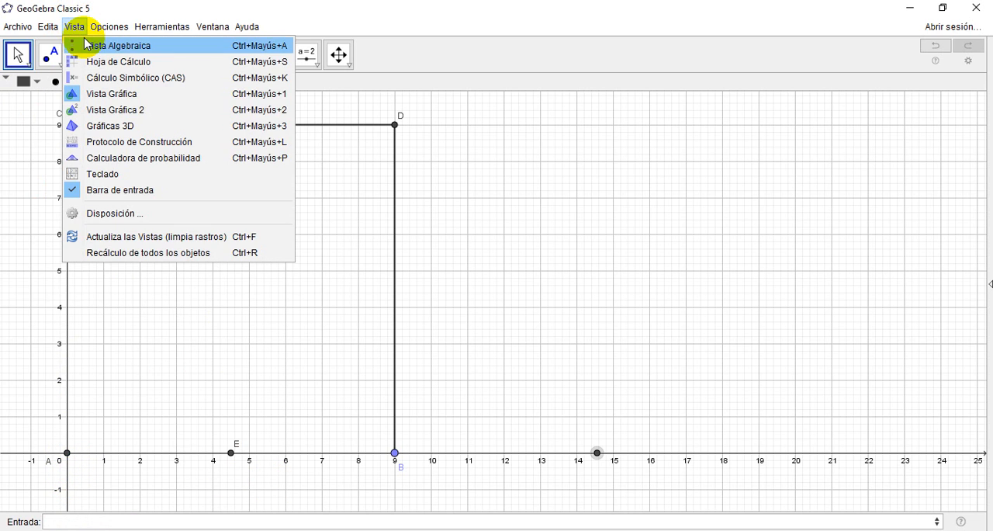
# Step: Check the new x-axis point's coordinates in the Algebra View, close the view, and show the point's label
pyautogui.click(77, 45)
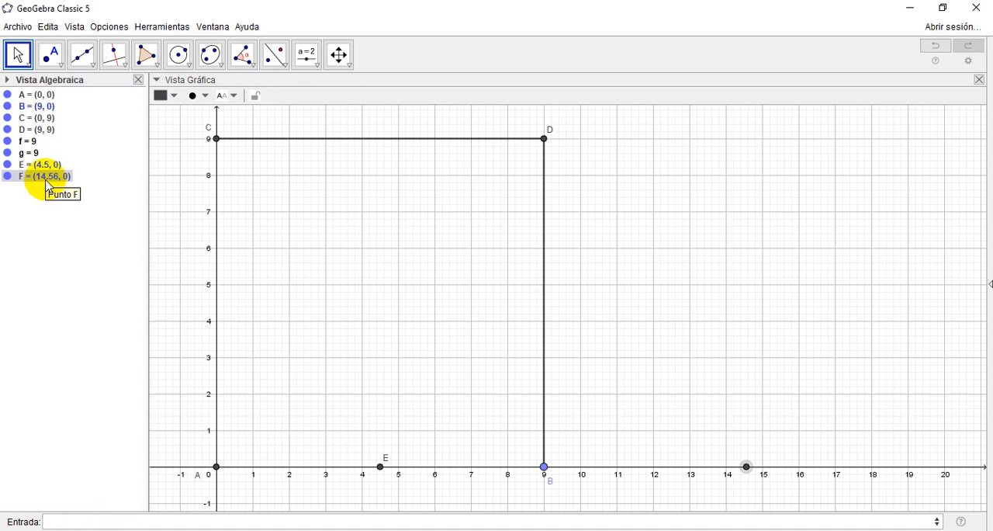
pyautogui.click(138, 79)
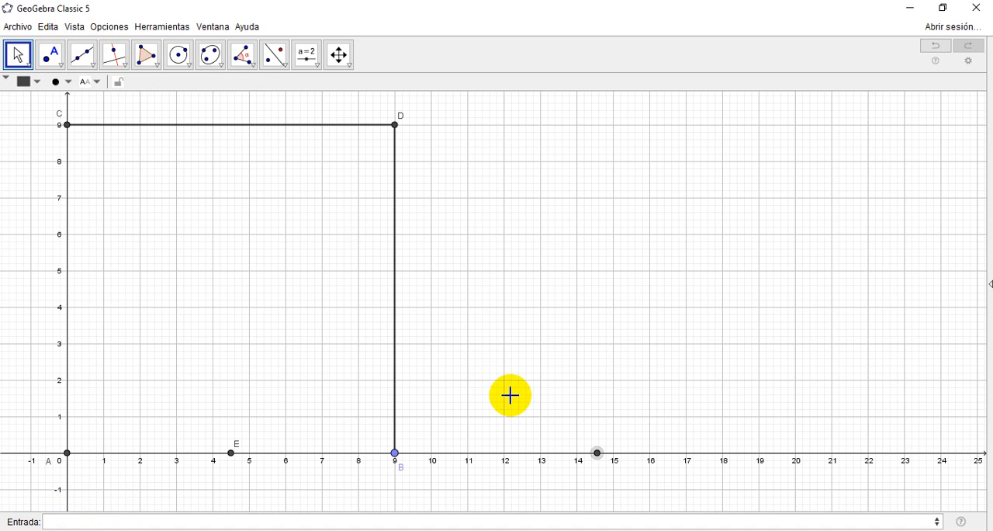
pyautogui.rightClick(597, 453)
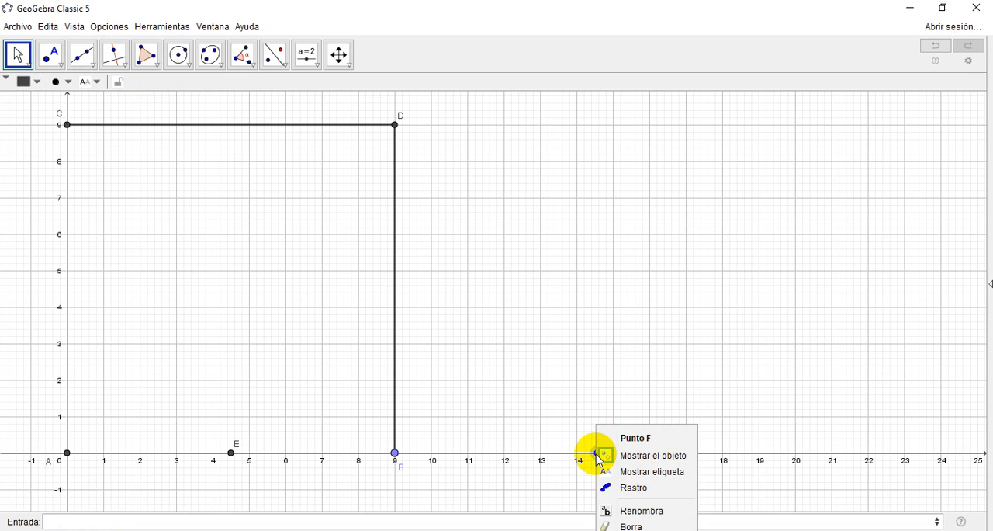
pyautogui.click(646, 481)
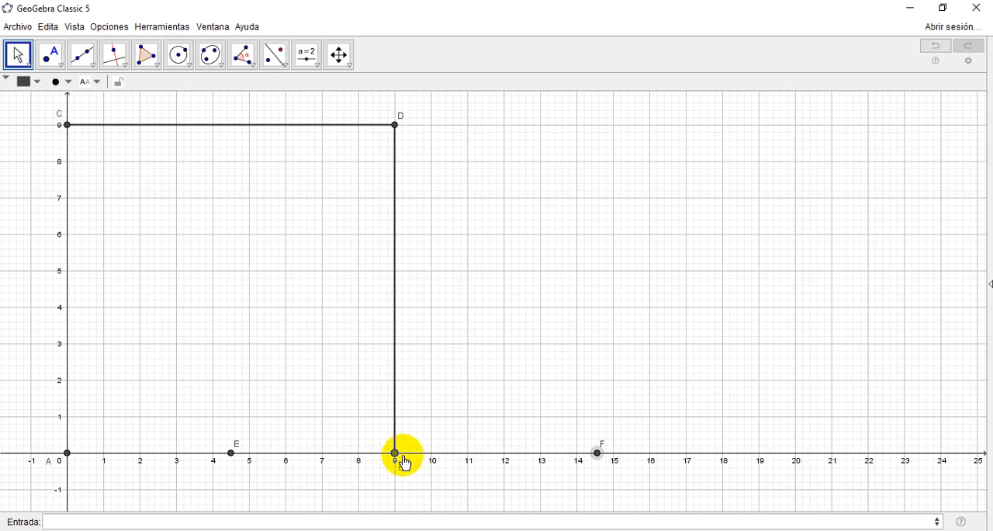
pyautogui.moveTo(398, 457)
pyautogui.mouseDown()
pyautogui.moveTo(324, 457)
pyautogui.moveTo(396, 458)
pyautogui.mouseUp()
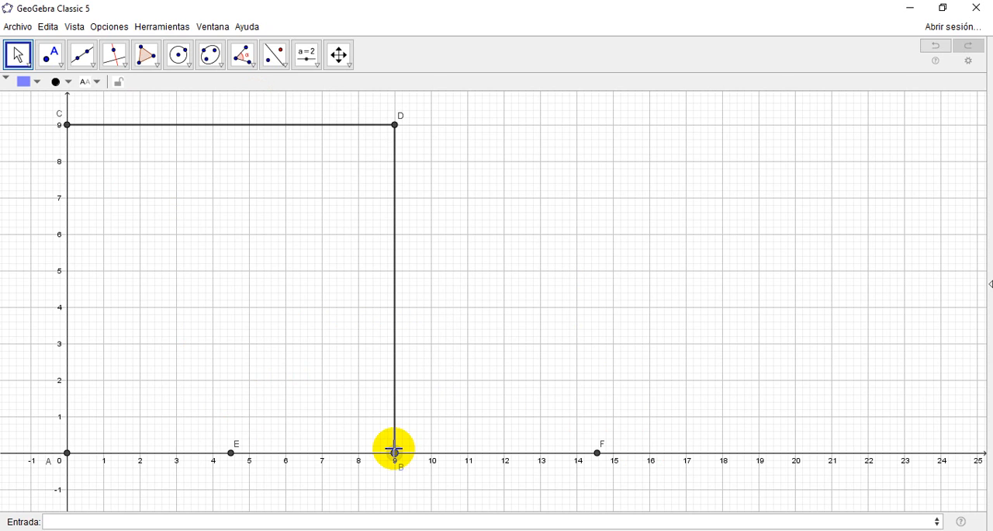
pyautogui.click(395, 455)
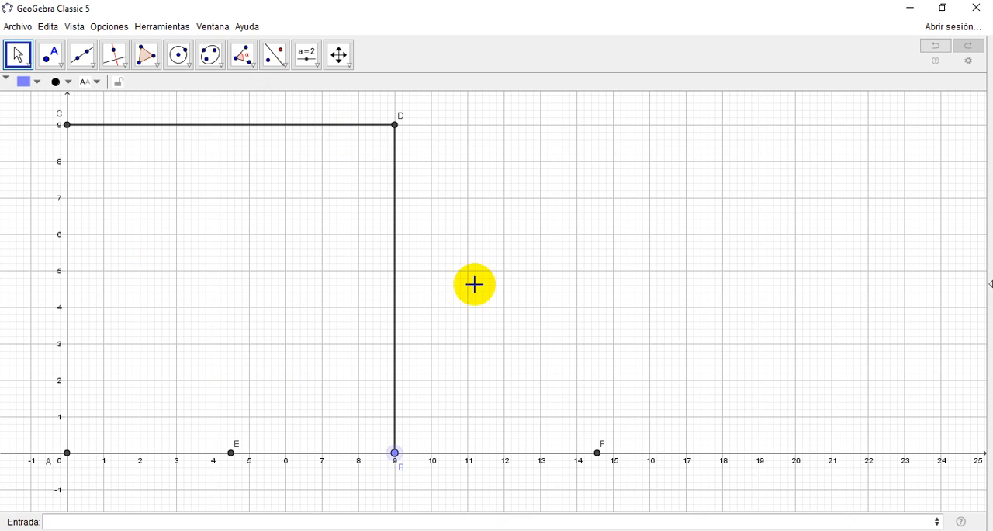
pyautogui.click(598, 453)
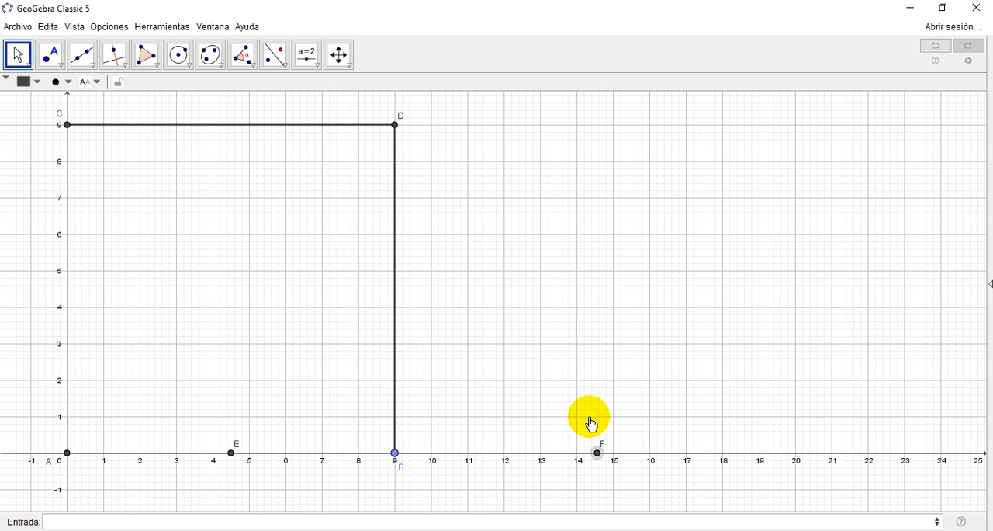
pyautogui.click(66, 453)
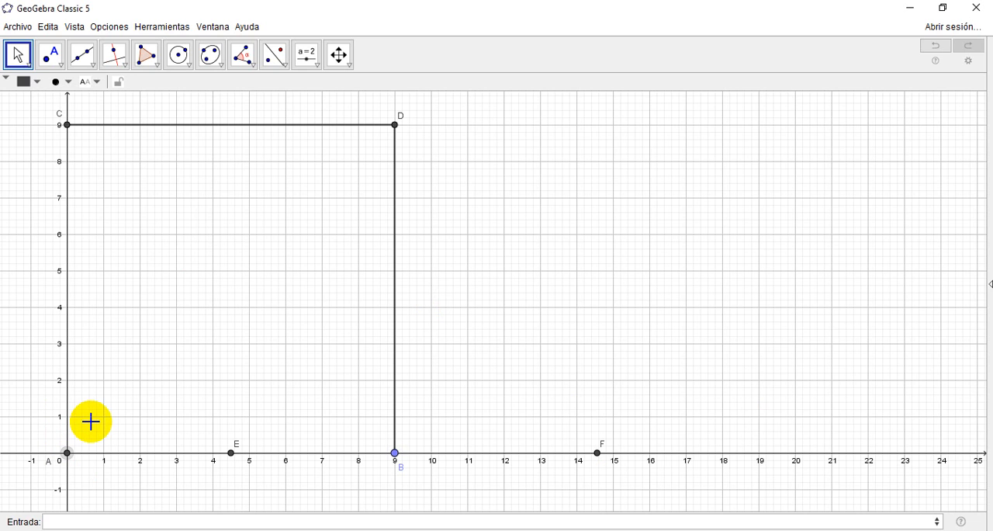
pyautogui.click(231, 453)
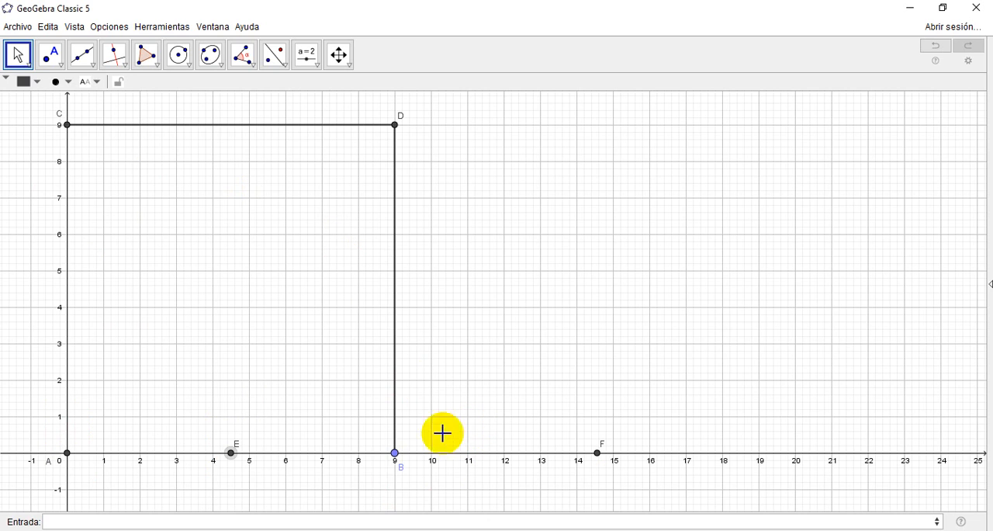
# Step: Move point B along the x-axis to x = 8 to resize the dynamic figure
pyautogui.moveTo(396, 461); pyautogui.dragTo(359, 460)
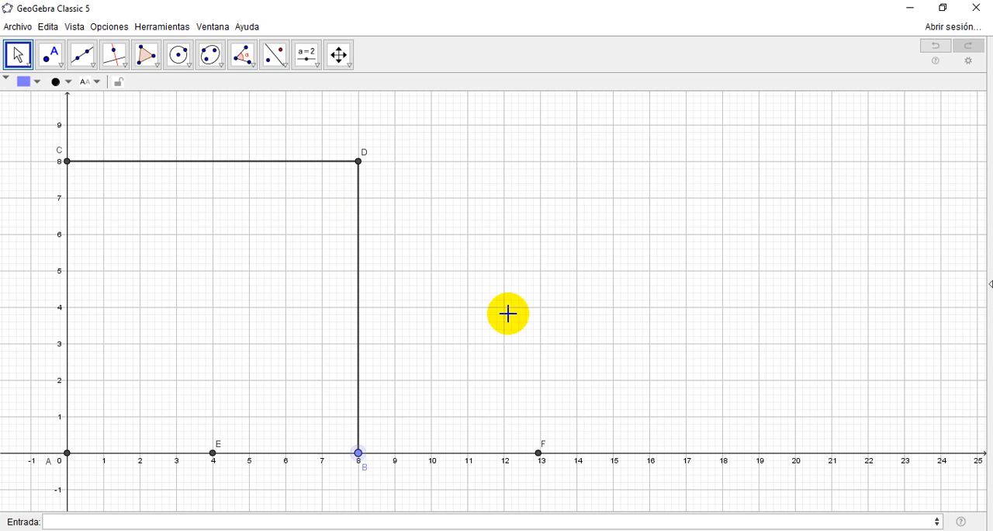
pyautogui.click(361, 465)
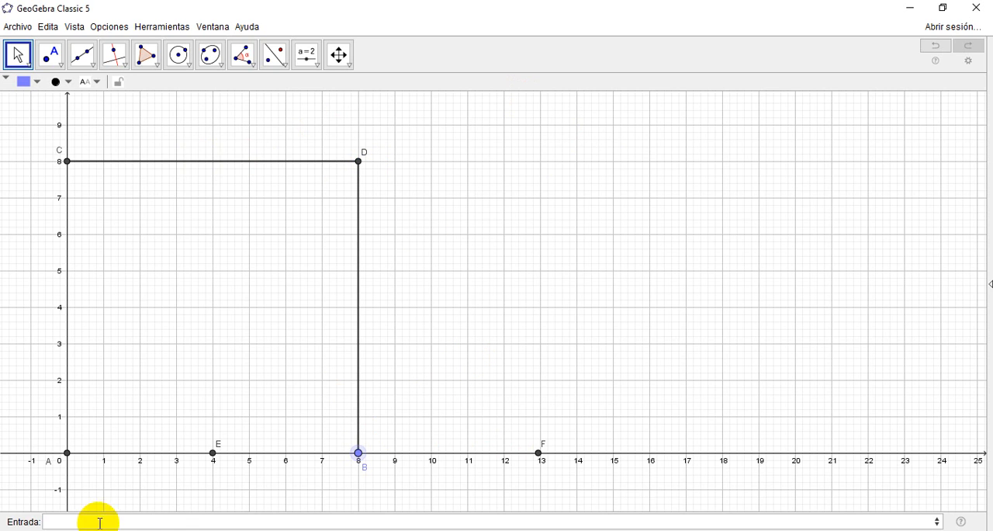
# Step: Create the point (x(F),y(D)) above F, level with D, and show its label
pyautogui.click(170, 521)
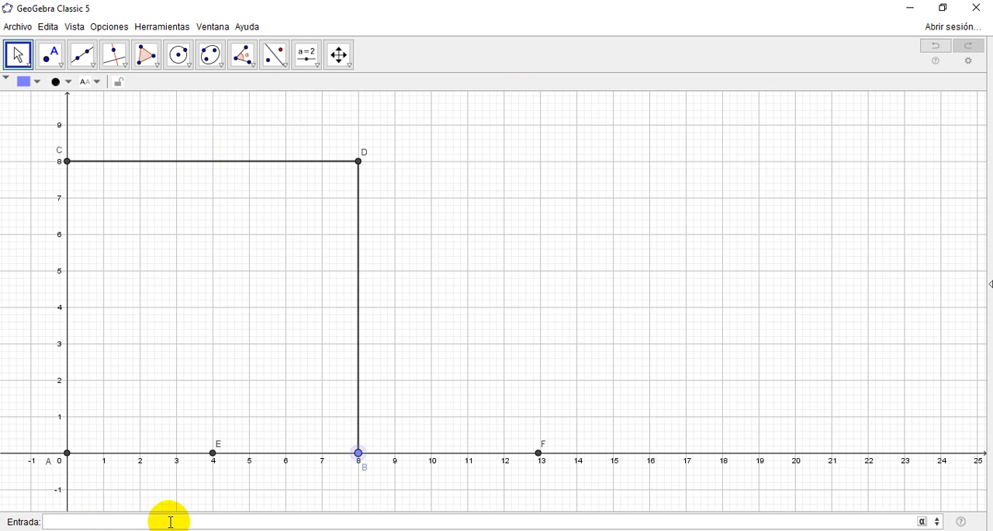
pyautogui.write('(x(F),y(D')
pyautogui.press('Return')
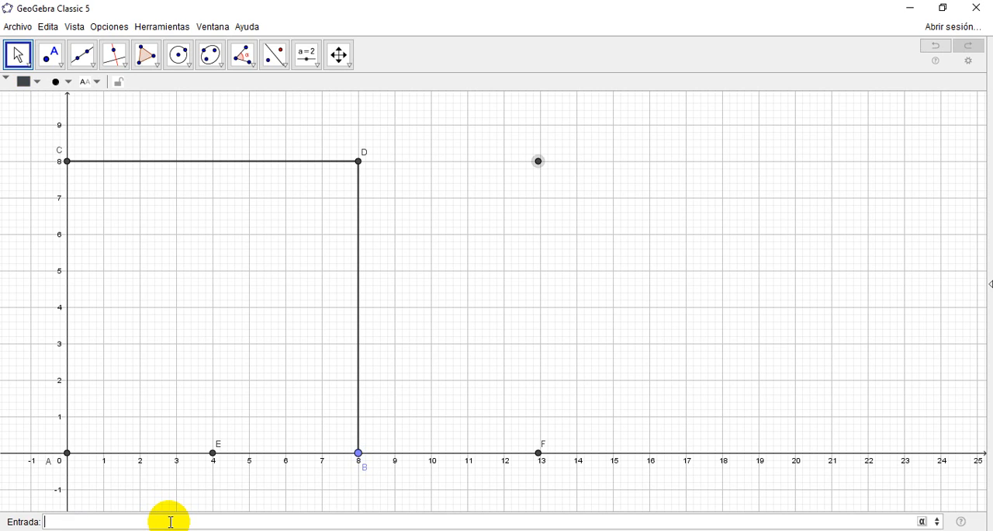
pyautogui.rightClick(540, 165)
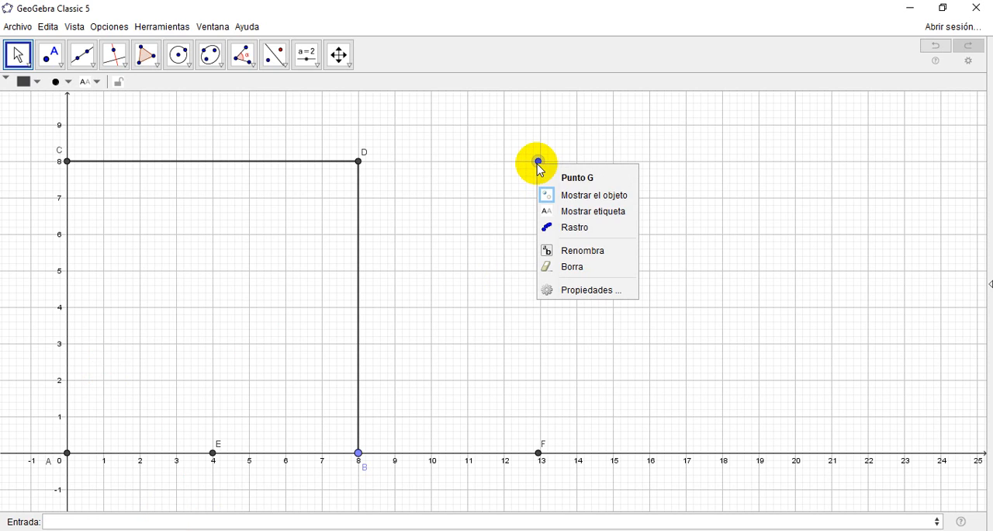
pyautogui.click(583, 211)
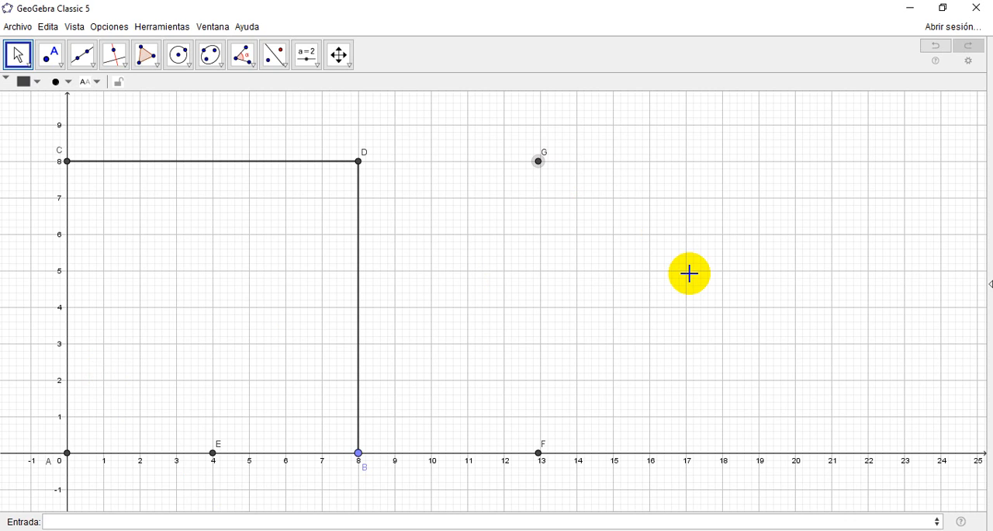
# Step: Create a segment from D to G using the Segmento command
pyautogui.click(137, 518)
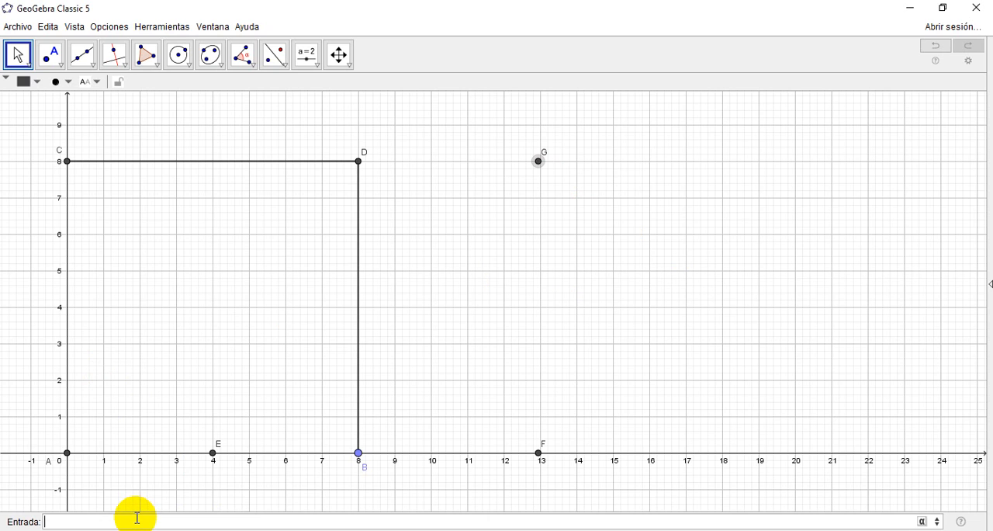
pyautogui.write('seg')
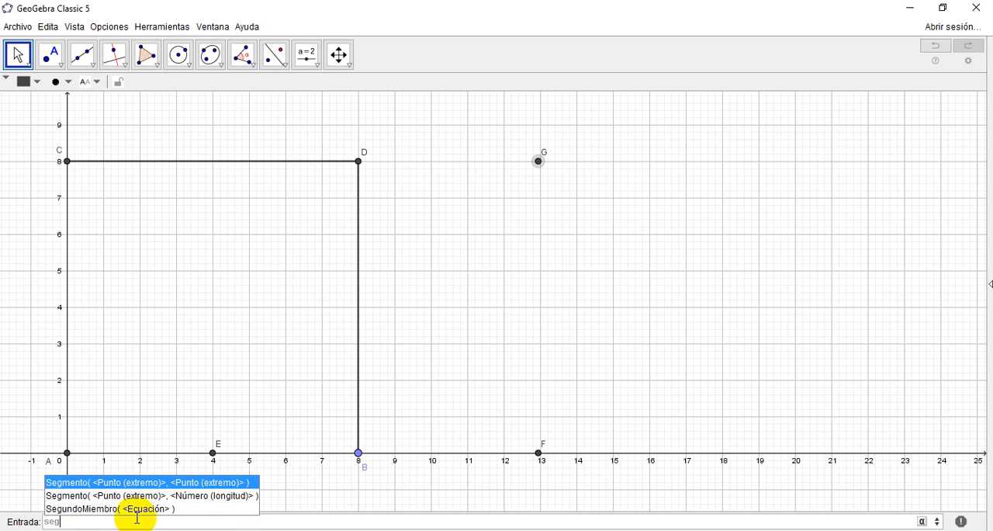
pyautogui.press('Return')
pyautogui.write('D')
pyautogui.press('Tab')
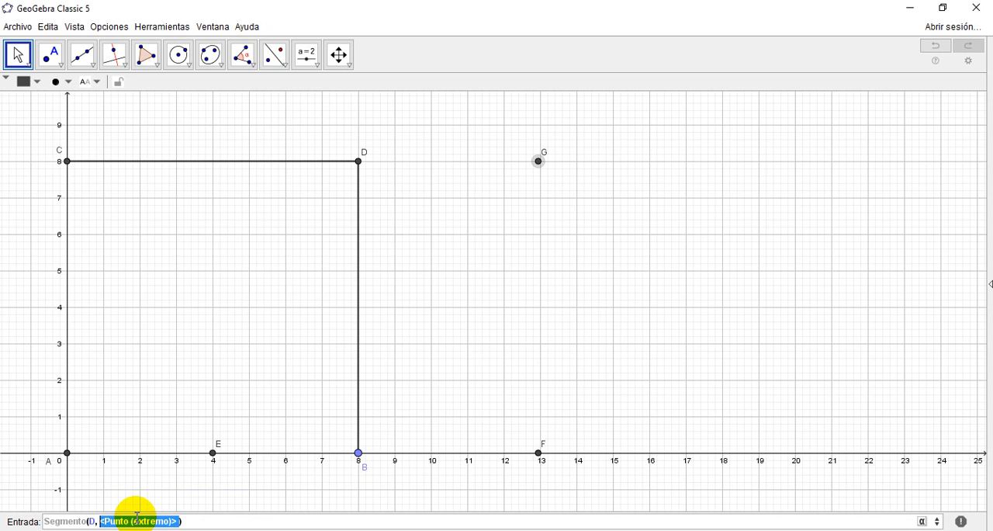
pyautogui.write('G')
pyautogui.press('Return')
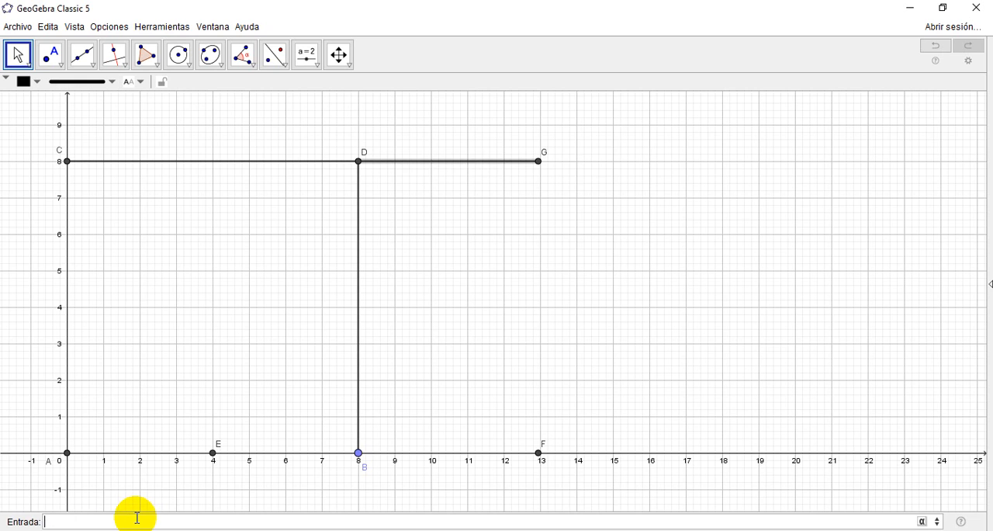
# Step: Create a segment from F to G using the Segmento command
pyautogui.write('seg')
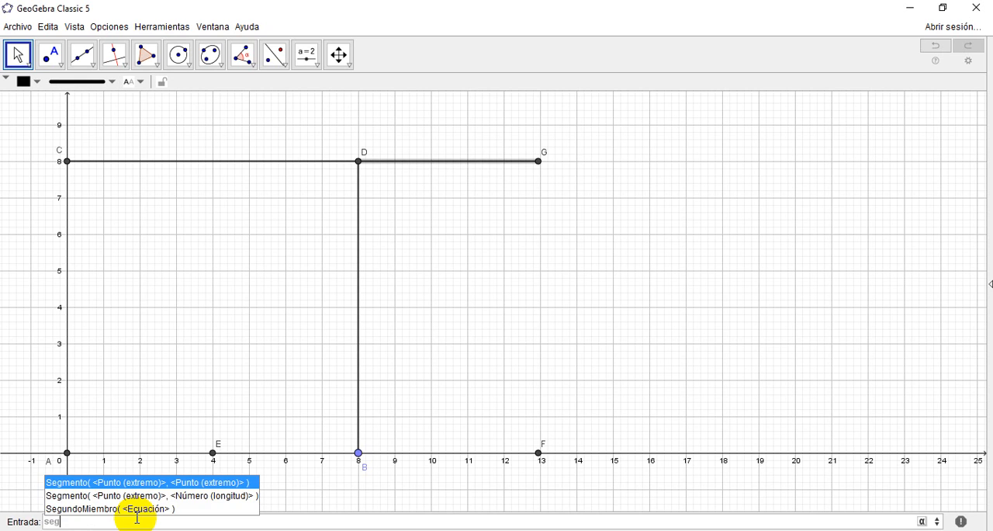
pyautogui.press('Return')
pyautogui.write('F')
pyautogui.press('Tab')
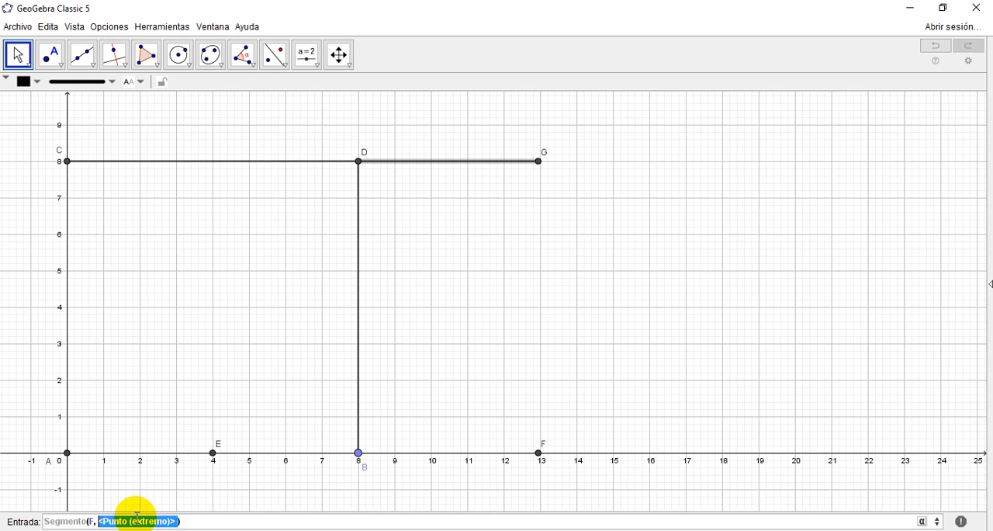
pyautogui.write('G')
pyautogui.press('Return')
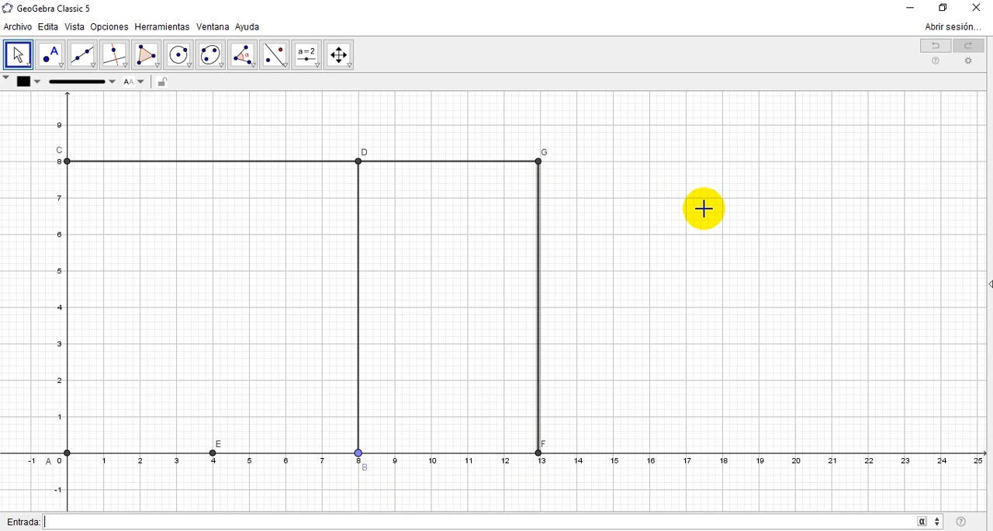
# Step: Review the point coordinates and segment lengths of the figure in the Algebra view, and close that view
pyautogui.click(76, 26)
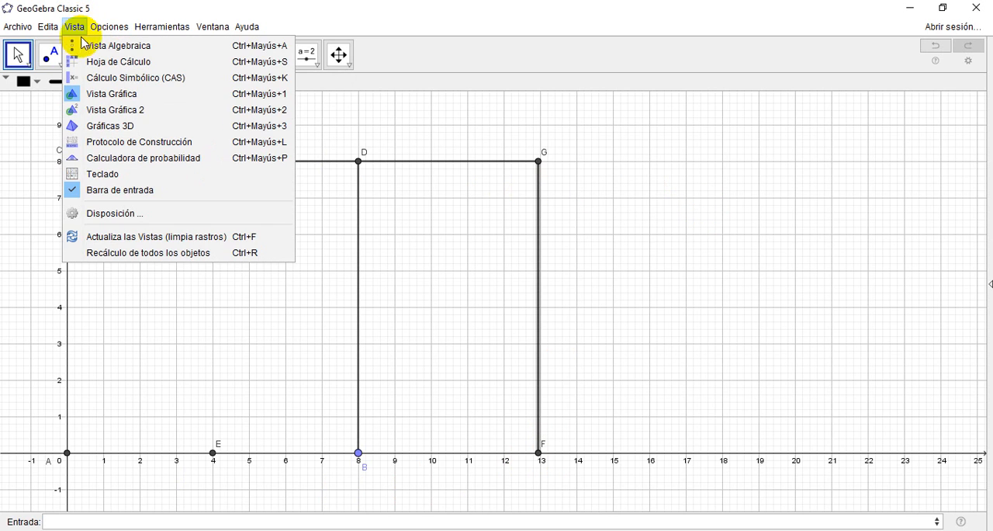
pyautogui.click(83, 47)
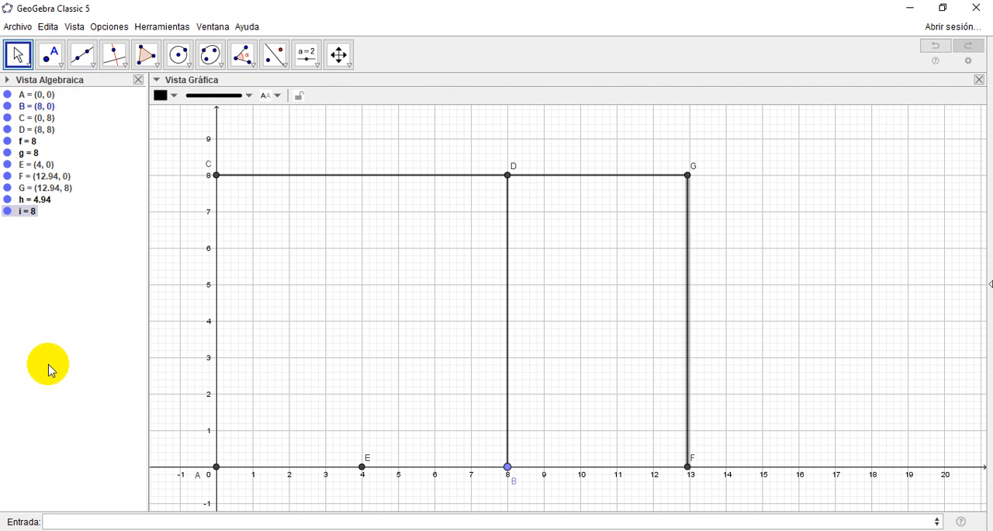
pyautogui.click(138, 81)
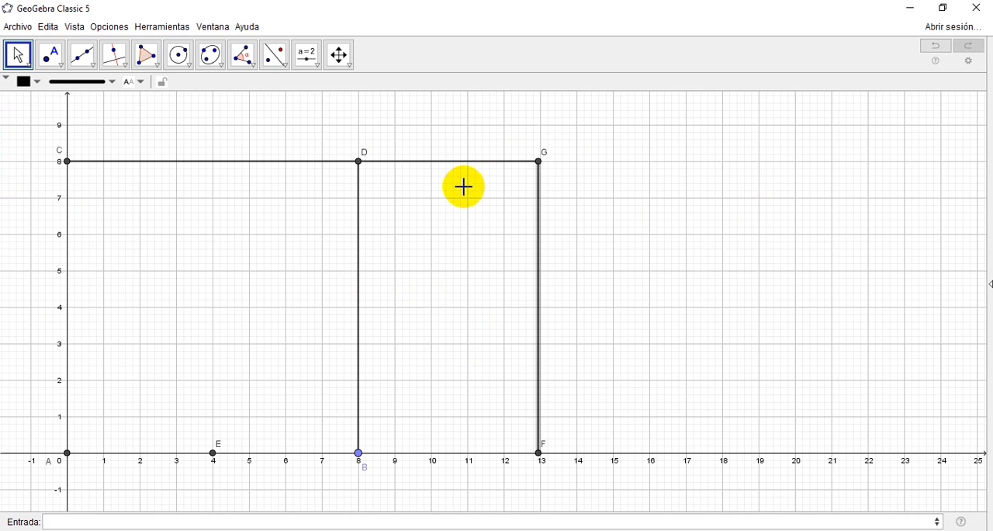
# Step: Draw a circle centred at D through G to mark distance DG on segment BD, and delete the circle
pyautogui.click(185, 57)
pyautogui.click(359, 161)
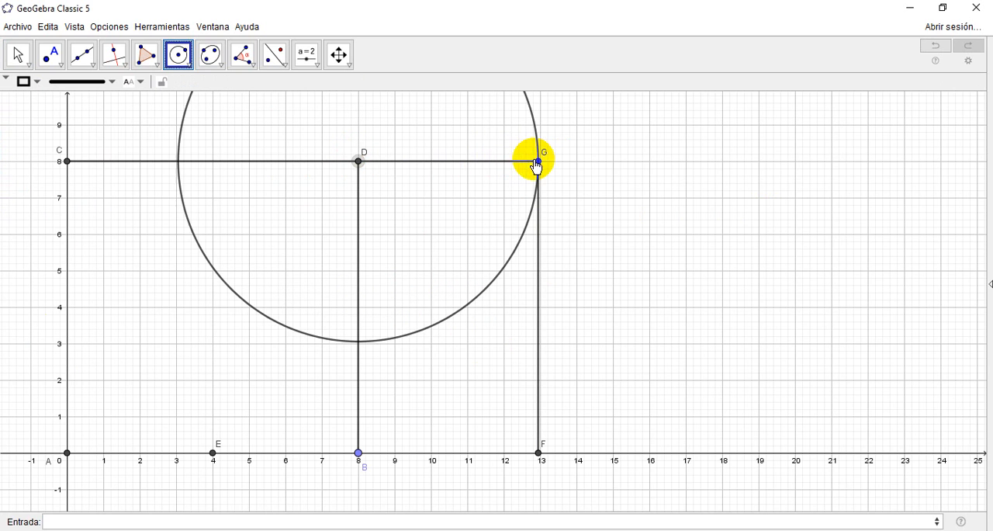
pyautogui.click(538, 162)
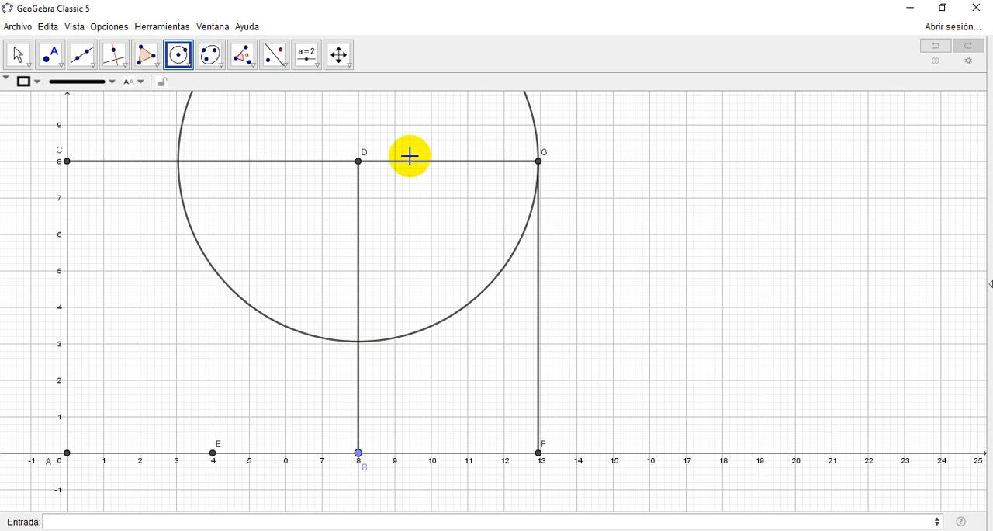
pyautogui.click(359, 453)
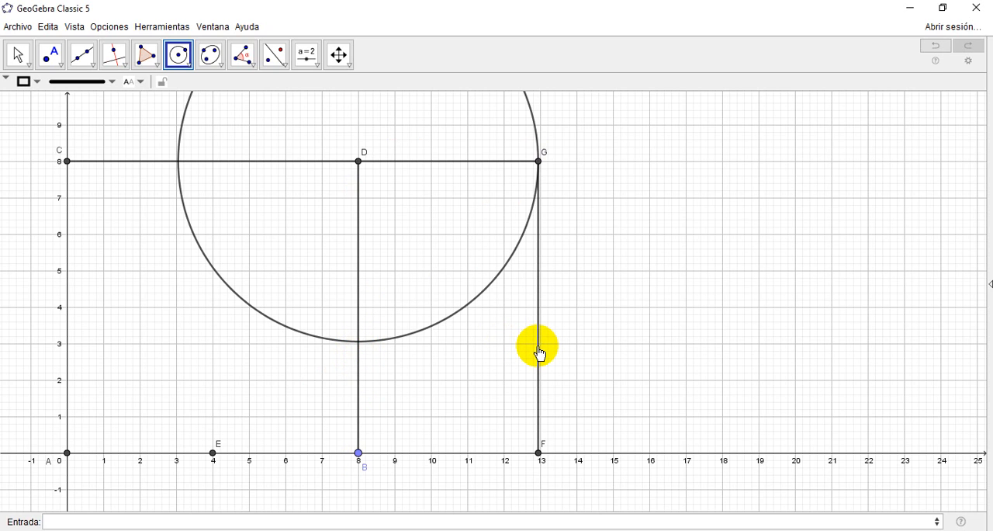
pyautogui.click(18, 55)
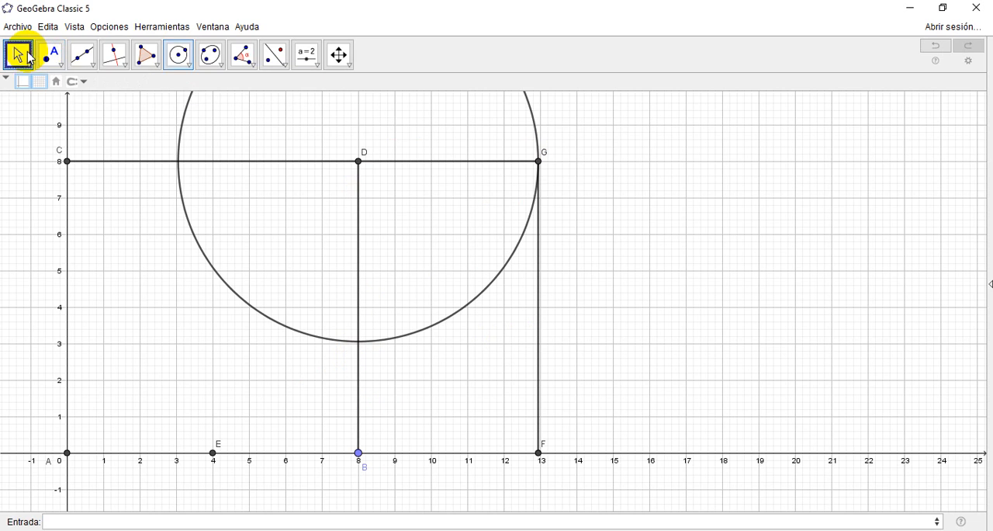
pyautogui.click(186, 121)
pyautogui.press('Delete')
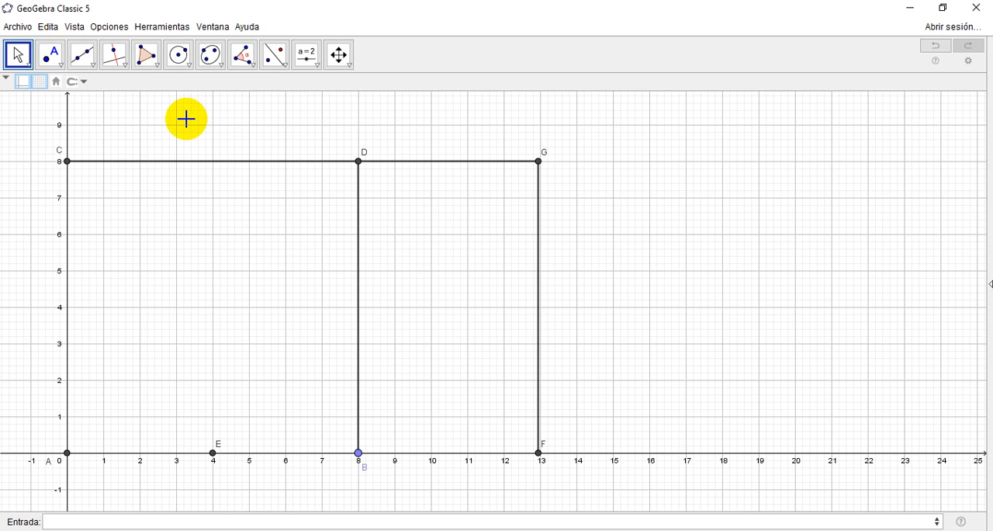
# Step: Examine the lengths of segments DG and FG in the Algebra view and hide it again
pyautogui.click(74, 28)
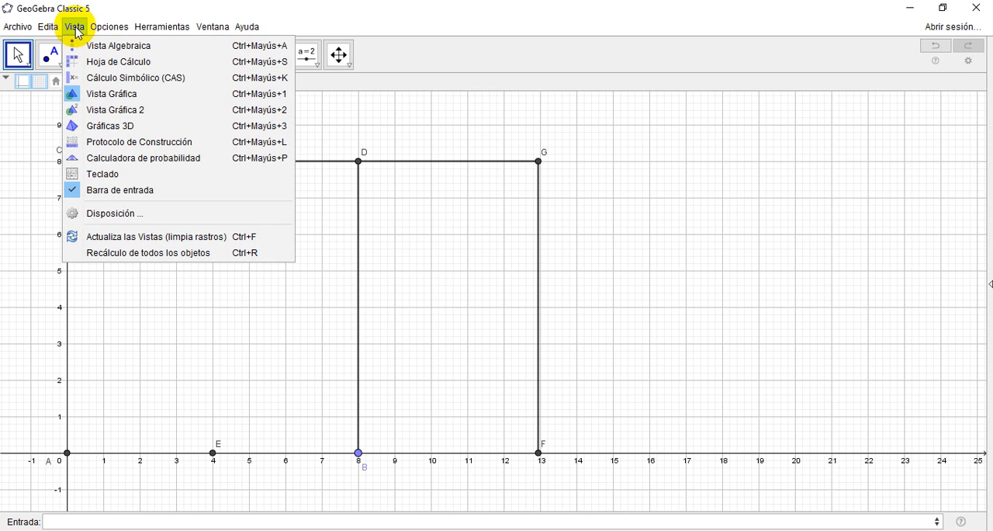
pyautogui.click(86, 45)
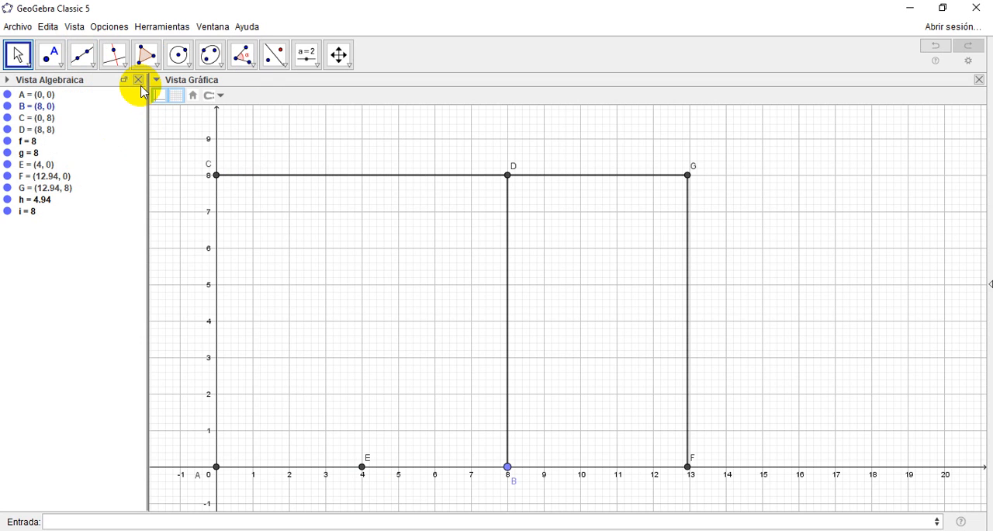
pyautogui.click(138, 79)
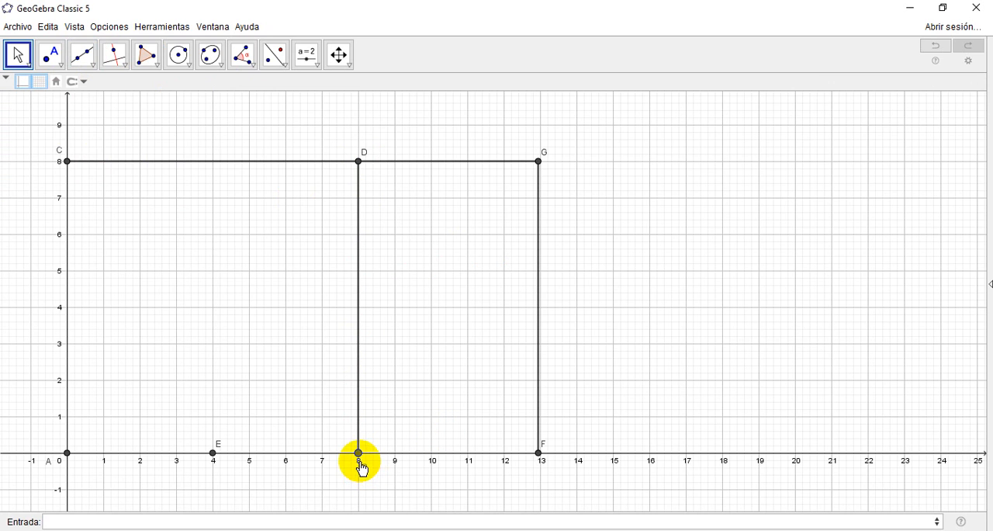
# Step: Move point B along the x-axis to x = 9
pyautogui.moveTo(360, 464); pyautogui.dragTo(395, 459)
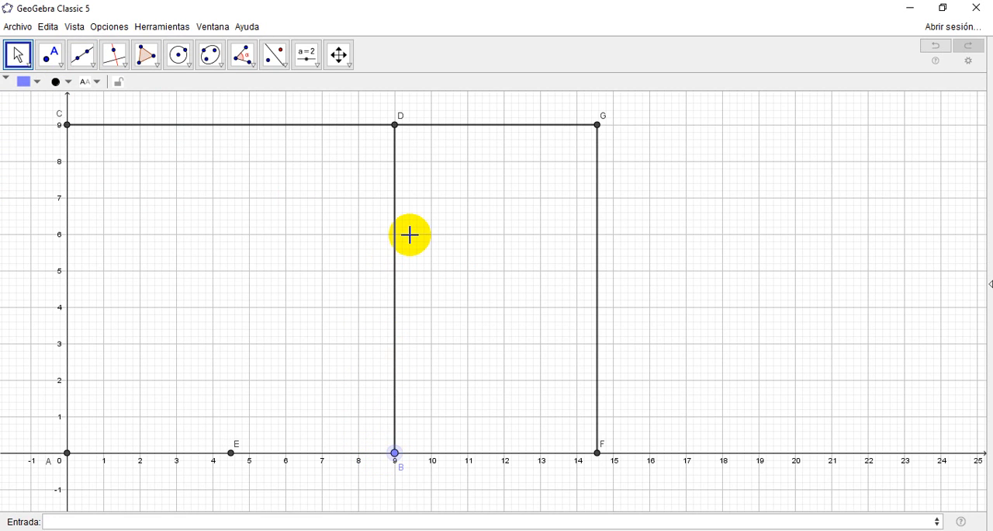
# Step: Create the point (x(B),BD-DG) on segment BD and show its label
pyautogui.click(89, 516)
pyautogui.write('(')
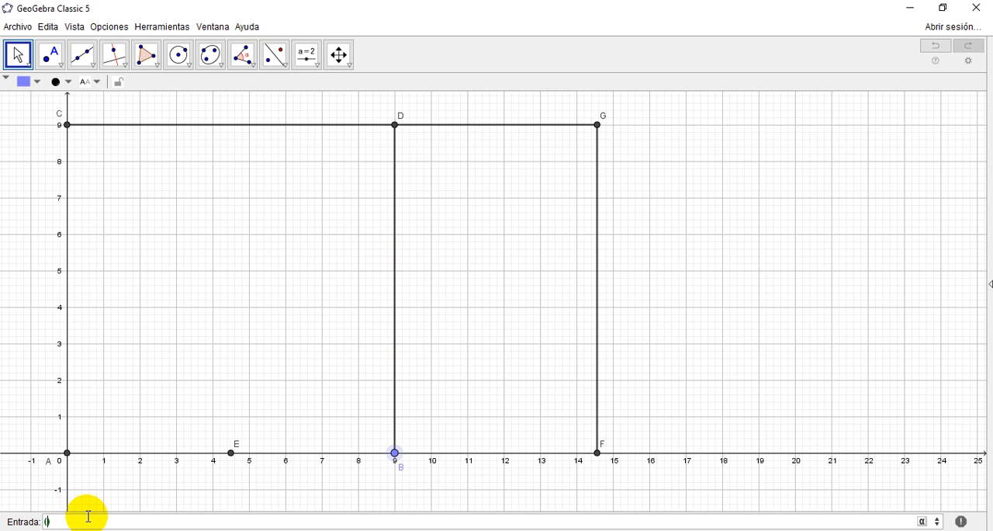
pyautogui.write('x(B),')
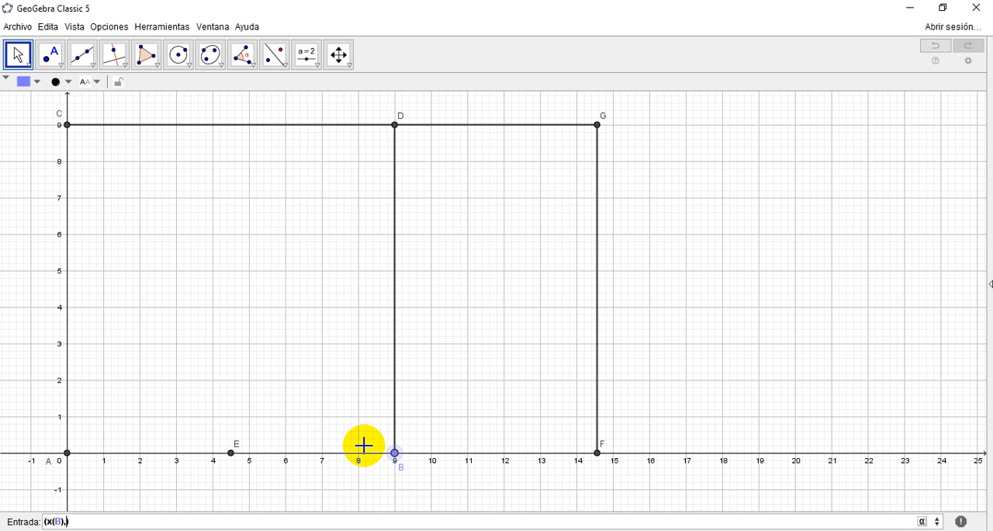
pyautogui.write('BD-DG')
pyautogui.press('Return')
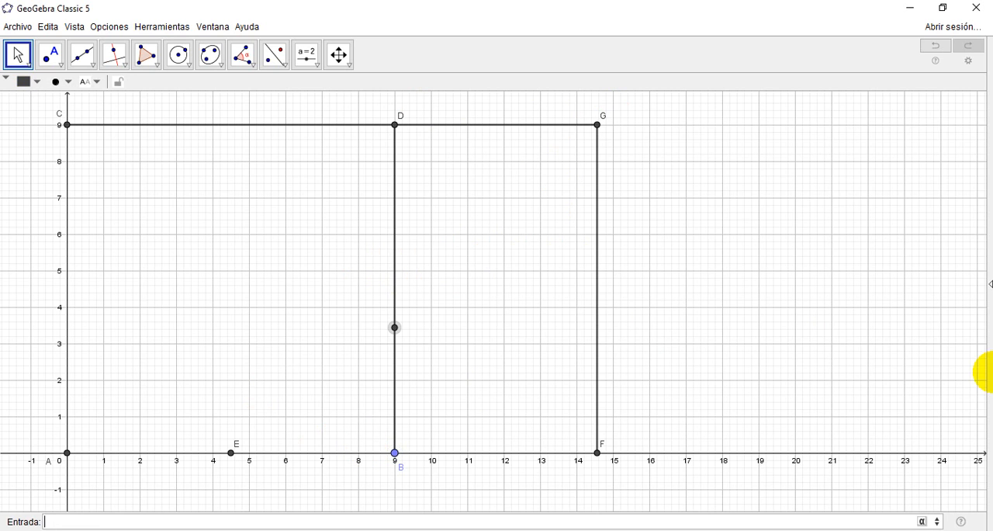
pyautogui.rightClick(397, 331)
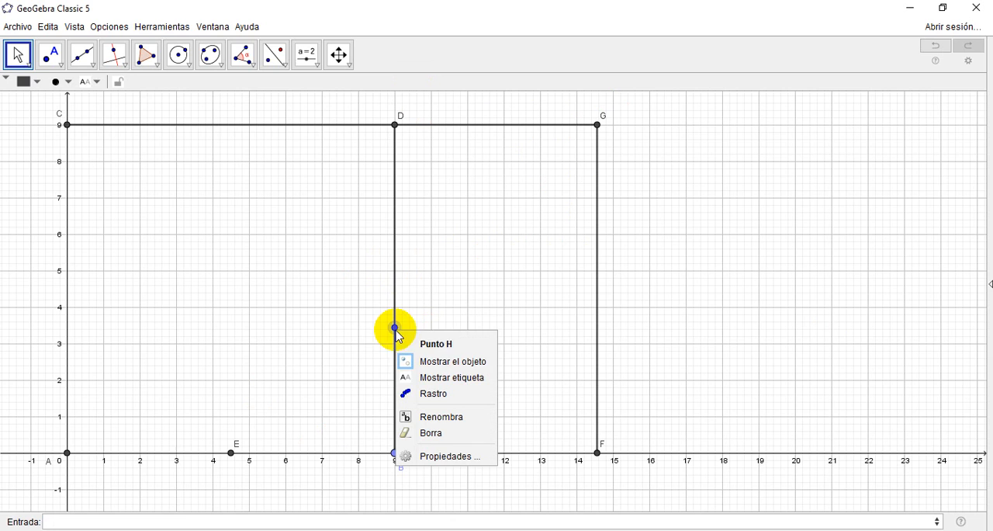
pyautogui.click(444, 377)
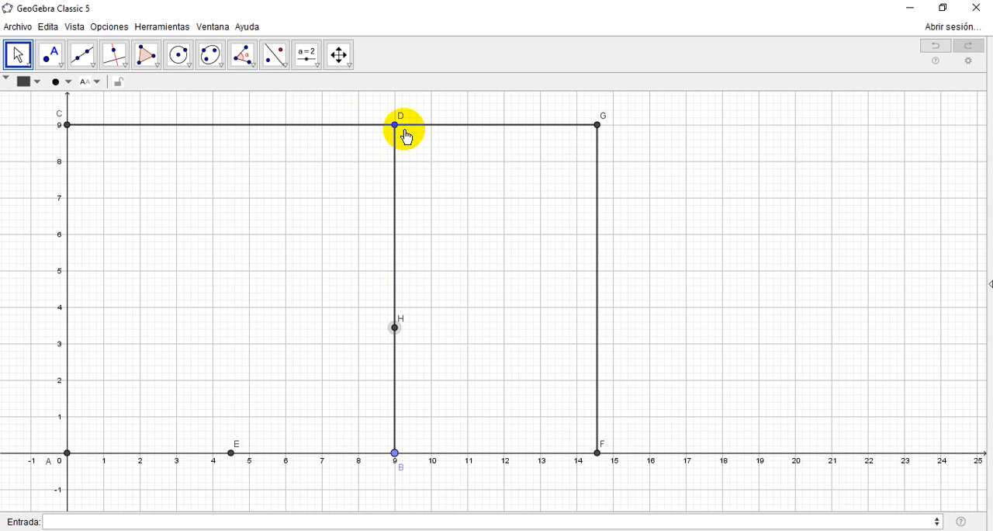
pyautogui.click(182, 58)
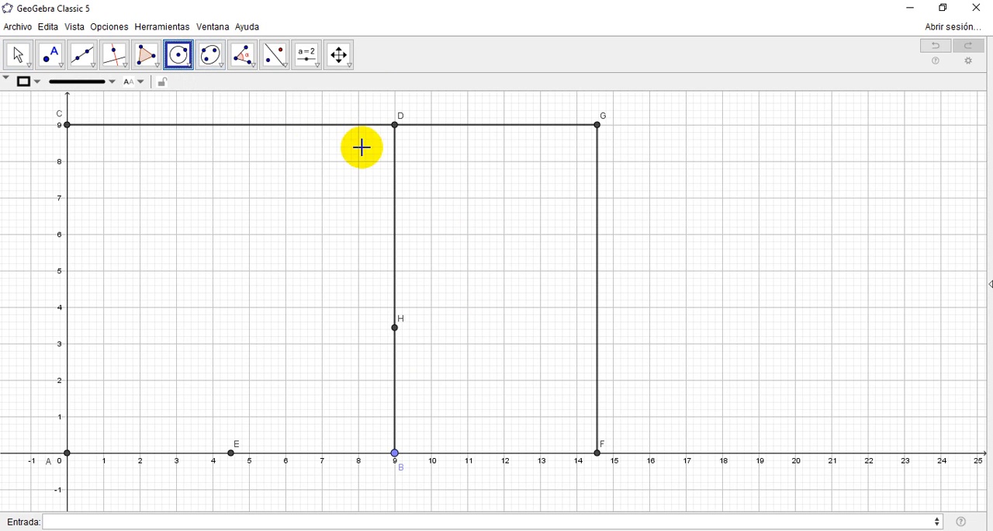
pyautogui.click(395, 125)
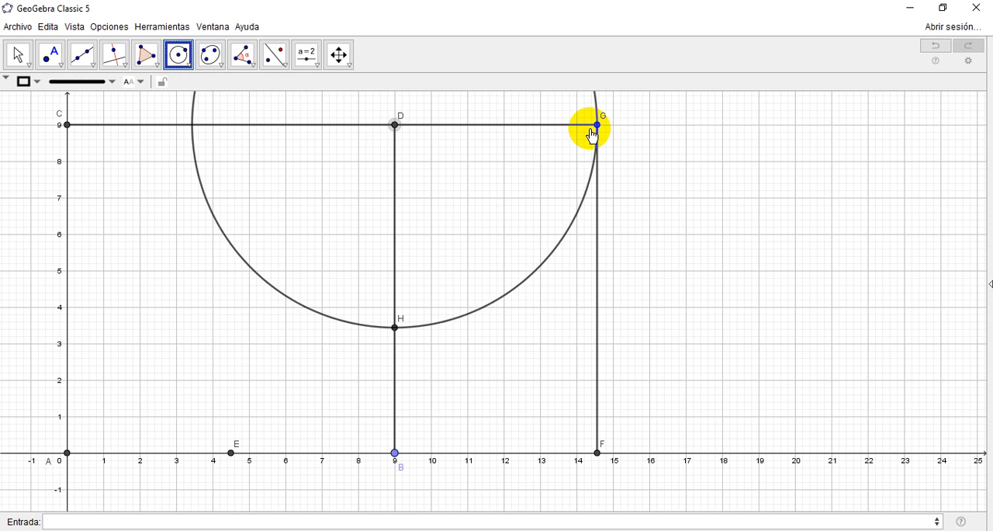
pyautogui.click(18, 56)
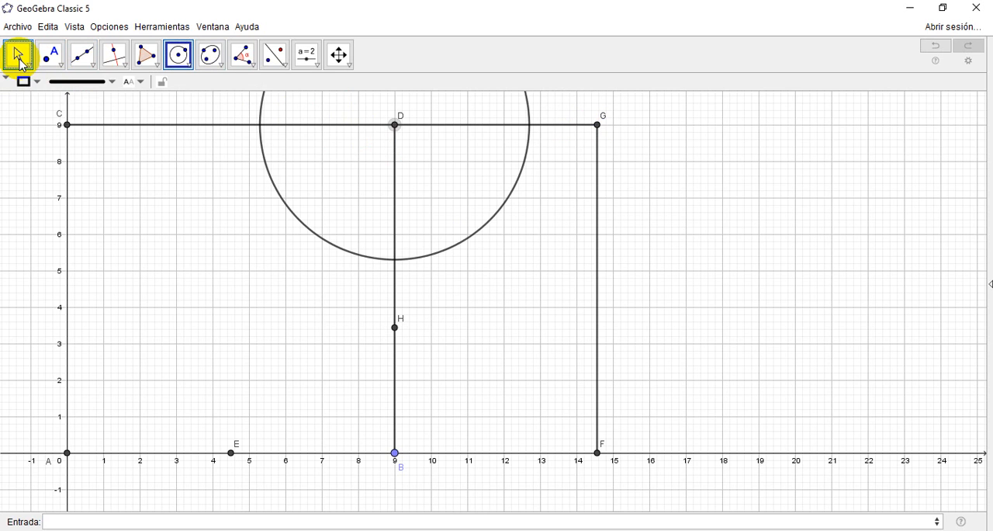
pyautogui.click(21, 62)
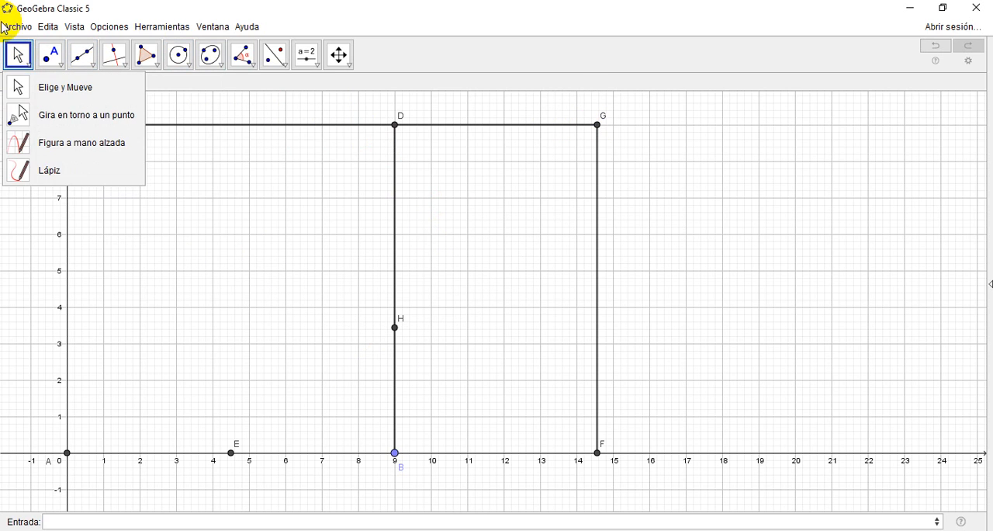
pyautogui.click(18, 55)
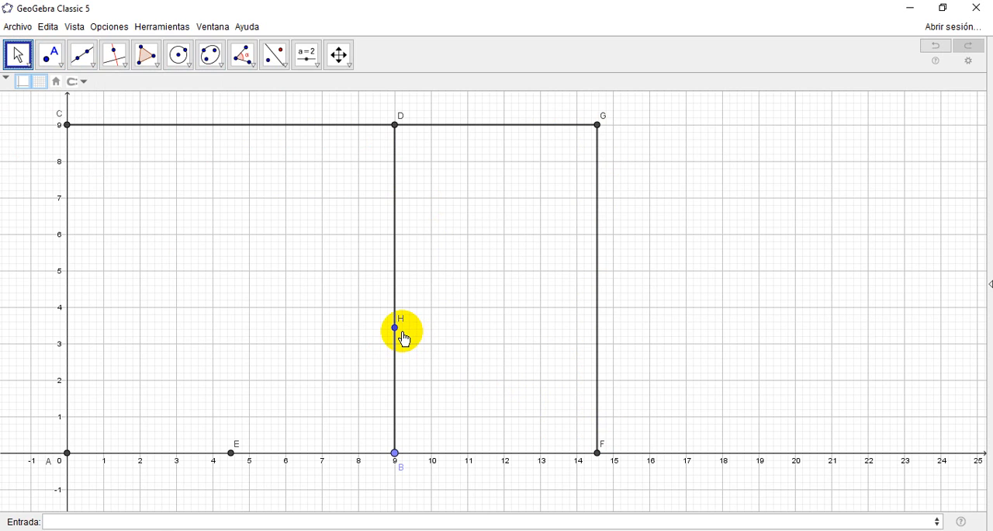
# Step: Create the point (x(F),y(H)) on segment FG, level with H, and show its label
pyautogui.click(136, 517)
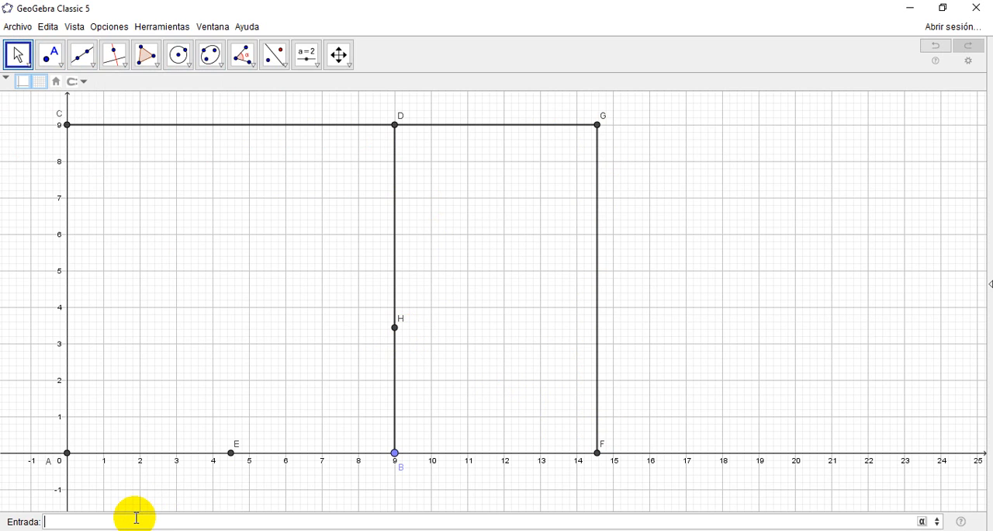
pyautogui.write('(x(F),y')
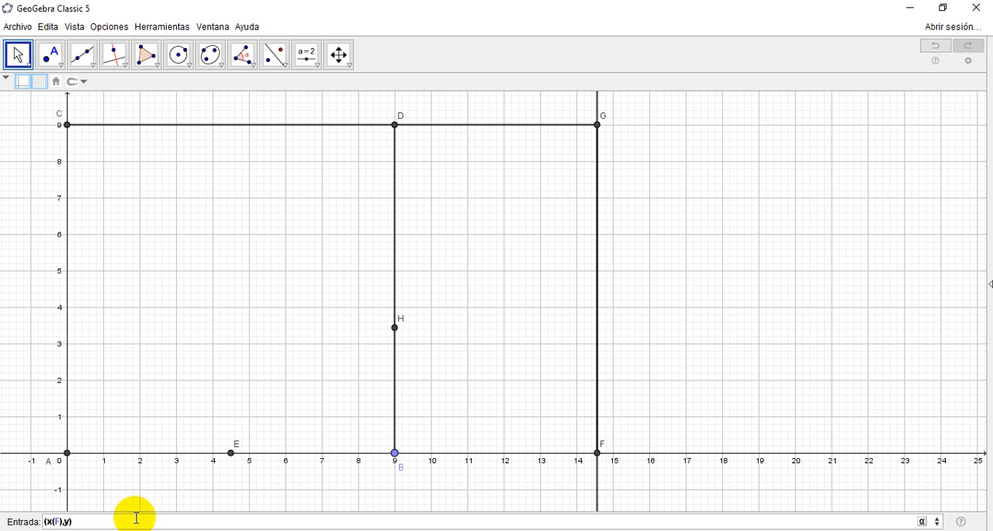
pyautogui.write('(H')
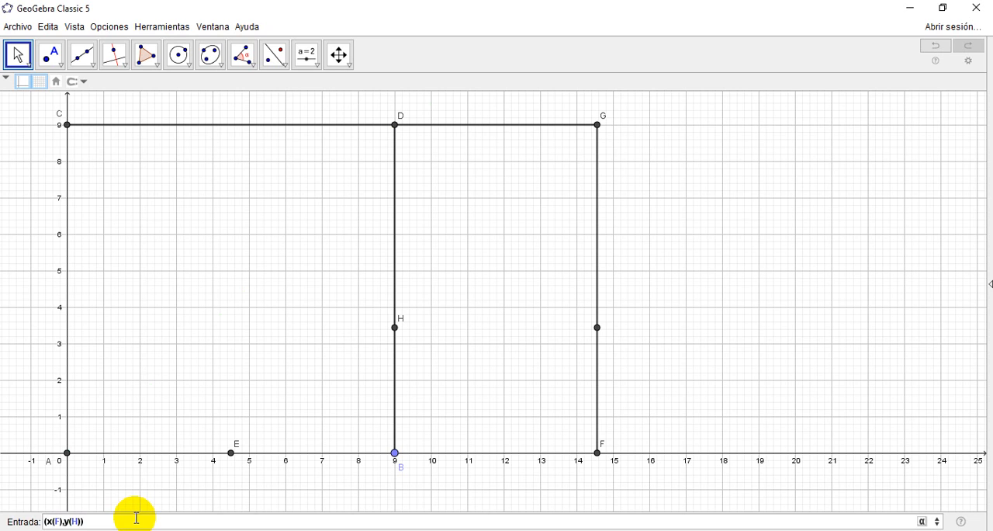
pyautogui.press('Return')
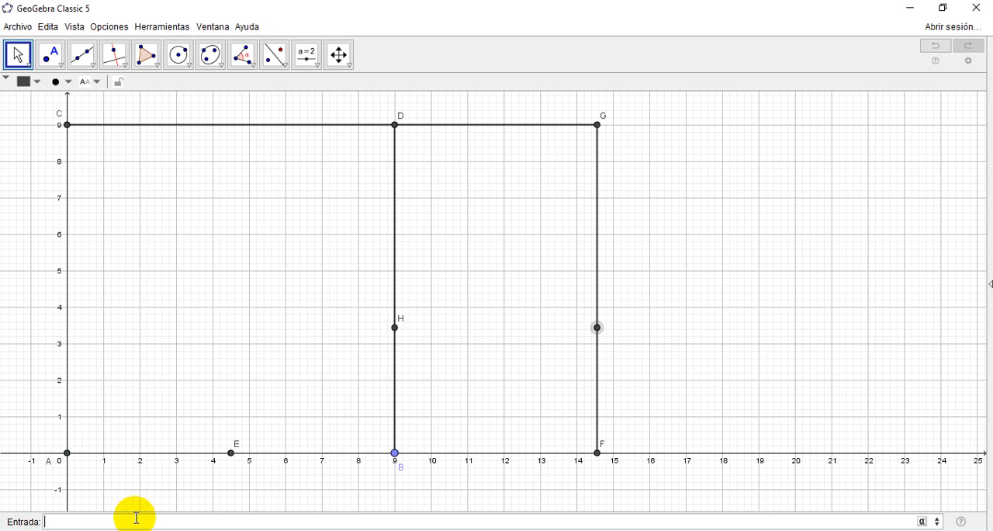
pyautogui.rightClick(598, 329)
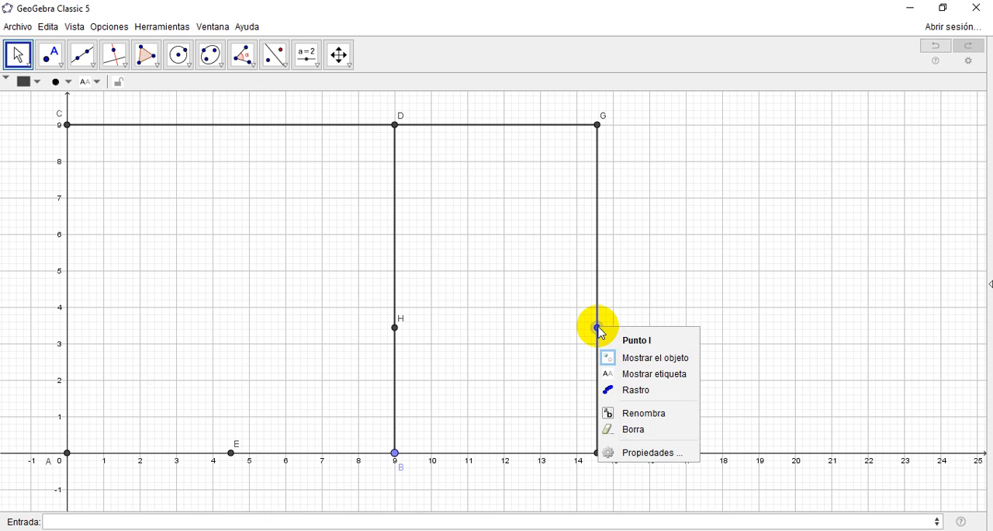
pyautogui.click(638, 374)
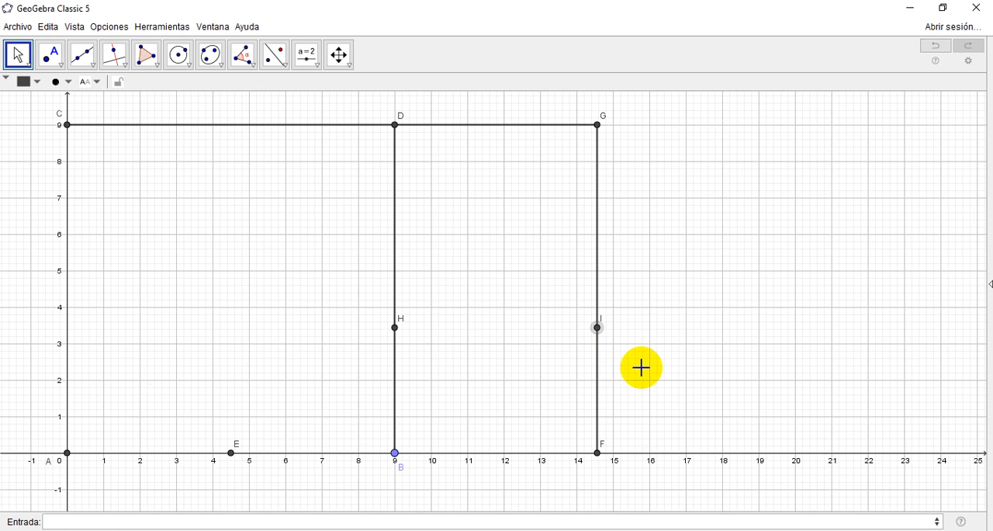
# Step: Create a segment from H to I using the Segmento command
pyautogui.click(142, 522)
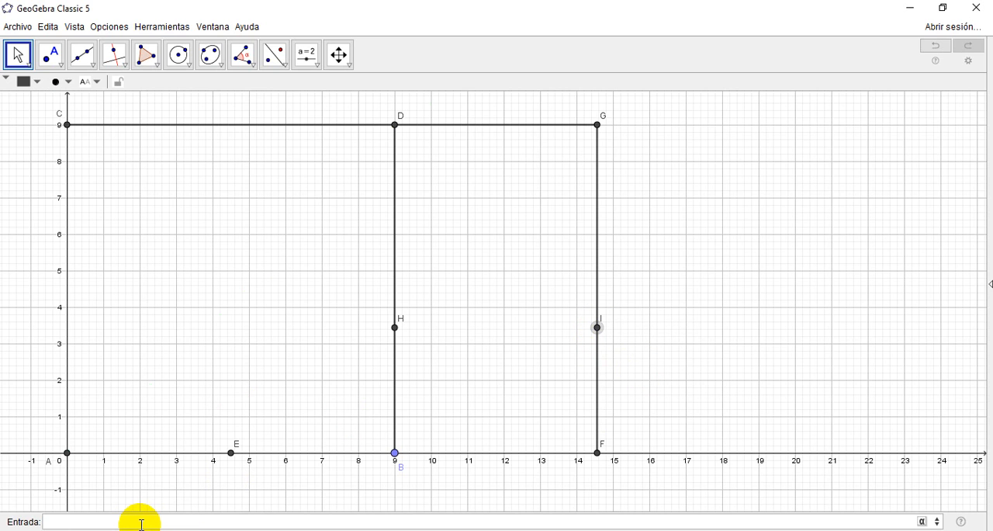
pyautogui.write('seg')
pyautogui.press('Return')
pyautogui.write('H')
pyautogui.press('Tab')
pyautogui.write('I')
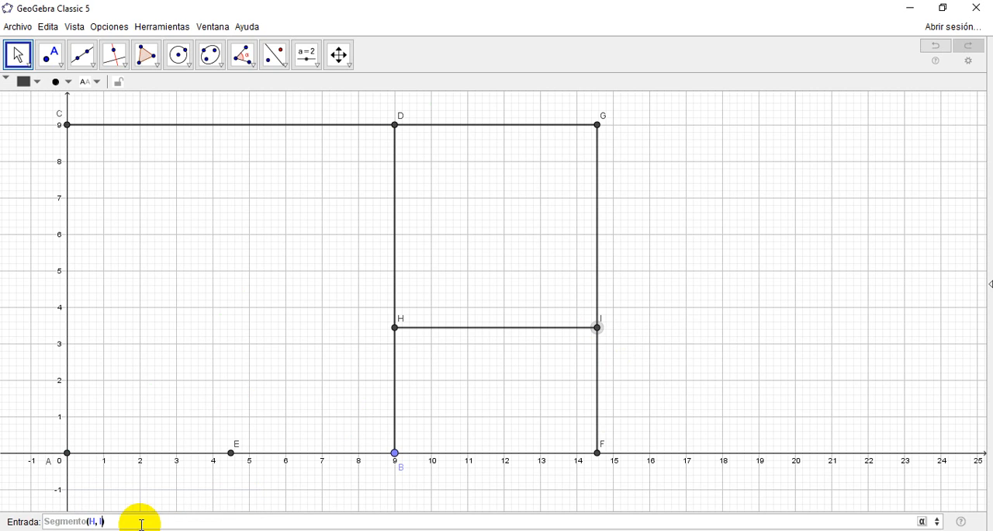
pyautogui.press('Return')
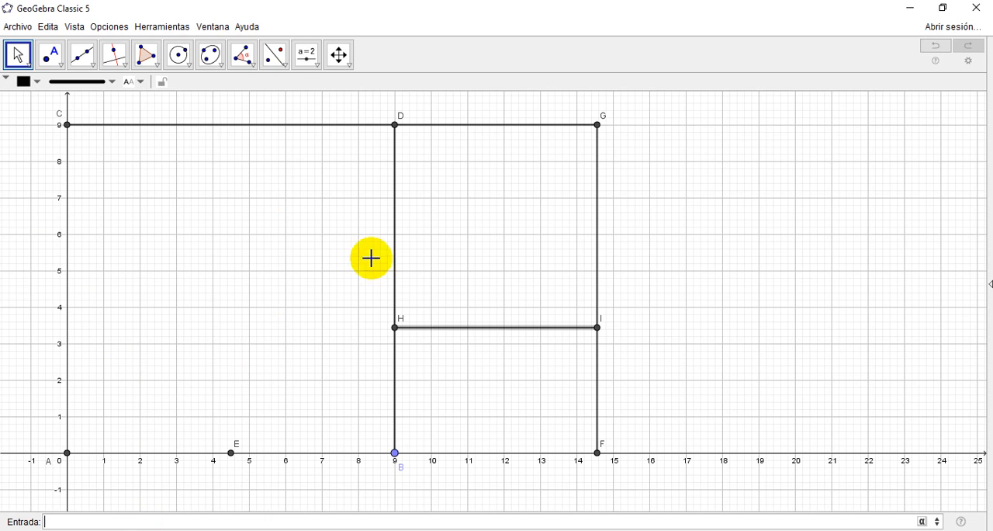
# Step: Draw a circle centred at I and passing through F
pyautogui.click(339, 55)
pyautogui.moveTo(805, 210); pyautogui.dragTo(794, 224)
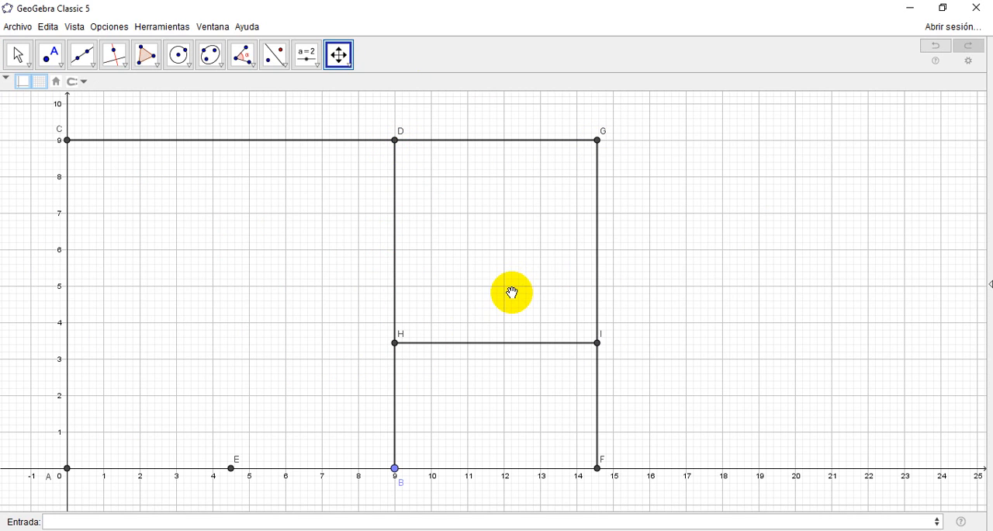
pyautogui.click(398, 466)
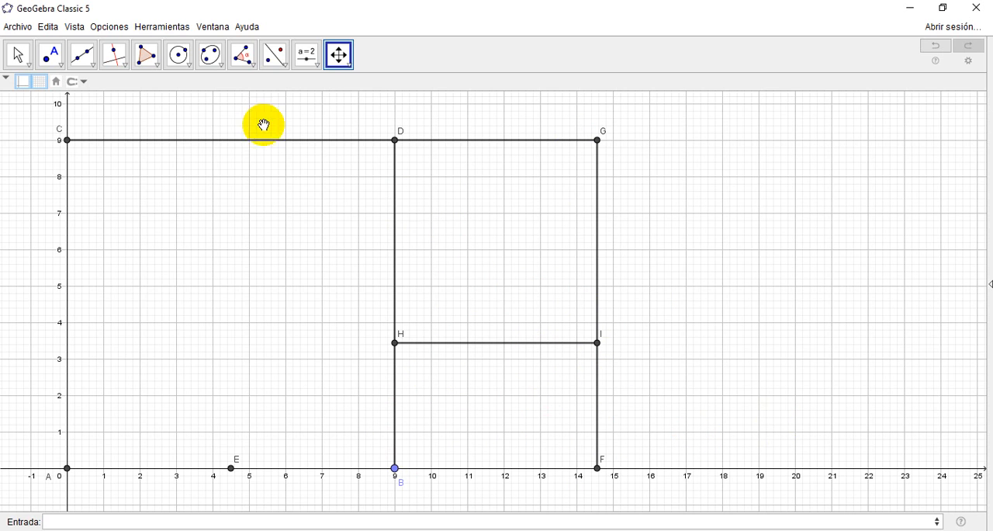
pyautogui.click(186, 55)
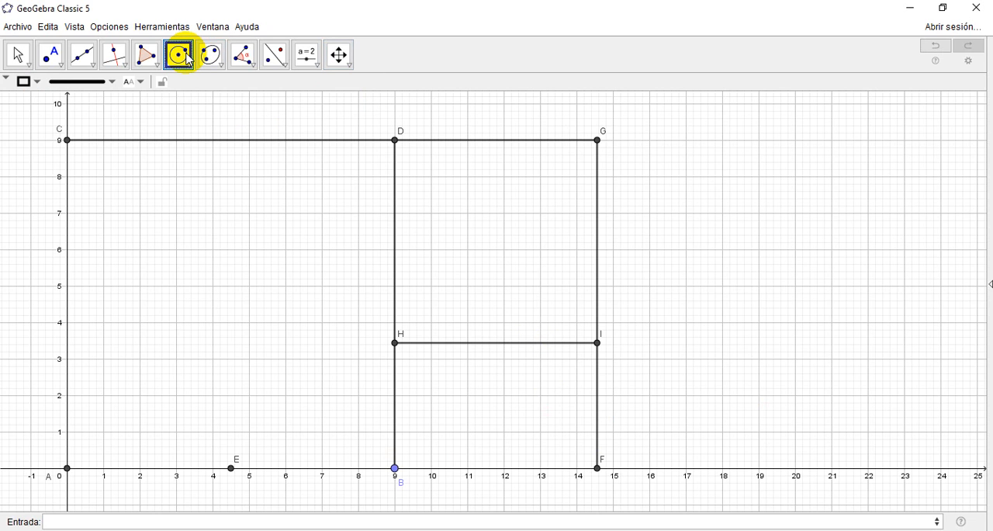
pyautogui.click(186, 56)
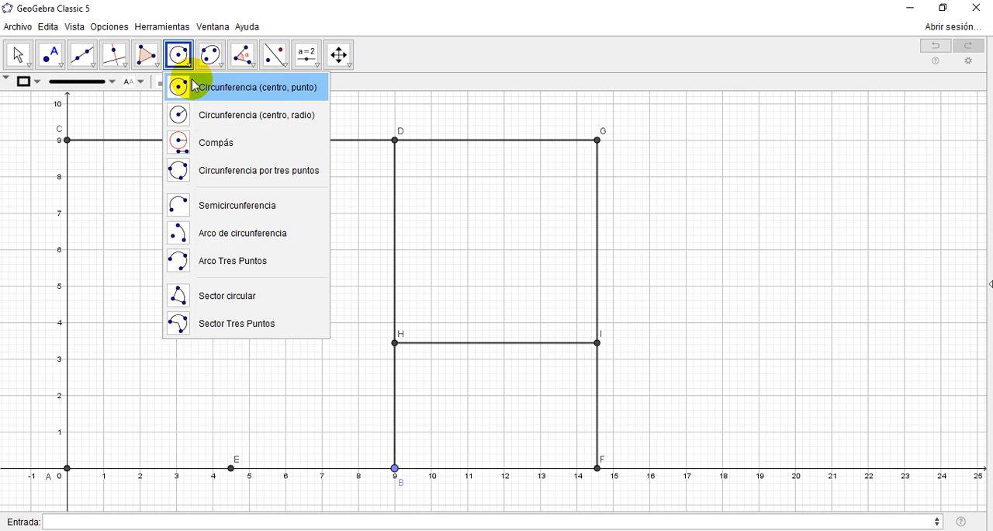
pyautogui.click(194, 87)
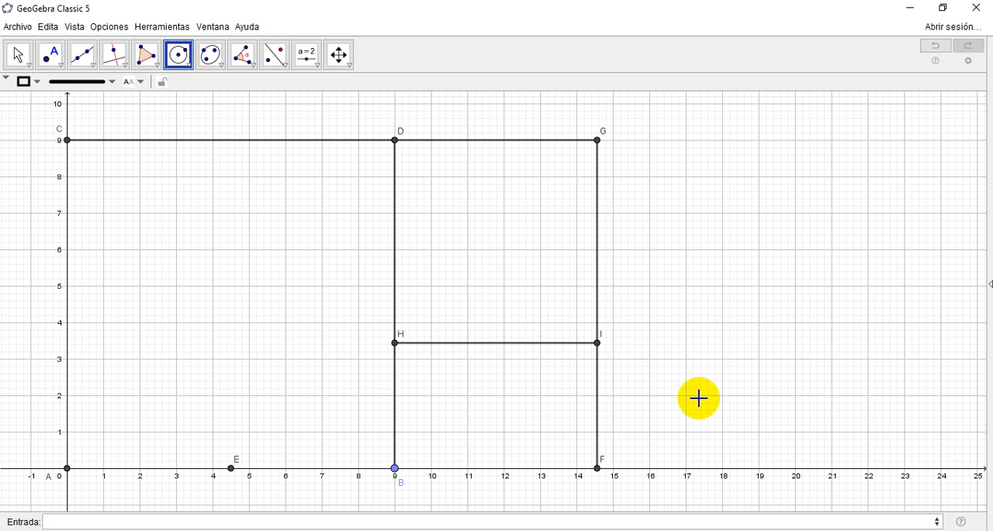
pyautogui.click(598, 343)
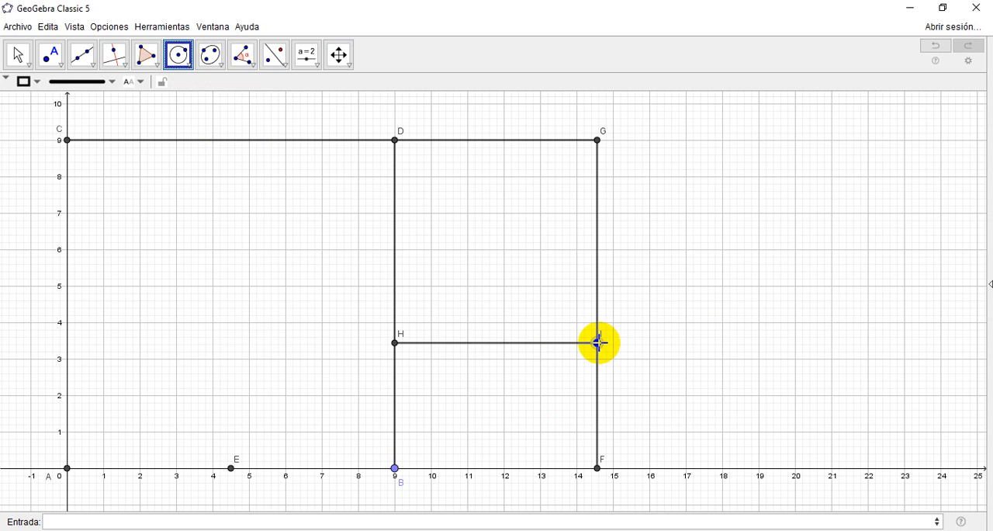
pyautogui.click(597, 468)
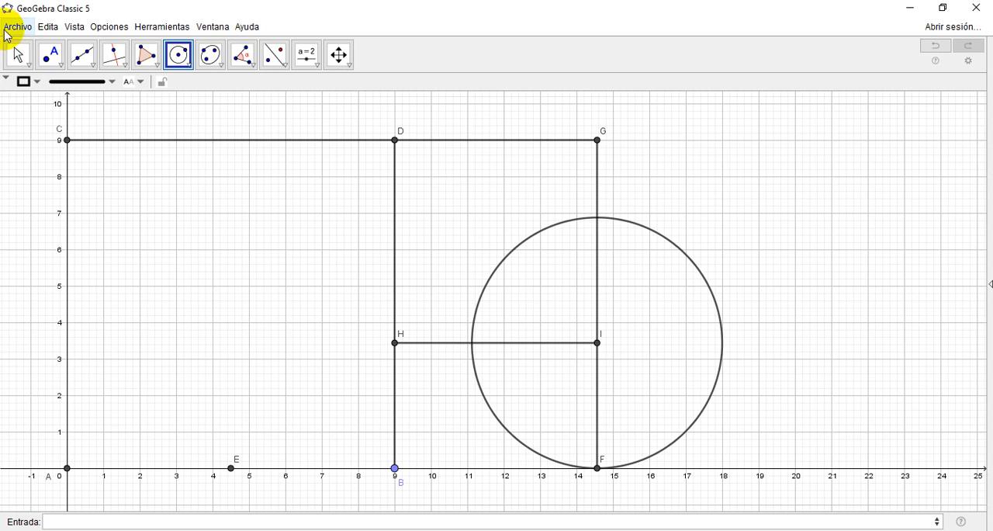
# Step: Delete the circle centred at I
pyautogui.click(17, 53)
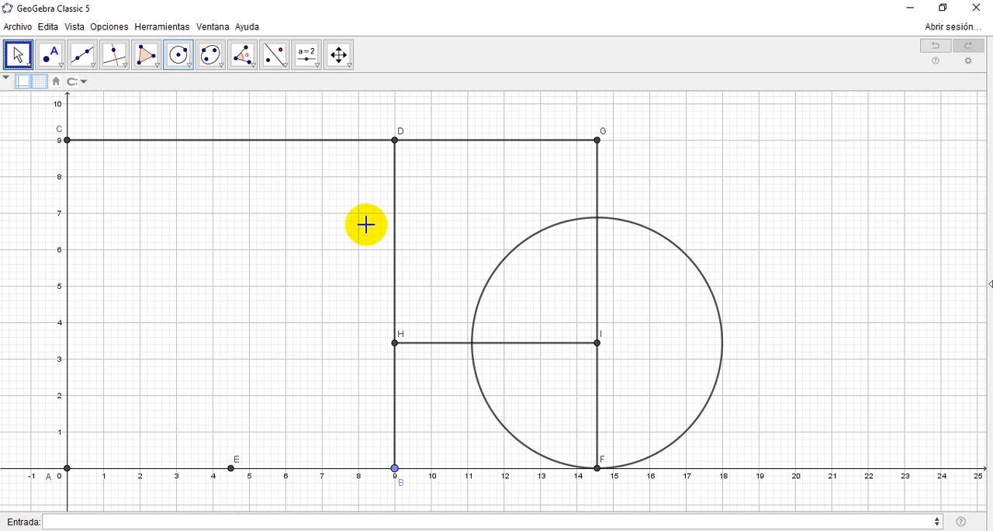
pyautogui.click(517, 245)
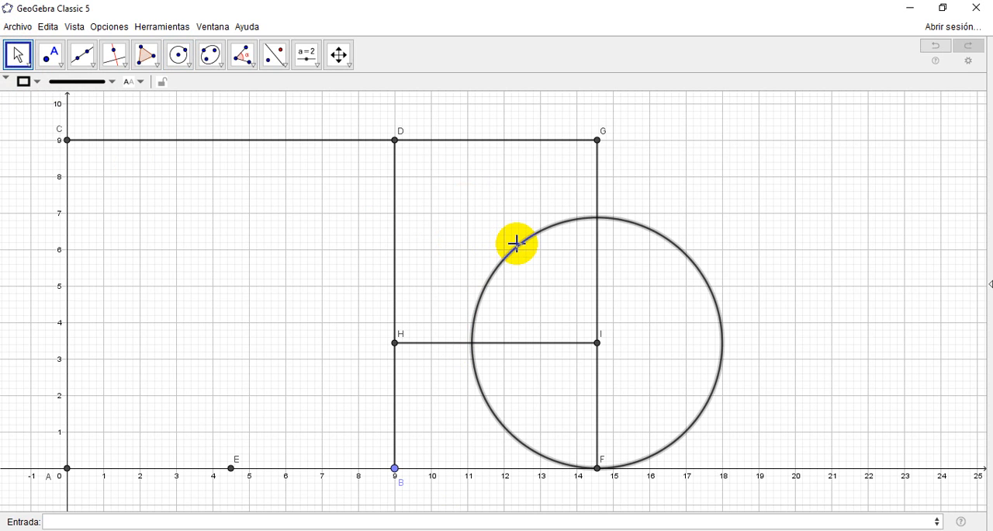
pyautogui.press('Delete')
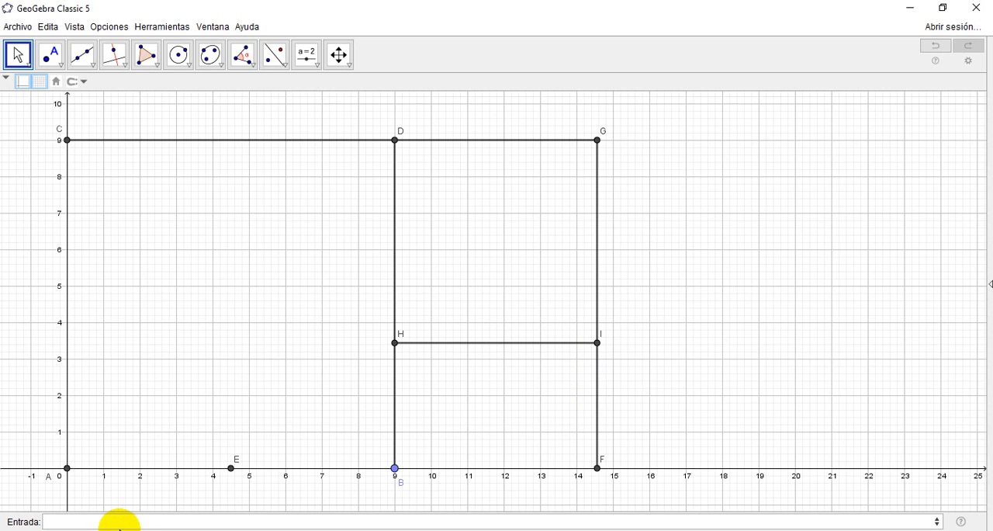
# Step: Create the point (AF-FI,0) on the x-axis between B and F
pyautogui.click(121, 522)
pyautogui.write('(')
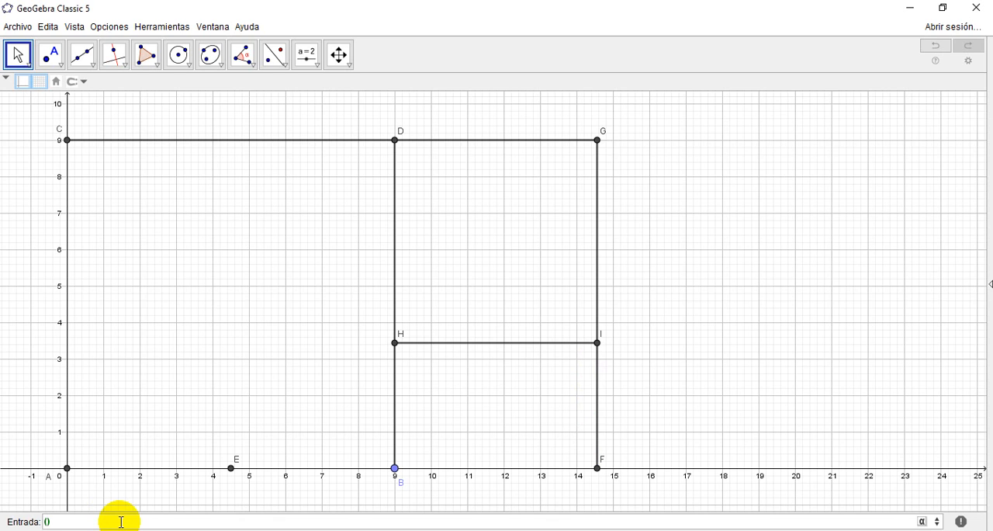
pyautogui.write('AF-F')
pyautogui.write(',0')
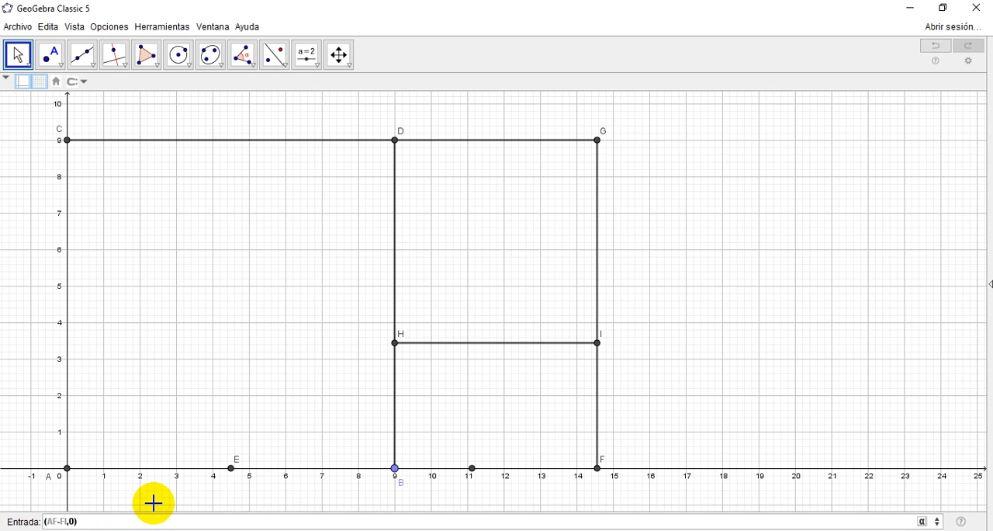
pyautogui.press('Return')
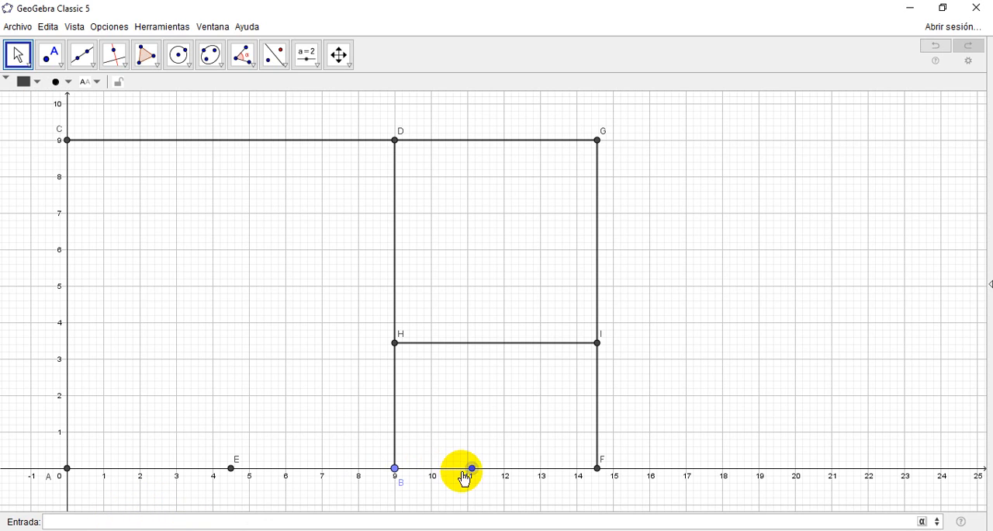
pyautogui.click(177, 54)
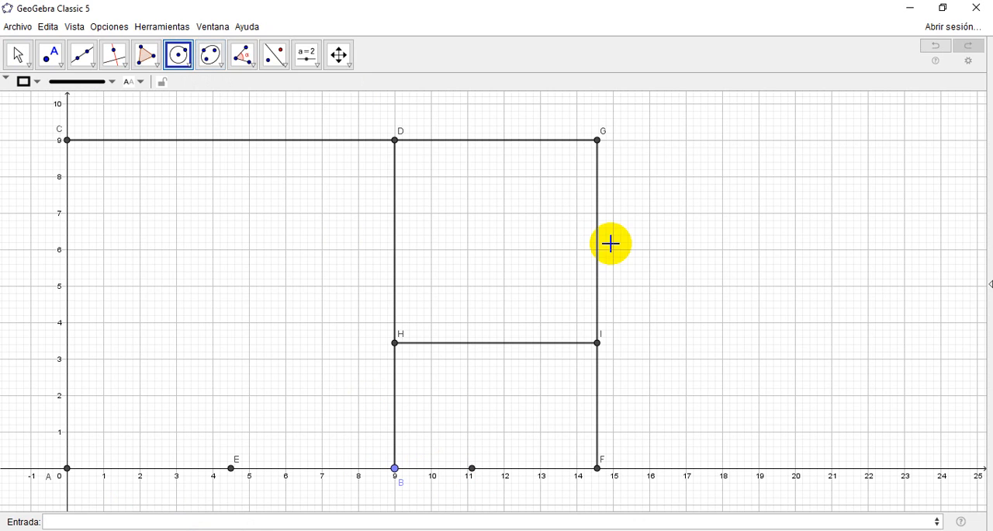
pyautogui.click(599, 469)
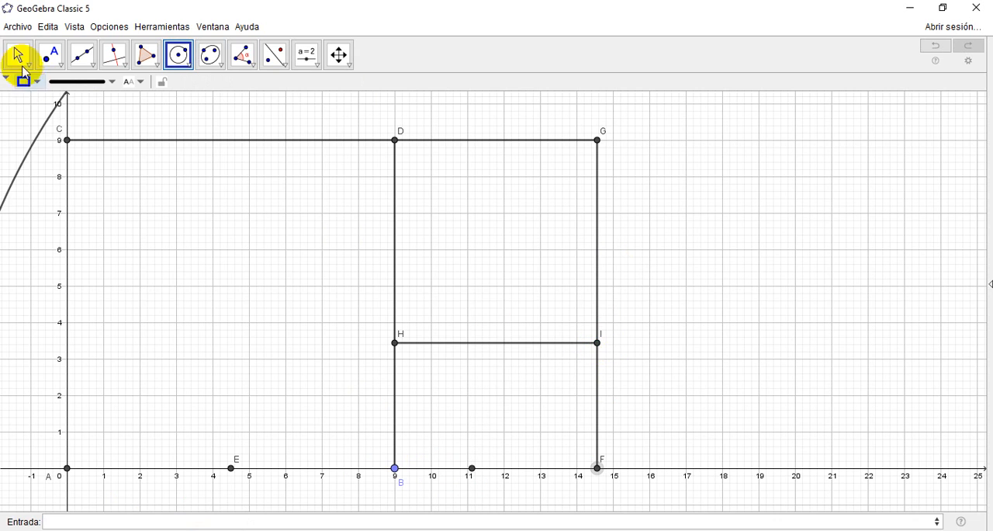
pyautogui.click(18, 56)
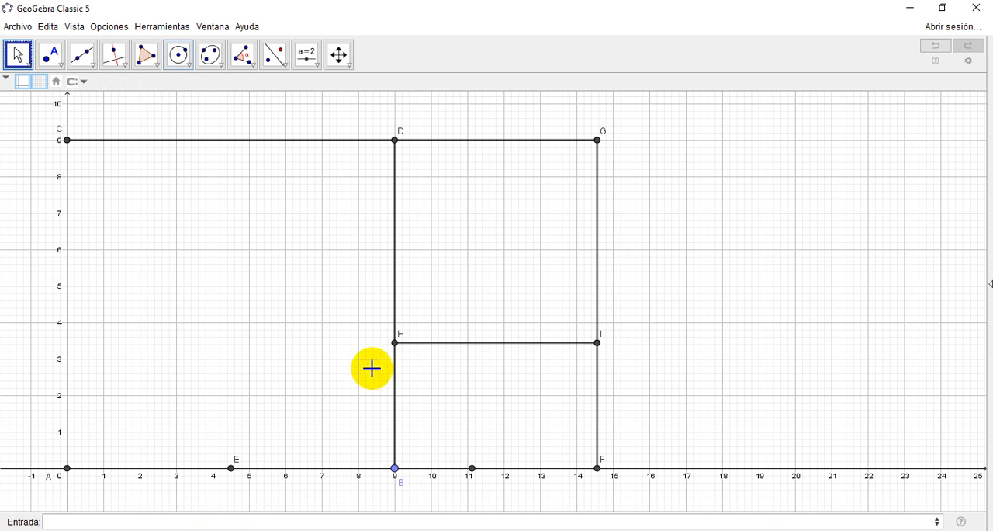
# Step: Show the label of the new point on the x-axis between B and F
pyautogui.rightClick(473, 470)
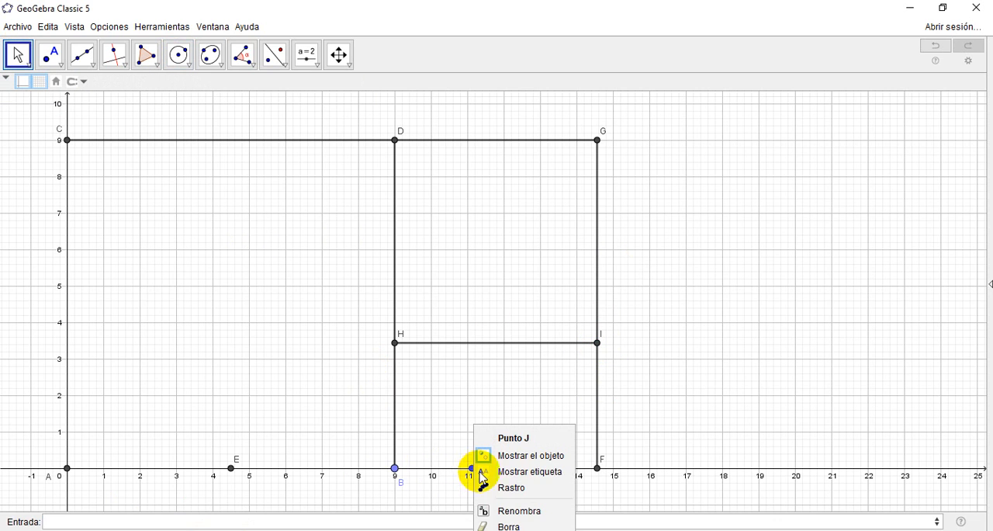
pyautogui.click(517, 511)
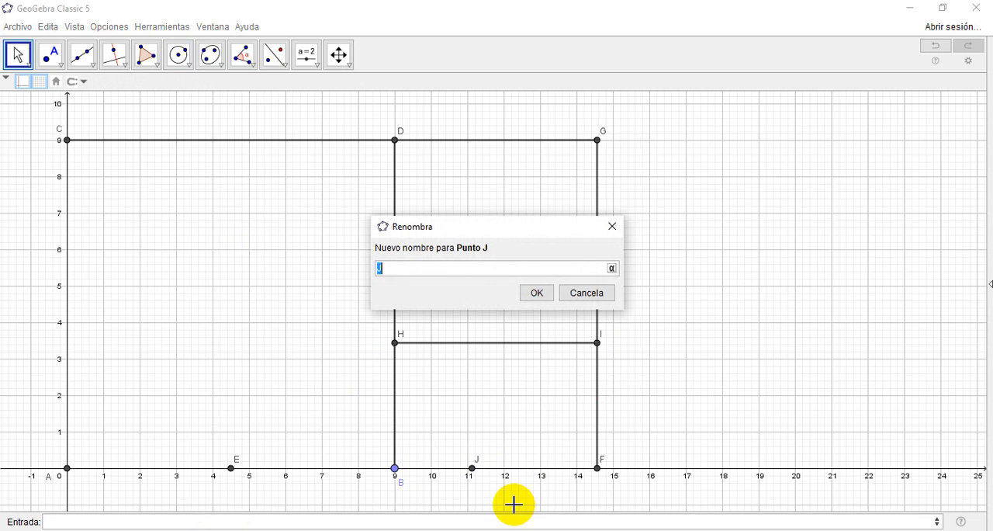
pyautogui.click(596, 298)
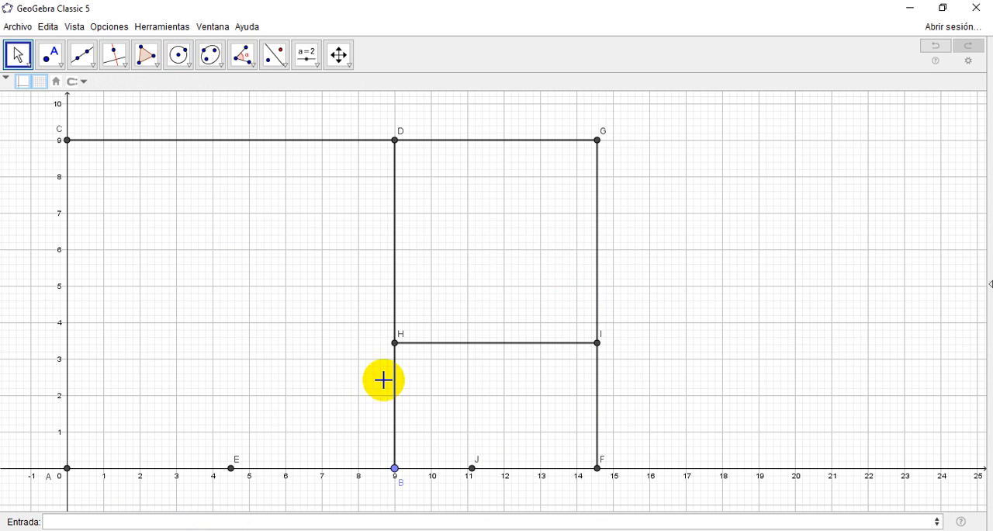
# Step: Create the point (x(J),y(H)) on segment HI, directly above J, and show its label
pyautogui.click(202, 518)
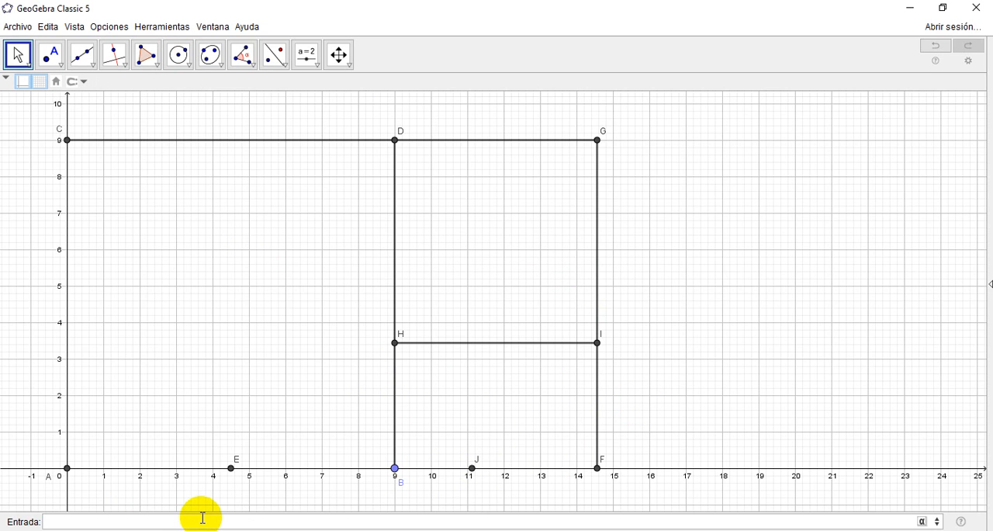
pyautogui.write('(')
pyautogui.write('x,')
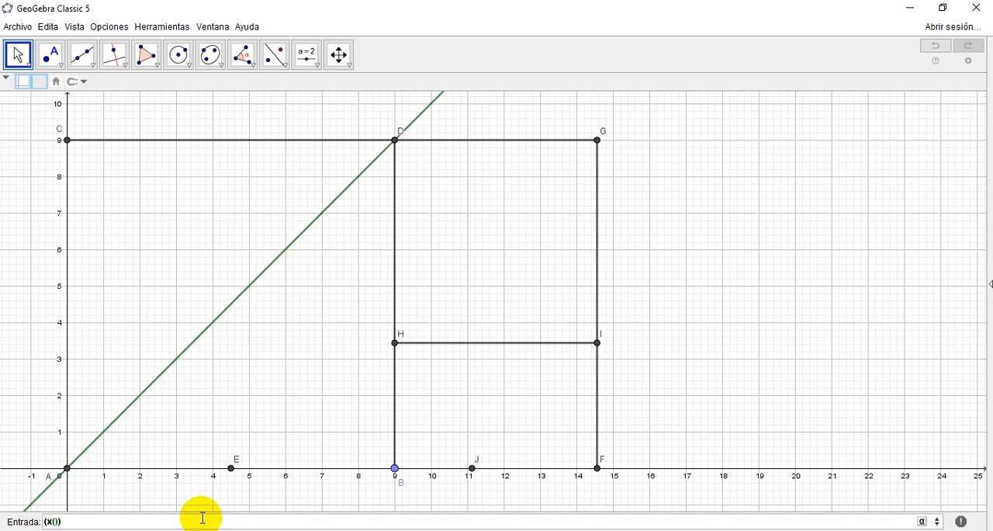
pyautogui.write(',')
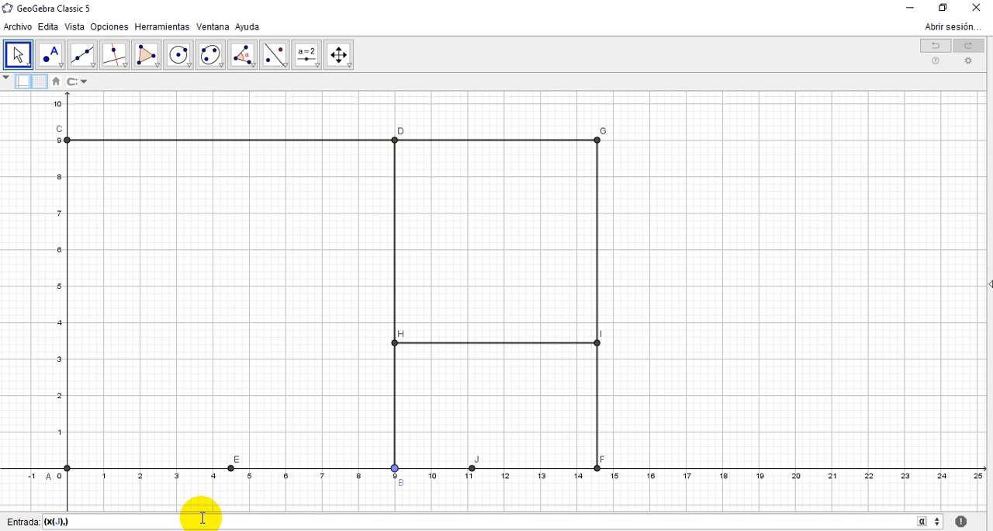
pyautogui.write('x(H')
pyautogui.press('Left')
pyautogui.press('Left')
pyautogui.press('BackSpace')
pyautogui.write('y')
pyautogui.press('Return')
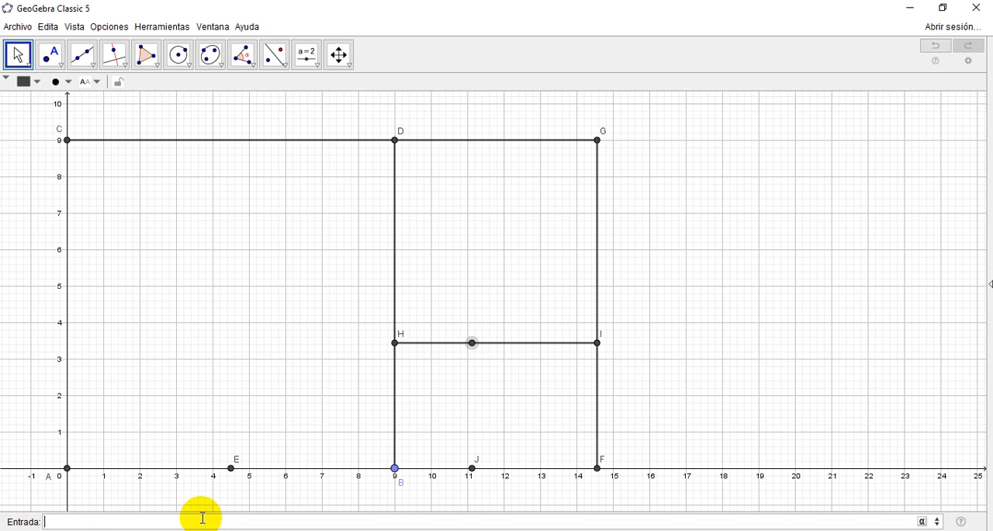
pyautogui.rightClick(474, 346)
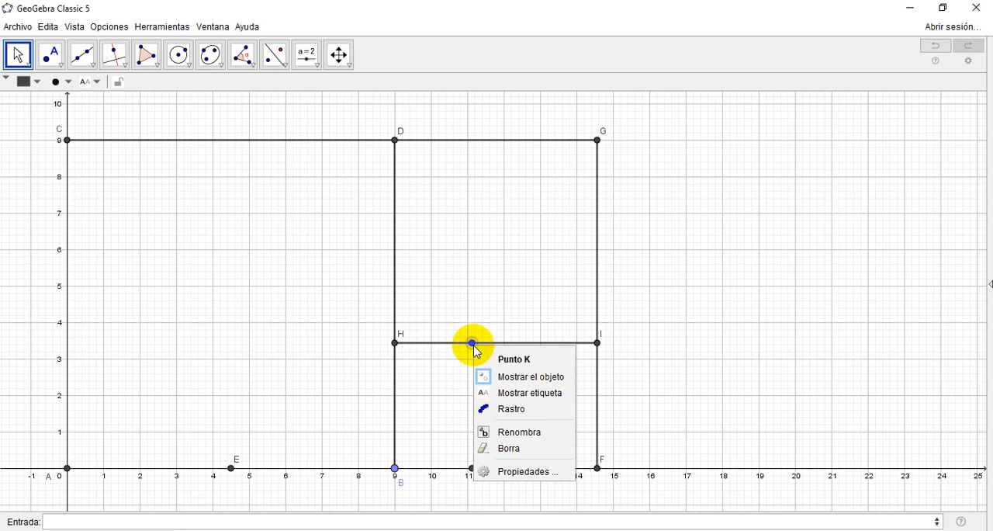
pyautogui.click(506, 390)
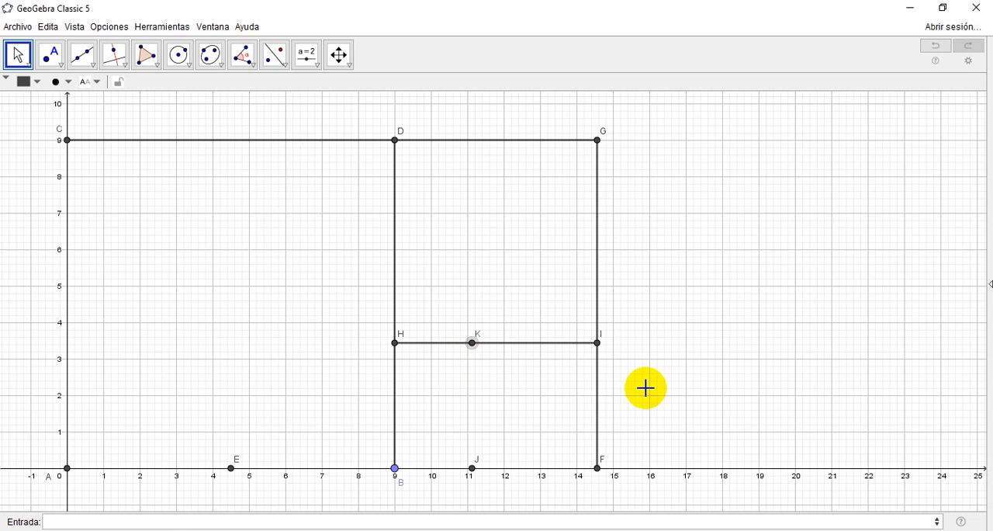
# Step: Create a segment from J to K using the Segmento command
pyautogui.click(166, 520)
pyautogui.write('se')
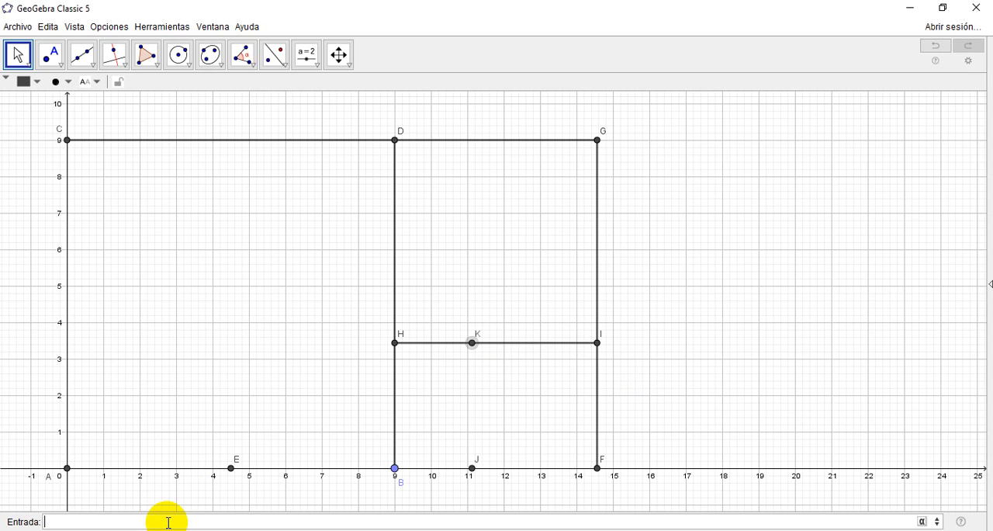
pyautogui.write('gmento(J, <Punto (extremo)>')
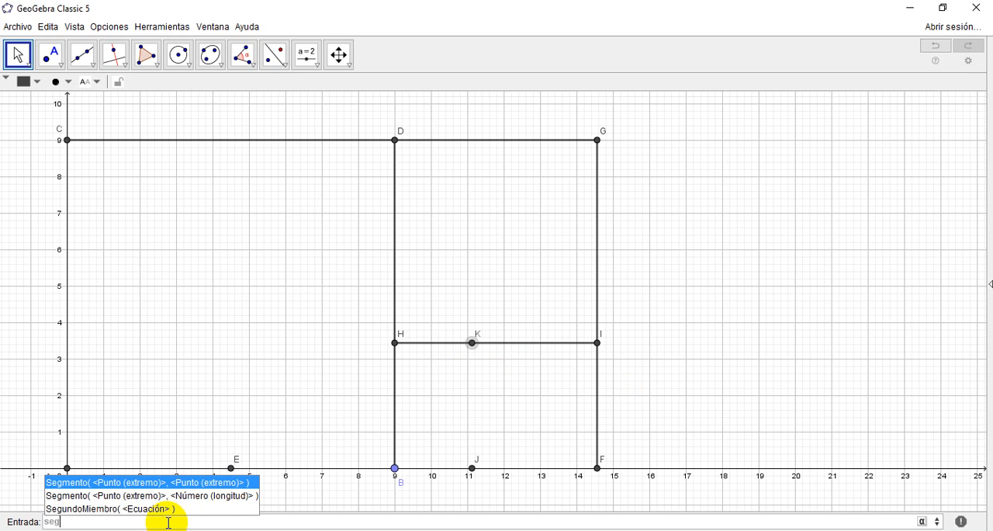
pyautogui.press('Return')
pyautogui.write('J, K)')
pyautogui.press('Tab')
pyautogui.write('K')
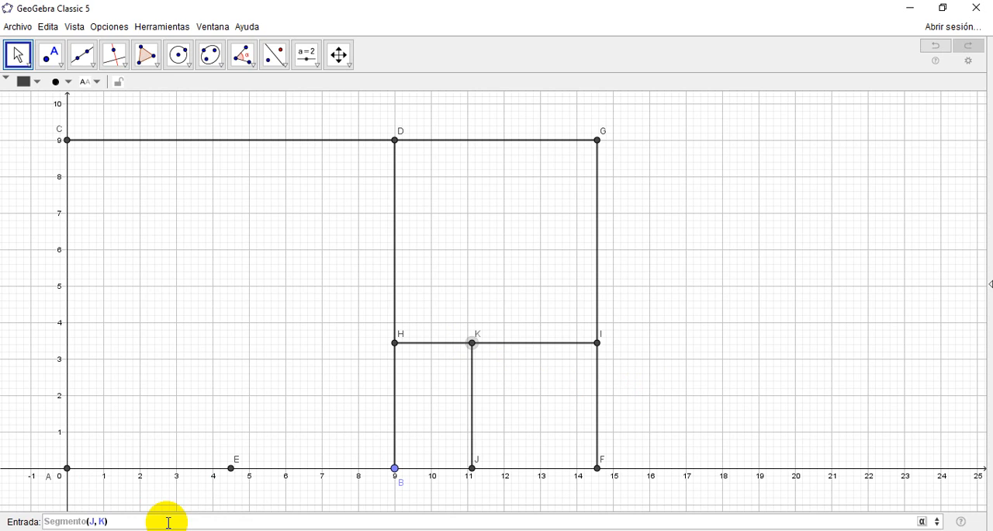
pyautogui.press('Return')
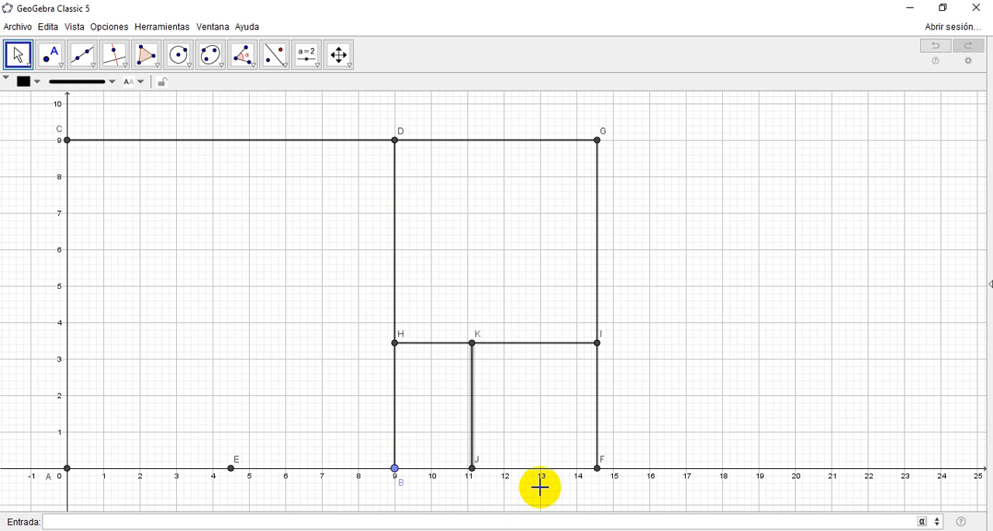
# Step: Draw a circle centred at B and passing through J
pyautogui.click(409, 472)
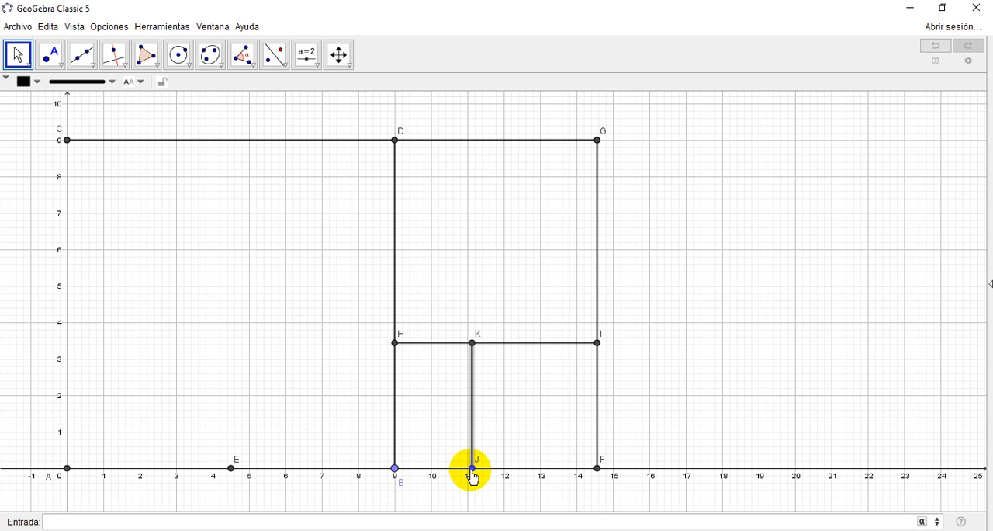
pyautogui.click(179, 57)
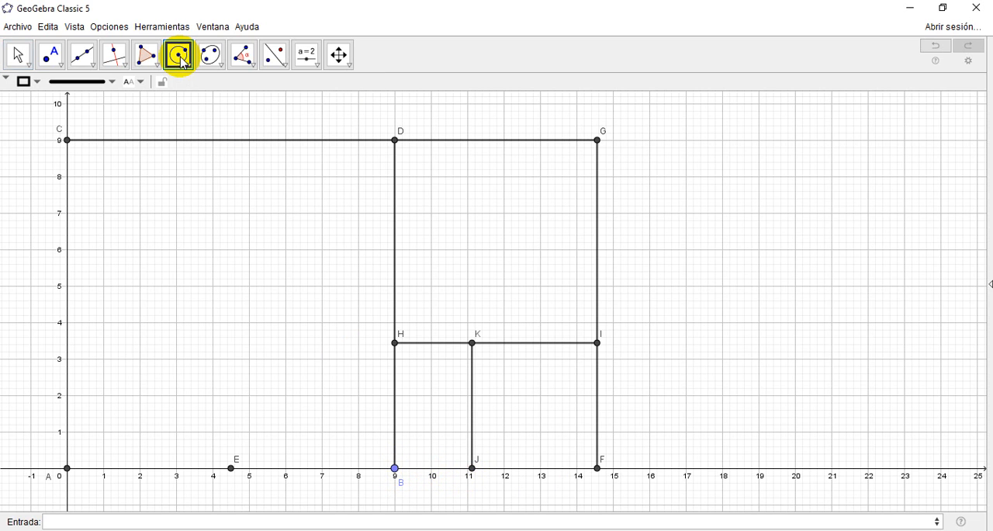
pyautogui.click(183, 62)
pyautogui.click(198, 85)
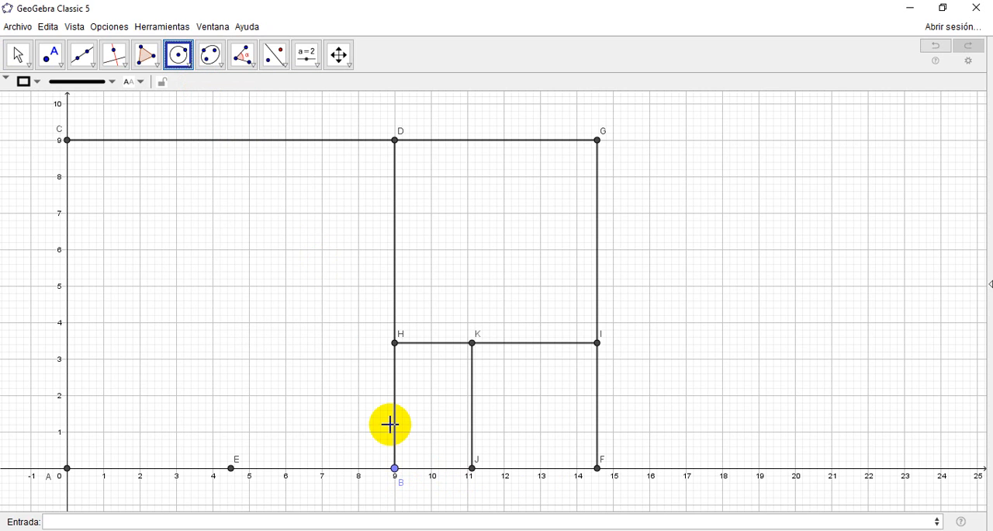
pyautogui.click(395, 468)
pyautogui.click(472, 469)
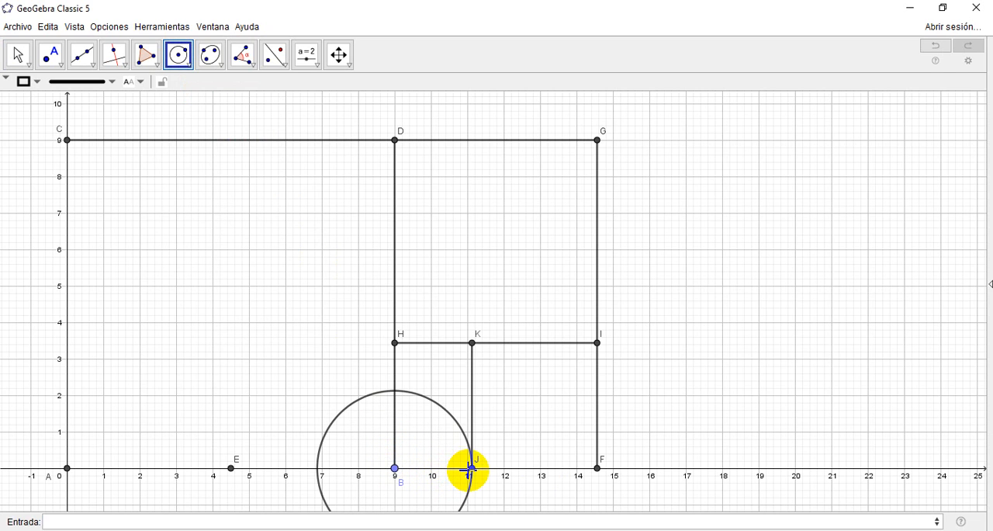
pyautogui.click(401, 351)
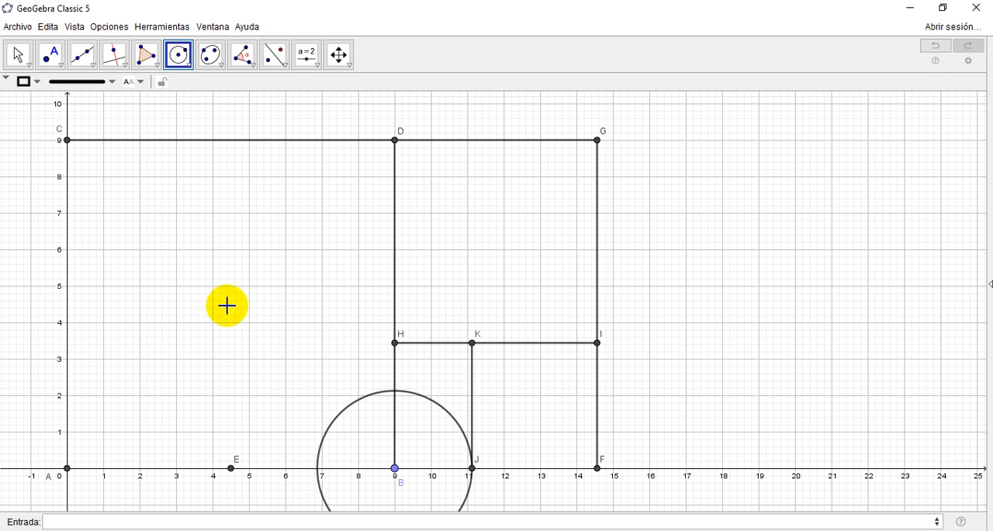
pyautogui.click(17, 56)
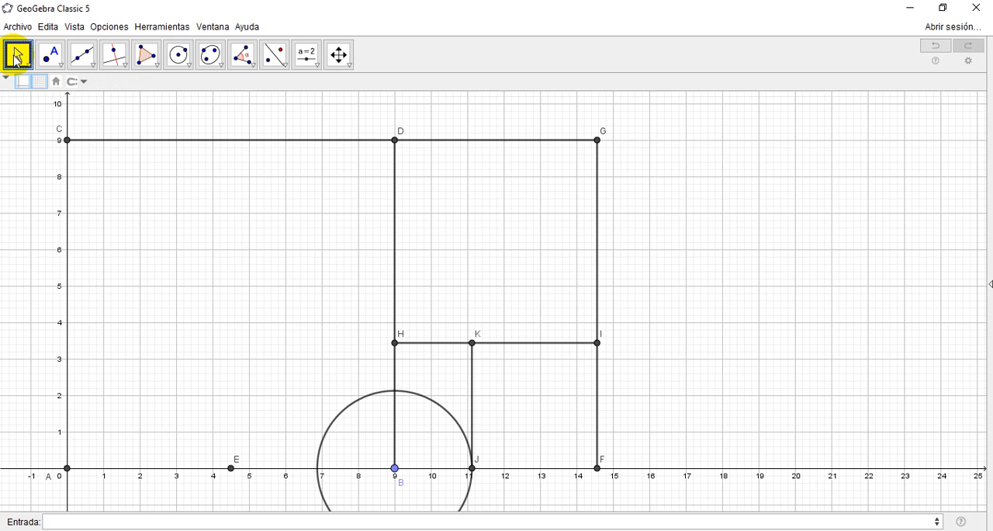
# Step: Delete the circle centred at B
pyautogui.click(17, 59)
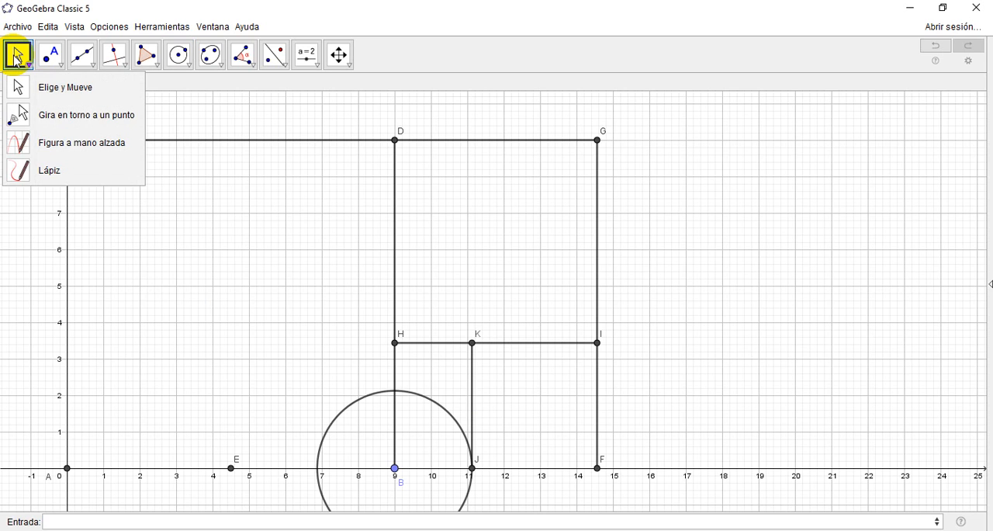
pyautogui.click(17, 58)
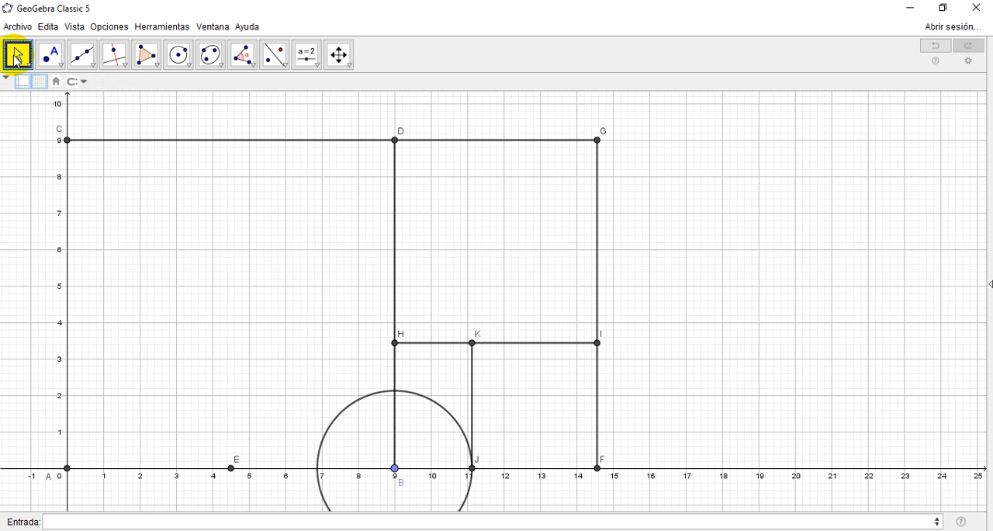
pyautogui.click(419, 396)
pyautogui.press('Delete')
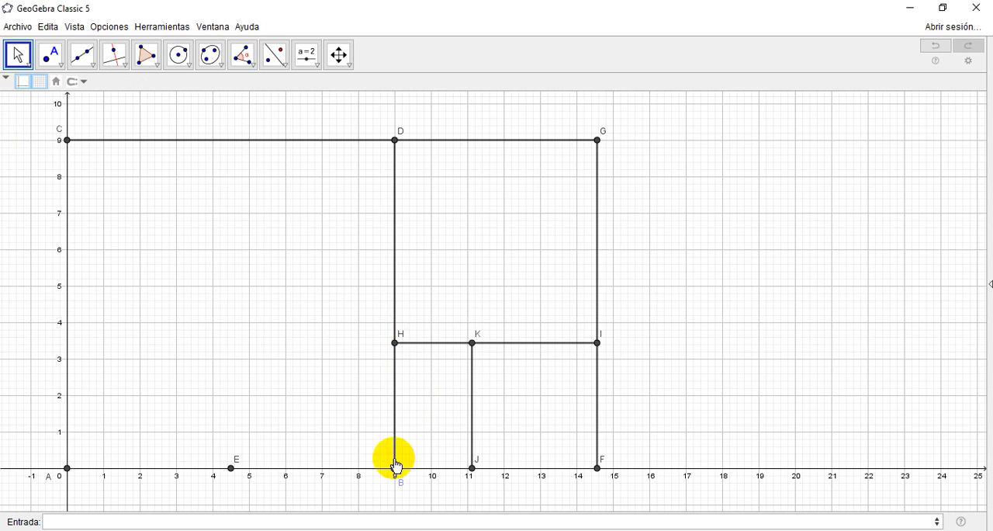
# Step: Create the point (x(B),BH-HK) on segment BH and show its label
pyautogui.click(165, 516)
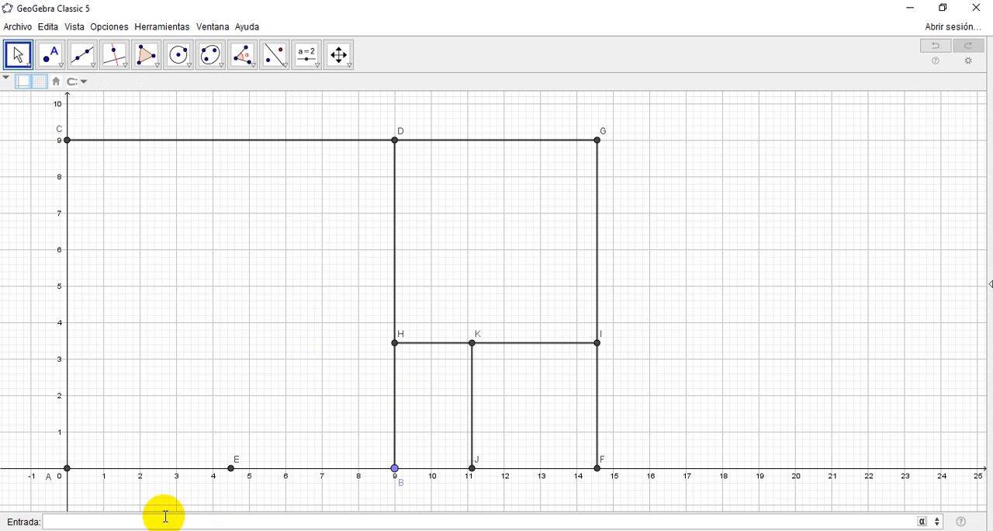
pyautogui.write('(x(B),')
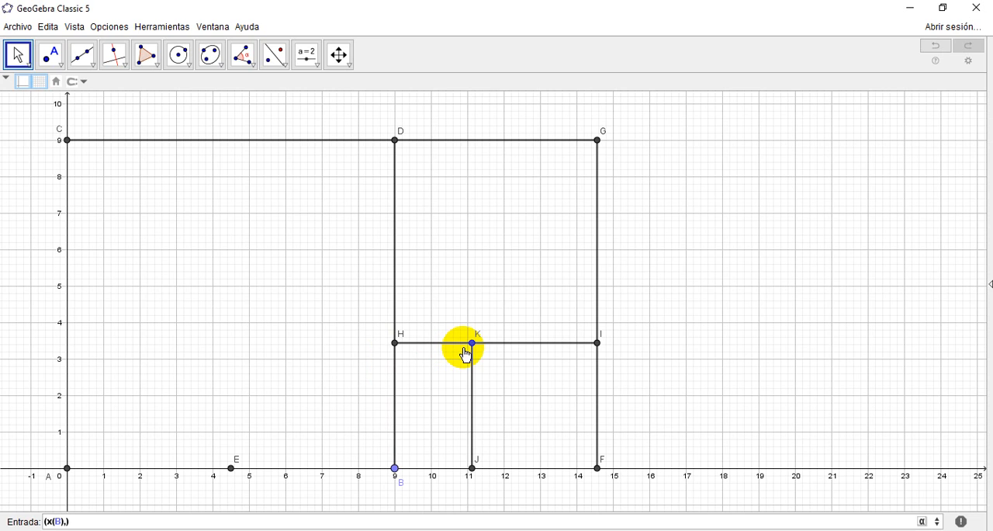
pyautogui.write('BH-HK')
pyautogui.press('Return')
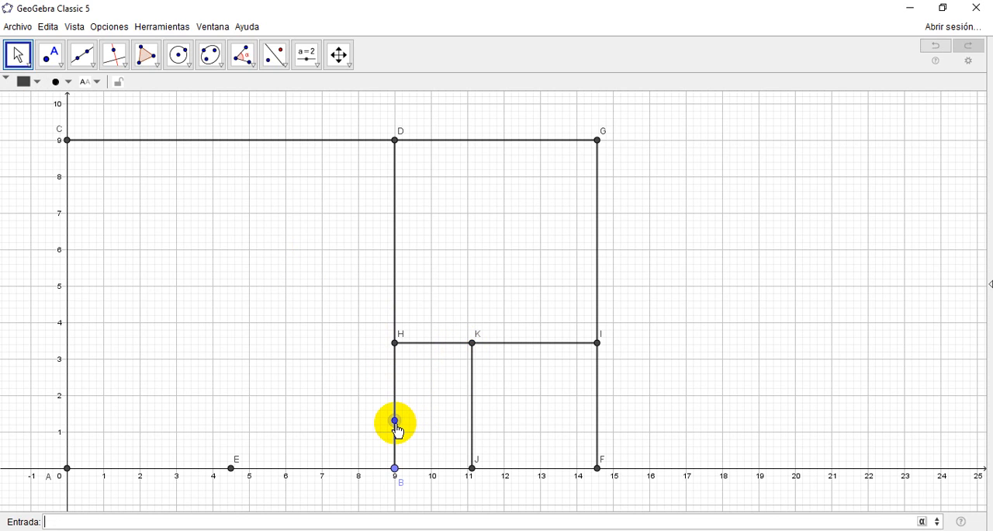
pyautogui.rightClick(397, 424)
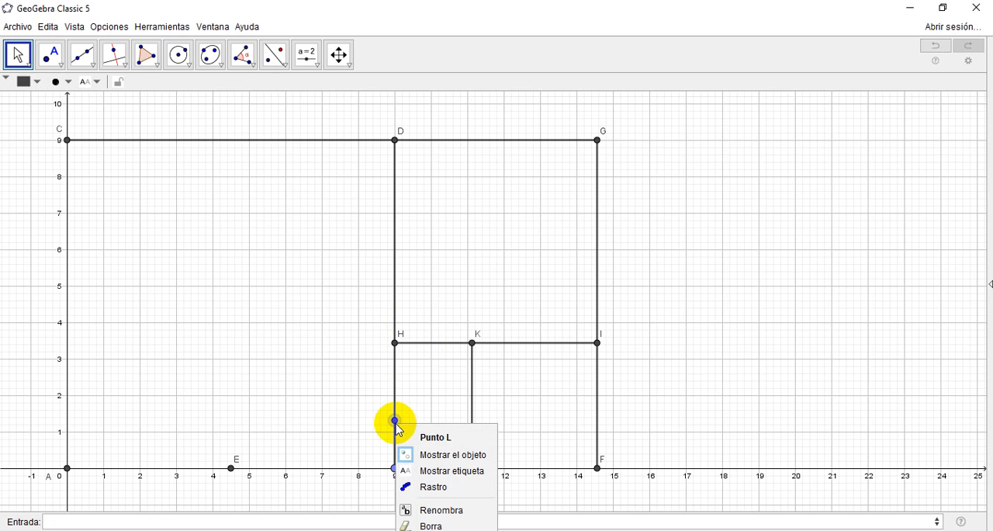
pyautogui.click(440, 474)
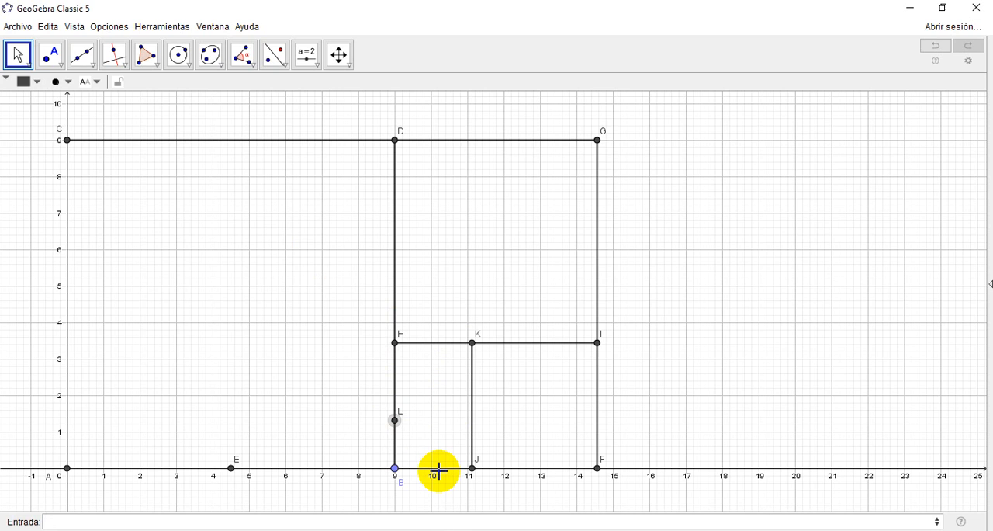
# Step: Create the point (x(J),y(L)) on segment JK, level with L, and show its label
pyautogui.click(138, 517)
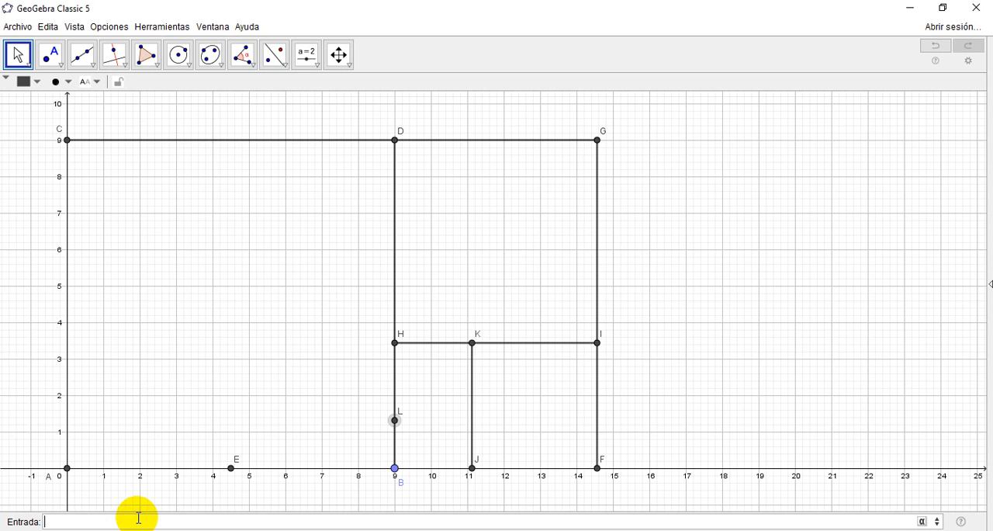
pyautogui.write('(x(J),y(L')
pyautogui.press('Return')
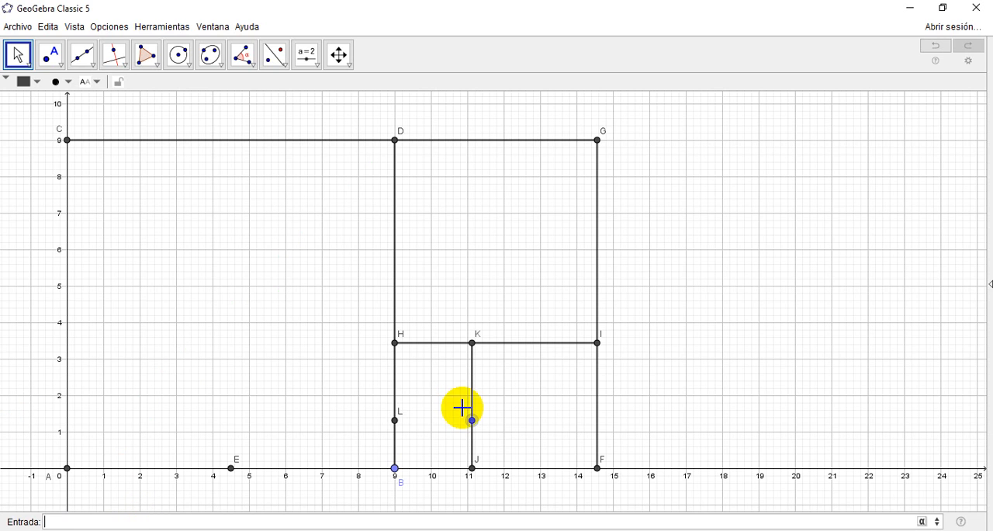
pyautogui.rightClick(475, 422)
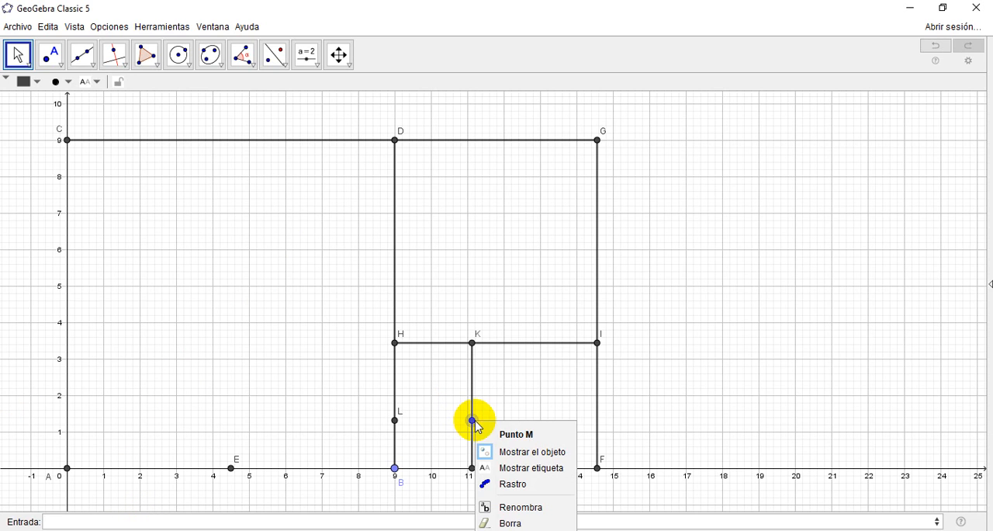
pyautogui.click(510, 468)
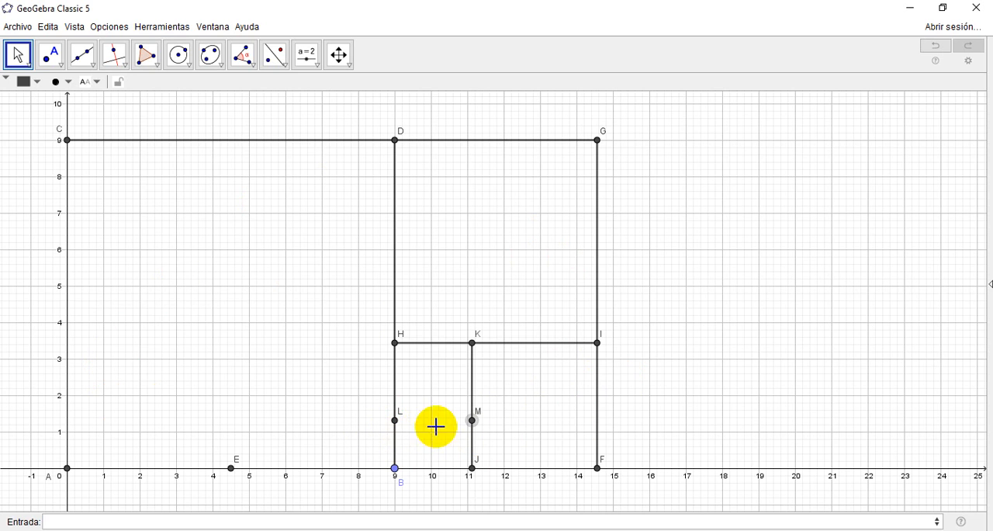
# Step: Delete point L on segment BH together with its dependent point M
pyautogui.click(396, 475)
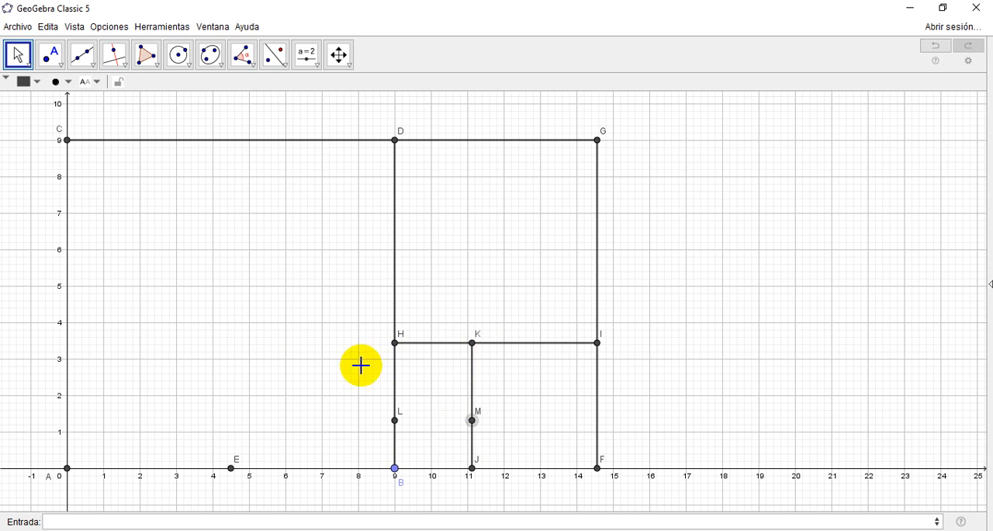
pyautogui.click(395, 421)
pyautogui.press('Delete')
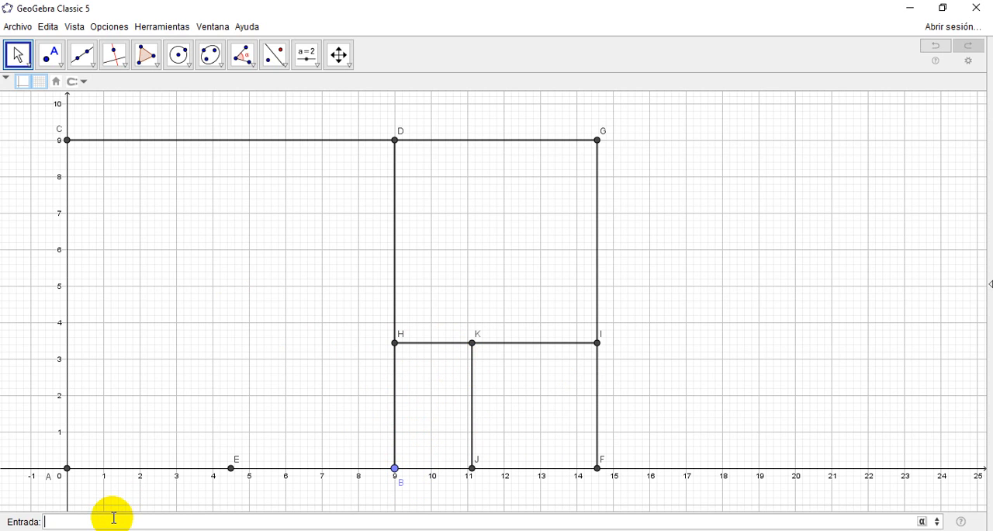
# Step: Create the point (x(B),HK) on segment BH and show its label
pyautogui.write('(')
pyautogui.write('x')
pyautogui.write('(B)')
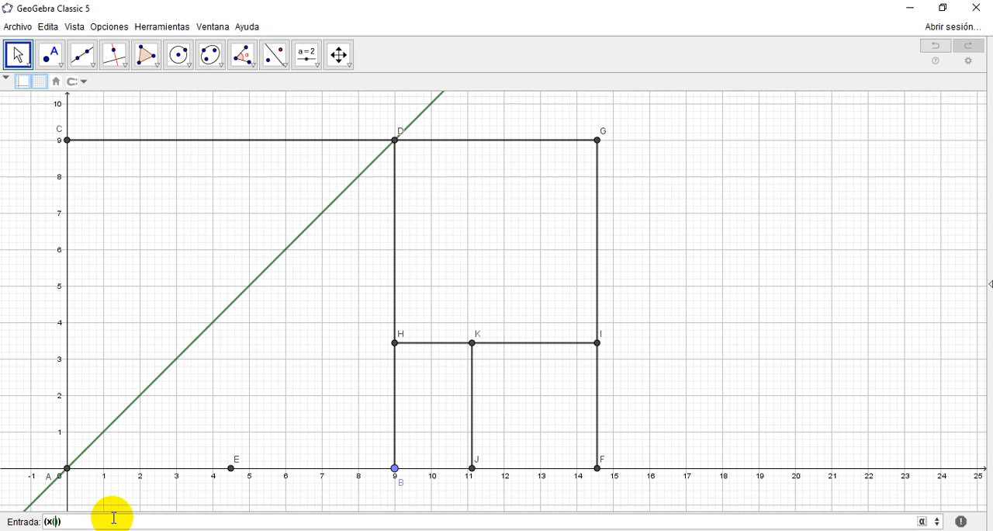
pyautogui.write(',')
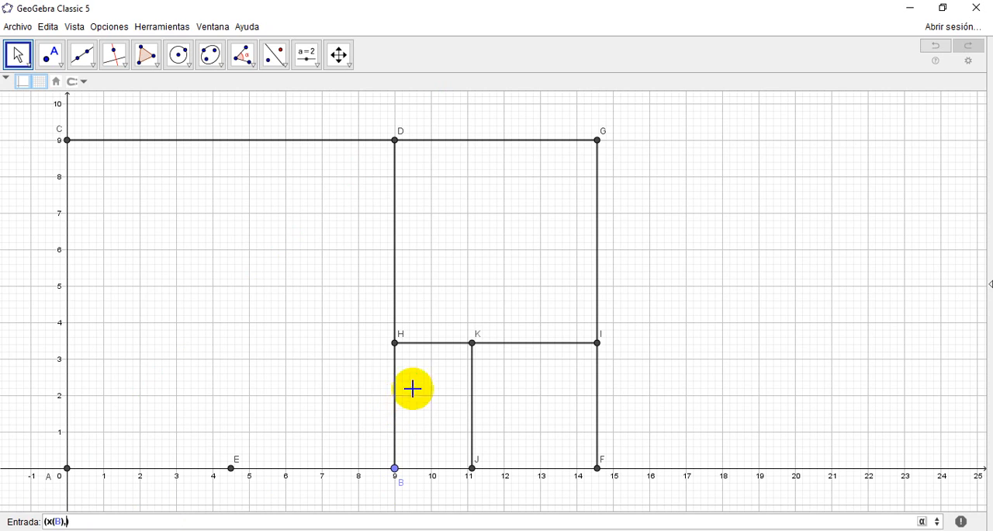
pyautogui.write('HK')
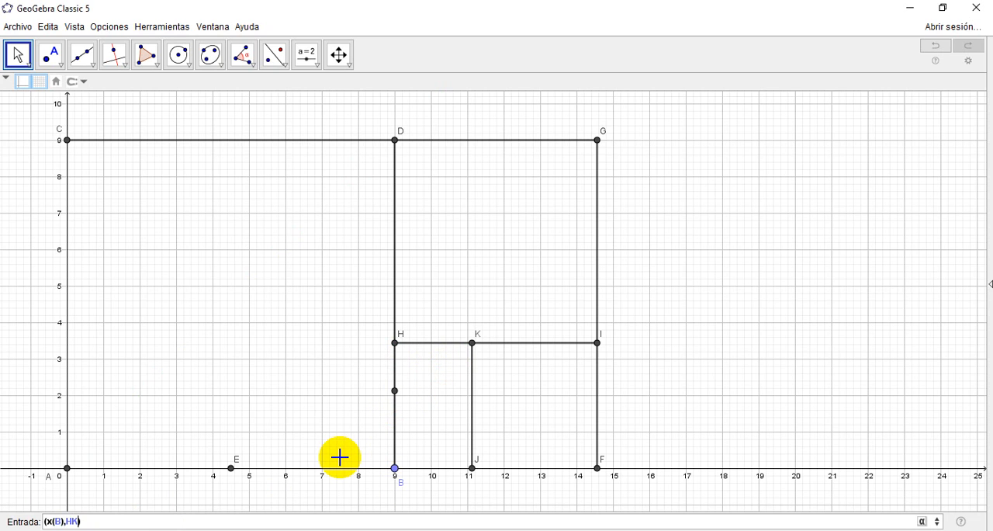
pyautogui.press('Return')
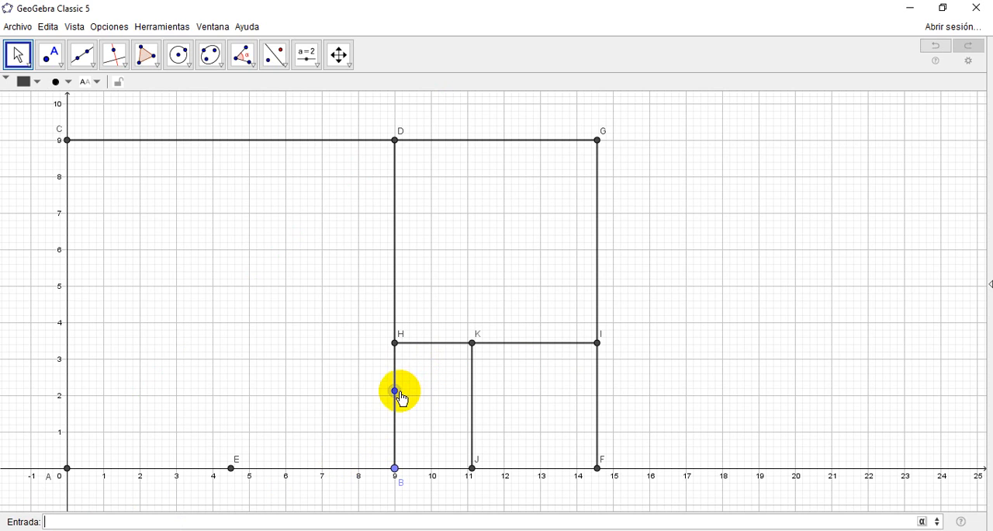
pyautogui.rightClick(396, 391)
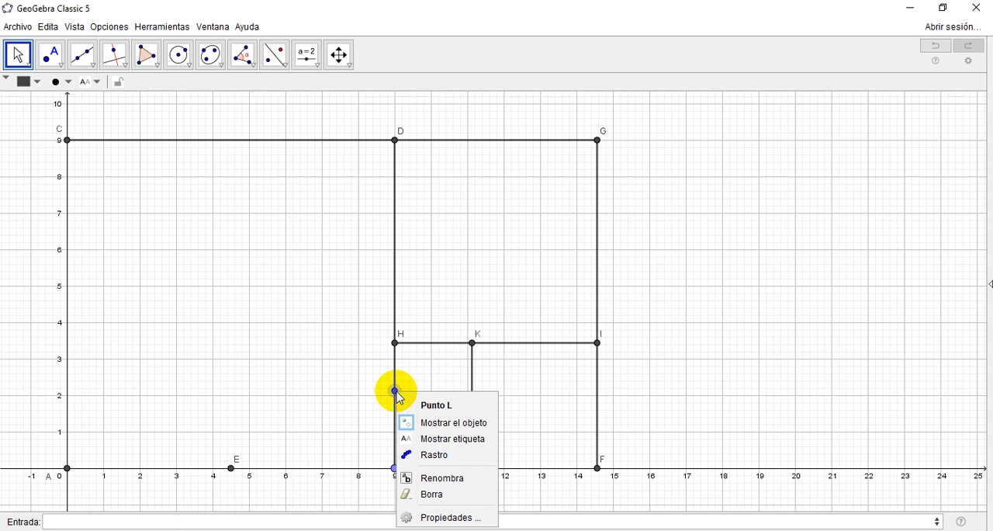
pyautogui.click(439, 439)
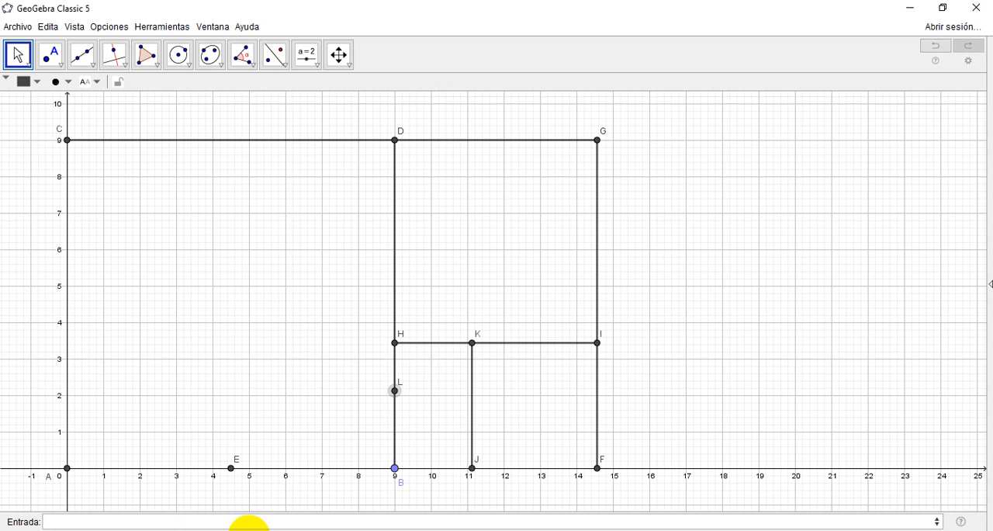
# Step: Create the point (x(J),y(L)) on segment JK, level with L, and show its label
pyautogui.click(153, 517)
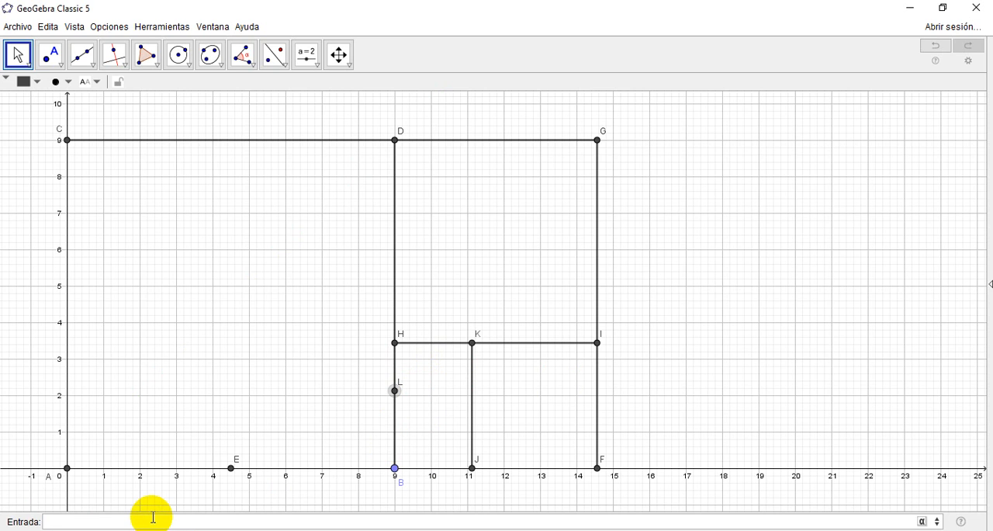
pyautogui.write('(')
pyautogui.write('x,')
pyautogui.write(',')
pyautogui.write('y(')
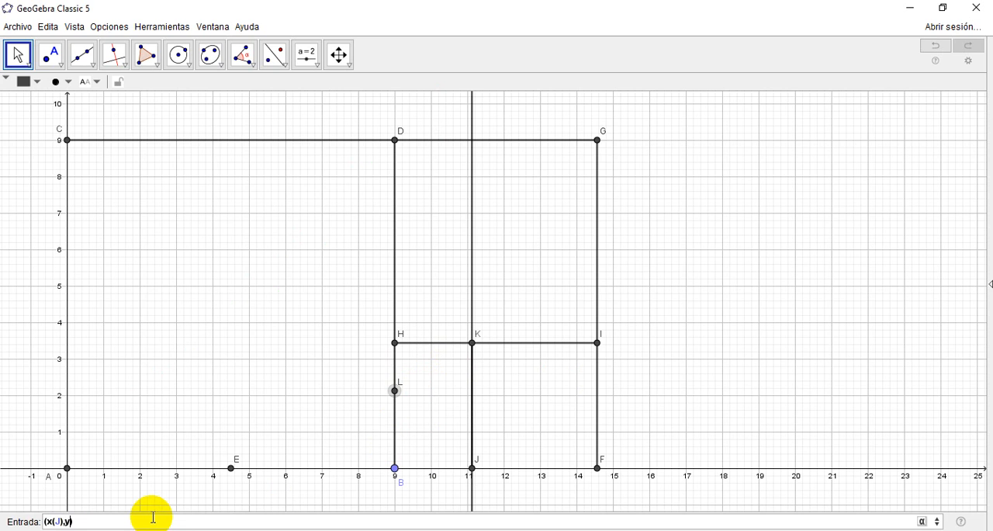
pyautogui.write('J')
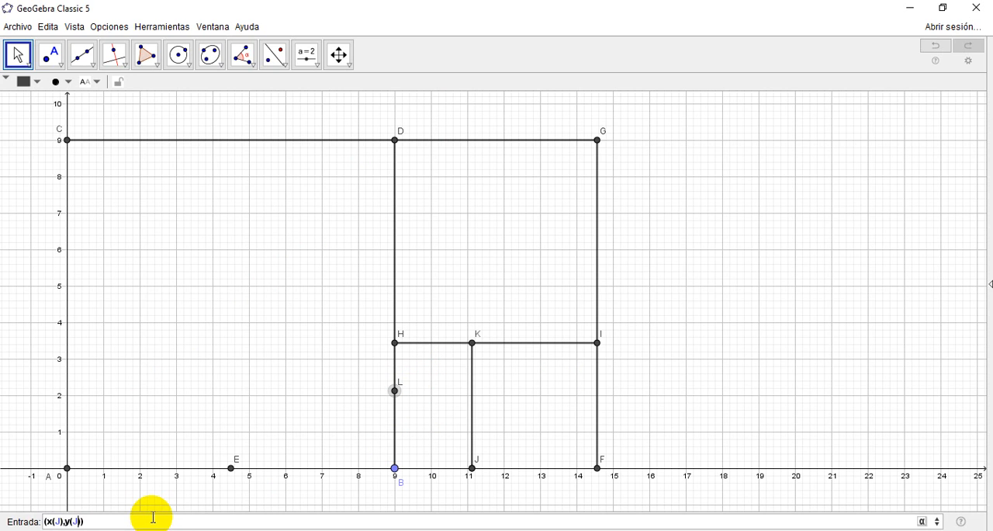
pyautogui.press('BackSpace')
pyautogui.write('L')
pyautogui.press('Return')
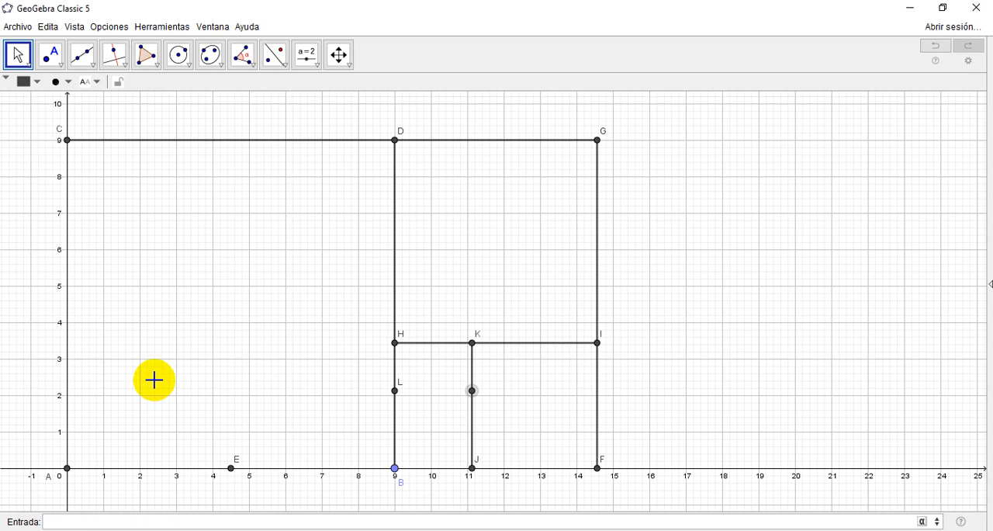
pyautogui.rightClick(479, 394)
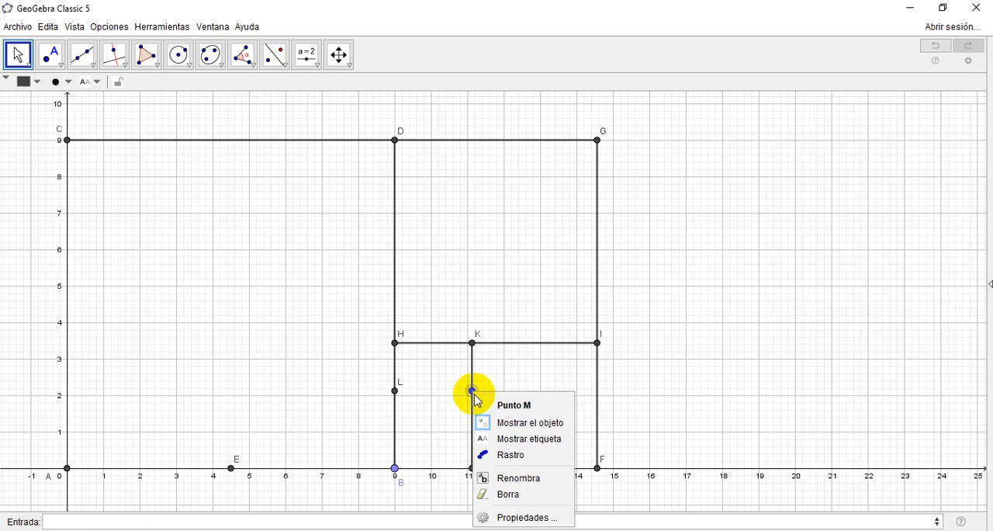
pyautogui.click(517, 438)
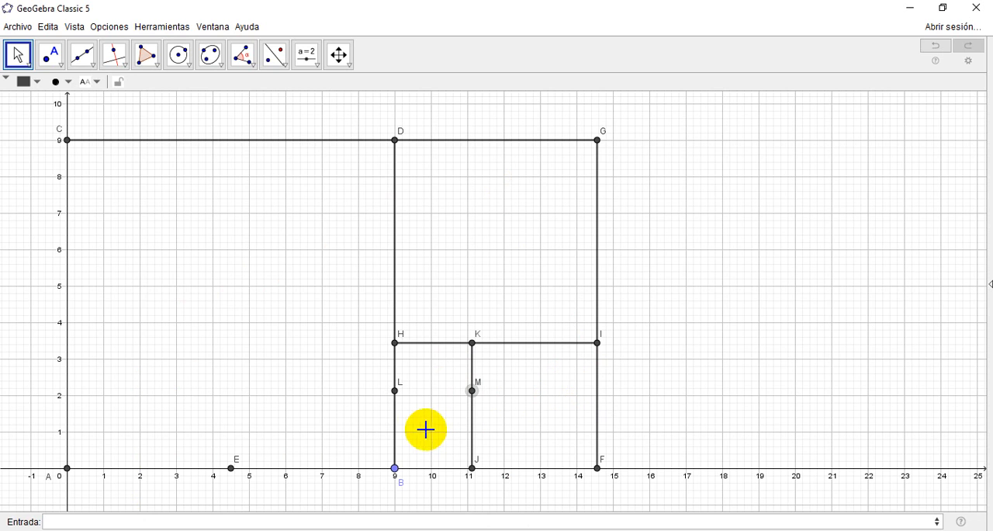
# Step: Create a segment from L to M using the Segmento command
pyautogui.click(184, 521)
pyautogui.write('seg')
pyautogui.press('Return')
pyautogui.write('LM')
pyautogui.press('BackSpace')
pyautogui.press('Tab')
pyautogui.write('M')
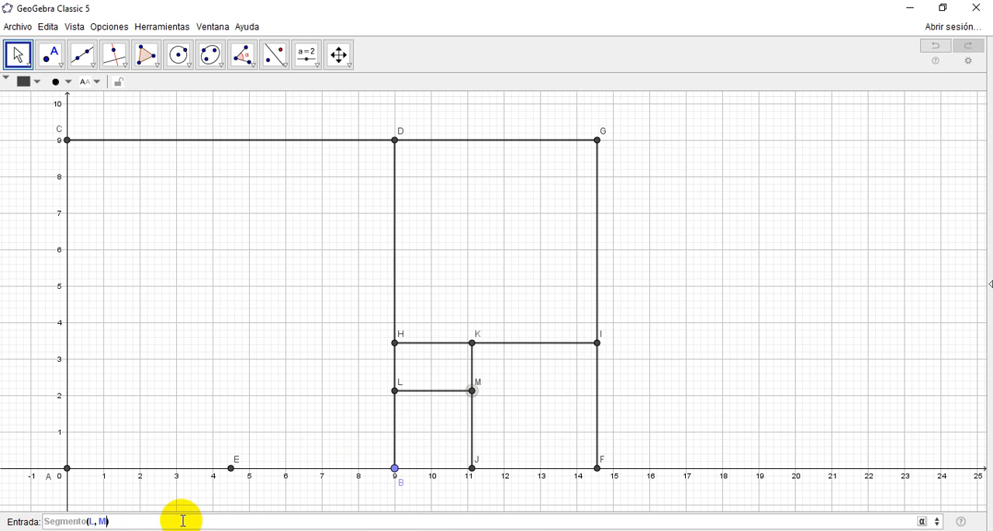
pyautogui.press('Return')
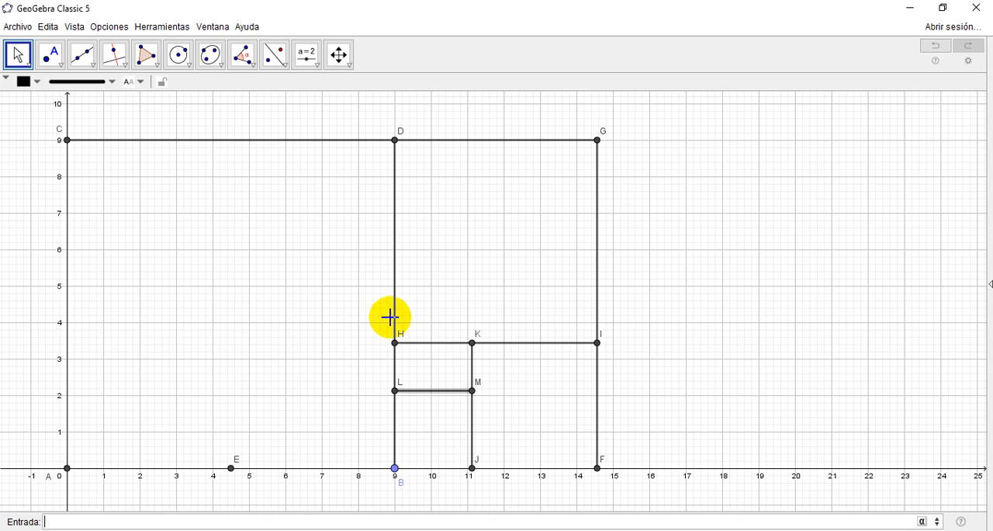
# Step: Draw a circle centred at L and passing through H
pyautogui.click(184, 57)
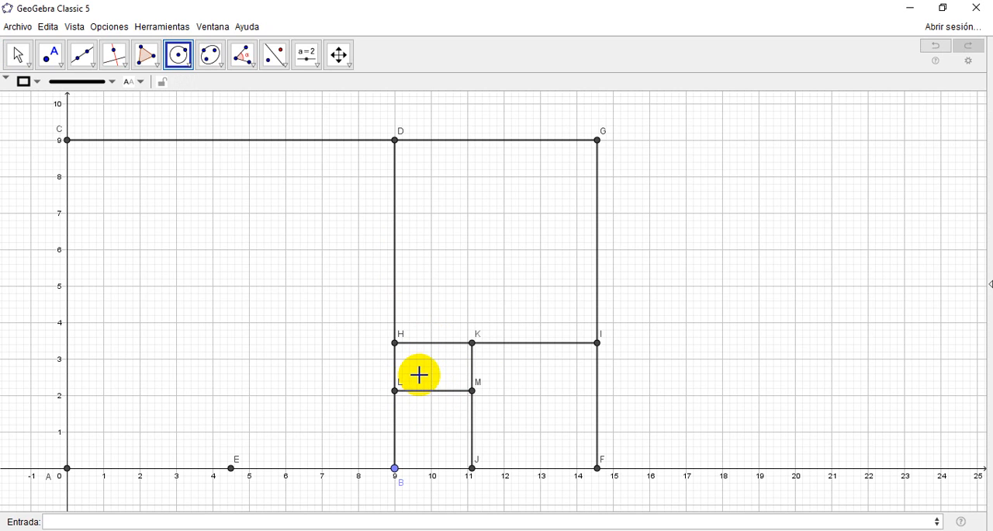
pyautogui.click(395, 391)
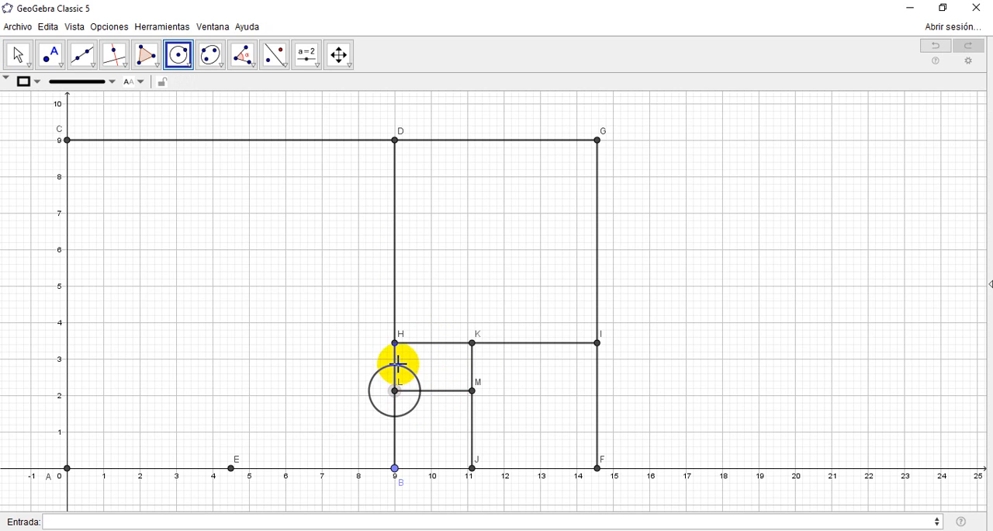
pyautogui.click(399, 353)
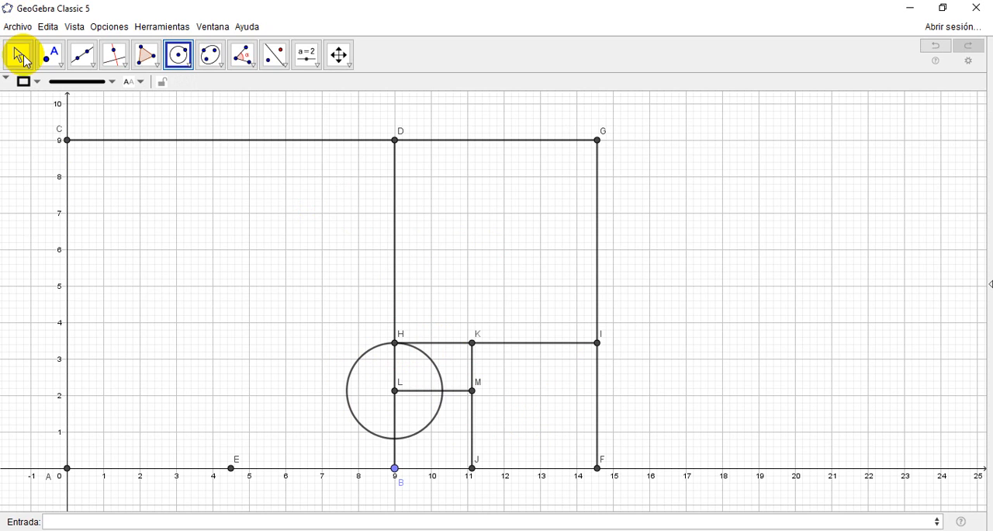
# Step: Delete the circle centred at L
pyautogui.click(18, 55)
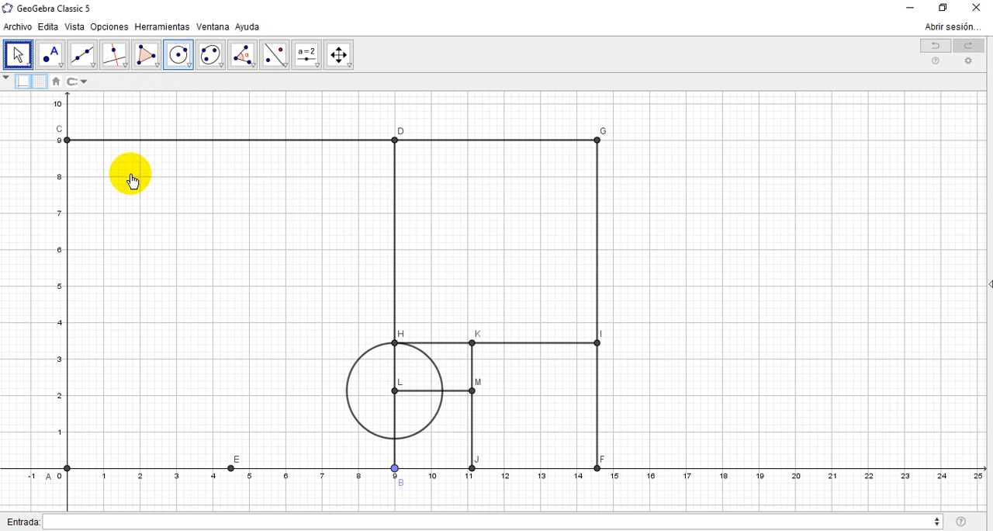
pyautogui.click(364, 357)
pyautogui.press('Delete')
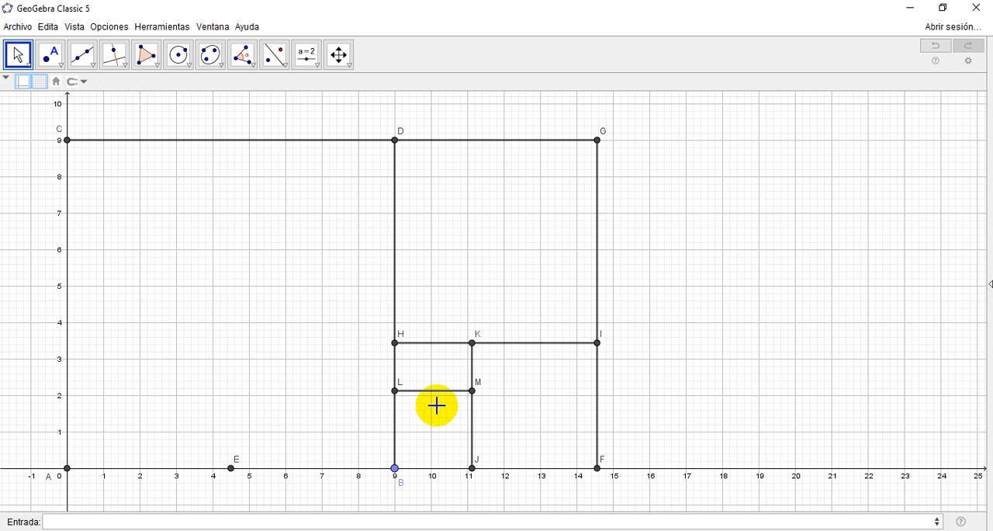
# Step: Create the point (x(B)+HL,y(L)) on segment LM and show its label
pyautogui.click(108, 522)
pyautogui.write('(')
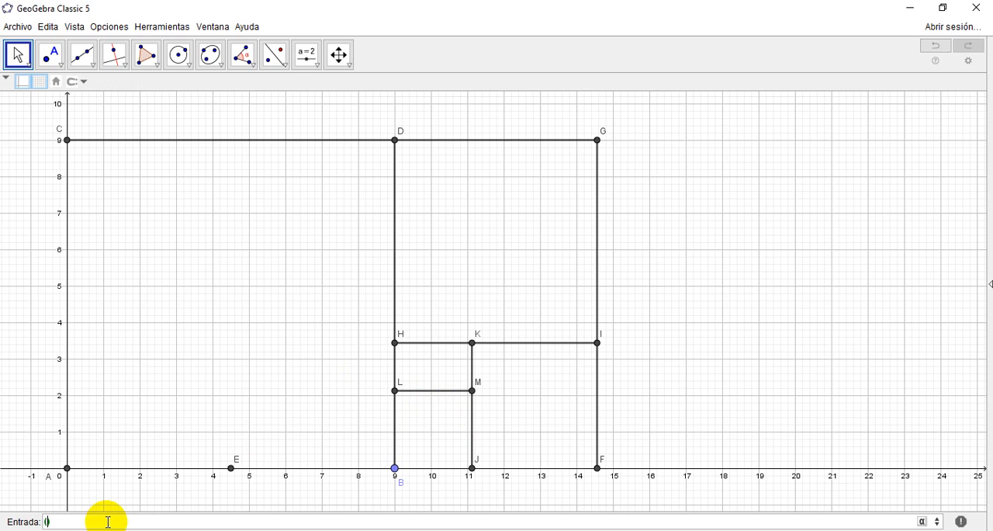
pyautogui.write('x(B))')
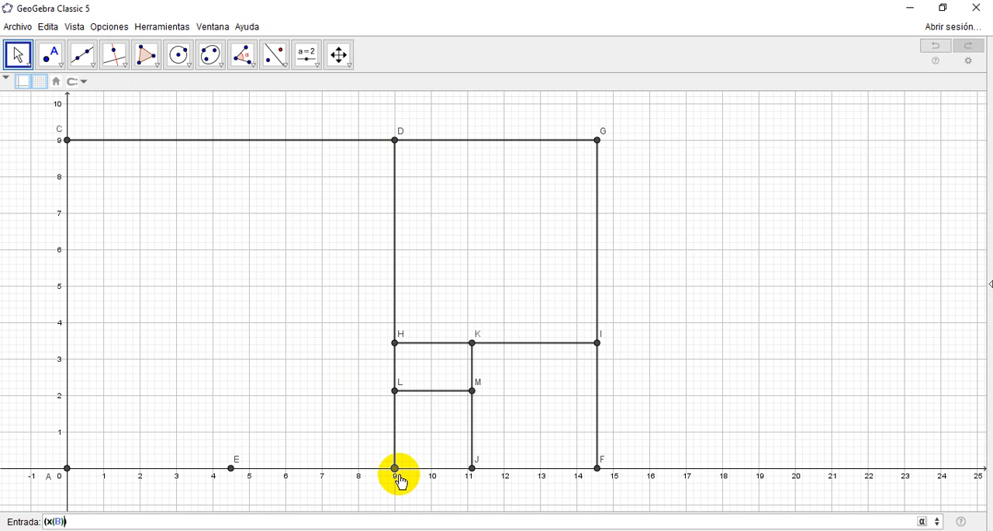
pyautogui.write('+')
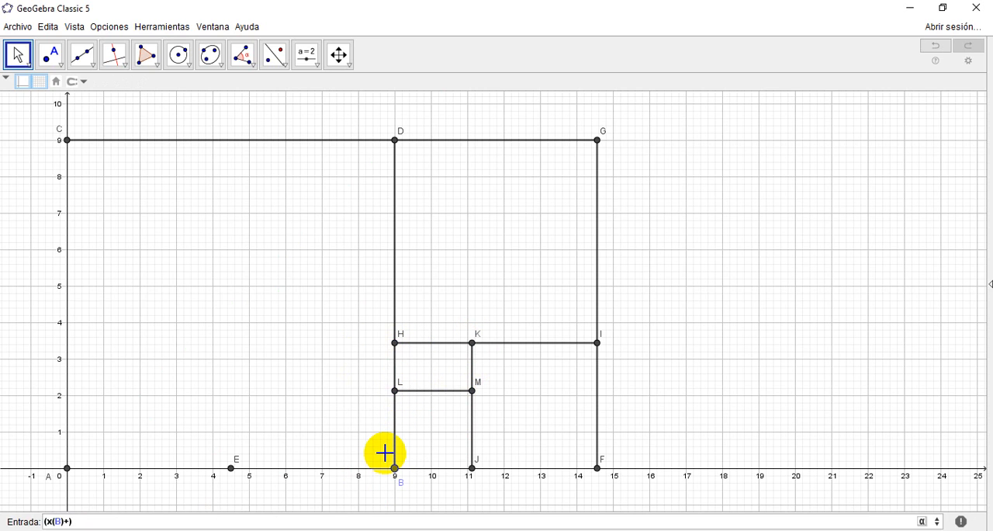
pyautogui.write('L,')
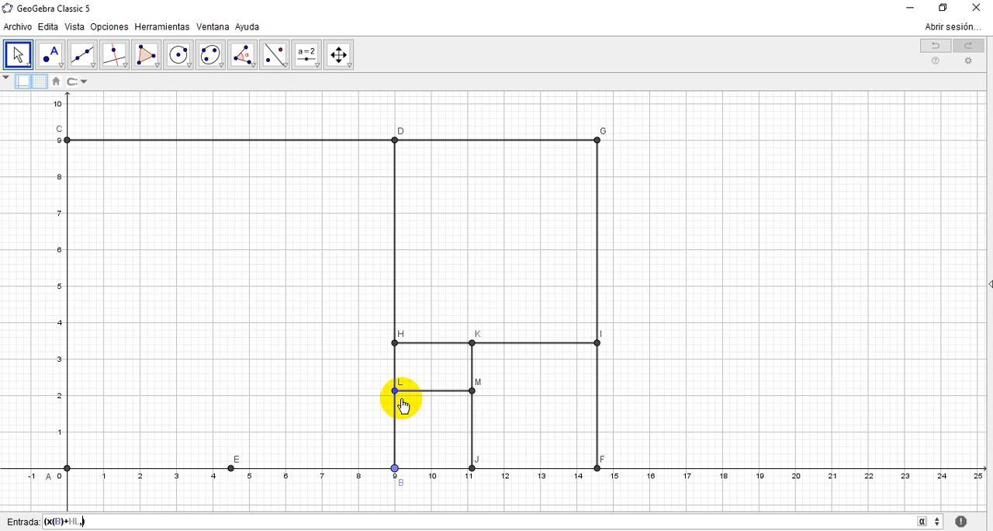
pyautogui.write('y(L')
pyautogui.press('Return')
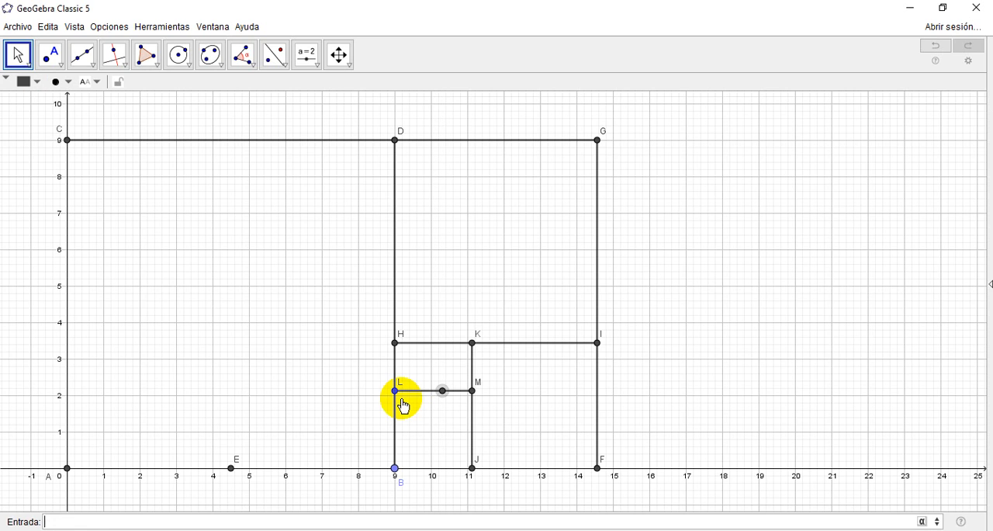
pyautogui.rightClick(442, 394)
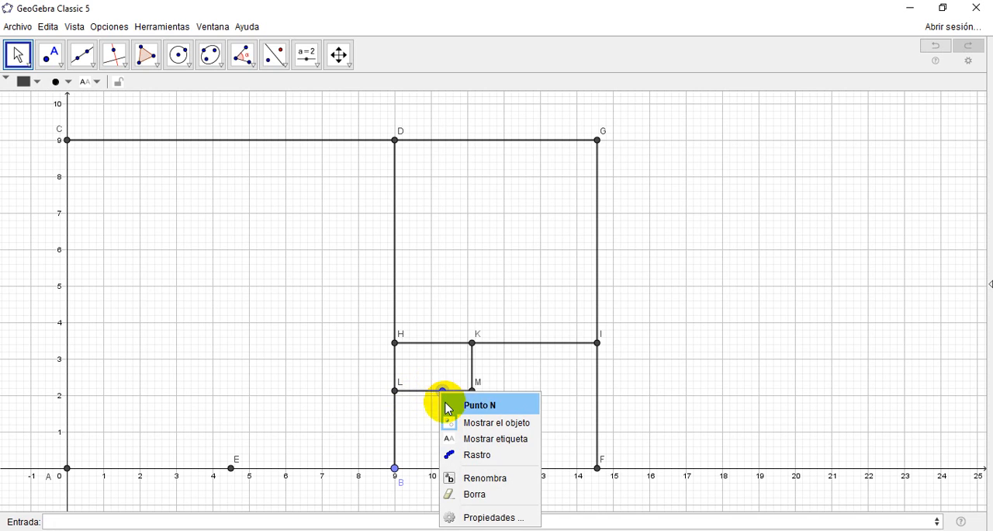
pyautogui.click(489, 481)
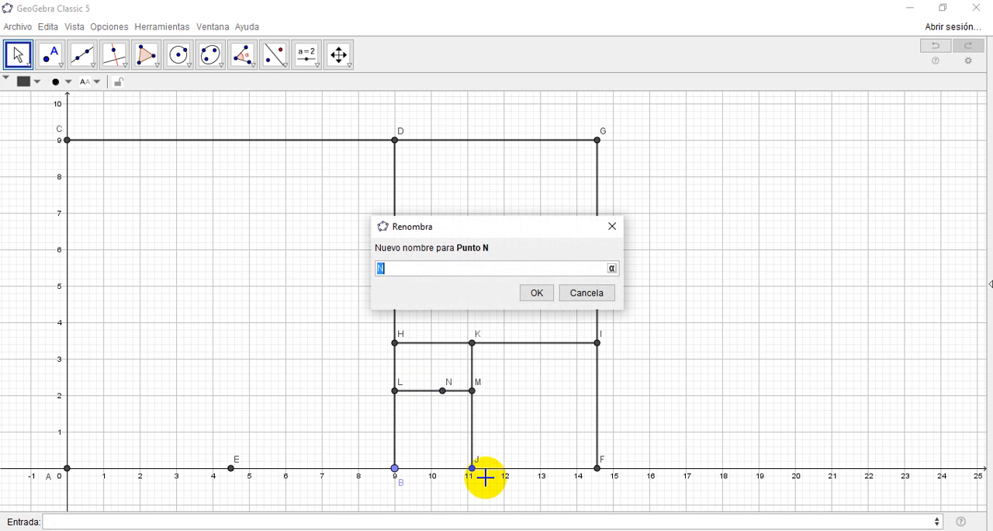
pyautogui.click(537, 293)
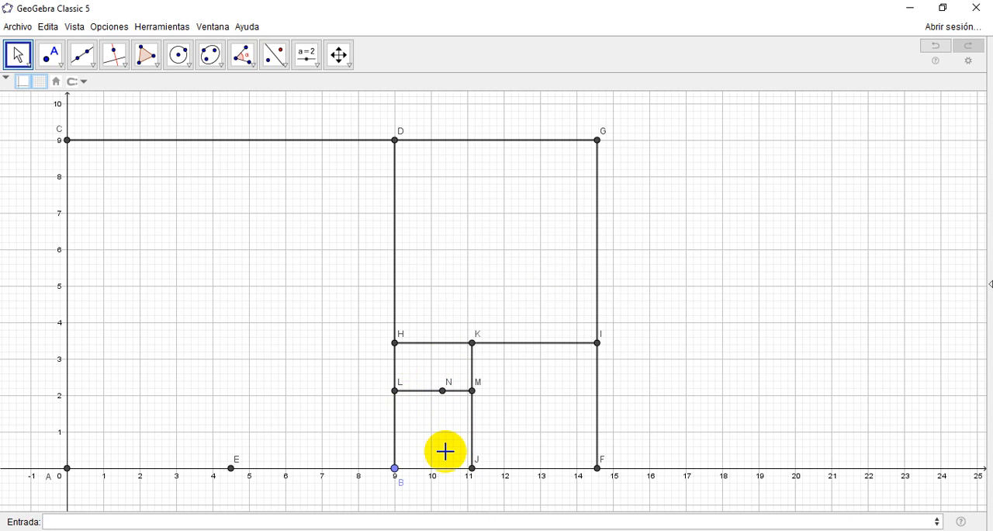
# Step: Create the point (x(N),y(H)) on segment HK, directly above N, and show its label
pyautogui.click(190, 516)
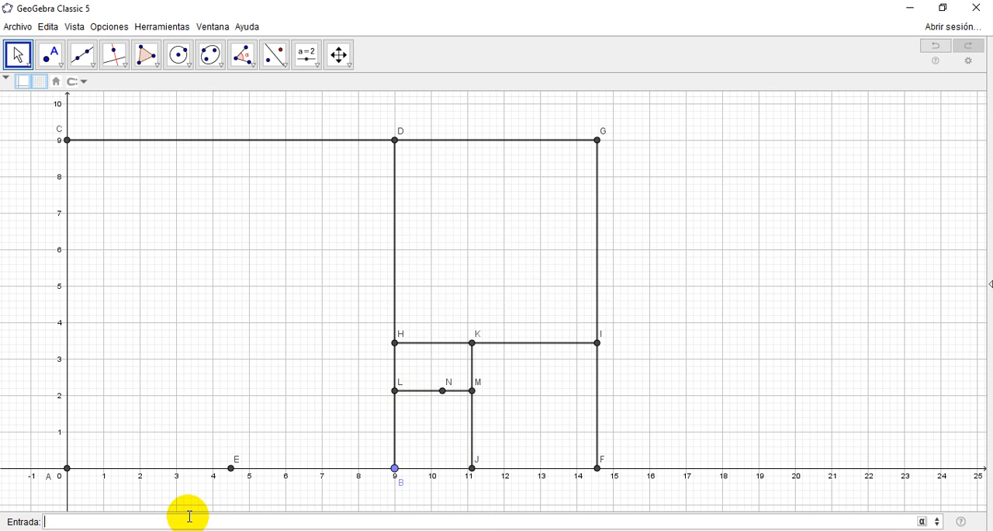
pyautogui.write('(x(N),y(H')
pyautogui.press('Return')
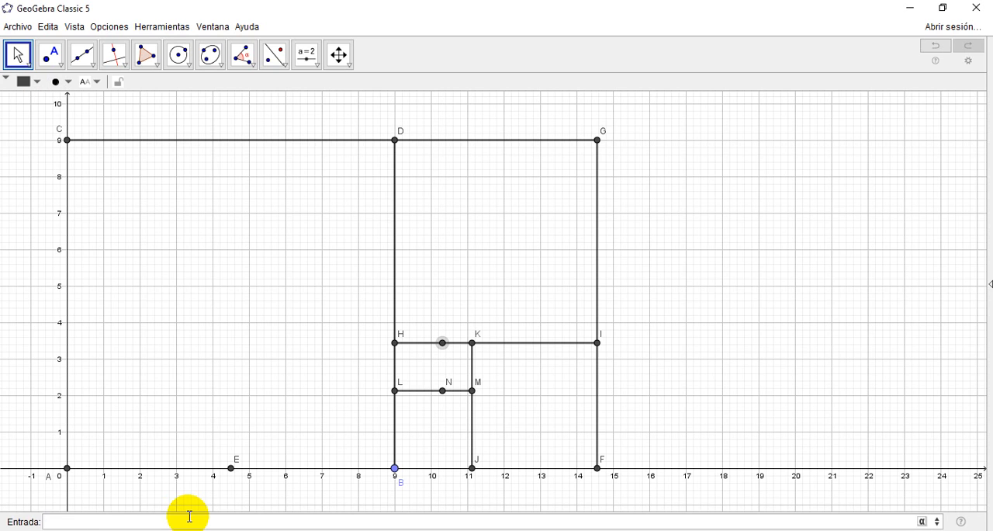
pyautogui.rightClick(442, 345)
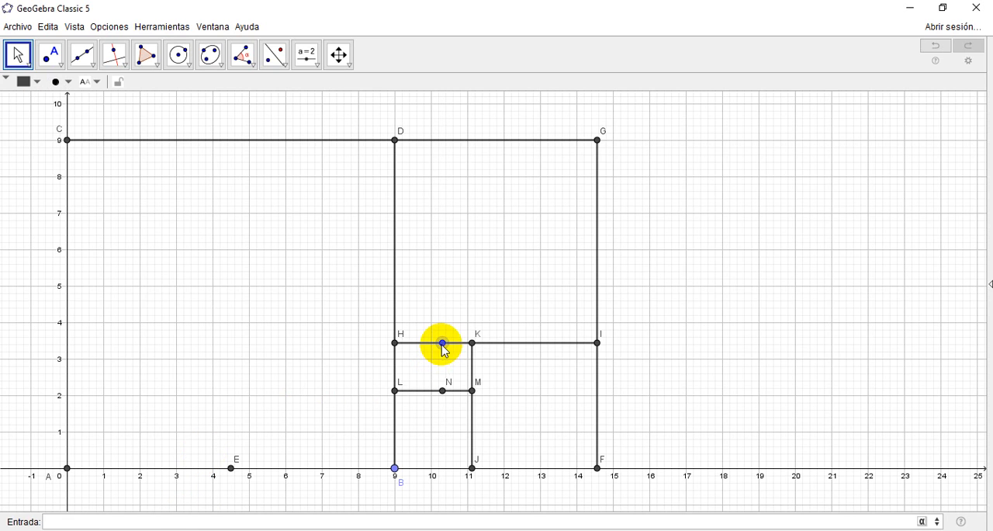
pyautogui.click(497, 387)
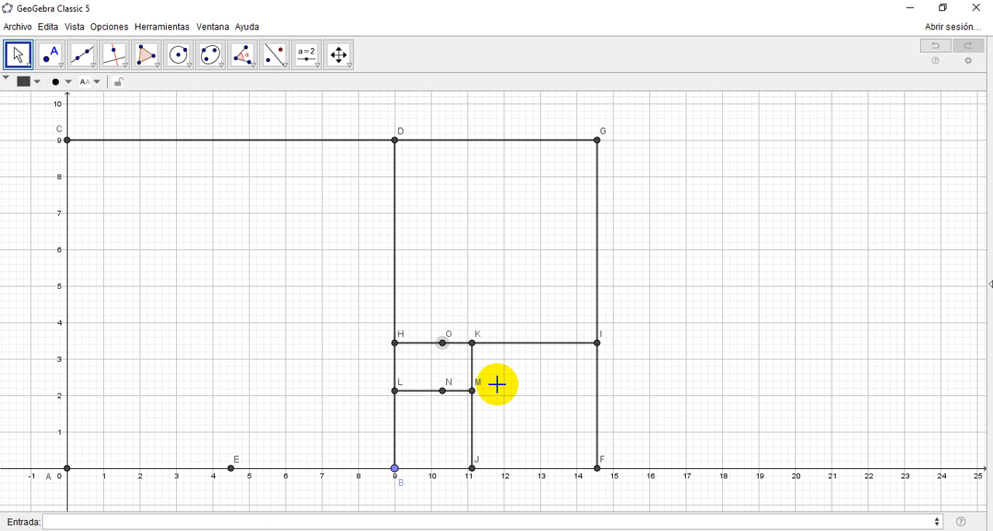
# Step: Create a segment from N to O using the Segmento command
pyautogui.click(134, 526)
pyautogui.write('seg')
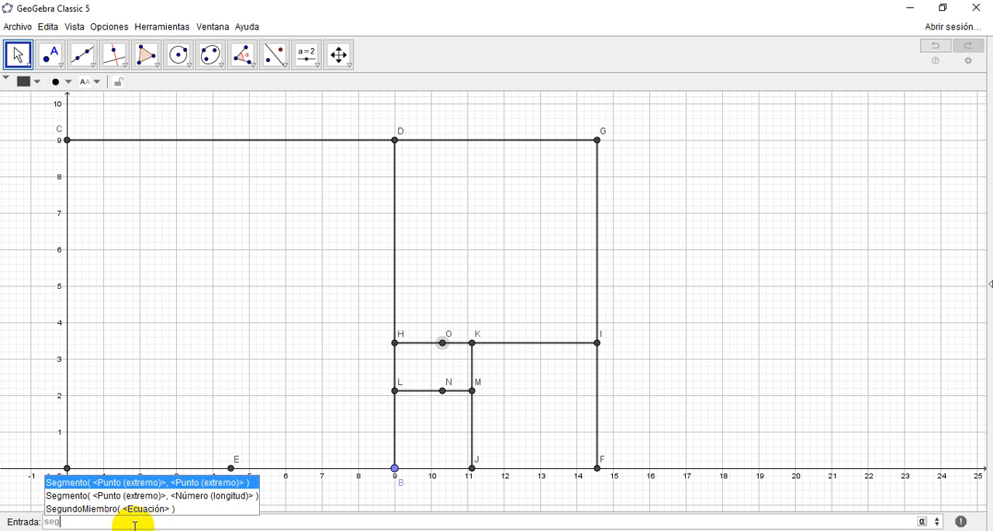
pyautogui.press('Return')
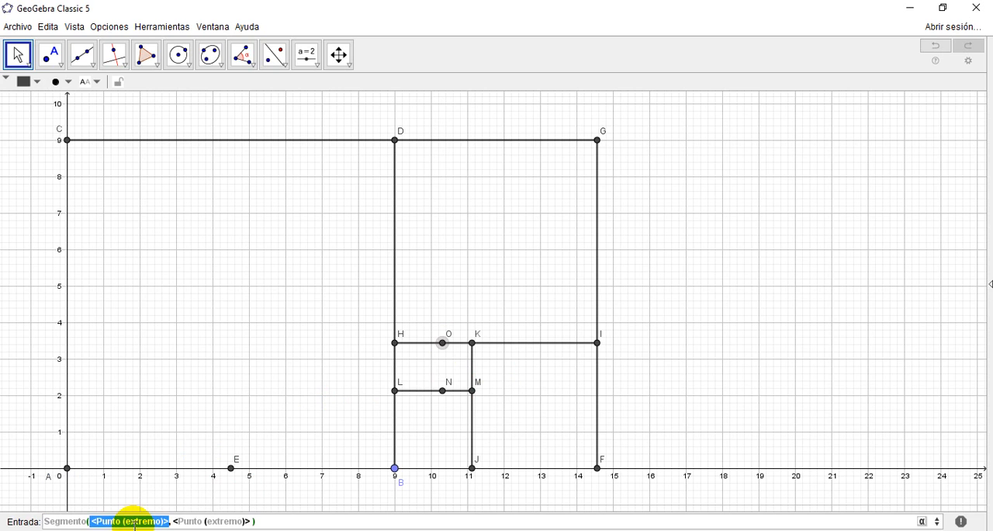
pyautogui.write('N')
pyautogui.click(135, 524)
pyautogui.write('o')
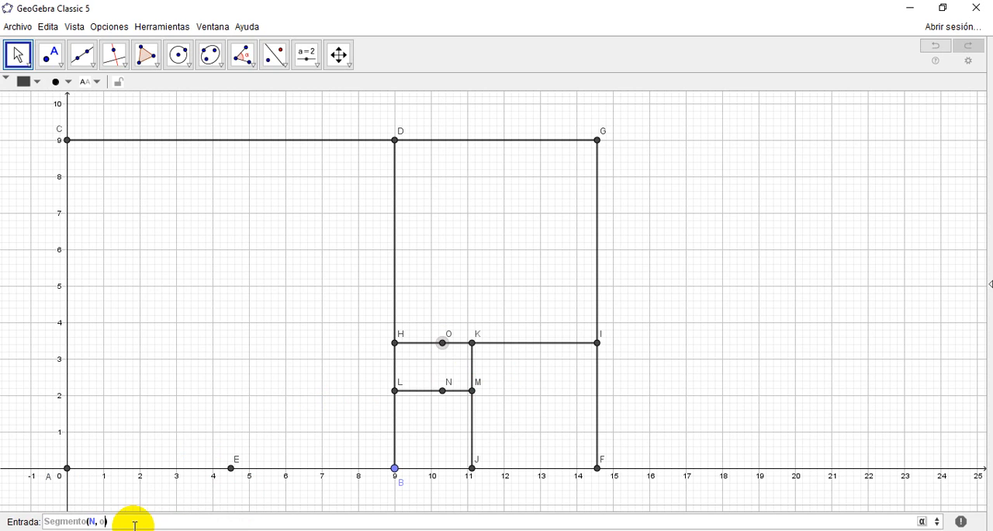
pyautogui.press('BackSpace')
pyautogui.write('O')
pyautogui.press('Return')
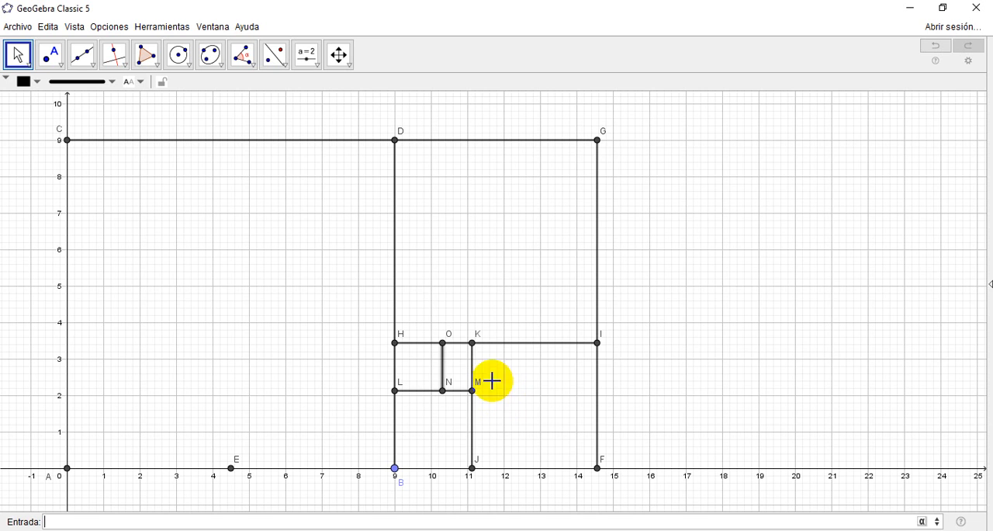
# Step: Move point B along the x-axis to about x = 9.34 to test the dynamic rectangle
pyautogui.click(339, 54)
pyautogui.moveTo(794, 279)
pyautogui.mouseDown()
pyautogui.moveTo(781, 282)
pyautogui.moveTo(787, 275)
pyautogui.mouseUp()
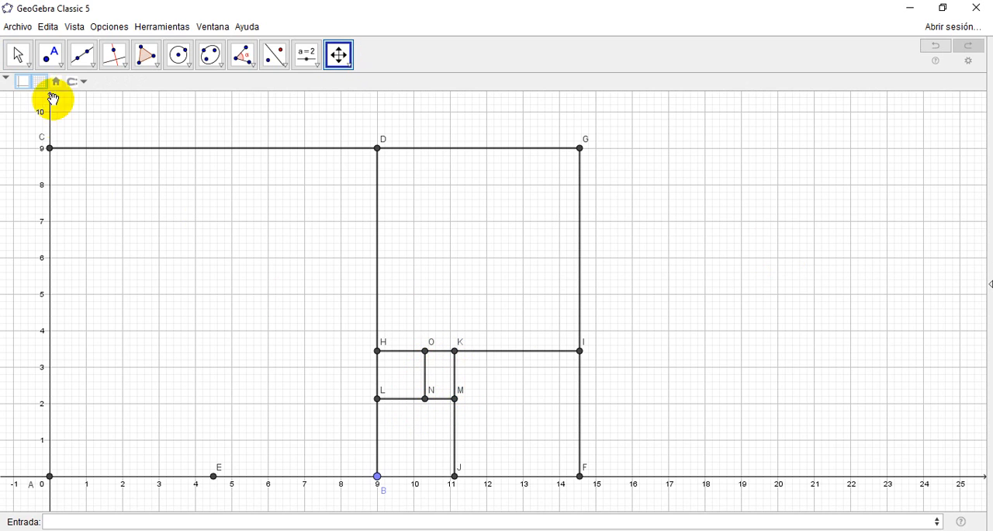
pyautogui.click(18, 52)
pyautogui.moveTo(376, 483)
pyautogui.mouseDown()
pyautogui.moveTo(774, 472)
pyautogui.moveTo(390, 472)
pyautogui.mouseUp()
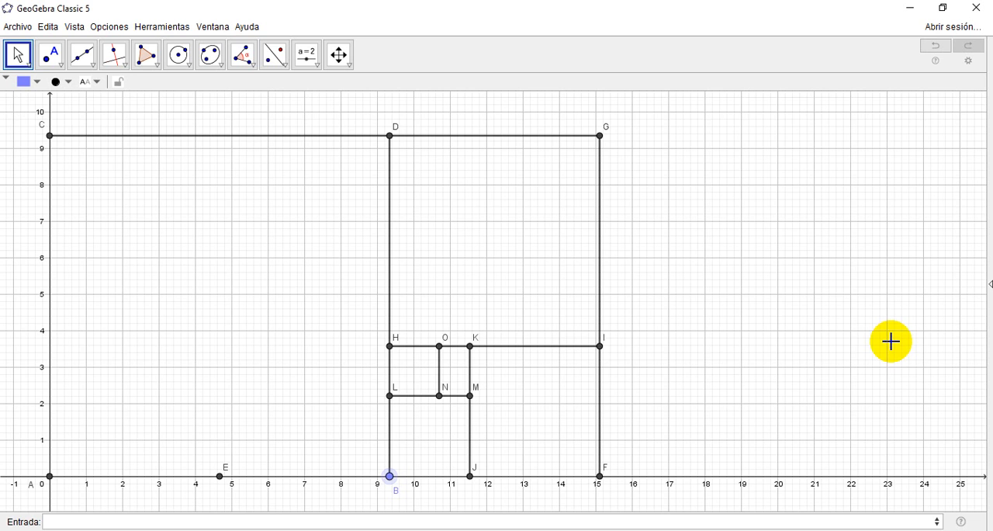
# Step: Show the Algebra View alongside the graphics view
pyautogui.click(74, 26)
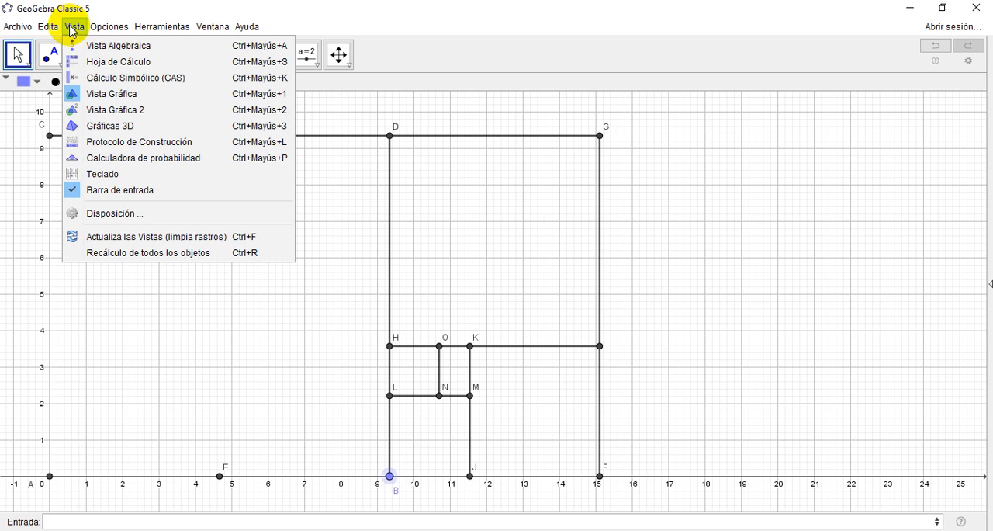
pyautogui.click(78, 45)
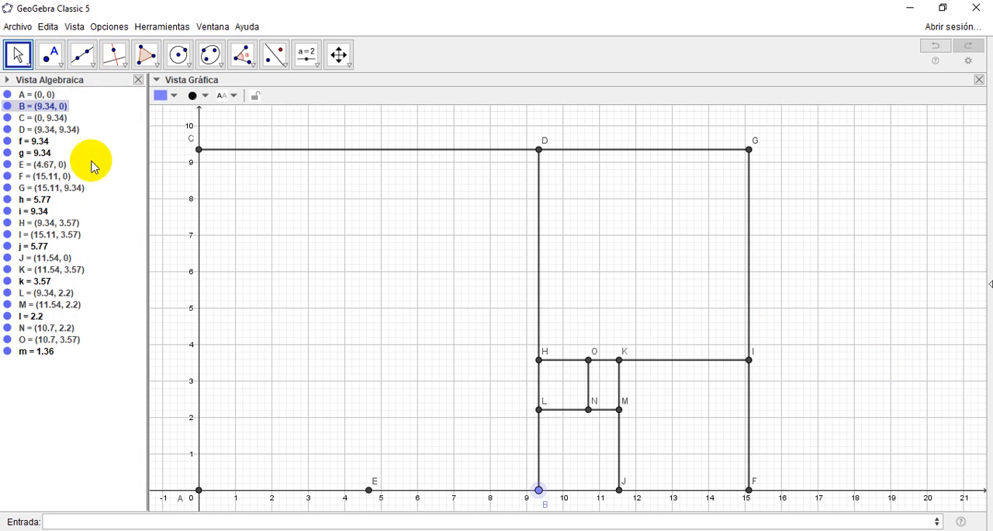
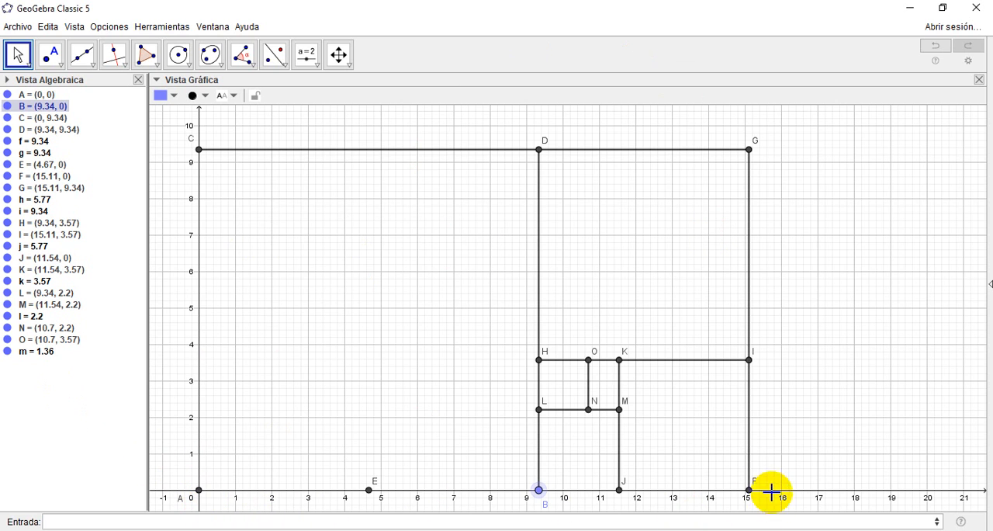
# Step: Compute the ratio of the golden rectangle's base AF to its vertical side FG
pyautogui.click(168, 522)
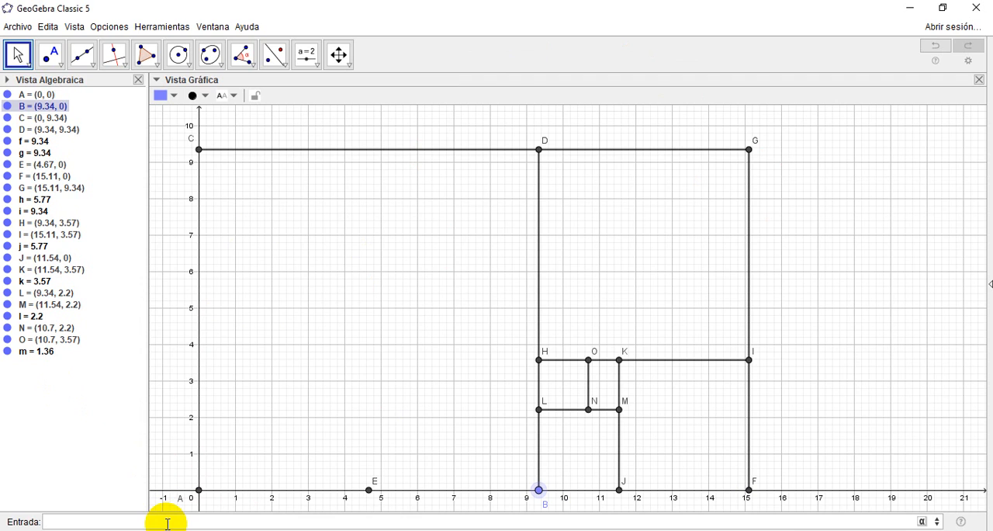
pyautogui.write('AF')
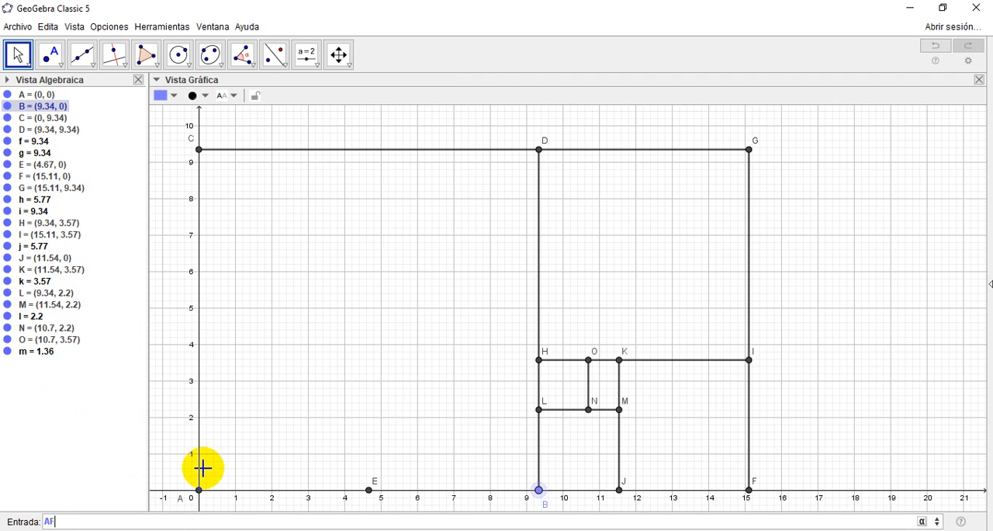
pyautogui.write('/')
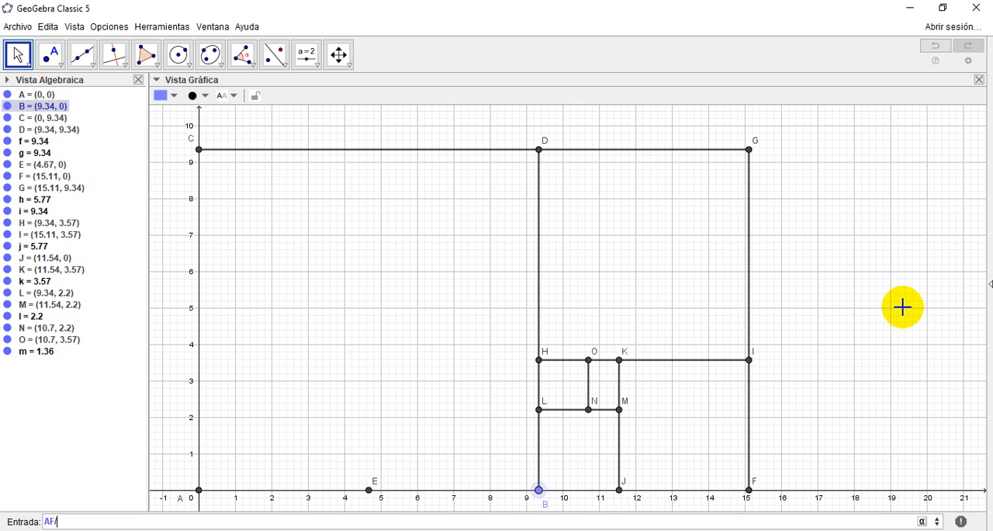
pyautogui.write('G')
pyautogui.press('Return')
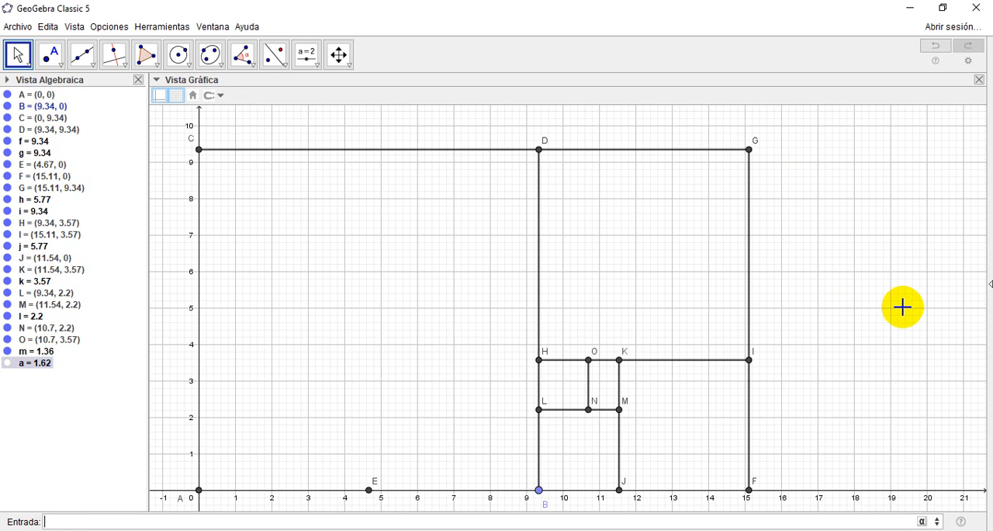
pyautogui.click(42, 369)
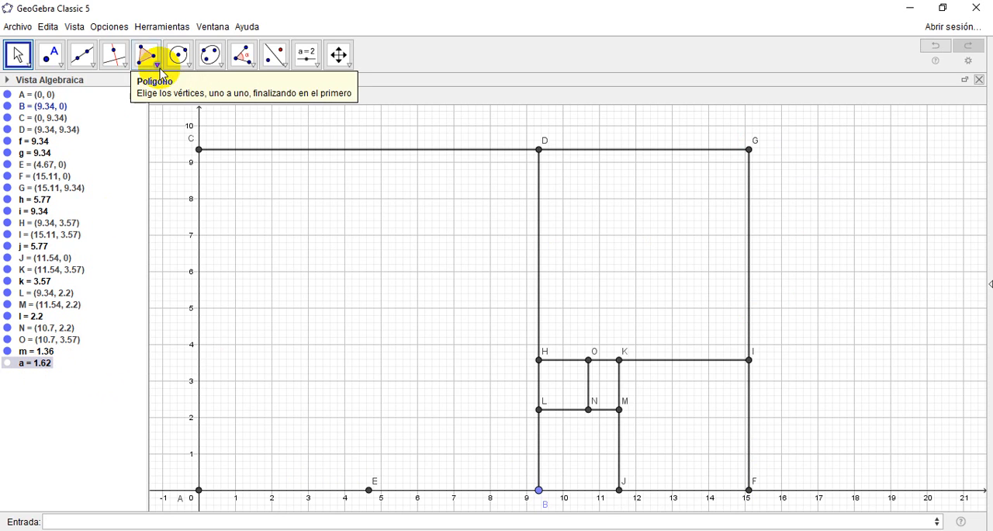
# Step: Set the rounding to 5 decimal places and reopen the Algebra View to inspect the first ratio
pyautogui.click(118, 31)
pyautogui.moveTo(136, 45)
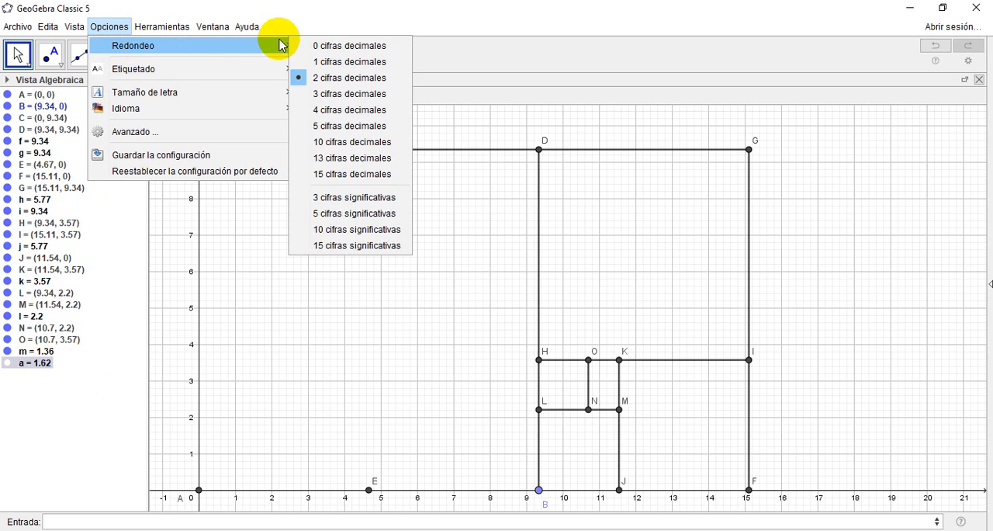
pyautogui.click(342, 126)
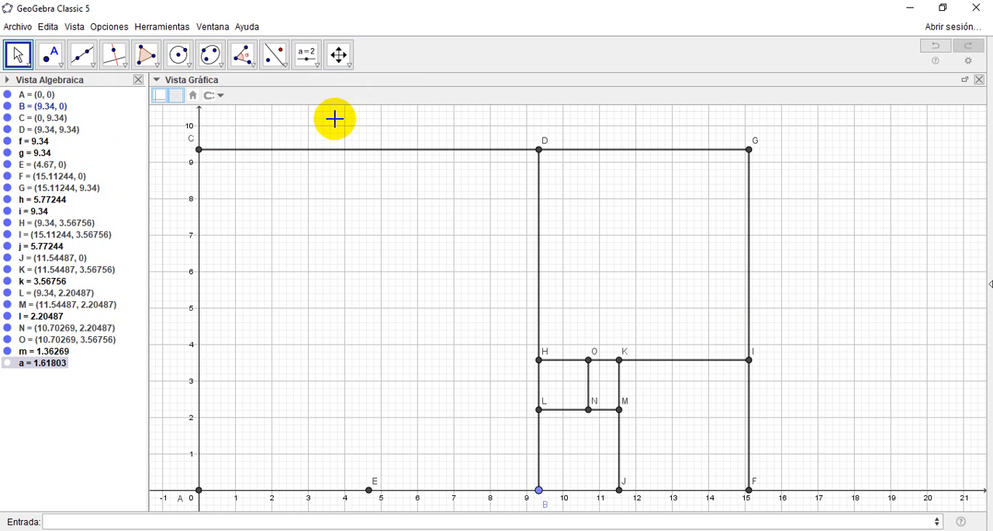
pyautogui.click(138, 80)
pyautogui.click(78, 28)
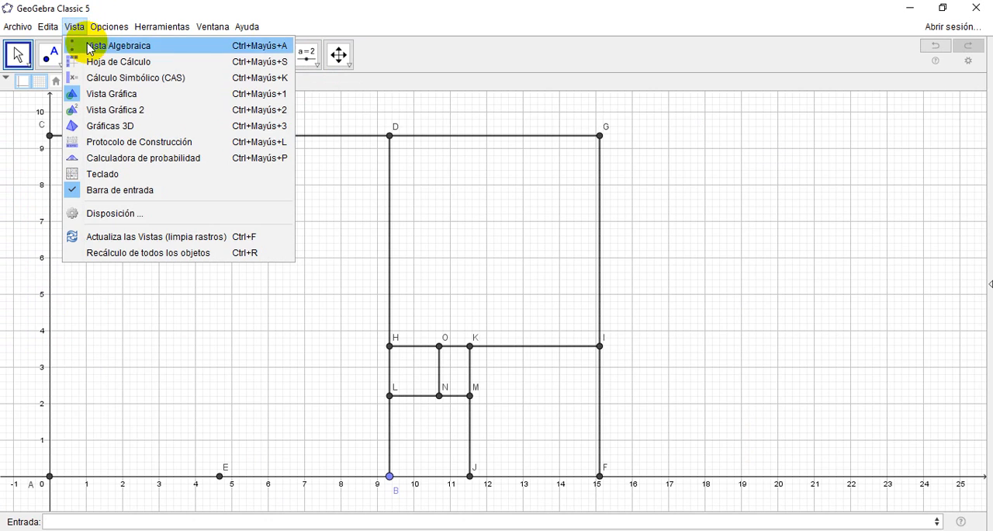
pyautogui.click(82, 42)
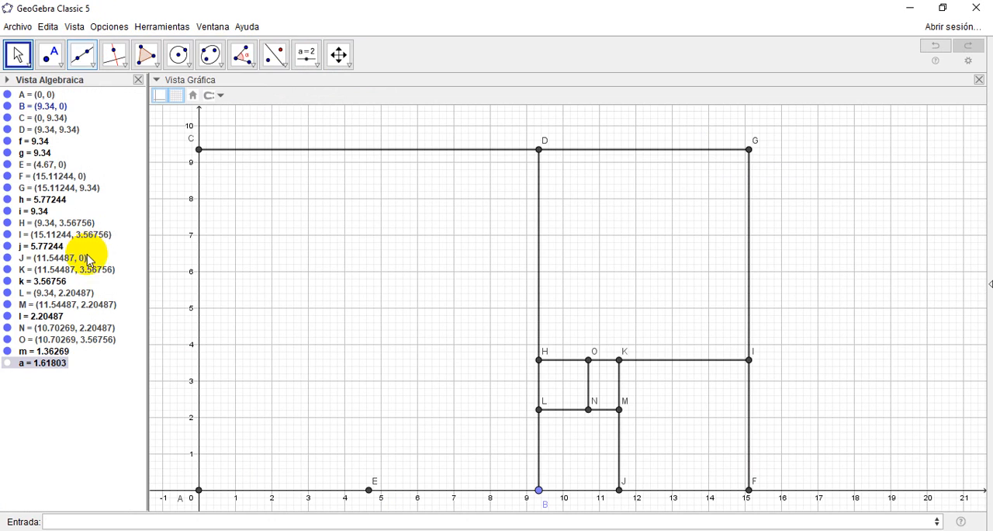
pyautogui.doubleClick(55, 367)
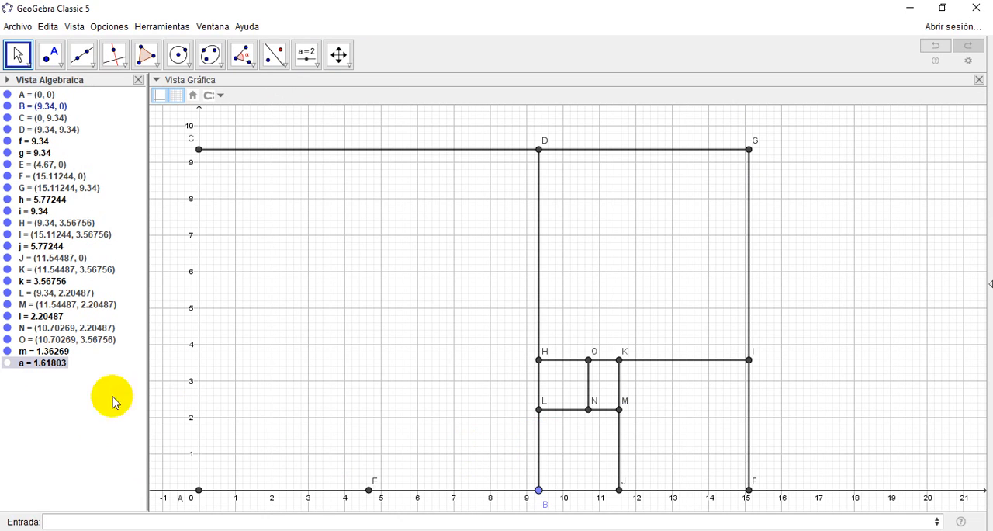
pyautogui.moveTo(51, 371)
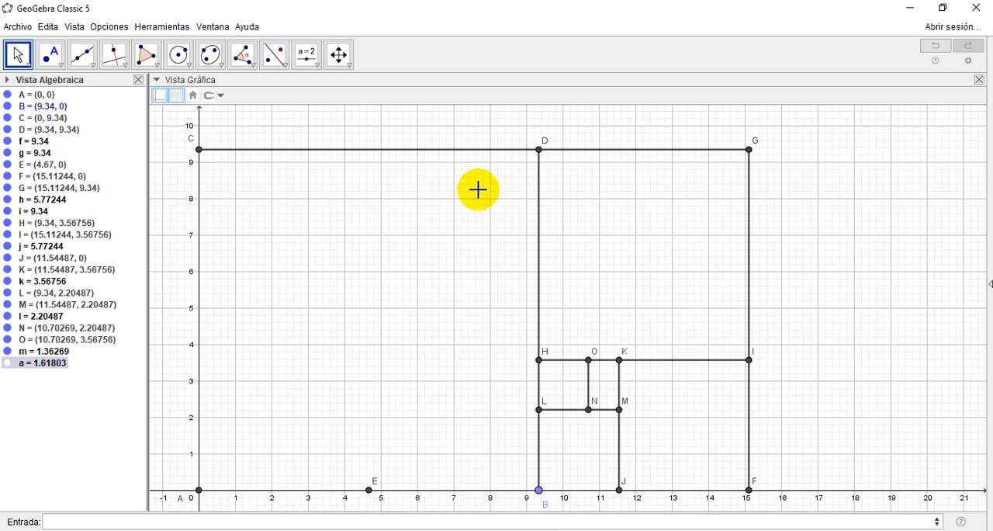
# Step: Compute the ratio FG/GD for the remaining rectangle beside the largest square
pyautogui.click(192, 522)
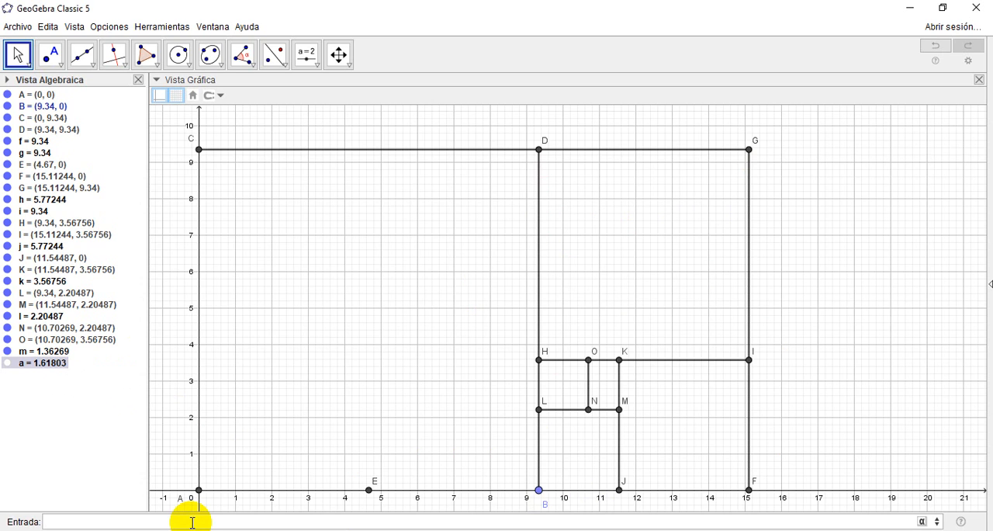
pyautogui.write('FG/')
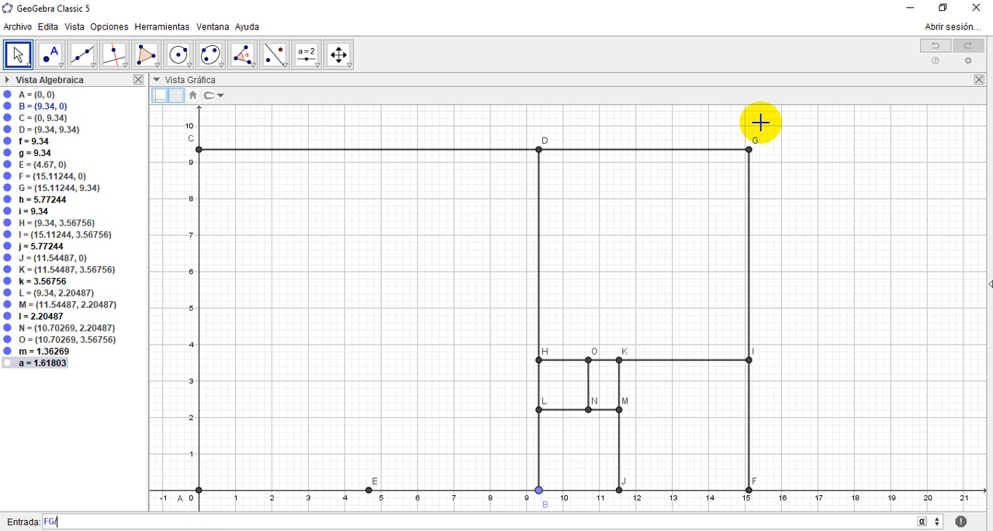
pyautogui.write('GD')
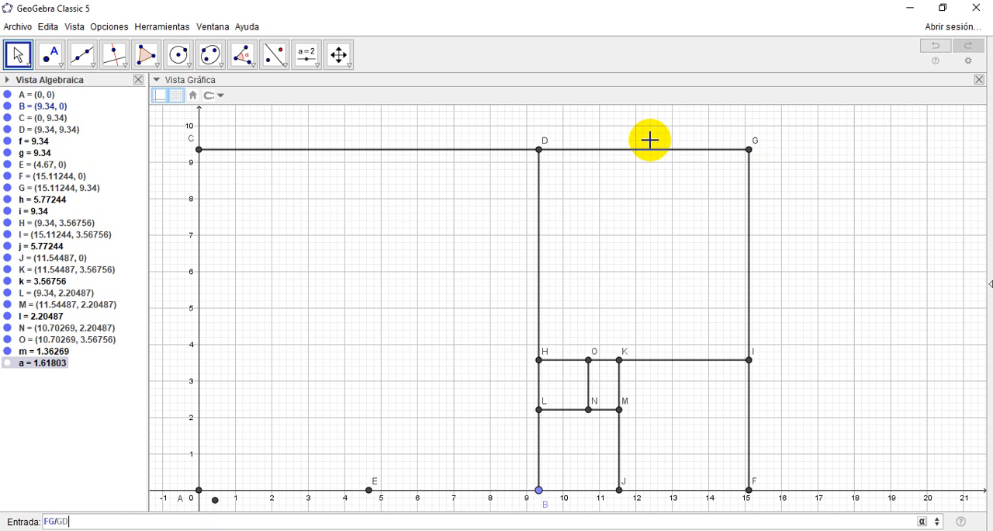
pyautogui.press('Return')
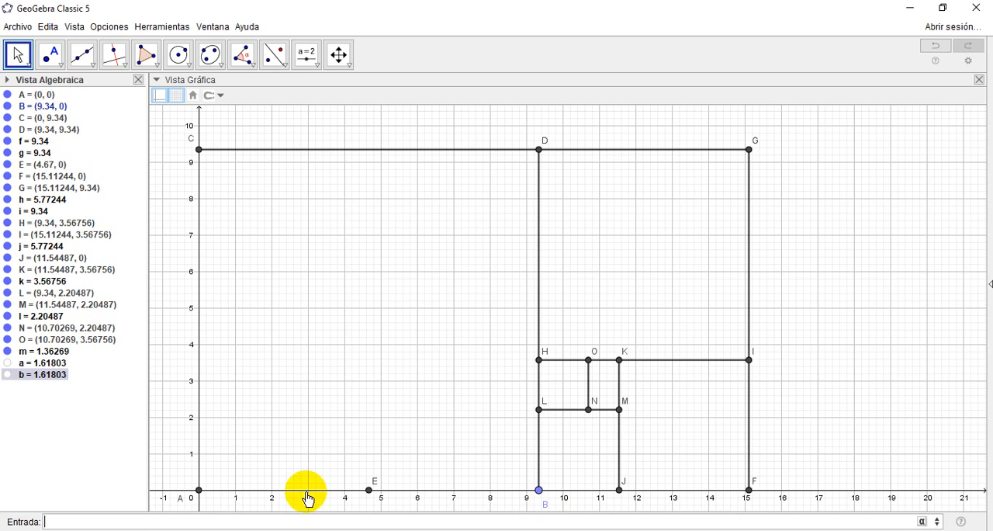
# Step: Compute the ratio BF/BH for the rectangle below segment HI
pyautogui.click(115, 521)
pyautogui.write('BF')
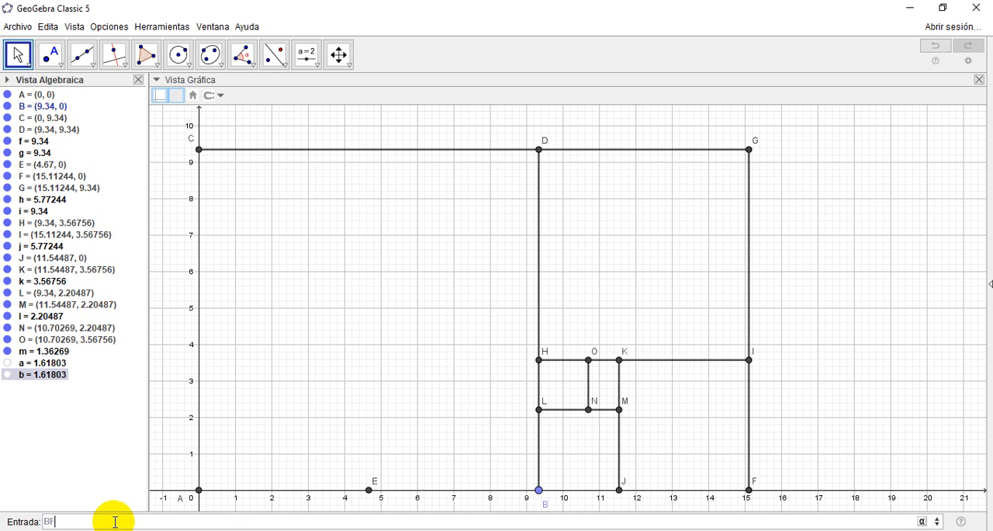
pyautogui.write('/')
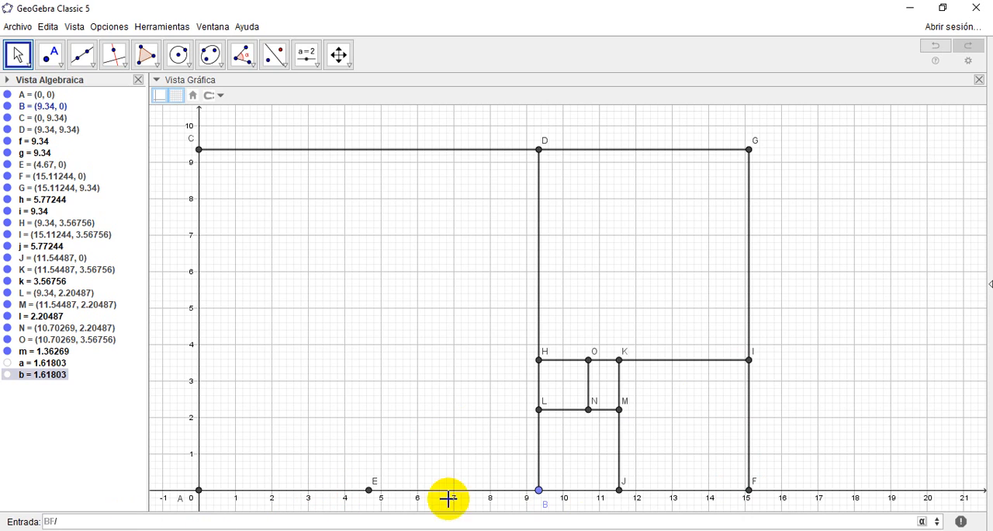
pyautogui.write('BH')
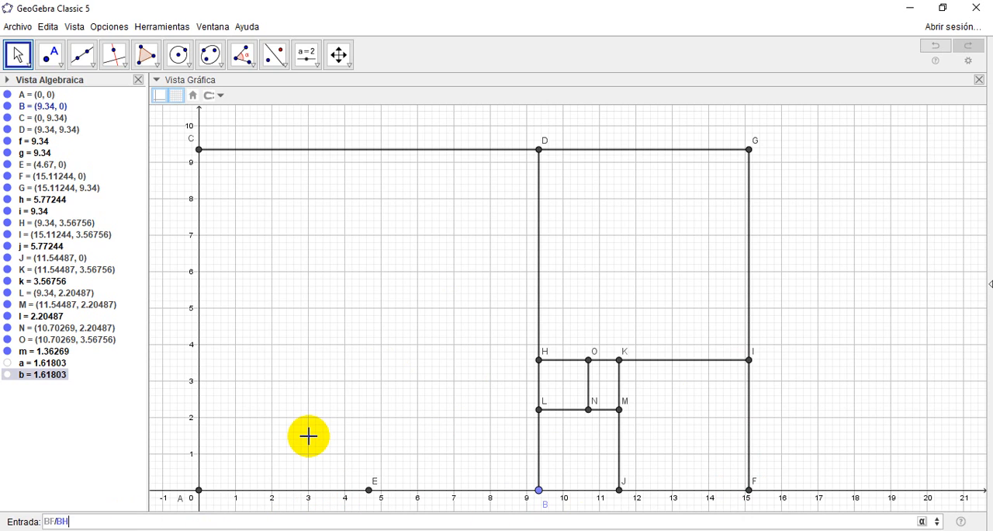
pyautogui.press('Return')
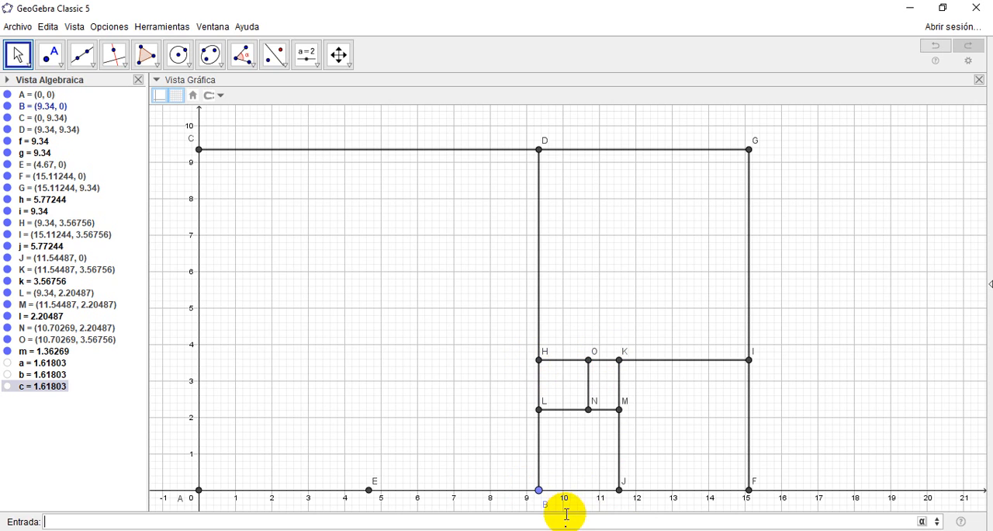
# Step: Compute the ratio BH/BJ and the ratio of ON to OK for the smaller rectangles
pyautogui.click(533, 498)
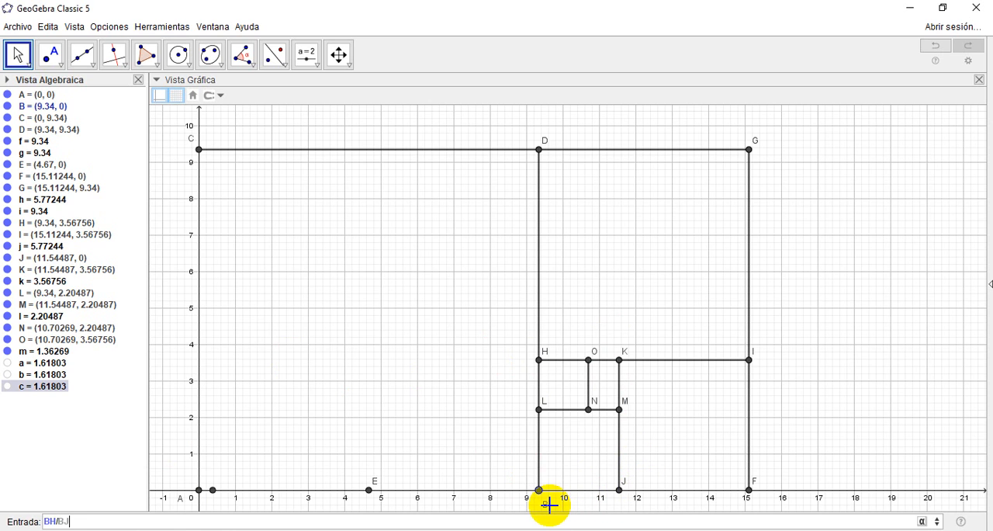
pyautogui.press('Return')
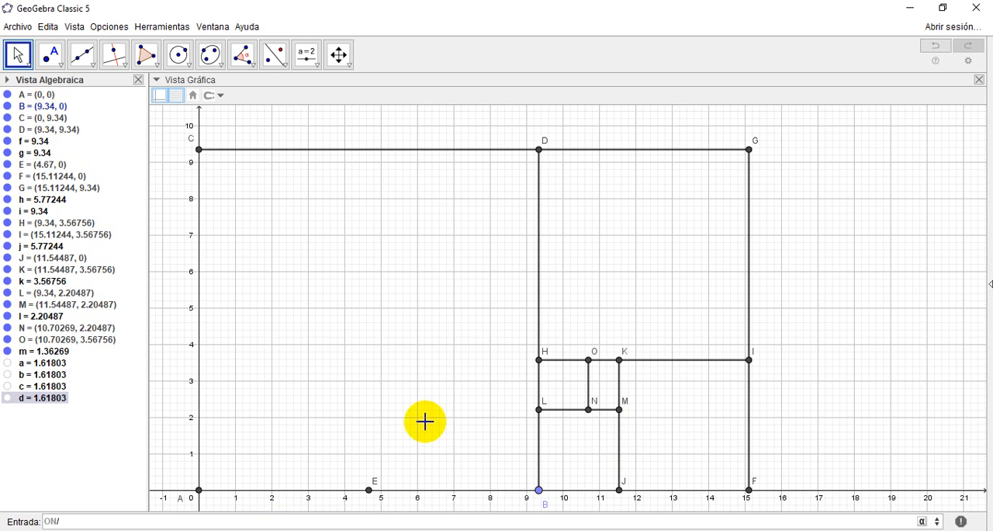
pyautogui.write('K')
pyautogui.press('Return')
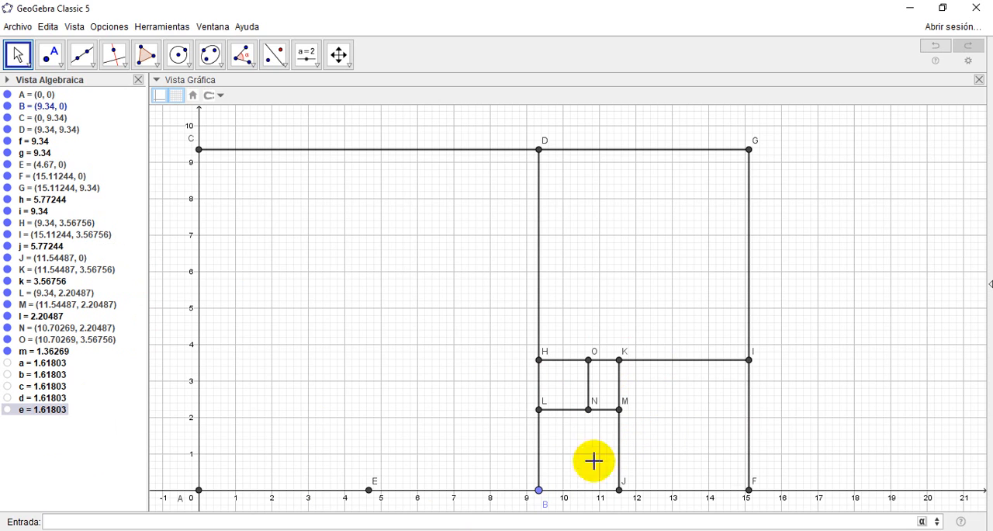
# Step: Move point B to about x = 7.72 to test the ratios and set the rounding to 10 decimal places
pyautogui.moveTo(540, 493); pyautogui.dragTo(480, 490)
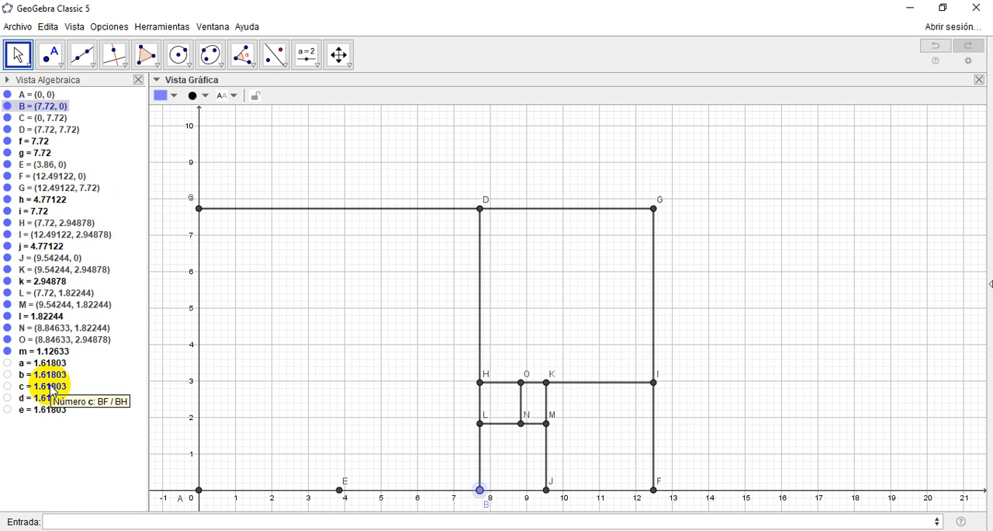
pyautogui.click(111, 29)
pyautogui.moveTo(112, 45)
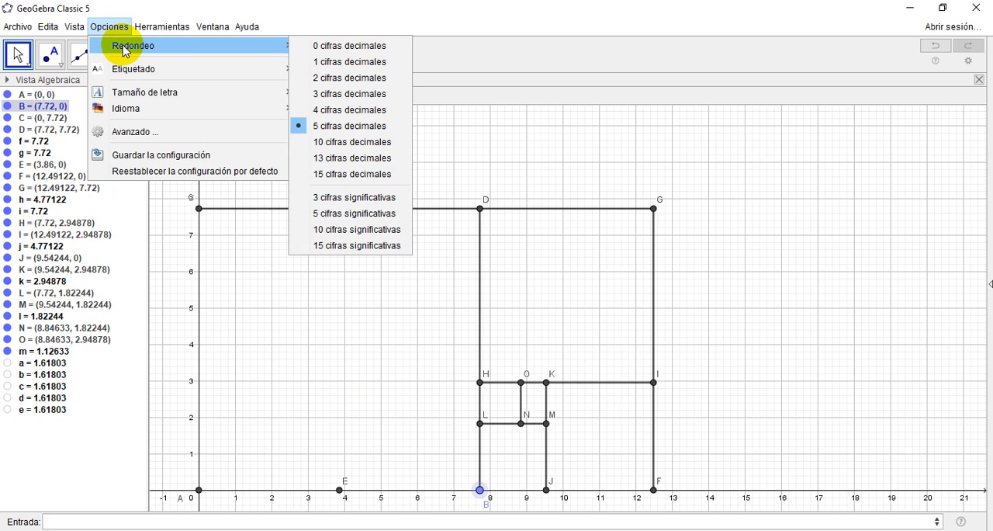
pyautogui.click(341, 142)
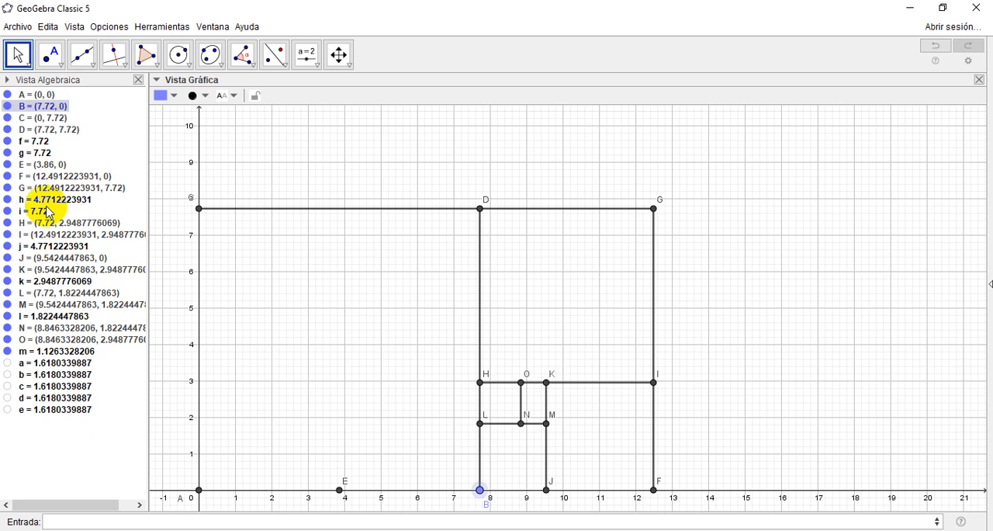
# Step: Hide the Algebra View and enlarge the construction by moving point B along the x-axis to about x = 10.02
pyautogui.moveTo(476, 494); pyautogui.dragTo(525, 486)
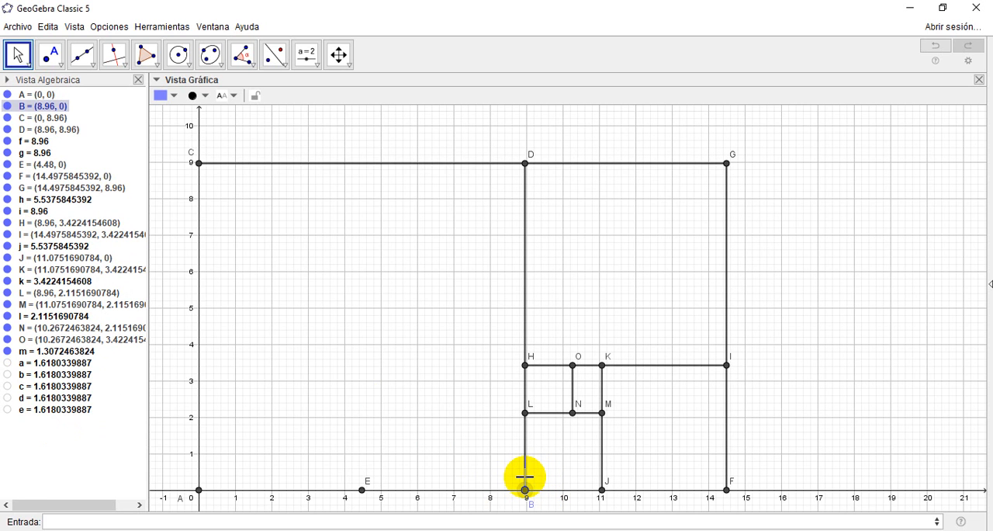
pyautogui.click(138, 80)
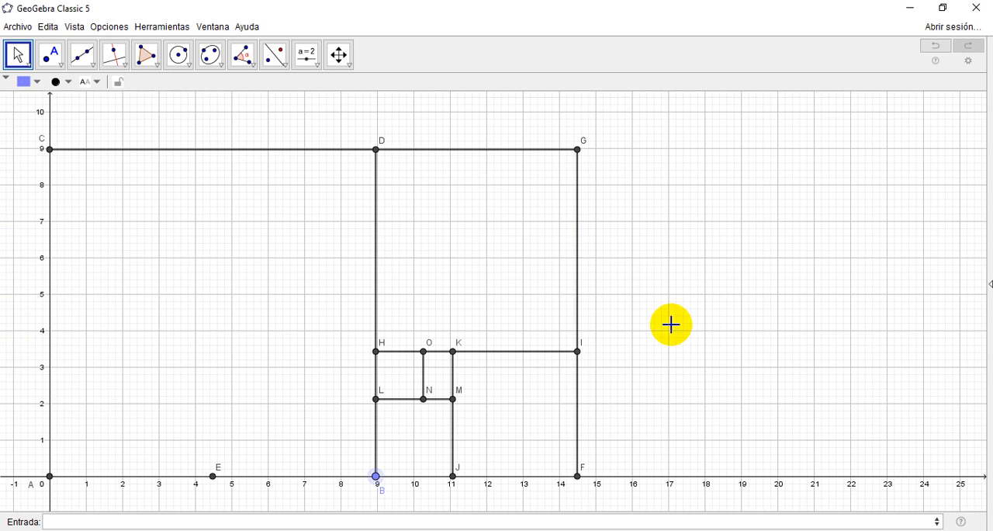
pyautogui.moveTo(376, 477); pyautogui.dragTo(415, 475)
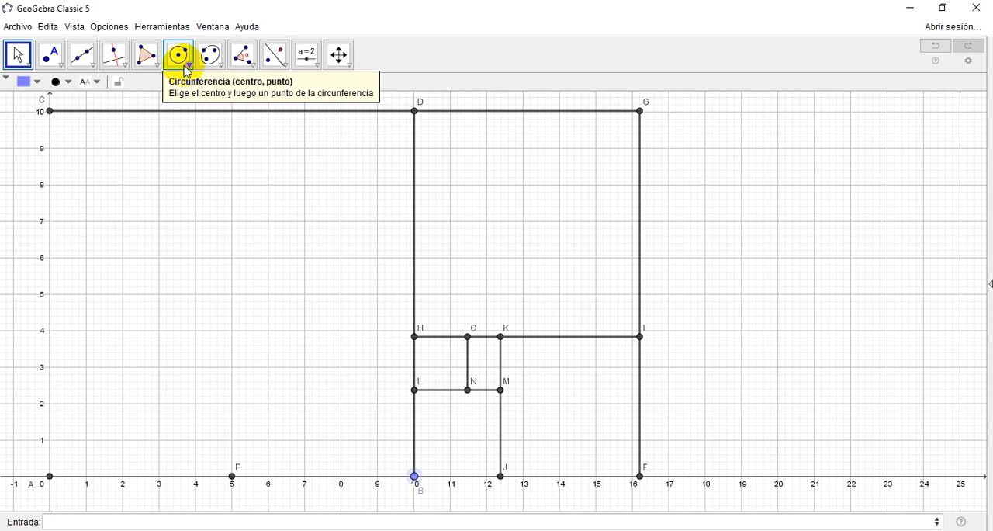
# Step: Draw a circular arc centred at B from D to A inside the largest square
pyautogui.click(187, 68)
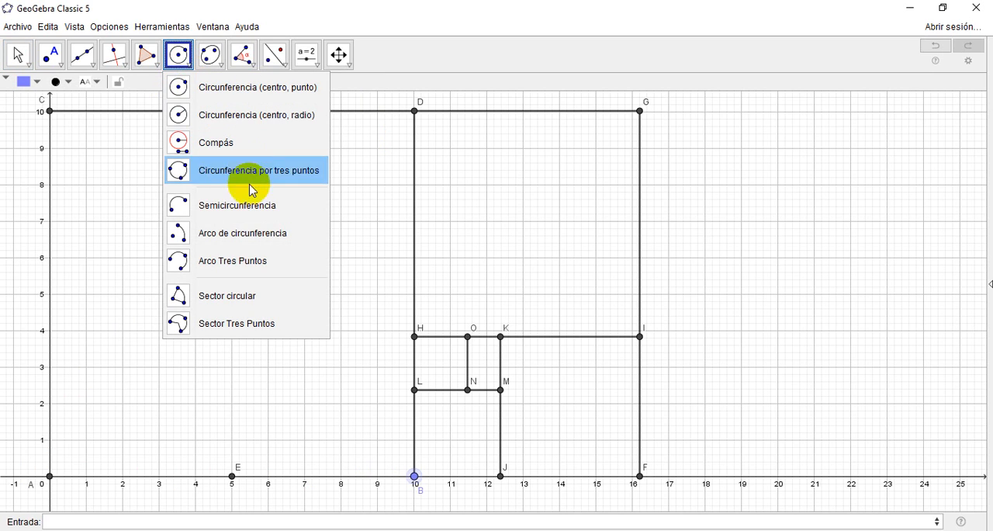
pyautogui.click(243, 232)
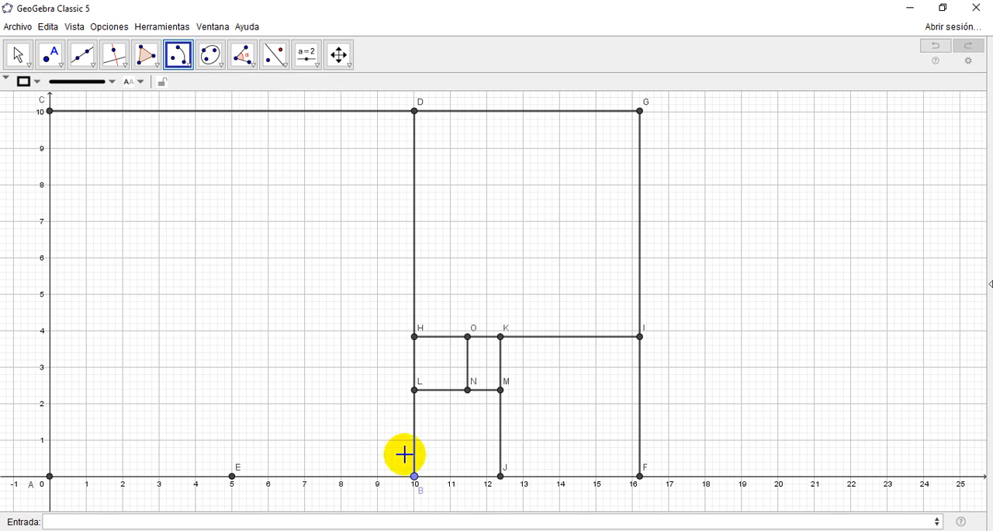
pyautogui.click(414, 477)
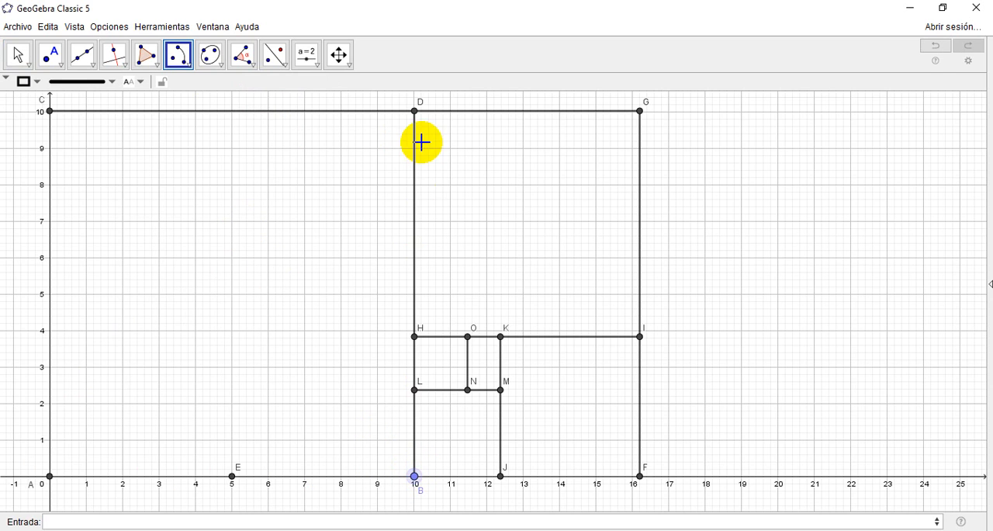
pyautogui.click(414, 112)
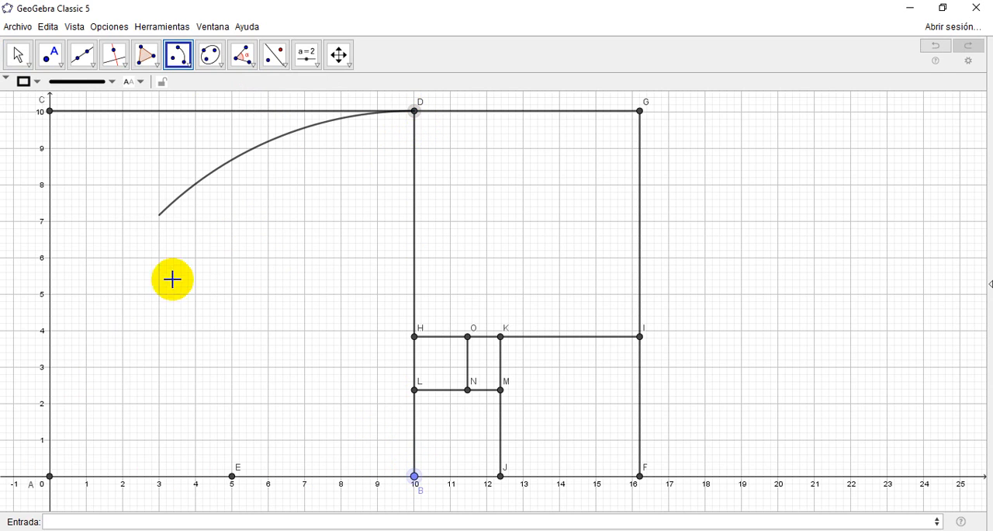
pyautogui.click(56, 483)
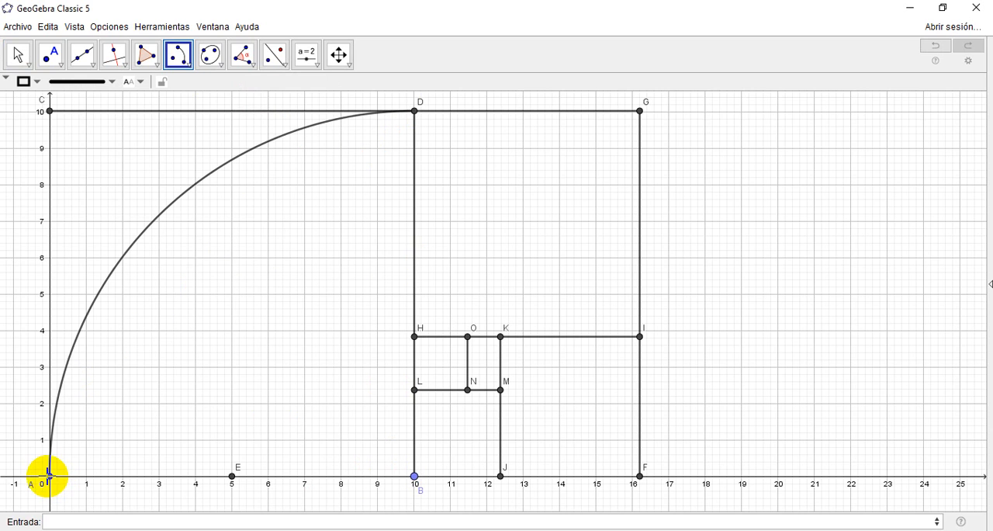
pyautogui.click(24, 51)
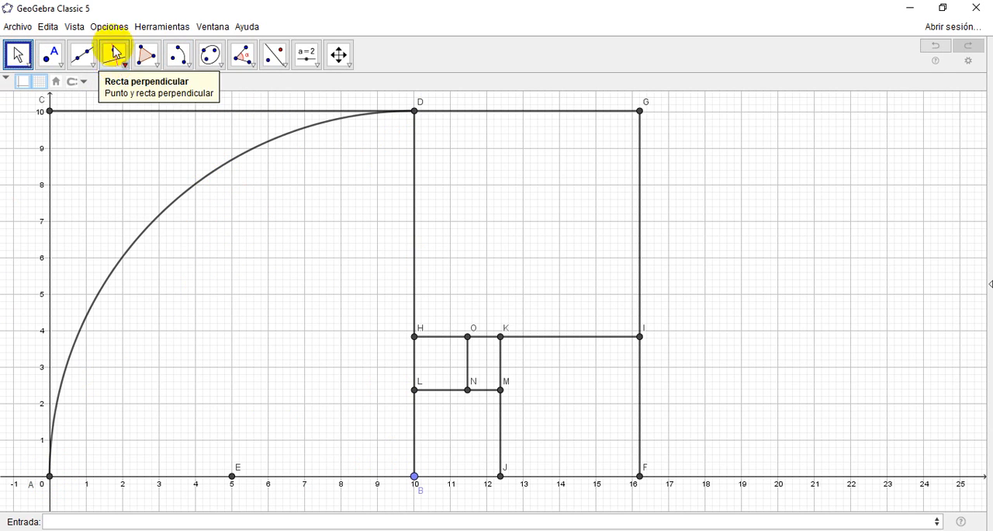
# Step: Show the Algebra View again to examine the new arc's entry
pyautogui.click(86, 29)
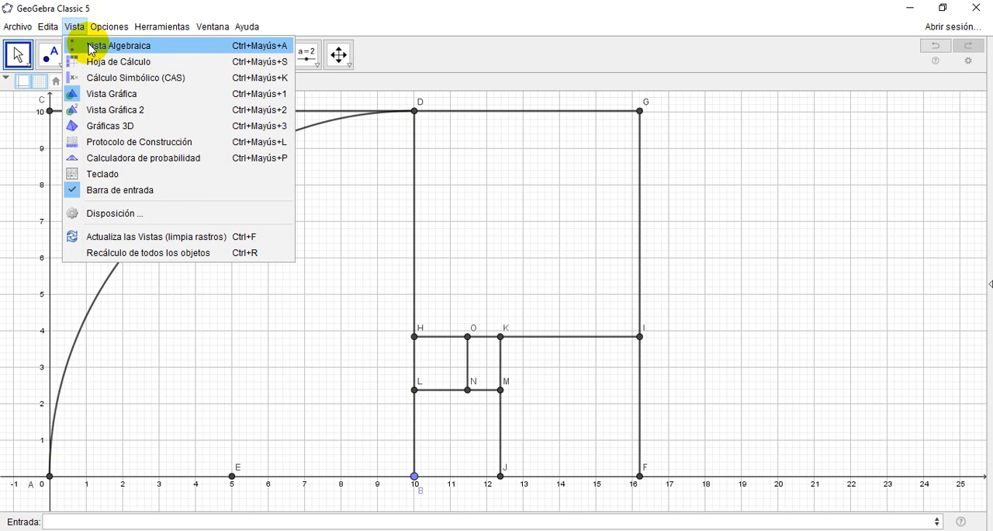
pyautogui.click(84, 44)
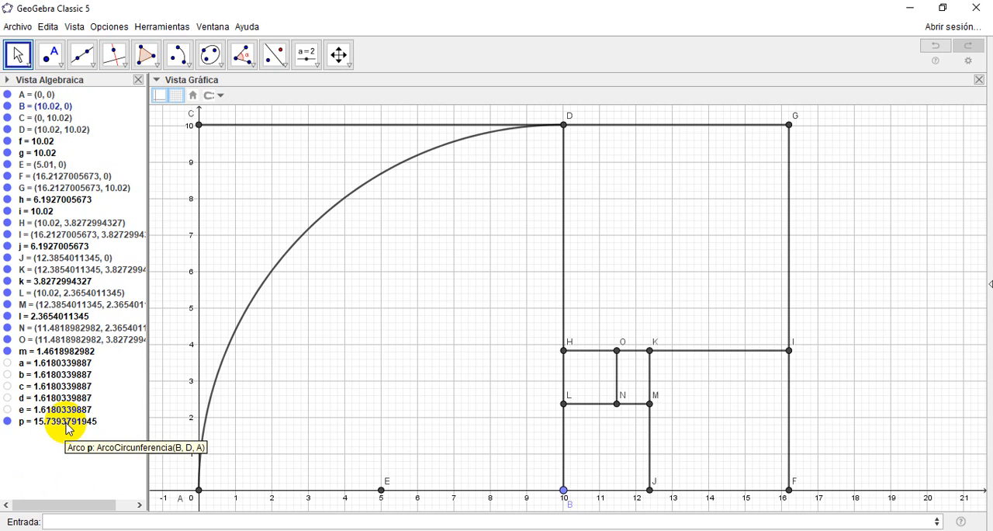
# Step: Hide the Algebra View and draw a circular arc centred at H from I to D inside the second square
pyautogui.click(139, 81)
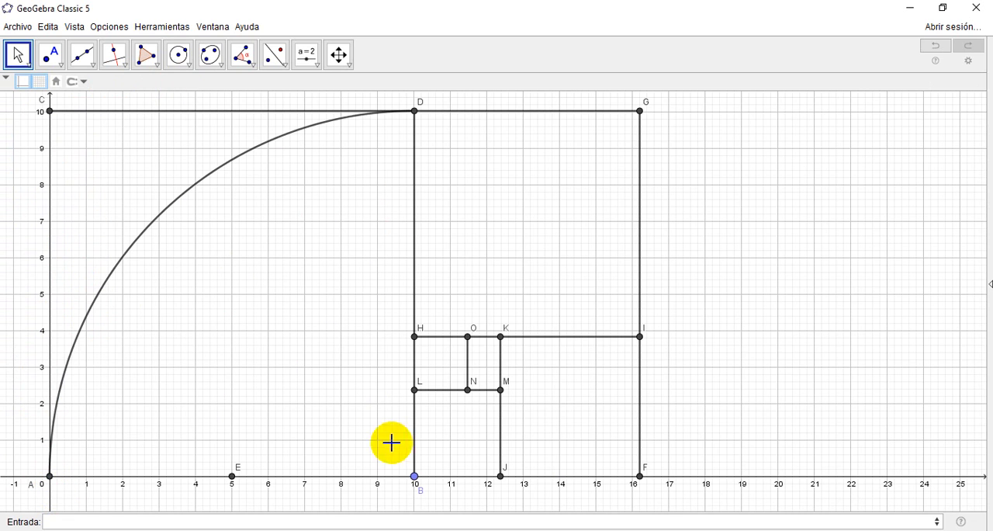
pyautogui.click(416, 477)
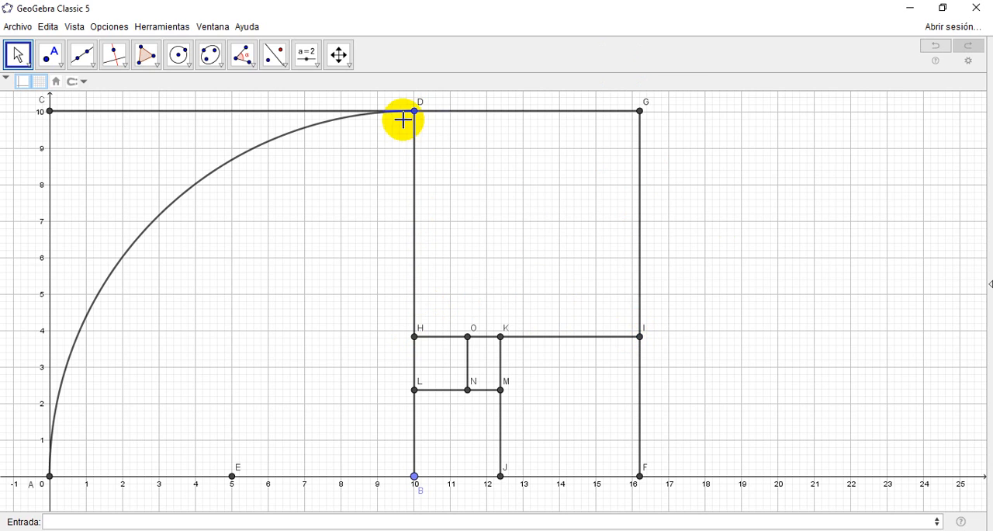
pyautogui.click(181, 61)
pyautogui.click(250, 232)
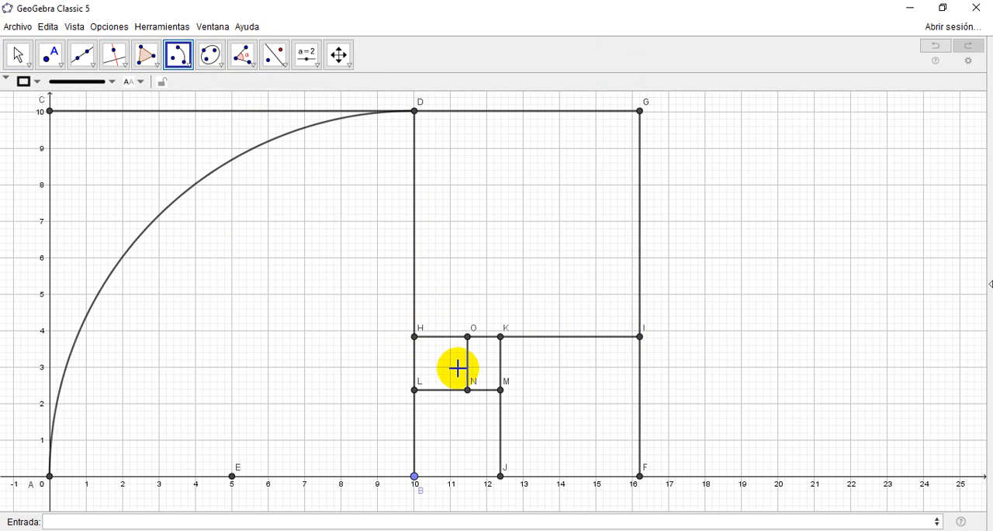
pyautogui.click(415, 336)
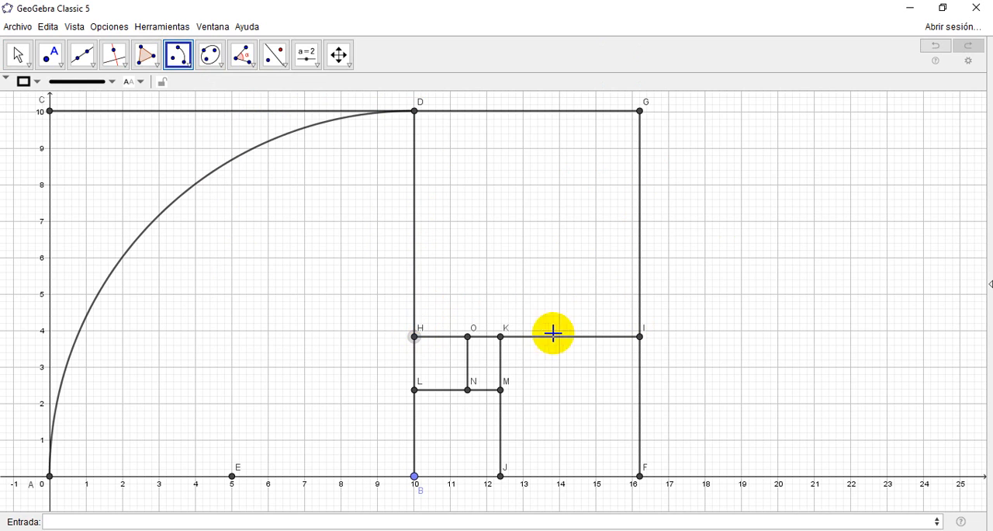
pyautogui.click(639, 336)
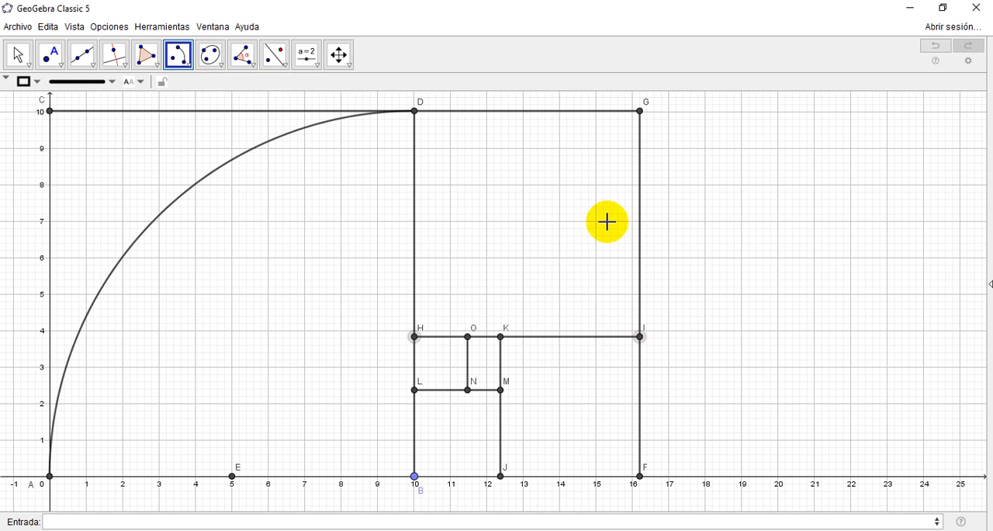
pyautogui.click(414, 112)
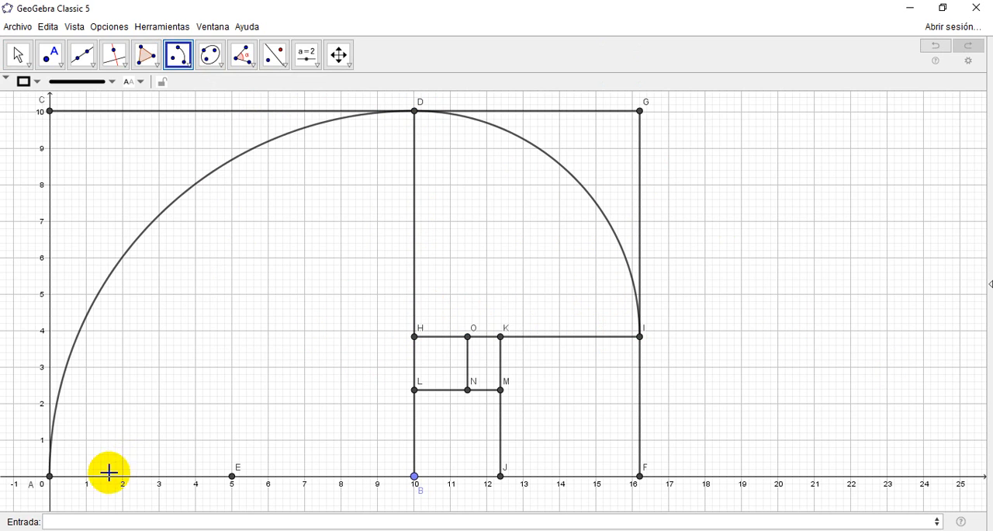
# Step: Draw a circular arc centred at K from J to I inside the third square
pyautogui.click(414, 475)
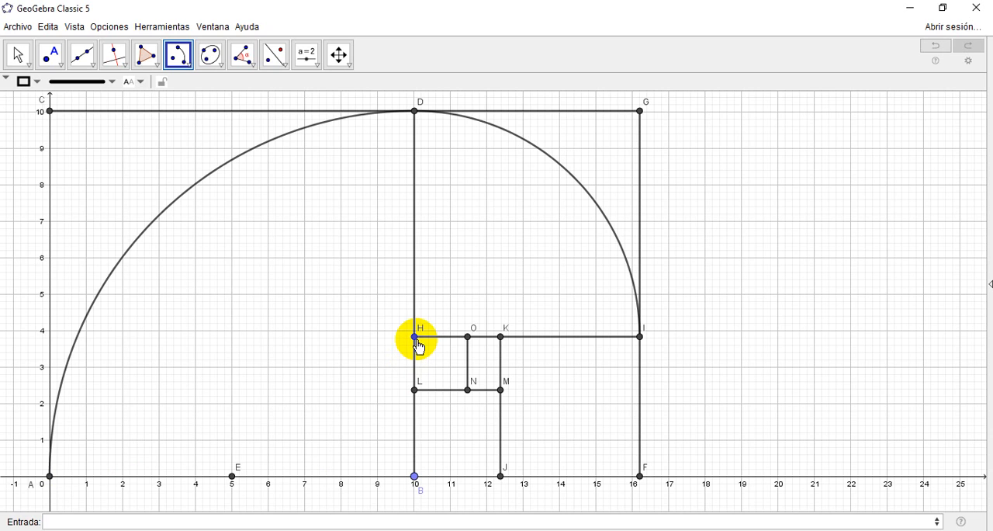
pyautogui.click(501, 337)
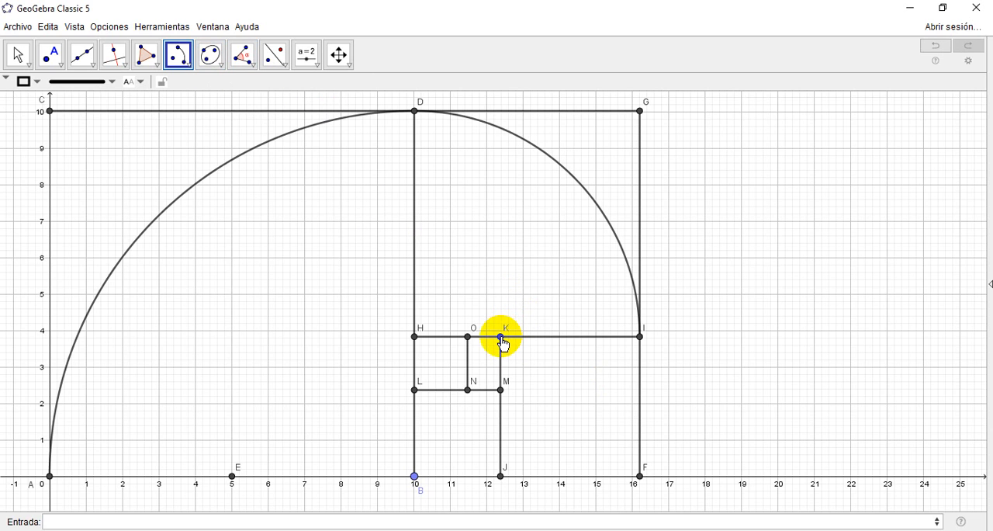
pyautogui.click(500, 476)
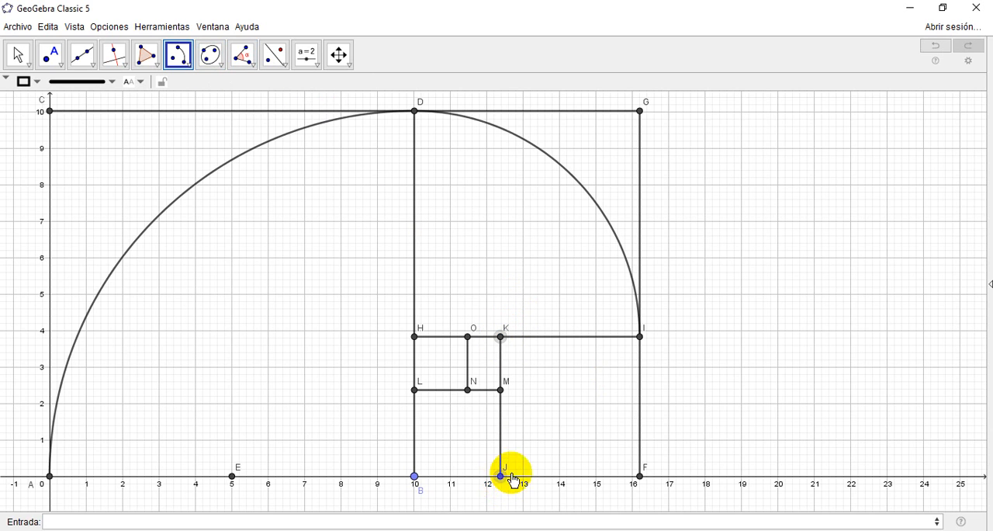
pyautogui.click(640, 338)
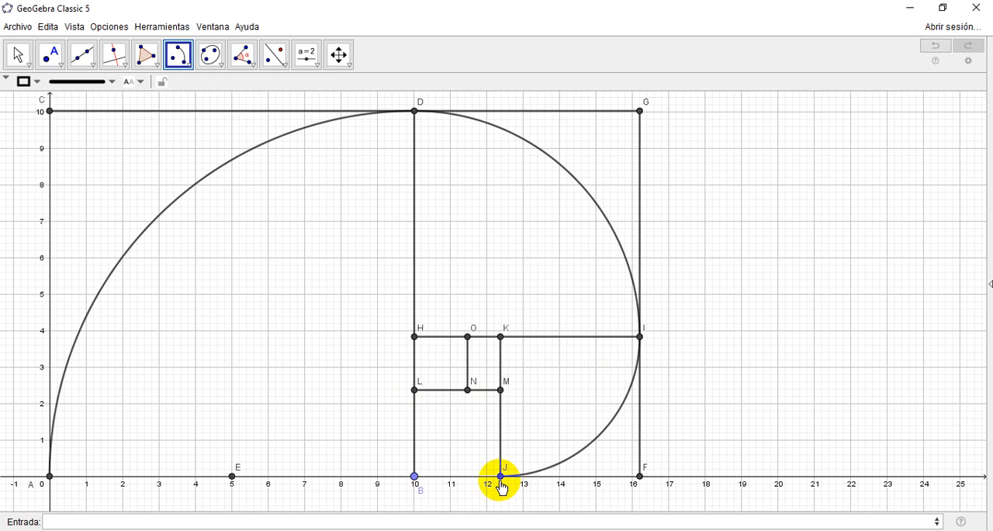
pyautogui.click(501, 390)
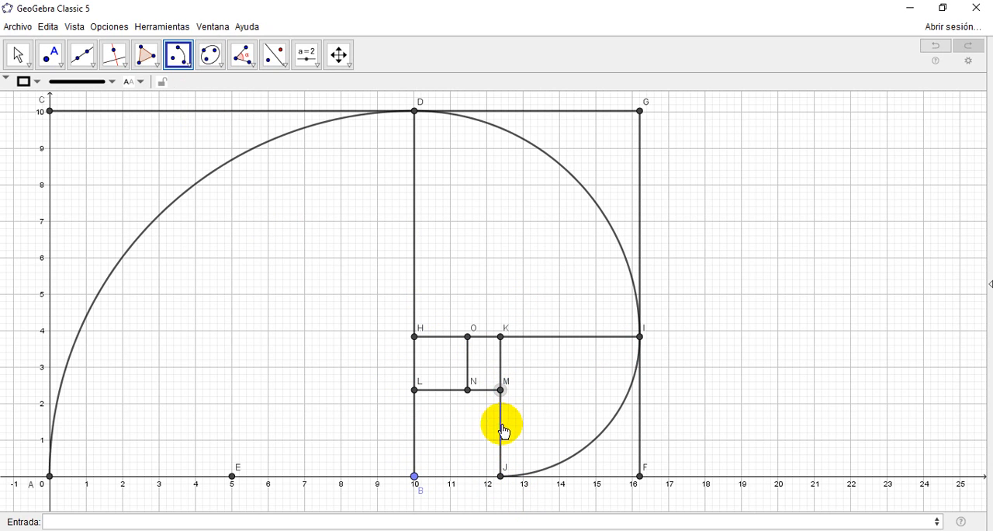
pyautogui.click(501, 476)
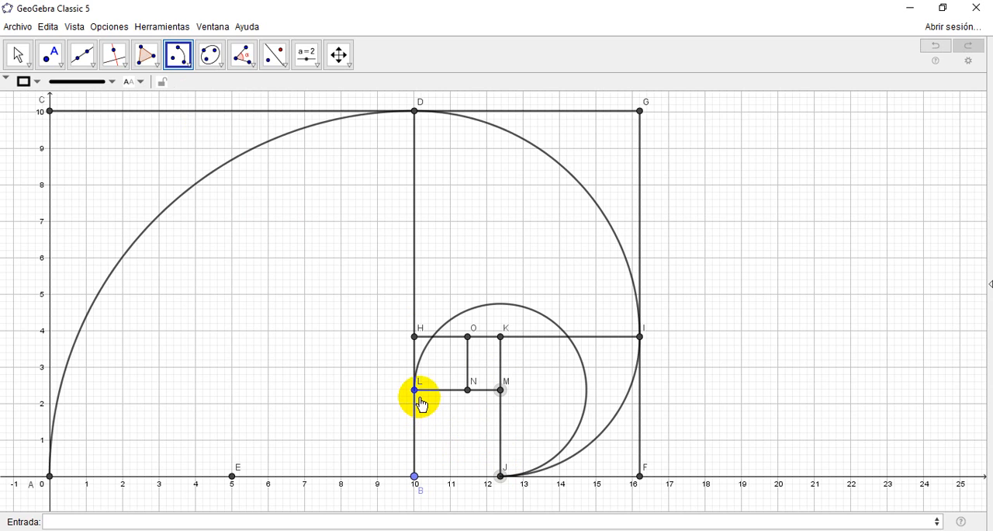
pyautogui.click(179, 54)
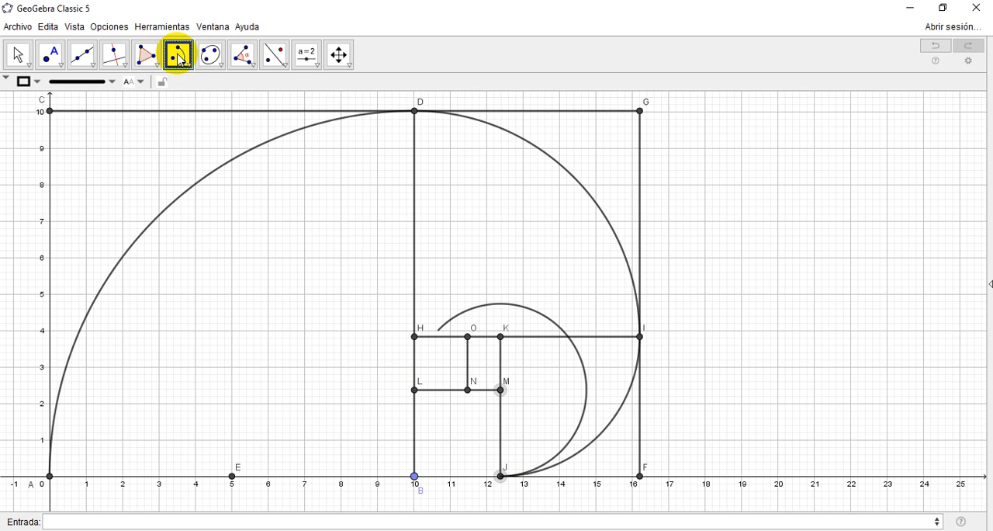
pyautogui.click(18, 55)
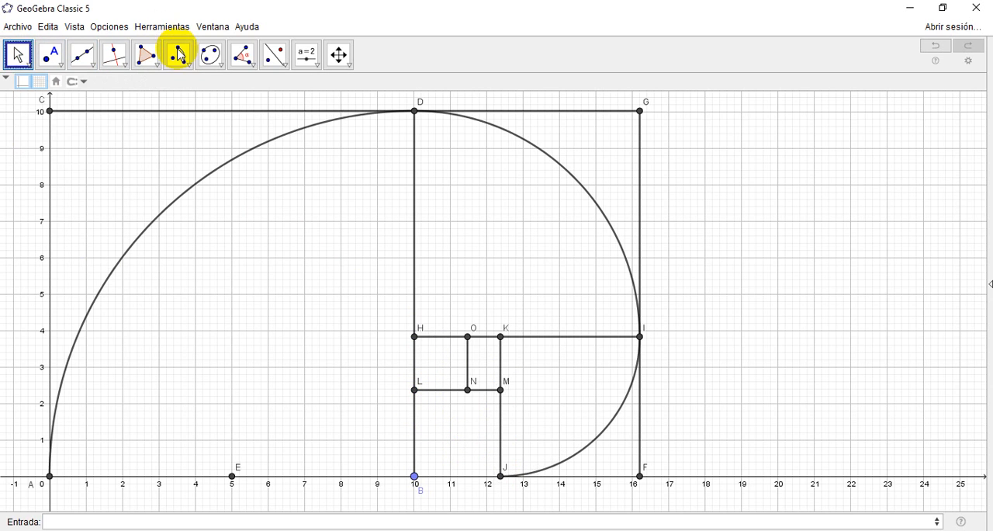
# Step: Draw a circular arc centred at M from L to J inside the fourth square
pyautogui.click(179, 56)
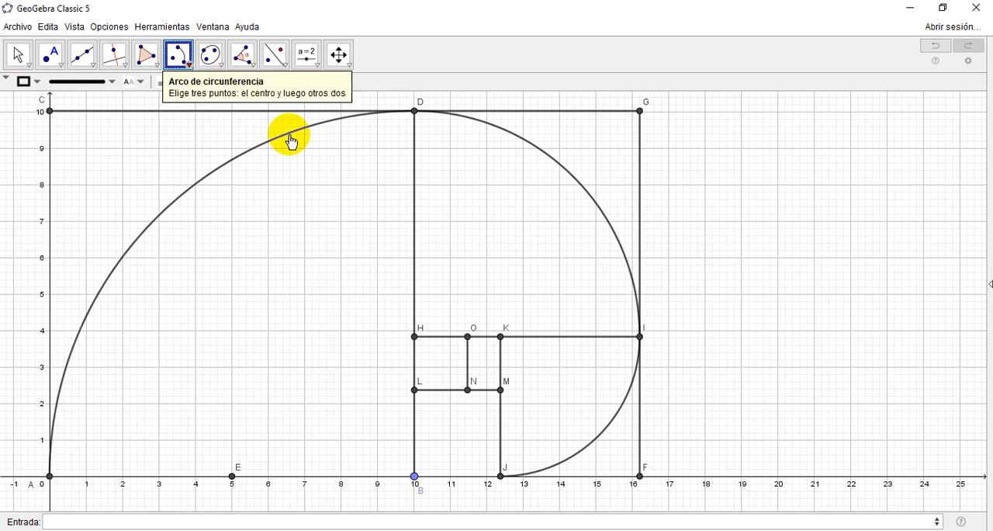
pyautogui.click(501, 389)
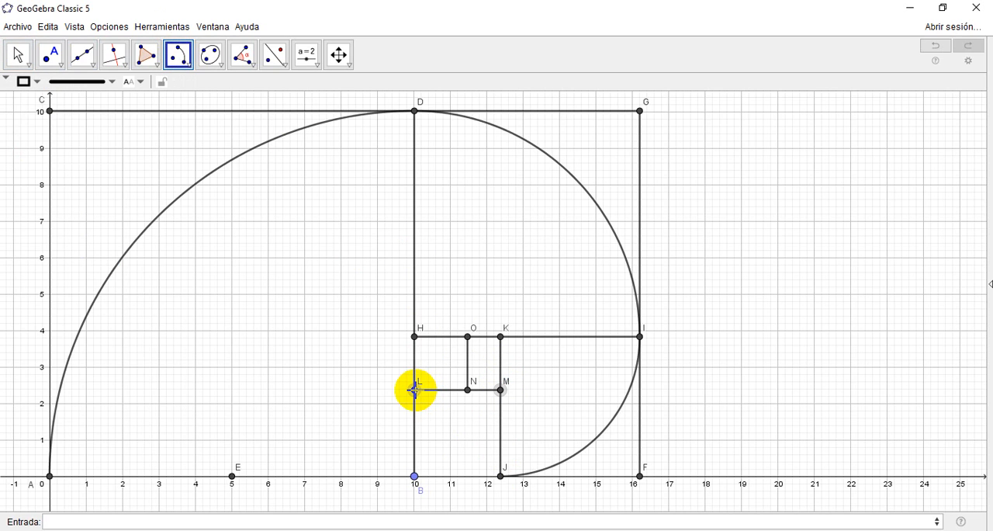
pyautogui.click(415, 389)
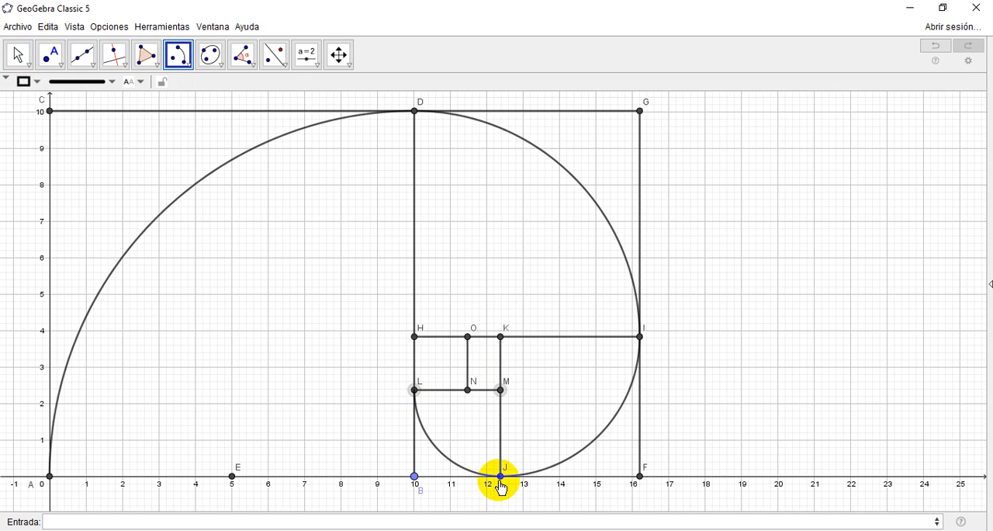
pyautogui.click(500, 477)
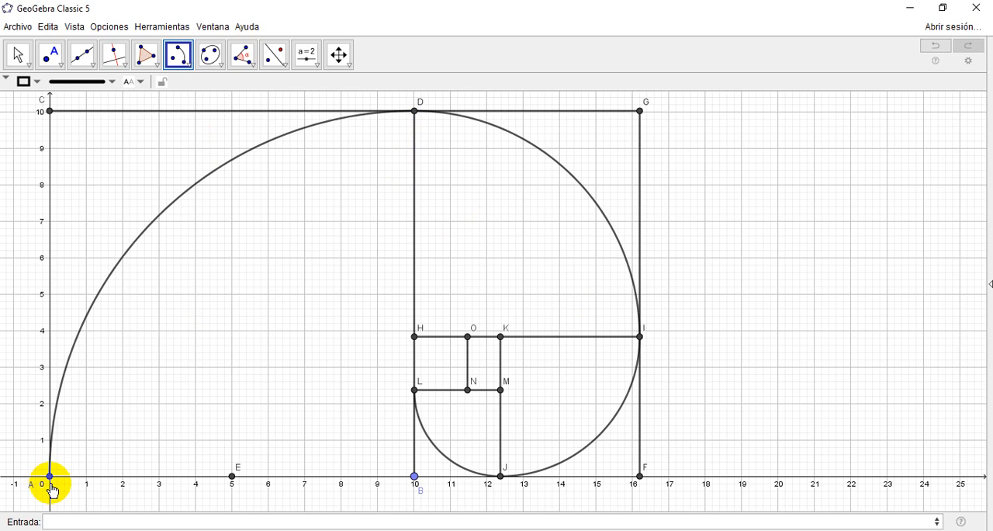
# Step: Draw a circular arc centred at N from O to L inside the smallest square
pyautogui.click(415, 478)
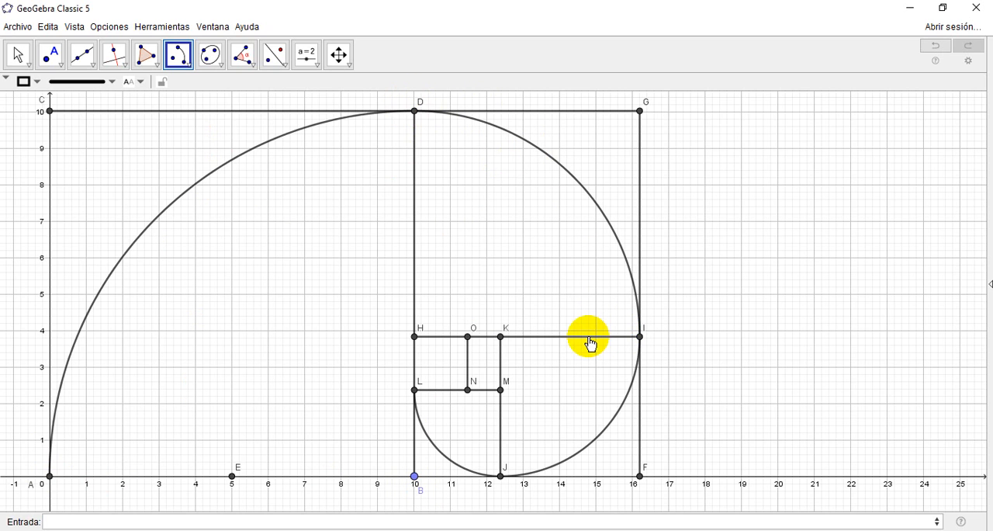
pyautogui.click(414, 117)
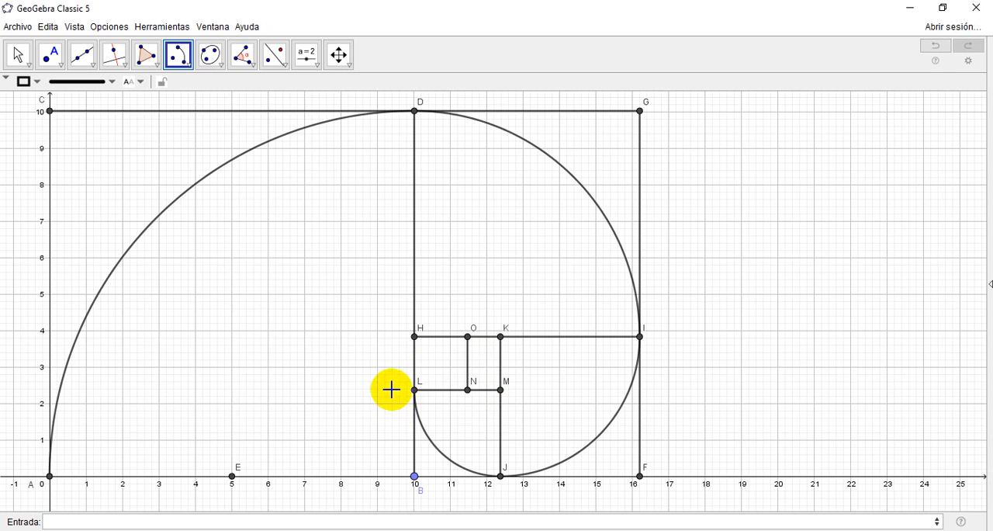
pyautogui.click(468, 390)
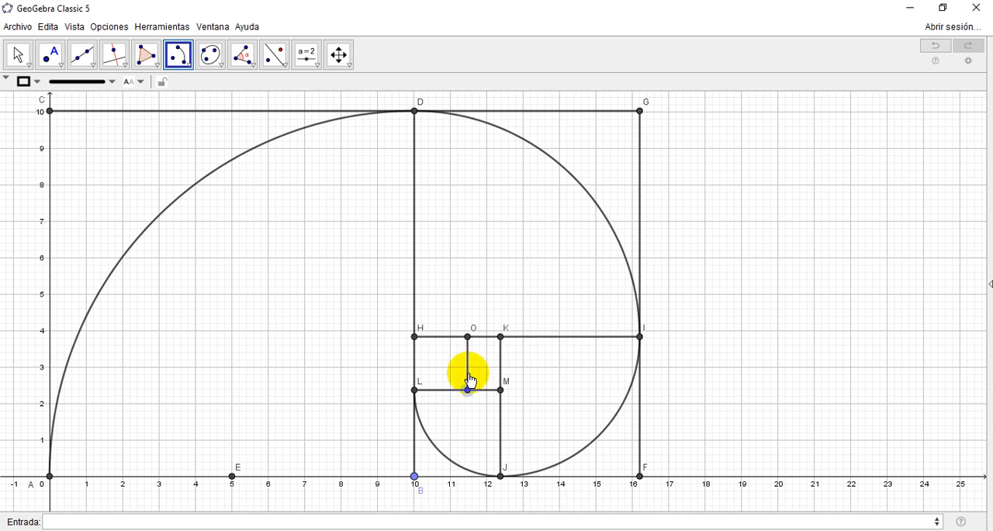
pyautogui.click(468, 336)
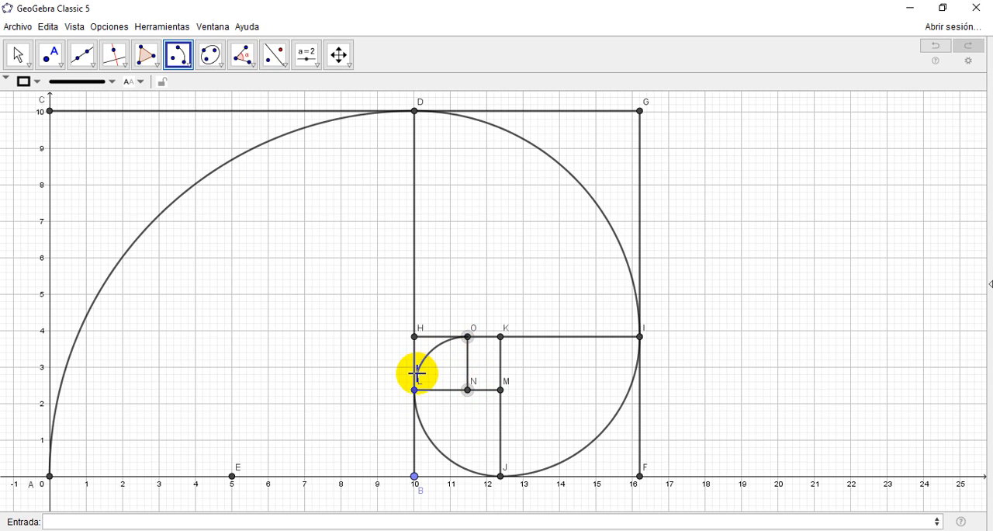
pyautogui.click(416, 389)
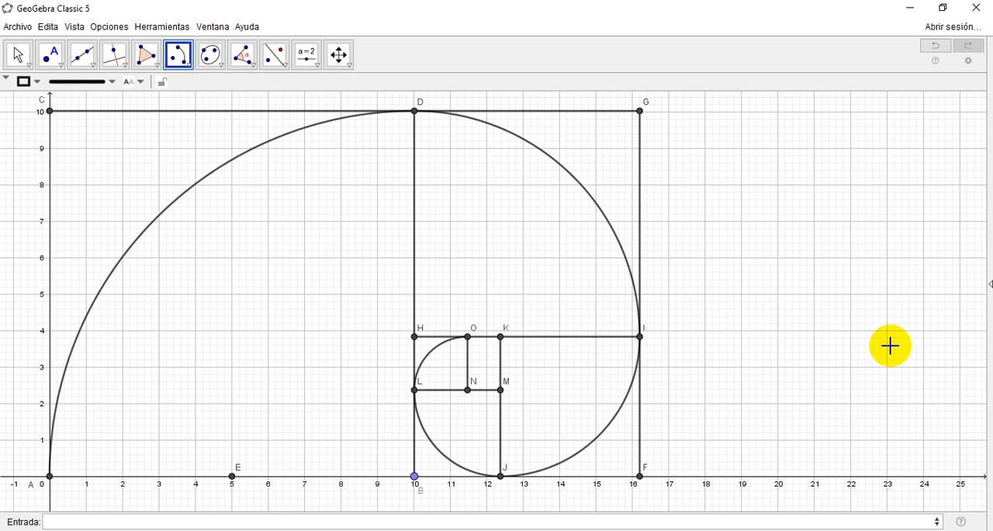
# Step: Show the Algebra View to examine the entries of the spiral's arcs, and hide it again
pyautogui.click(75, 27)
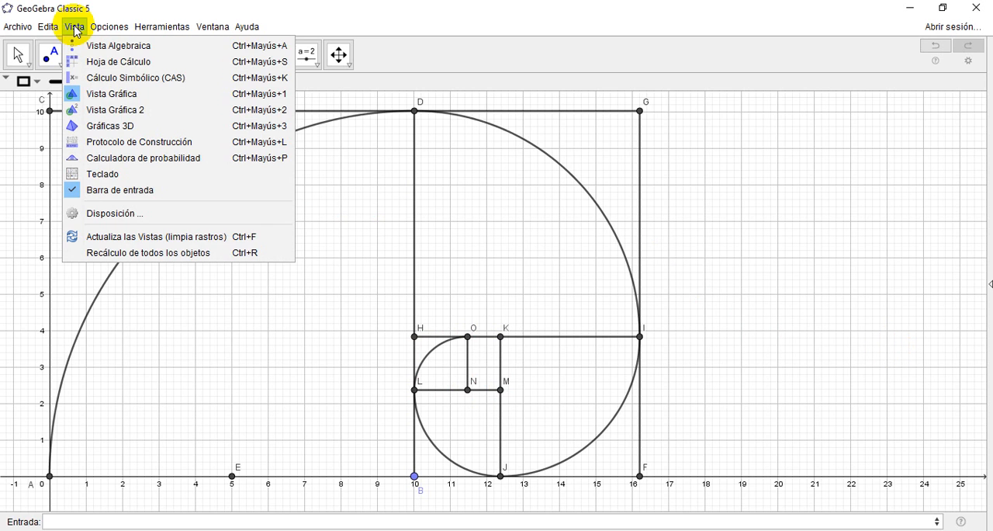
pyautogui.click(83, 45)
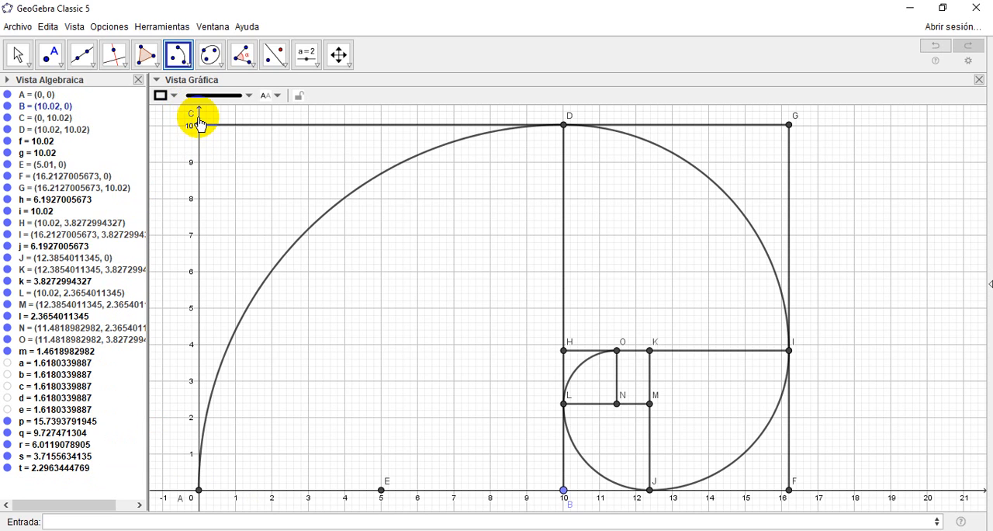
pyautogui.click(138, 81)
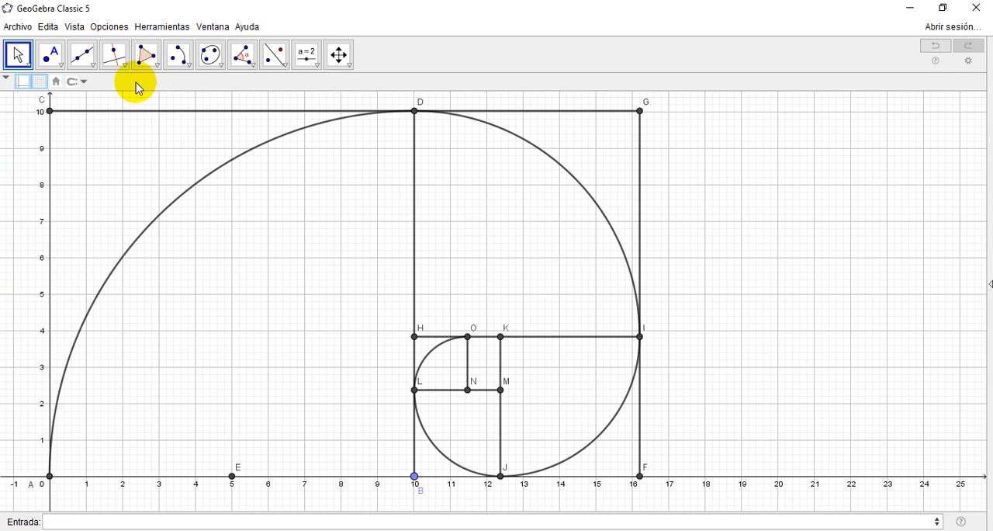
# Step: Colour the two largest spiral arcs, from A to D and from D to I, red
pyautogui.click(181, 204)
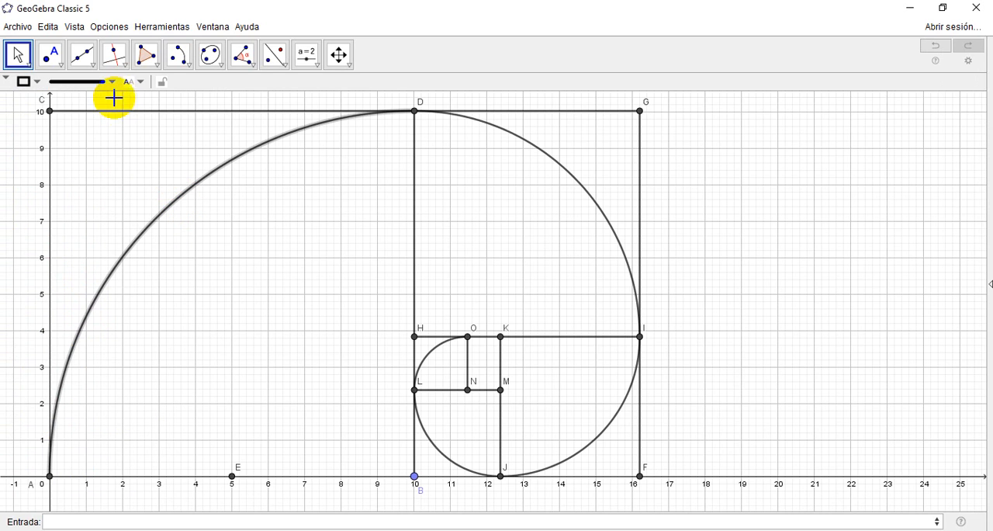
pyautogui.click(24, 80)
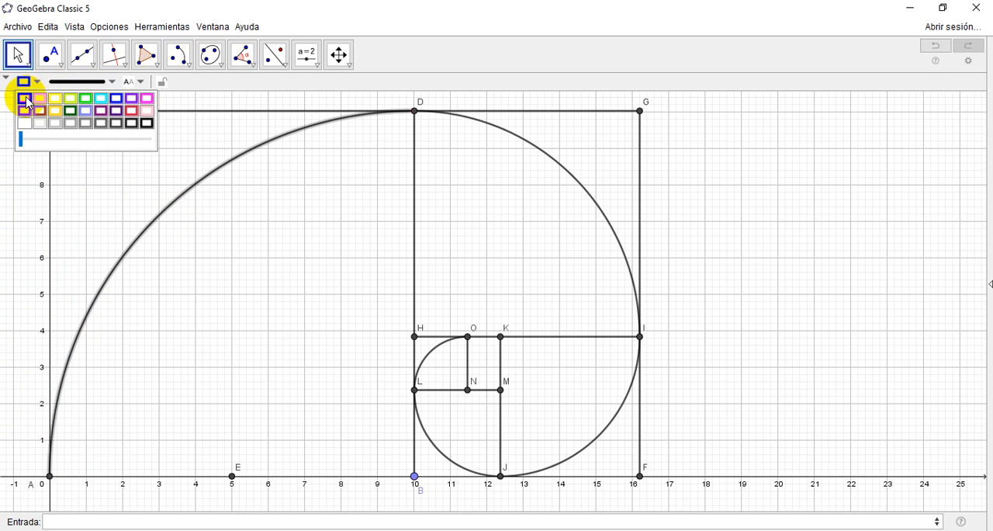
pyautogui.click(25, 100)
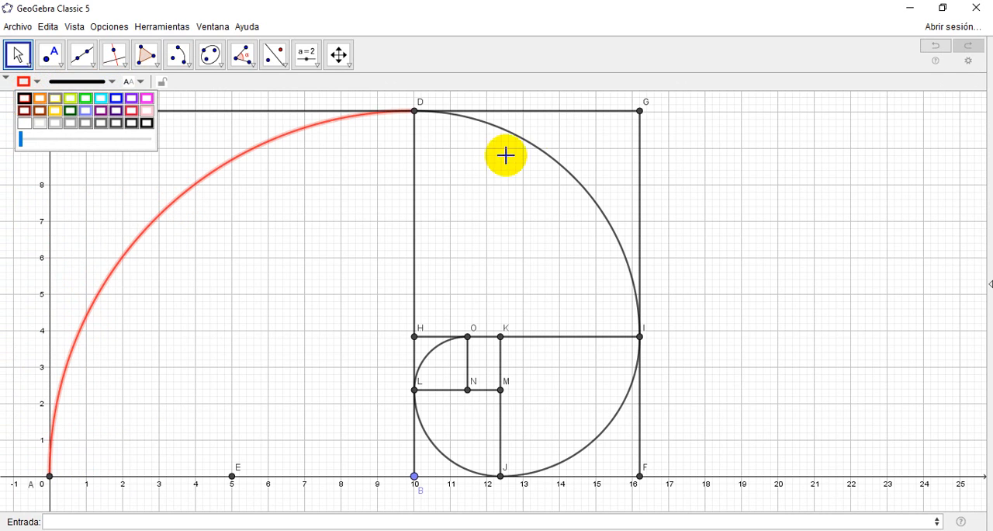
pyautogui.click(550, 164)
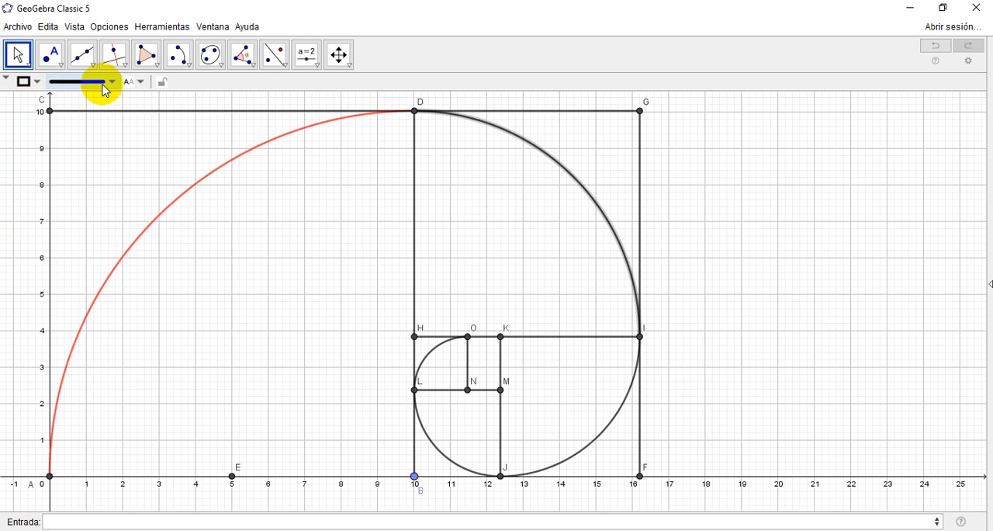
pyautogui.click(24, 81)
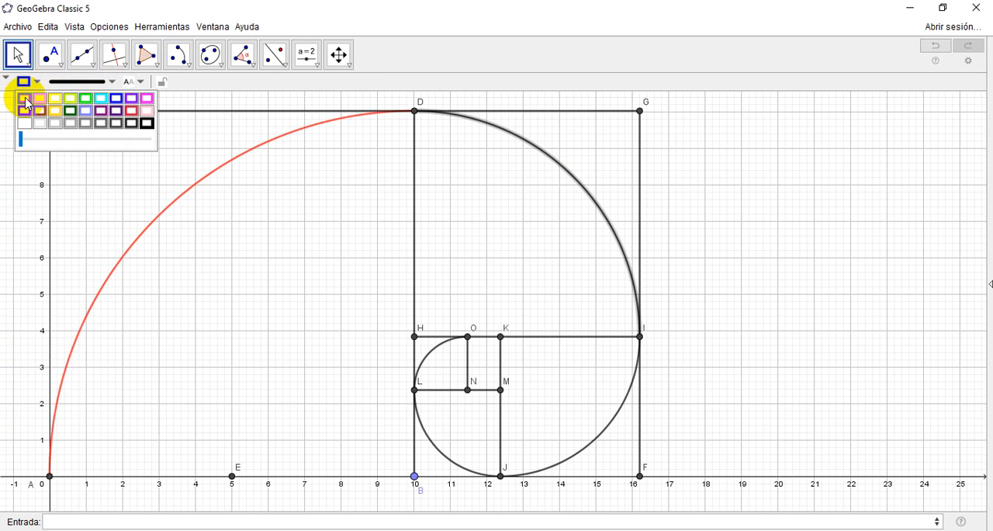
pyautogui.click(27, 101)
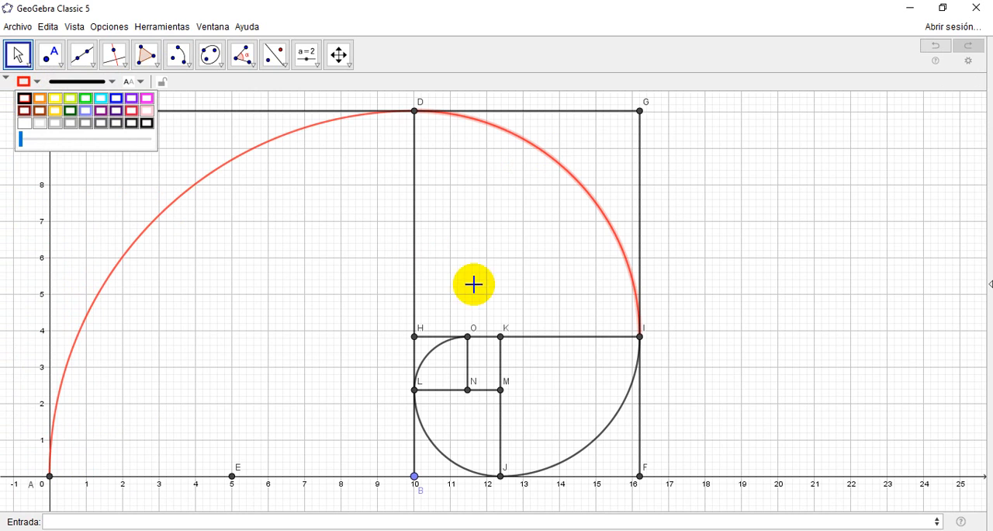
# Step: Colour the three remaining spiral arcs red: from I to J, from J to L and from L to O
pyautogui.click(613, 425)
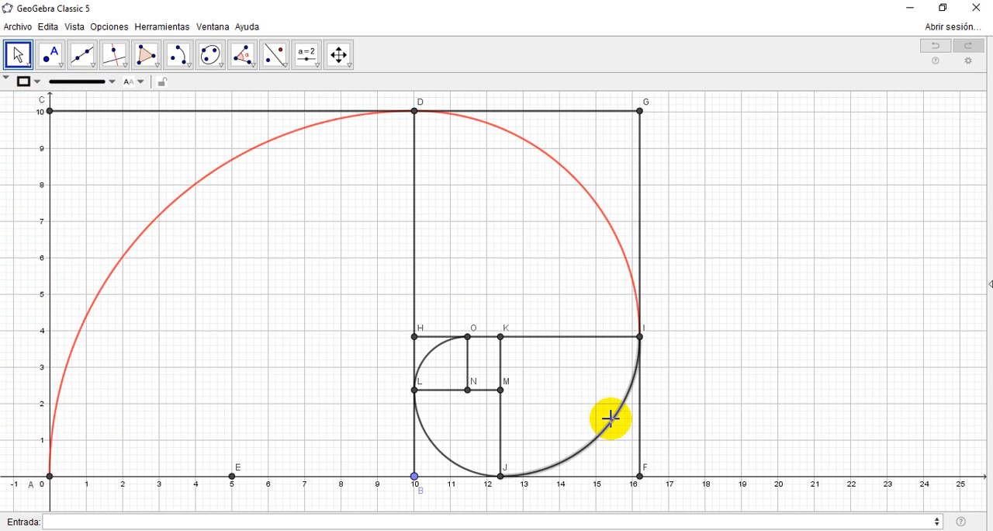
pyautogui.click(34, 82)
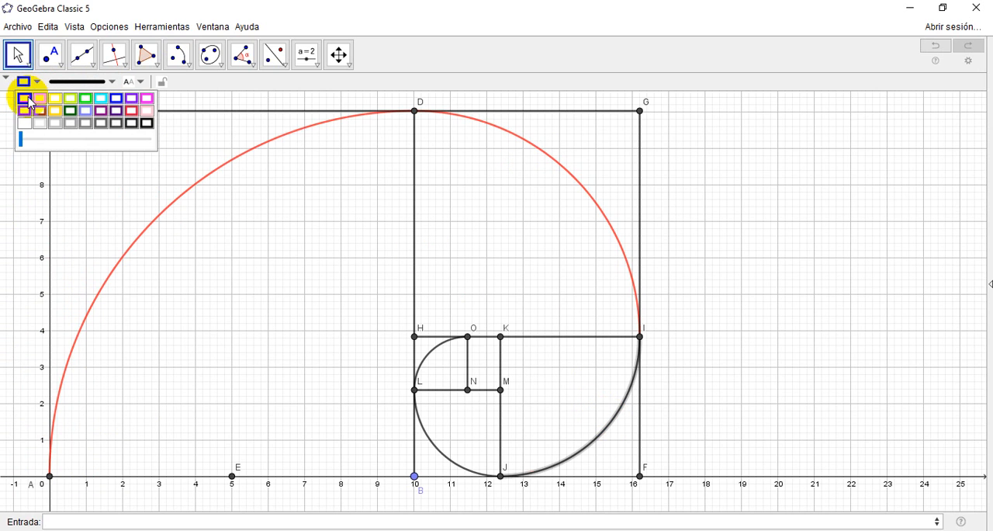
pyautogui.click(29, 102)
pyautogui.click(433, 446)
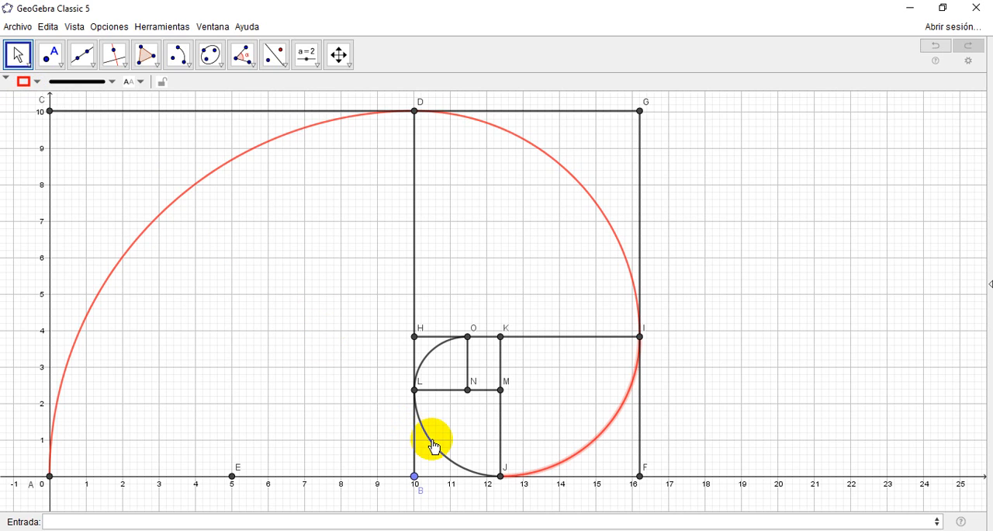
pyautogui.click(433, 446)
pyautogui.click(34, 81)
pyautogui.click(27, 110)
pyautogui.click(26, 102)
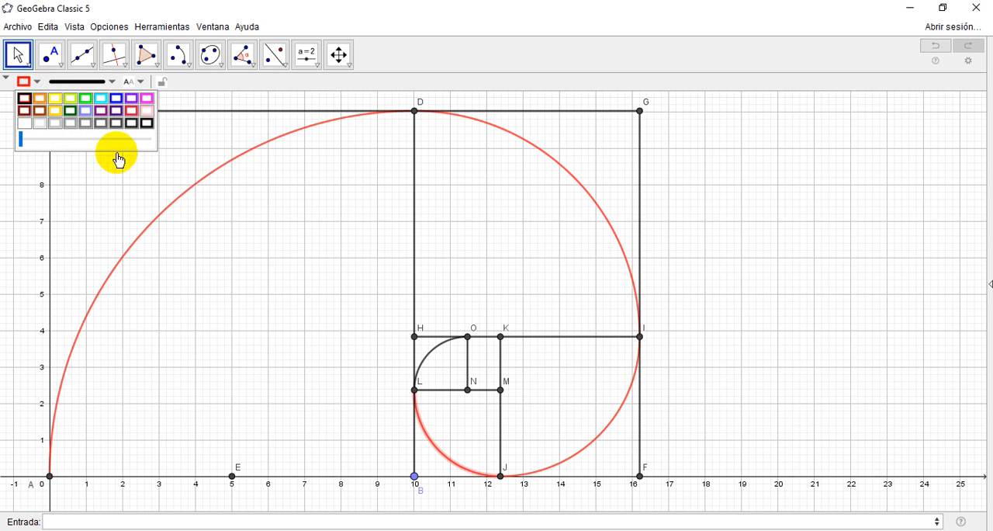
pyautogui.click(425, 355)
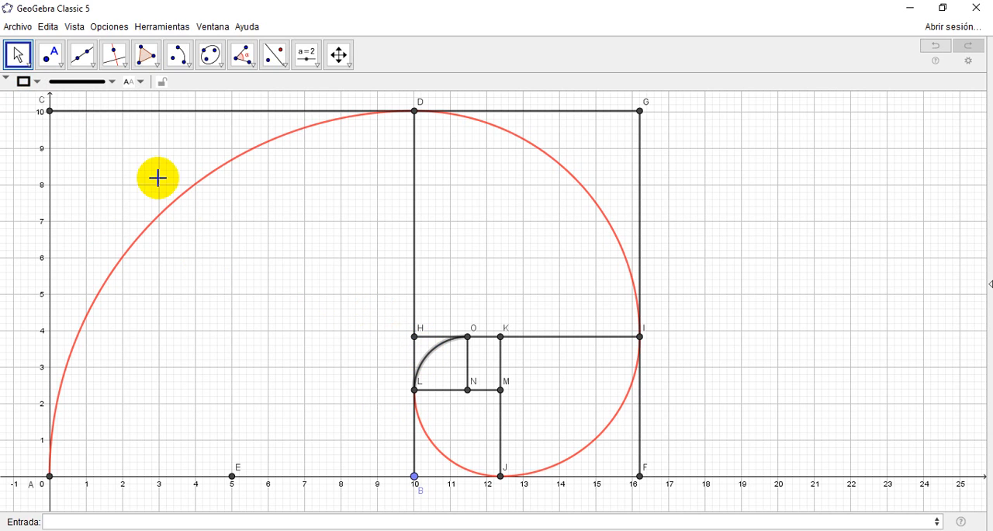
pyautogui.click(28, 81)
pyautogui.click(26, 99)
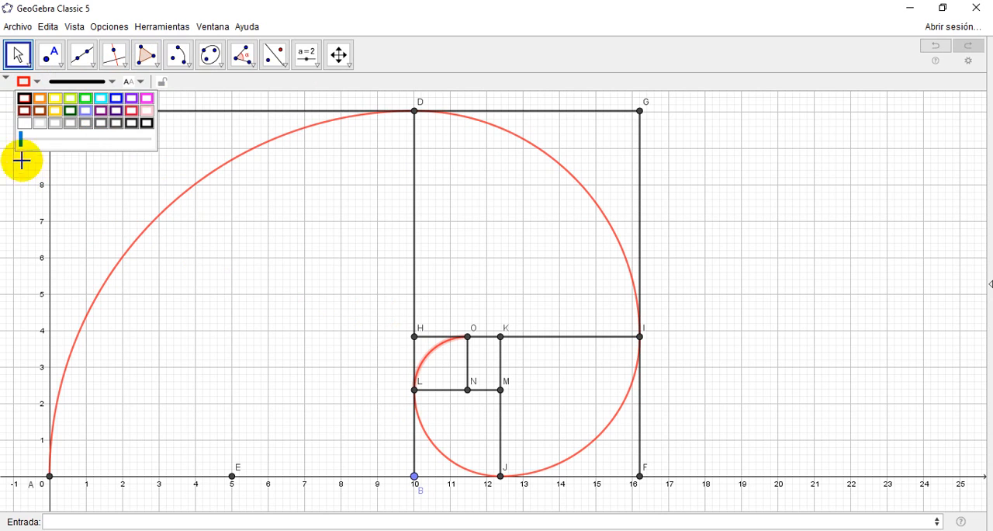
# Step: Enlarge the golden rectangle and its spiral by moving point B along the x-axis to about x = 16.4
pyautogui.click(17, 61)
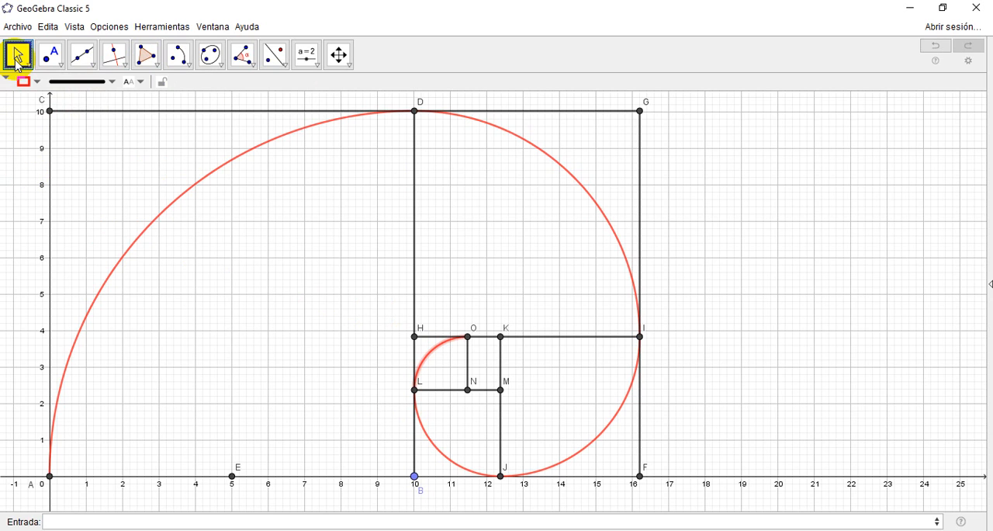
pyautogui.click(17, 62)
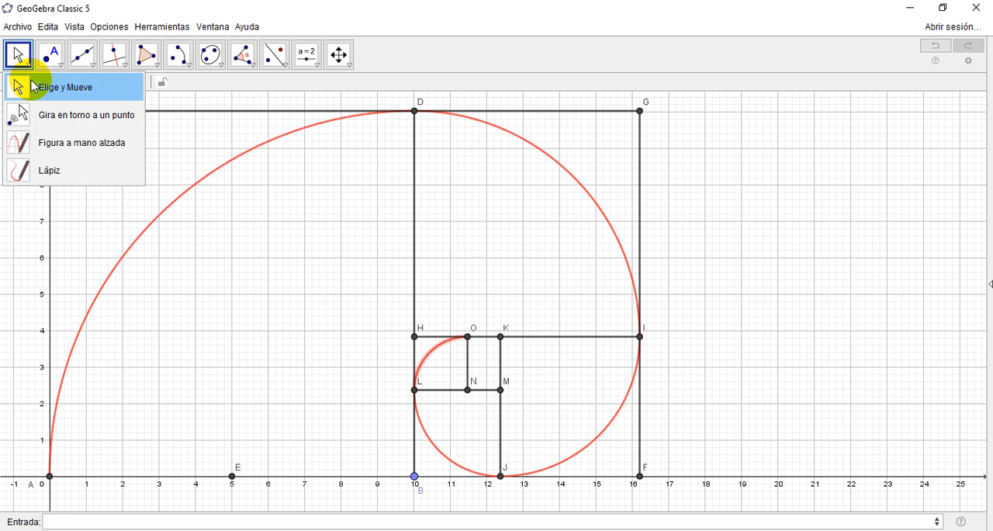
pyautogui.click(24, 86)
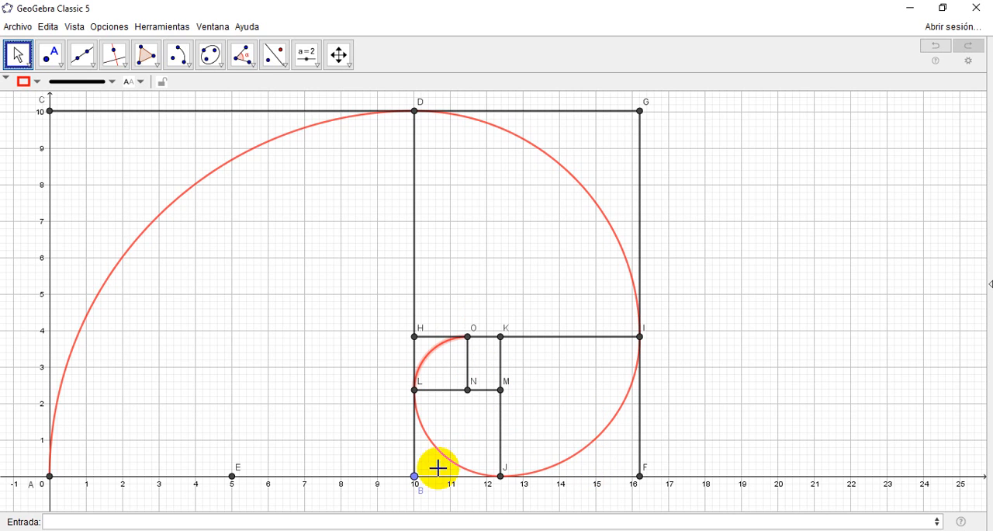
pyautogui.moveTo(414, 476); pyautogui.dragTo(649, 401)
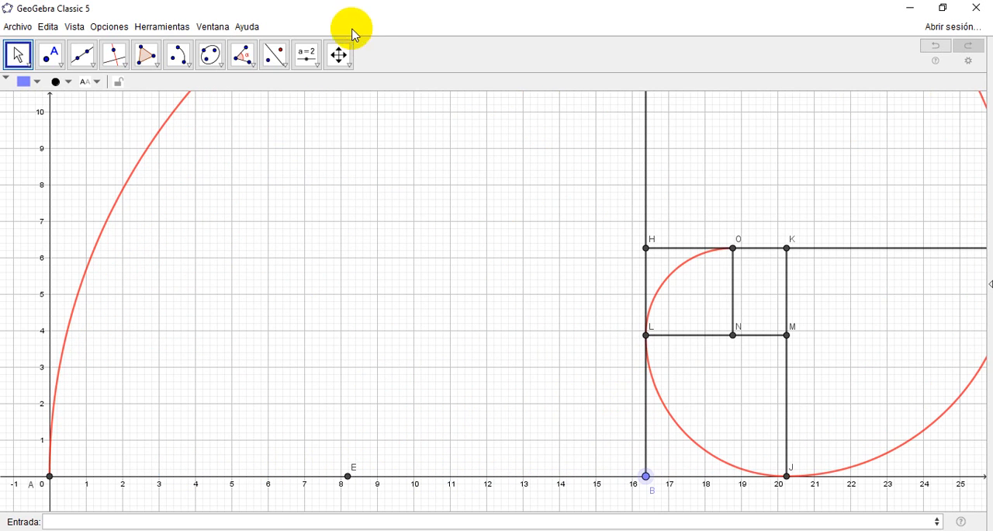
pyautogui.click(340, 54)
pyautogui.moveTo(444, 292); pyautogui.dragTo(340, 274)
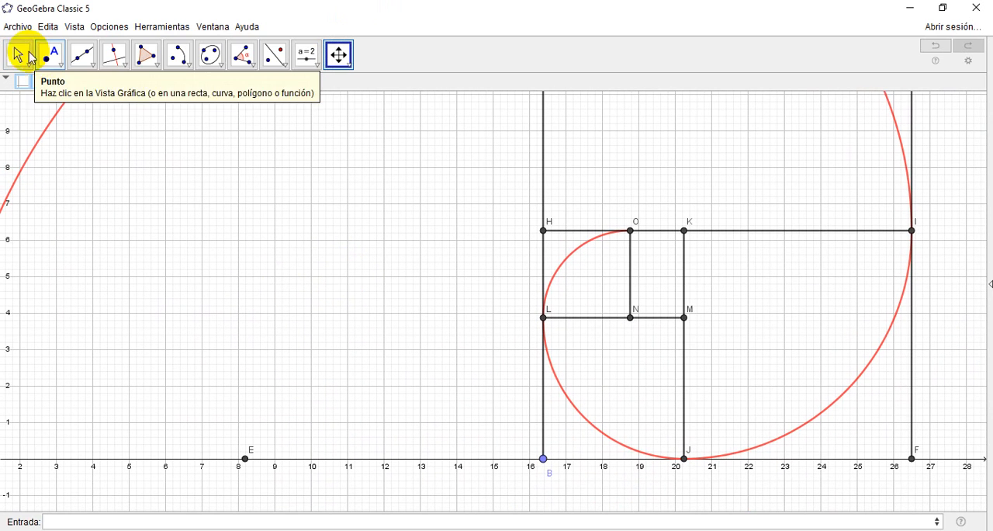
# Step: Shrink the golden rectangle and its spiral by moving point B back along the x-axis to x = 9.68
pyautogui.click(17, 54)
pyautogui.moveTo(540, 459); pyautogui.dragTo(286, 464)
pyautogui.click(339, 54)
pyautogui.moveTo(585, 330); pyautogui.dragTo(734, 335)
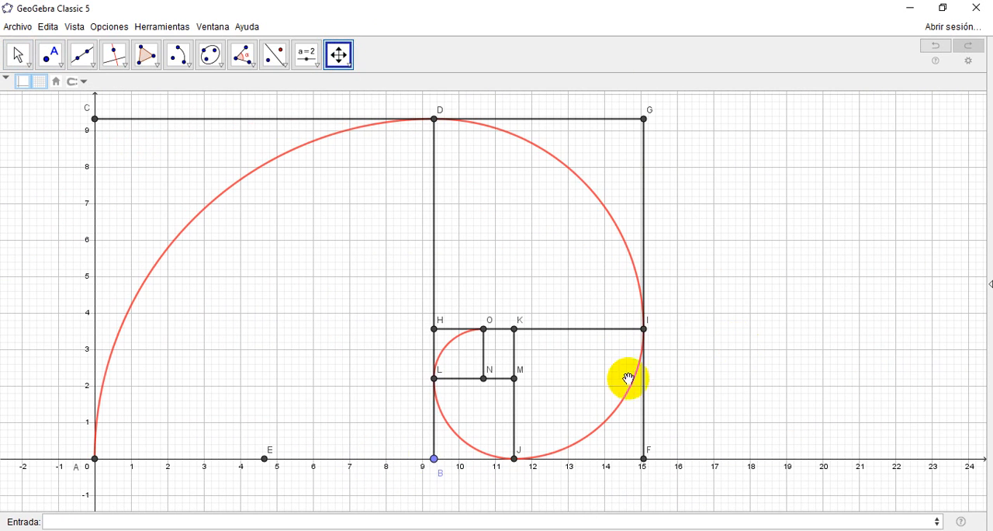
pyautogui.click(19, 54)
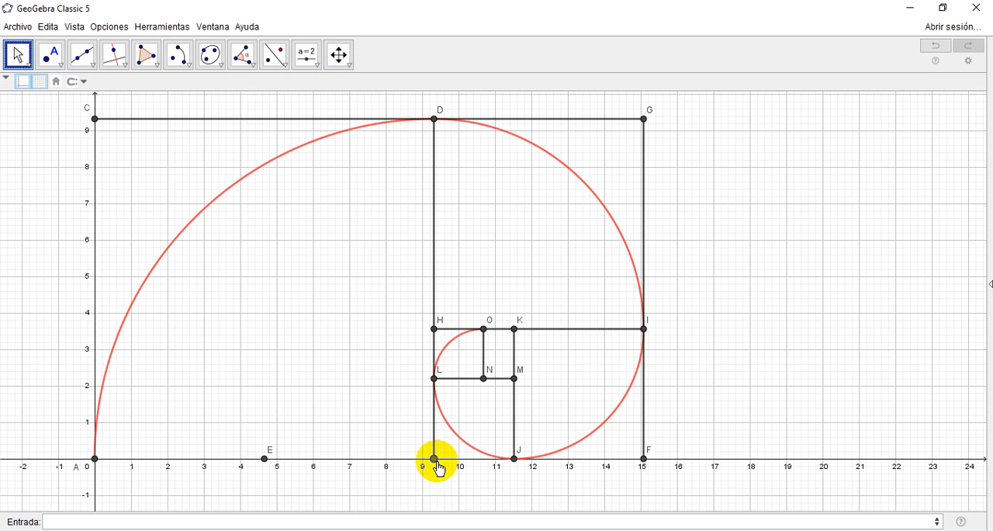
pyautogui.moveTo(438, 466); pyautogui.dragTo(450, 466)
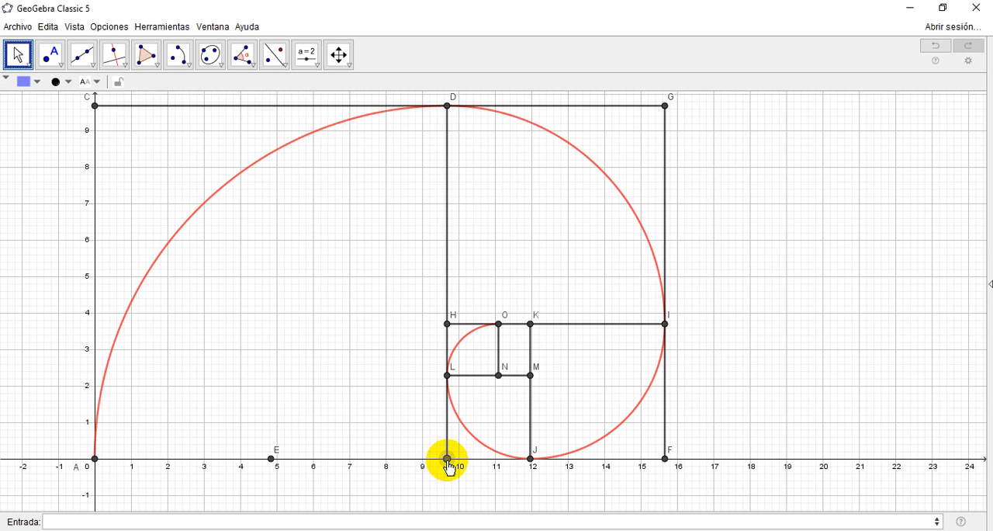
pyautogui.click(341, 53)
pyautogui.moveTo(780, 291); pyautogui.dragTo(768, 322)
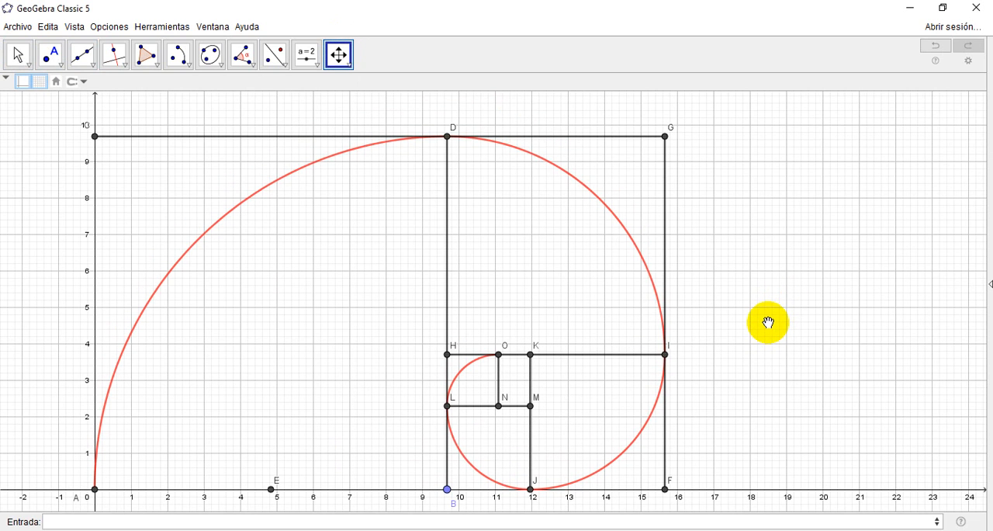
# Step: Show the Algebra View to examine the construction's ratios and arc entries, and hide it again
pyautogui.click(74, 26)
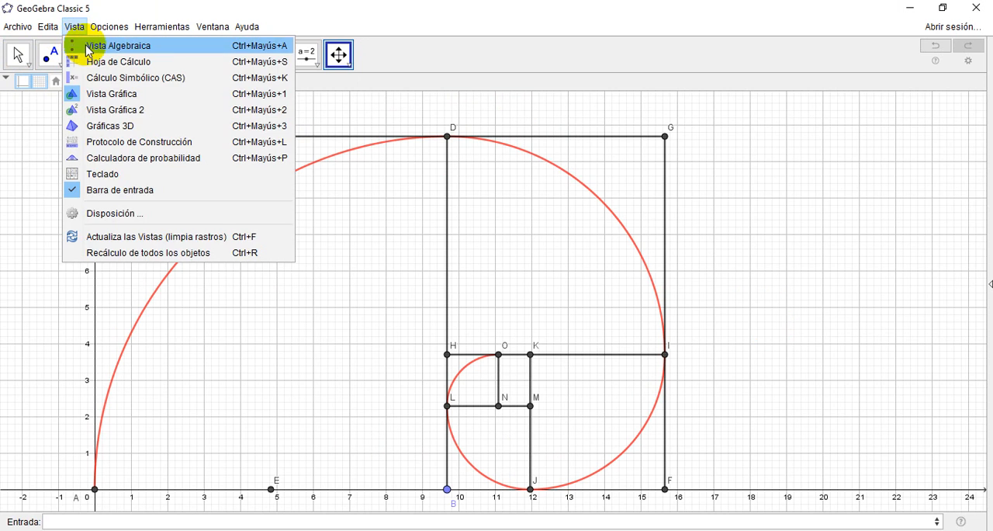
pyautogui.click(87, 51)
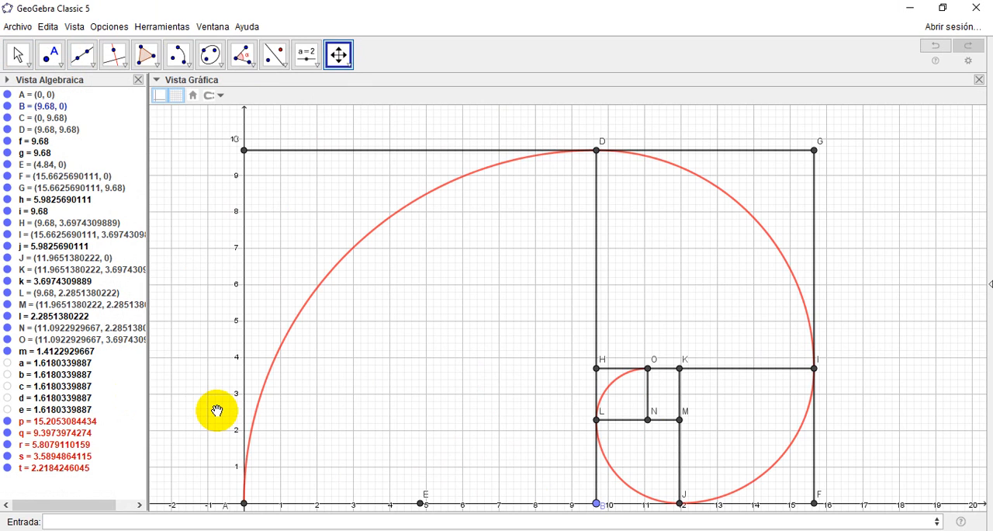
pyautogui.click(138, 80)
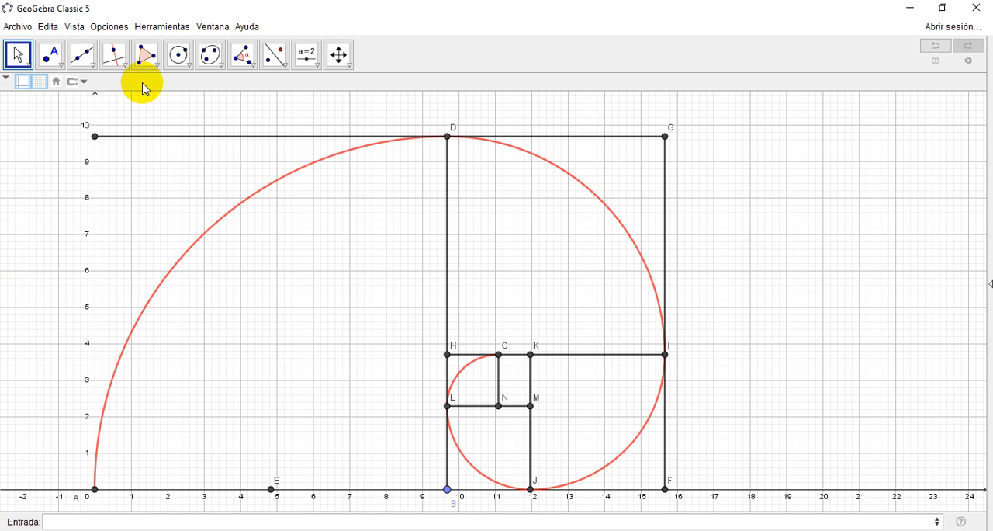
pyautogui.click(74, 27)
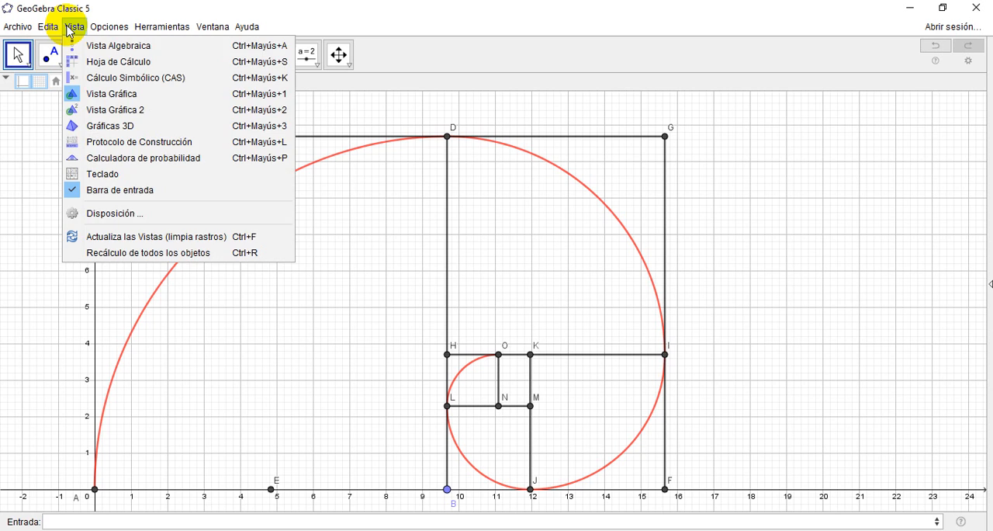
pyautogui.click(83, 47)
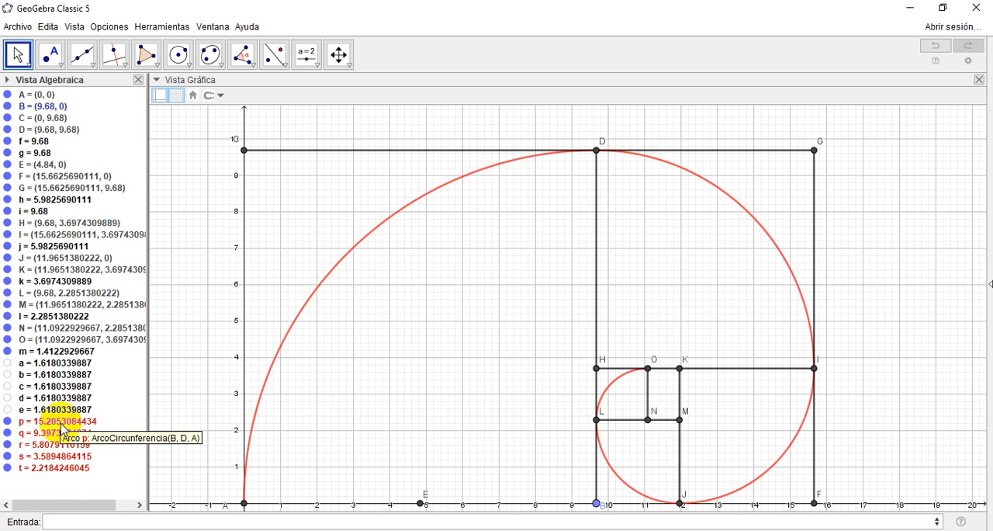
pyautogui.click(138, 80)
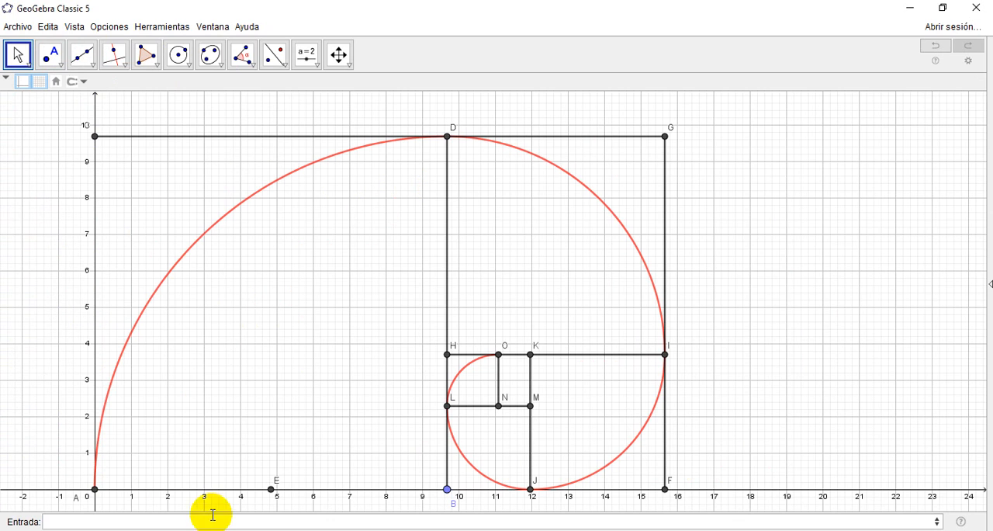
pyautogui.click(448, 490)
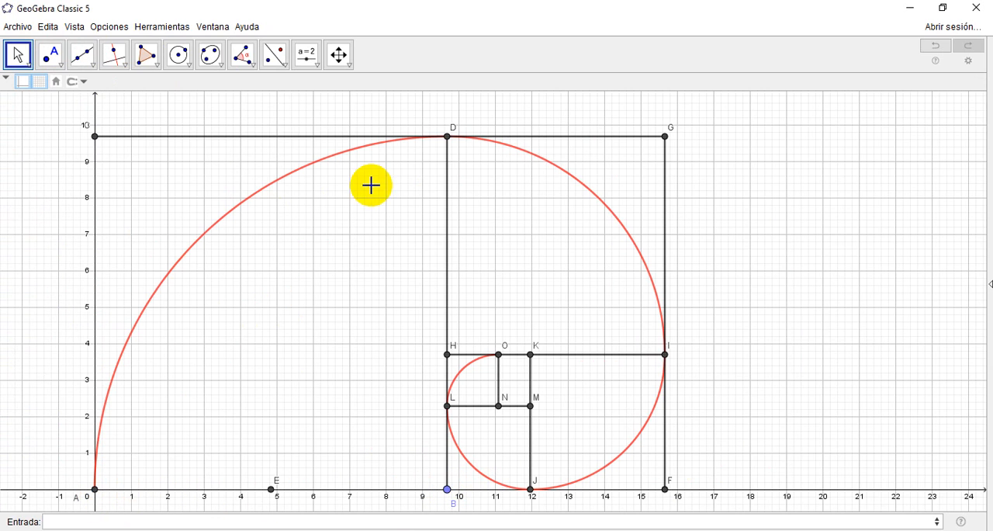
pyautogui.click(446, 138)
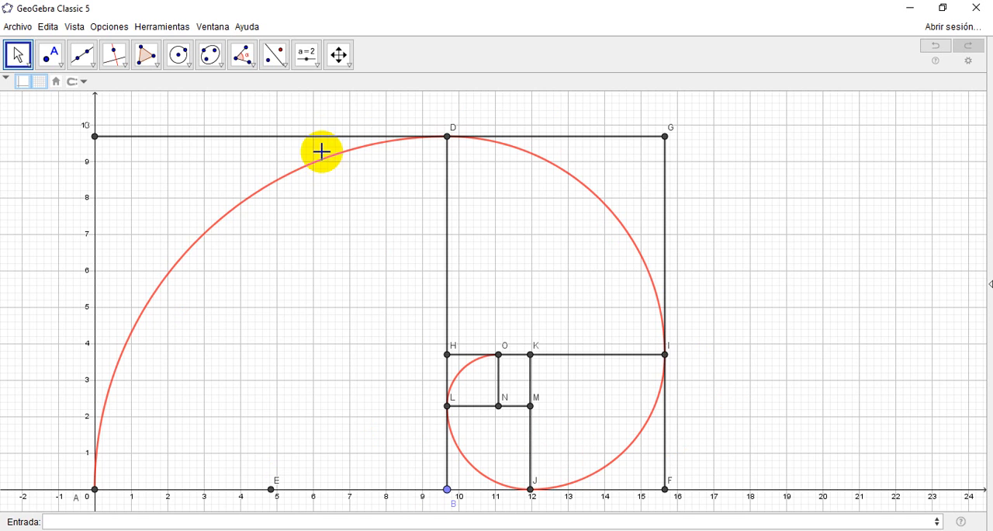
# Step: Hide the five red spiral arcs p, q, r, s and t using the Algebra View, and close that view
pyautogui.click(75, 26)
pyautogui.click(80, 46)
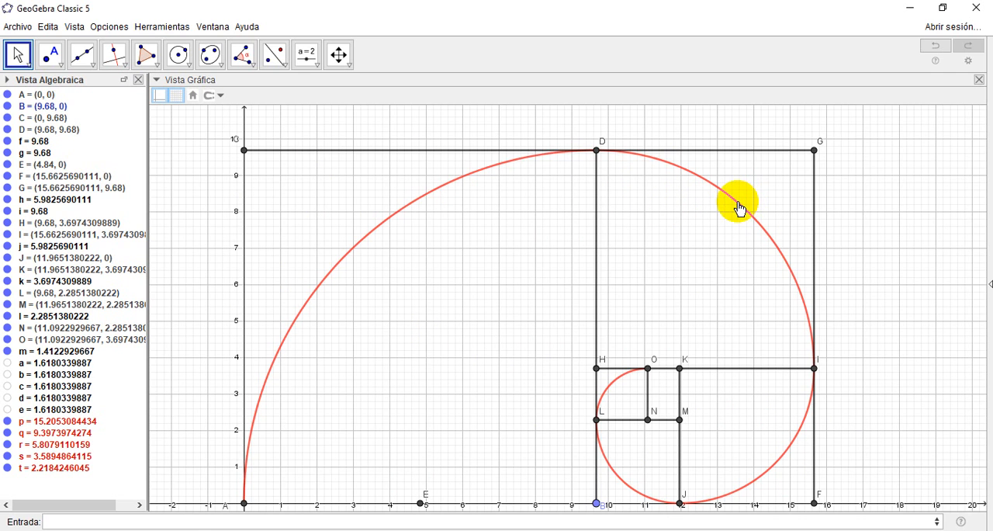
pyautogui.click(9, 425)
pyautogui.click(8, 422)
pyautogui.click(8, 433)
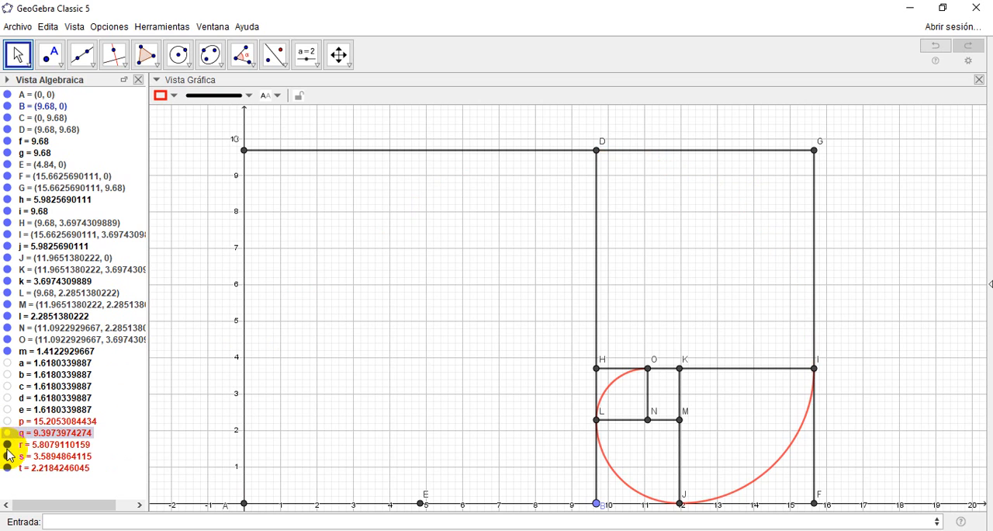
pyautogui.click(8, 445)
pyautogui.click(8, 457)
pyautogui.click(7, 468)
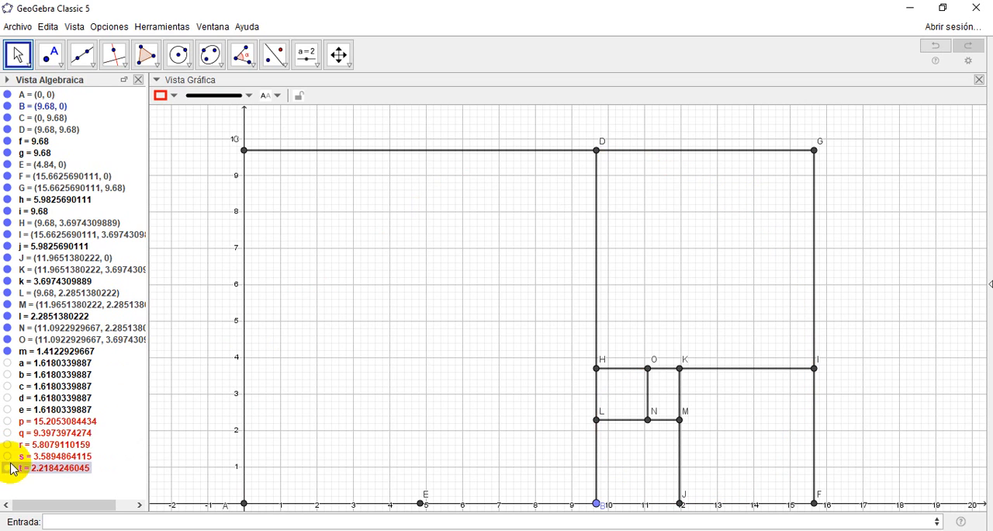
pyautogui.click(137, 81)
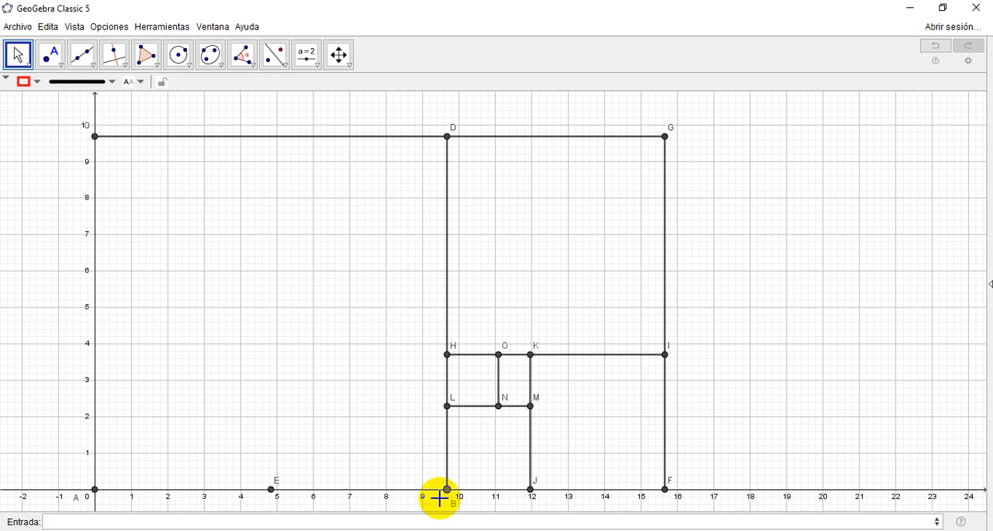
pyautogui.click(338, 54)
pyautogui.moveTo(800, 293); pyautogui.dragTo(781, 284)
# Step: Open a new, empty GeoGebra window and maximise it
pyautogui.click(7, 23)
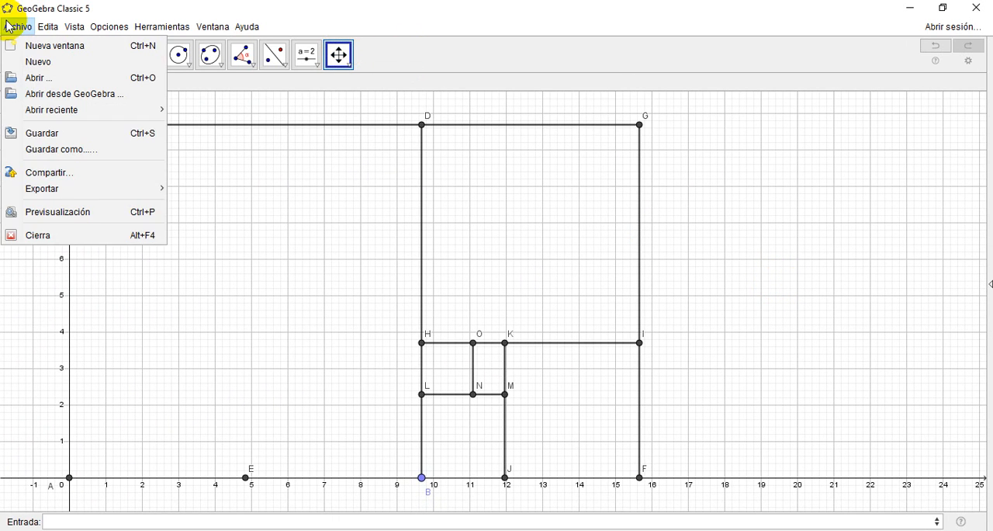
pyautogui.click(62, 49)
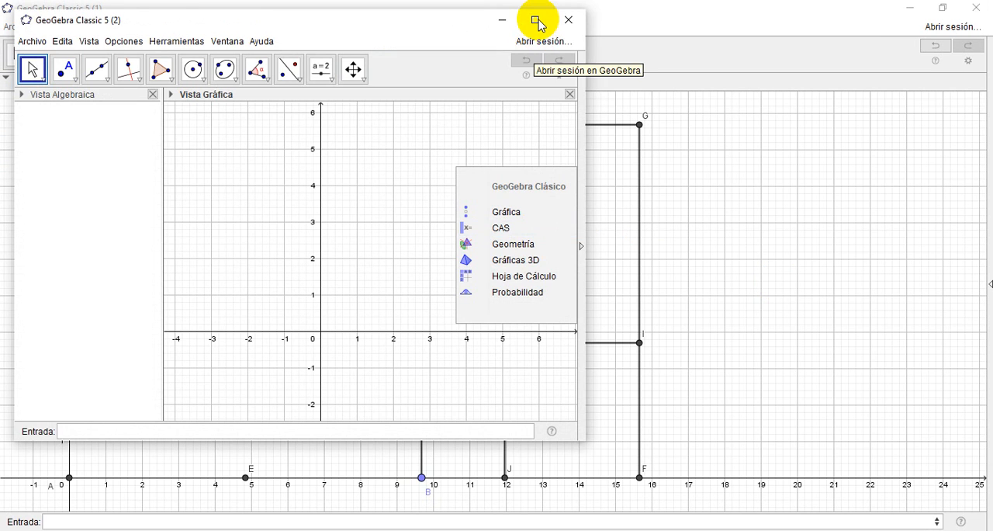
pyautogui.click(535, 20)
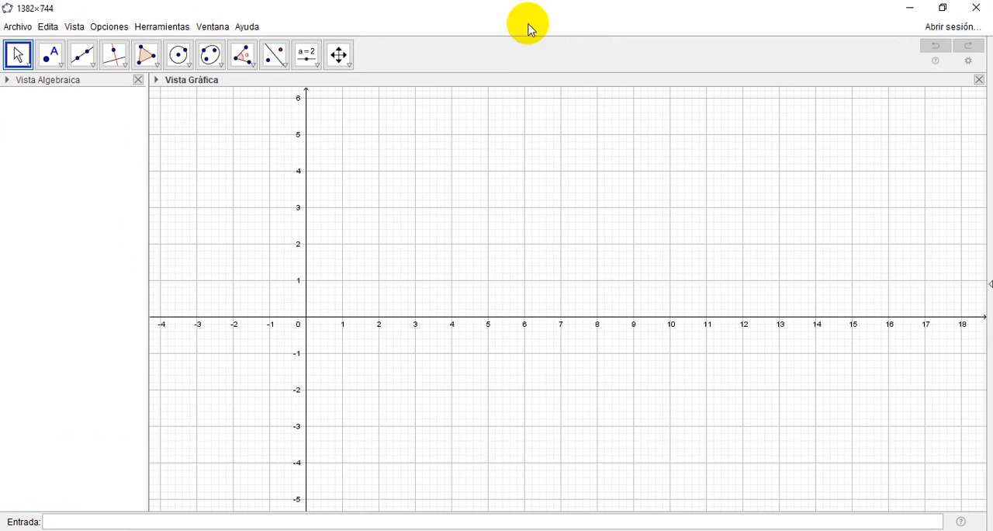
# Step: Define the function y = x restricted to 0<x<5 with the Si(<Condición>, <Entonces>) command
pyautogui.click(95, 521)
pyautogui.write('si')
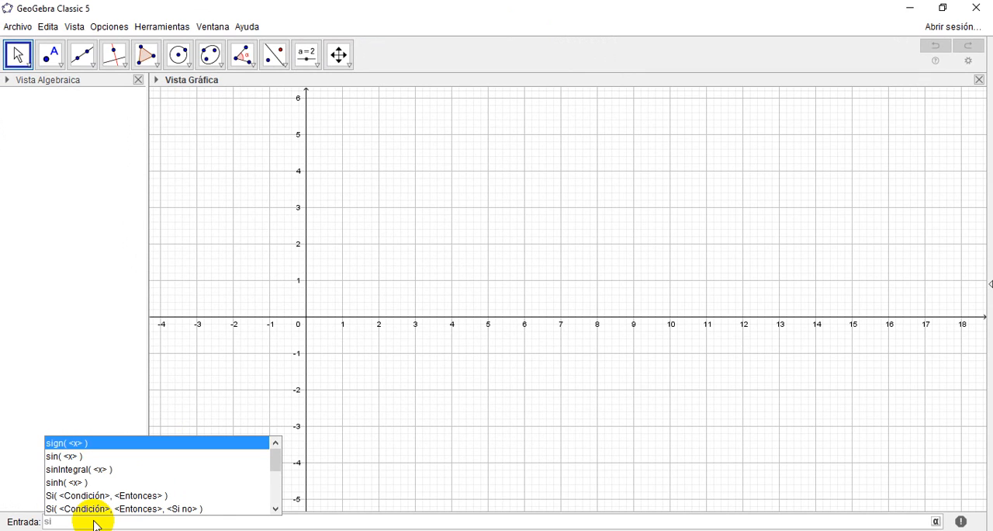
pyautogui.press('Down')
pyautogui.press('Down')
pyautogui.press('Down')
pyautogui.press('Down')
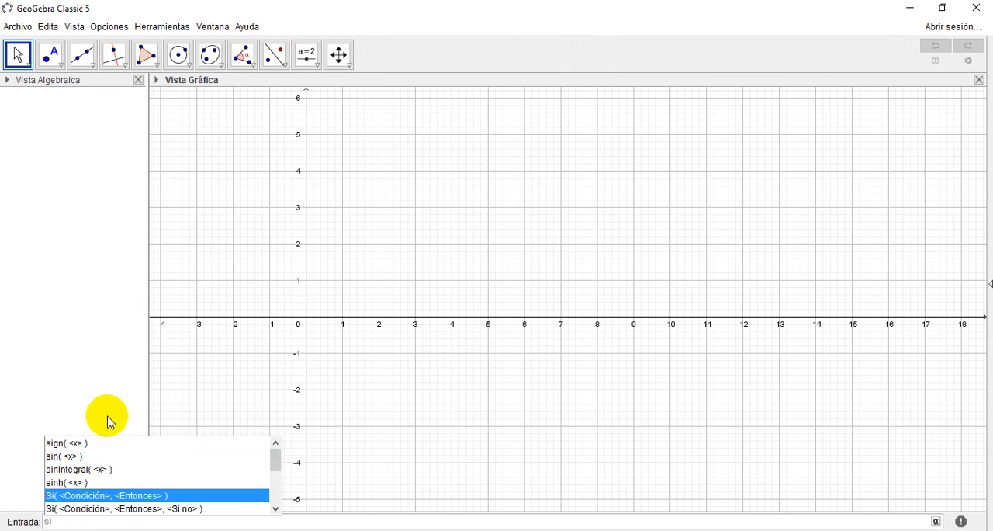
pyautogui.click(99, 497)
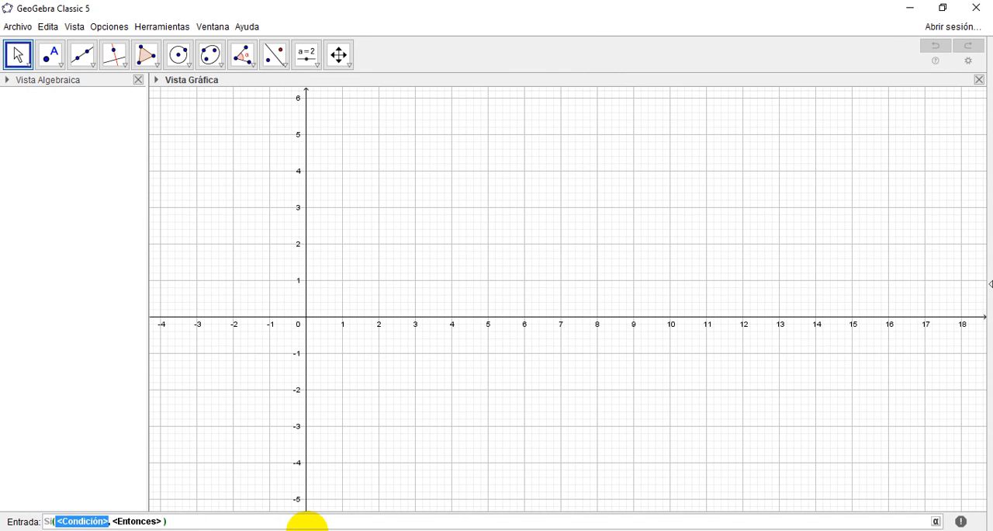
pyautogui.write('0')
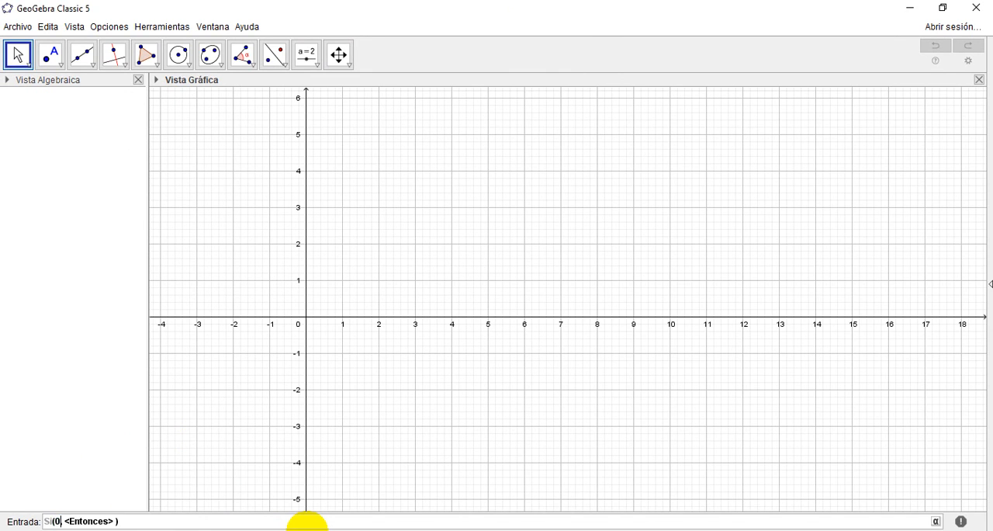
pyautogui.write('<x<5')
pyautogui.press('Tab')
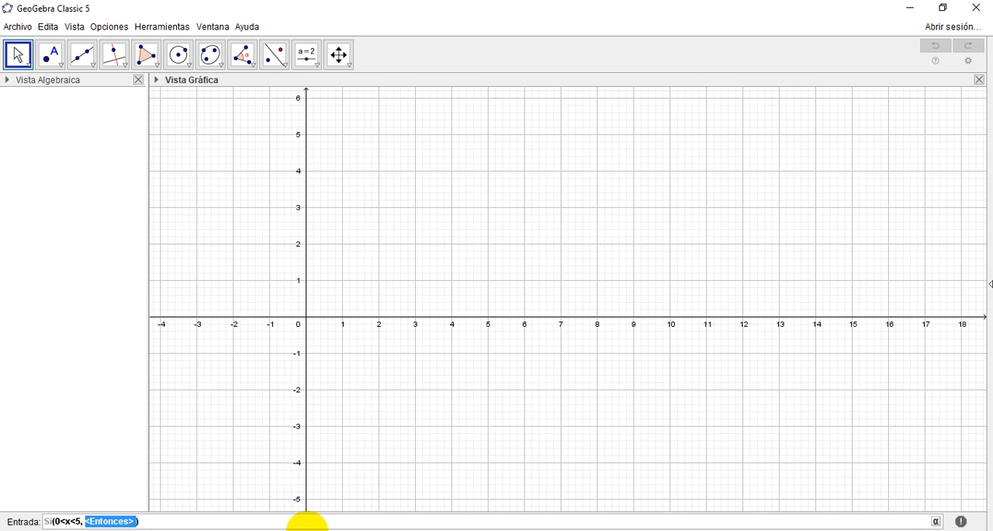
pyautogui.write('x')
pyautogui.press('Return')
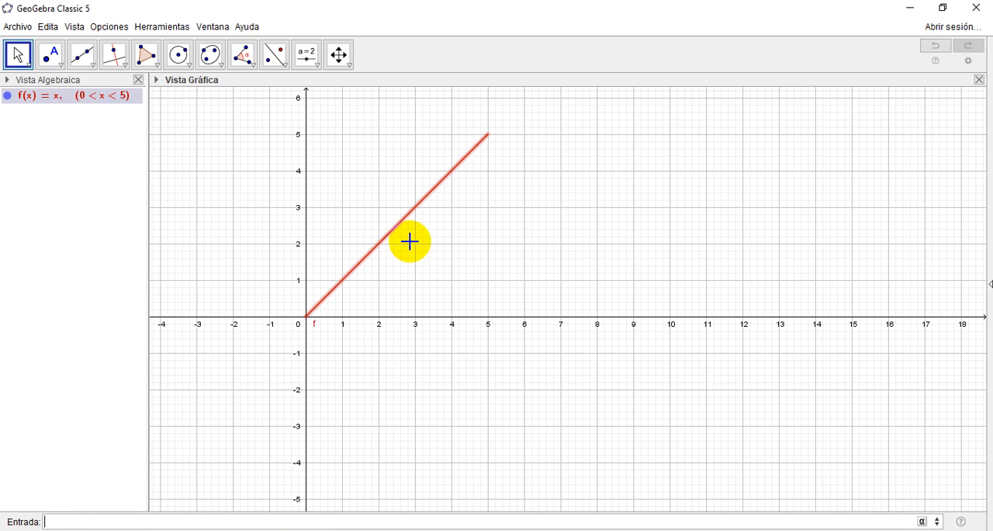
# Step: Handwrite "y = x" with the Pencil tool beside the graph of the restricted line
pyautogui.click(339, 54)
pyautogui.click(340, 55)
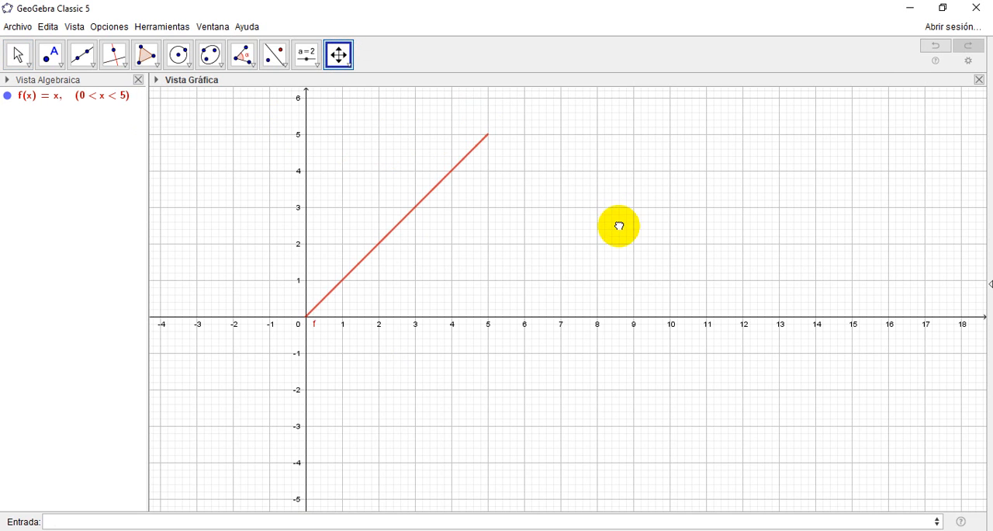
pyautogui.moveTo(618, 223); pyautogui.dragTo(621, 268)
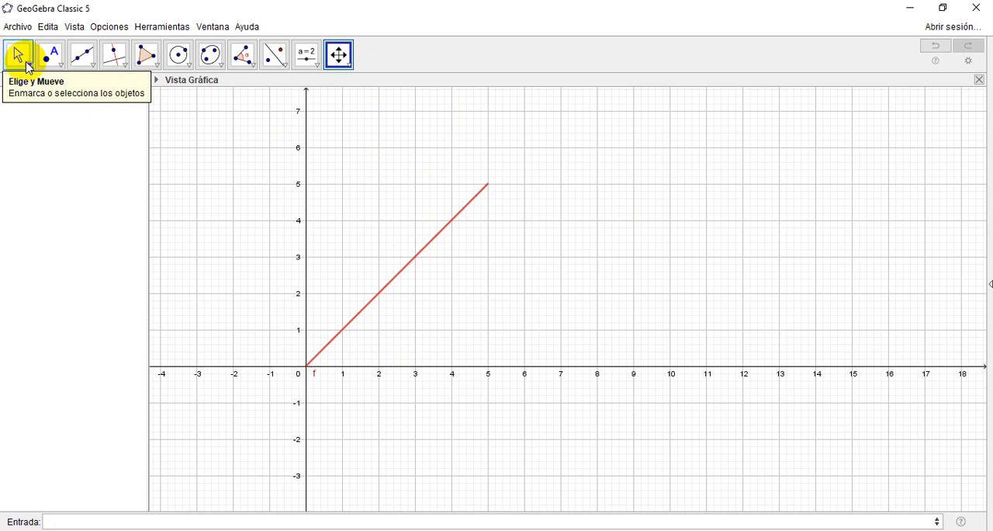
pyautogui.click(27, 65)
pyautogui.click(62, 170)
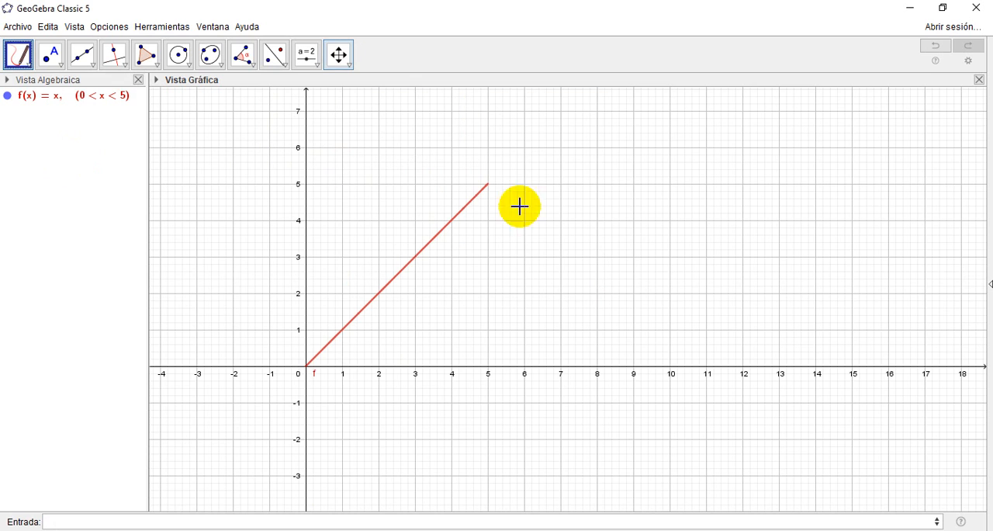
pyautogui.moveTo(613, 163)
pyautogui.mouseDown()
pyautogui.moveTo(617, 192)
pyautogui.moveTo(634, 186)
pyautogui.moveTo(631, 246)
pyautogui.mouseUp()
pyautogui.moveTo(659, 200)
pyautogui.mouseDown()
pyautogui.moveTo(705, 195)
pyautogui.moveTo(735, 212)
pyautogui.mouseUp()
pyautogui.moveTo(776, 158); pyautogui.dragTo(755, 216)
pyautogui.moveTo(745, 173); pyautogui.dragTo(794, 207)
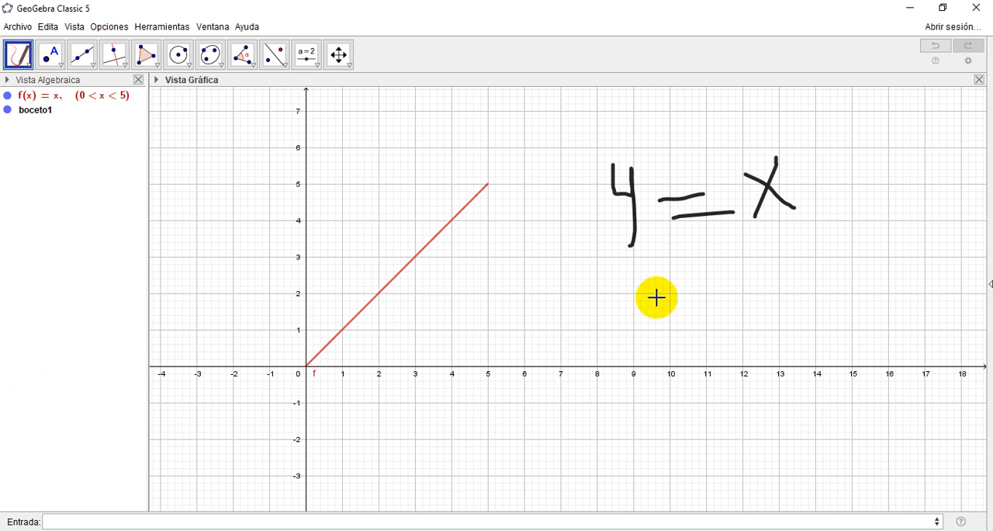
# Step: Delete the handwritten "y = x" note and the restricted function f(x) = x
pyautogui.click(19, 60)
pyautogui.click(23, 84)
pyautogui.click(626, 199)
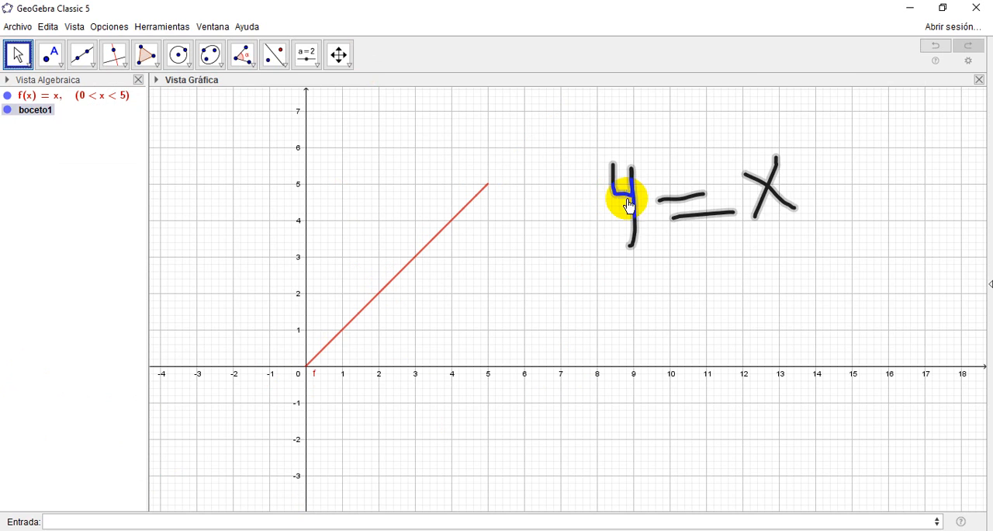
pyautogui.press('Delete')
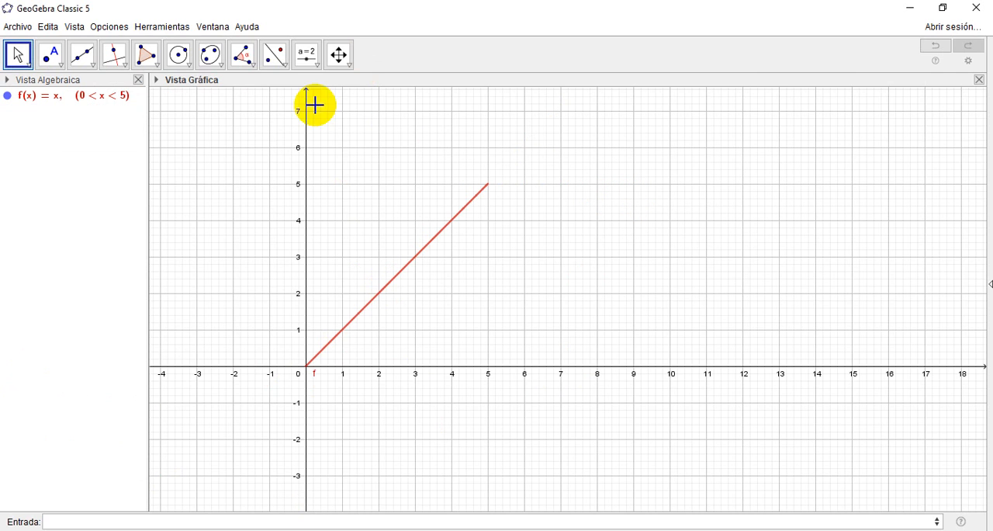
pyautogui.click(107, 97)
pyautogui.press('Delete')
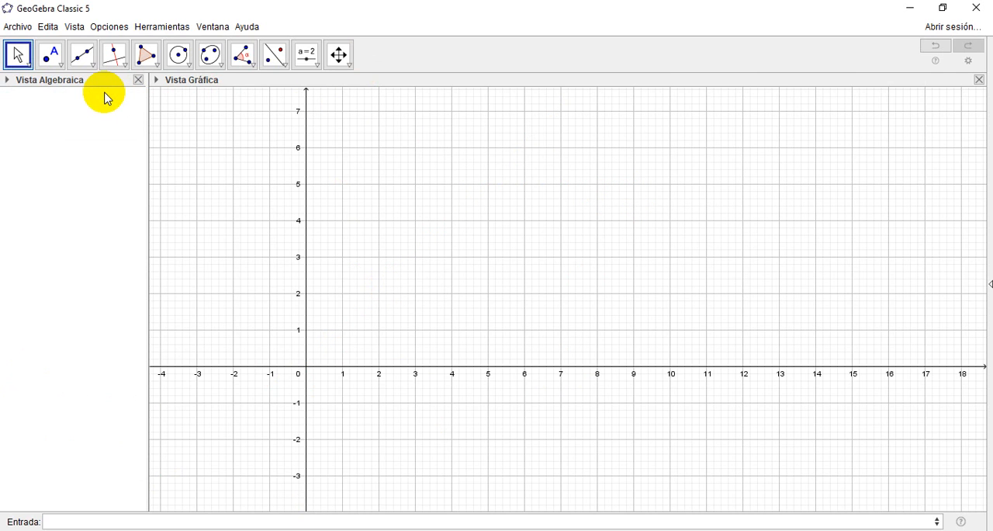
# Step: Begin a new Si(<Condición>, <Entonces>) command with the condition 0<x<2pi
pyautogui.click(103, 521)
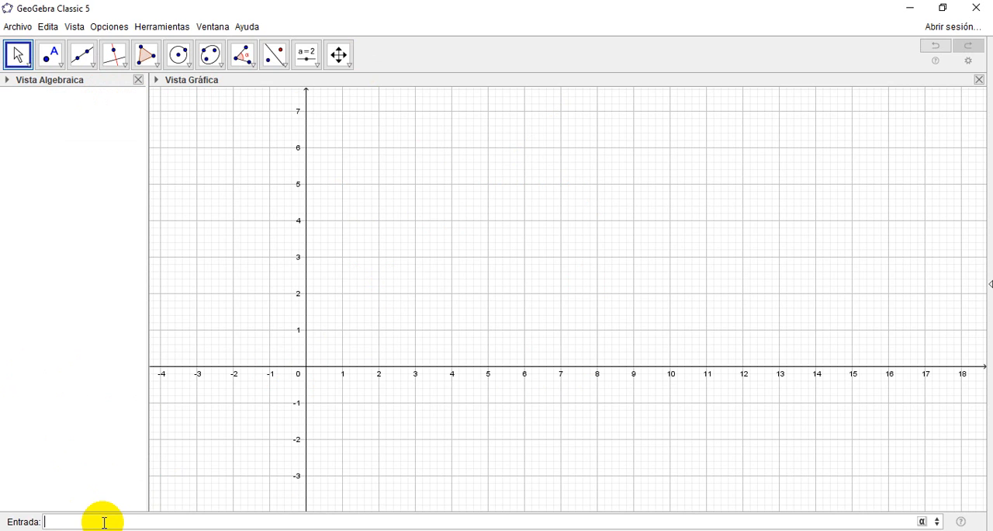
pyautogui.write('si')
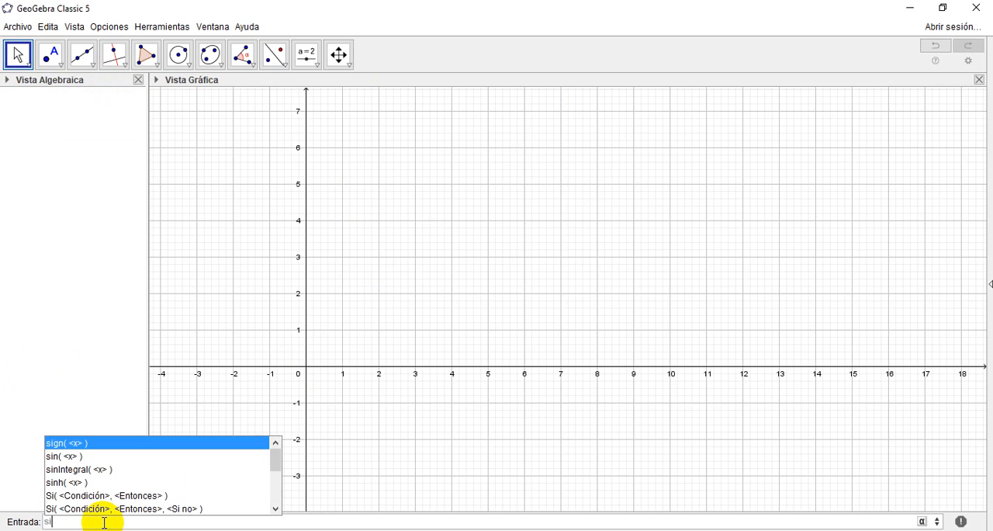
pyautogui.press('Down')
pyautogui.press('Down')
pyautogui.press('Down')
pyautogui.press('Down')
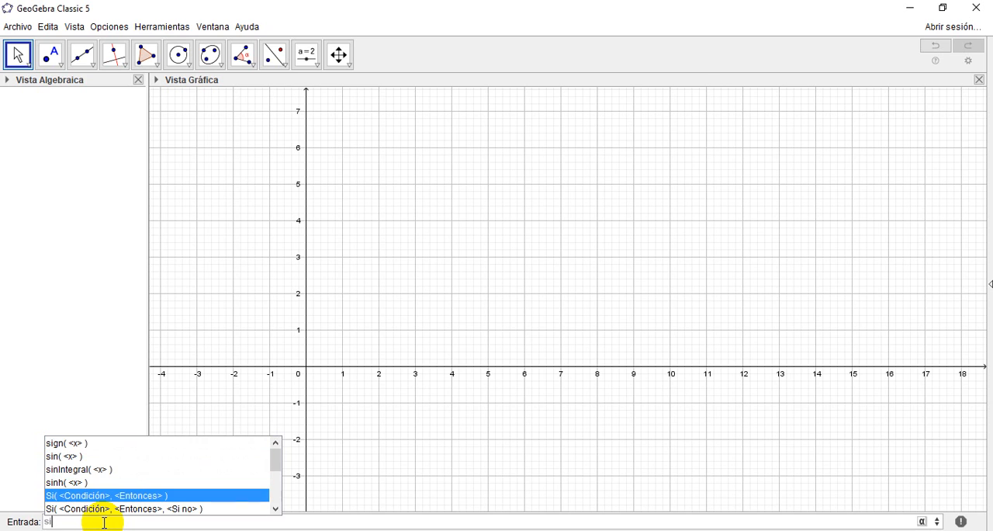
pyautogui.press('Return')
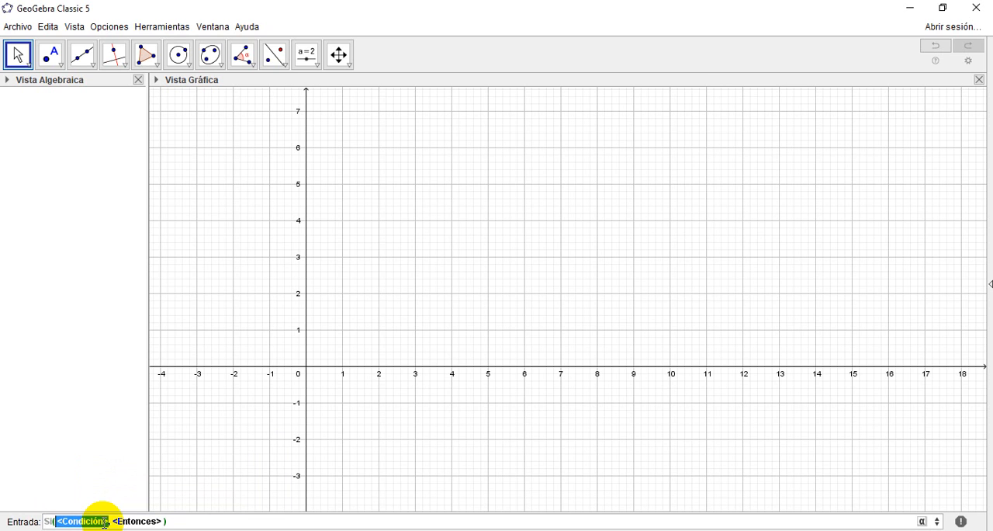
pyautogui.write('0')
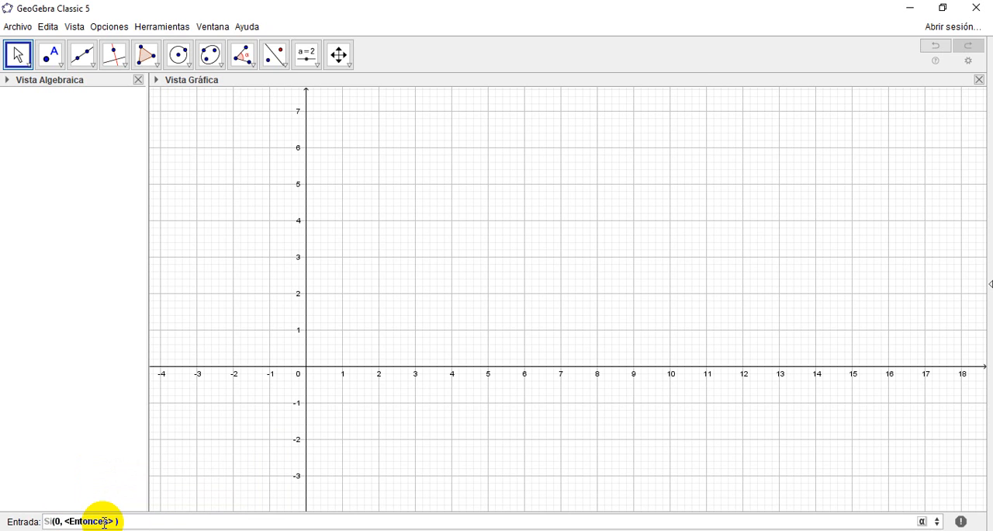
pyautogui.write('<x<2pi')
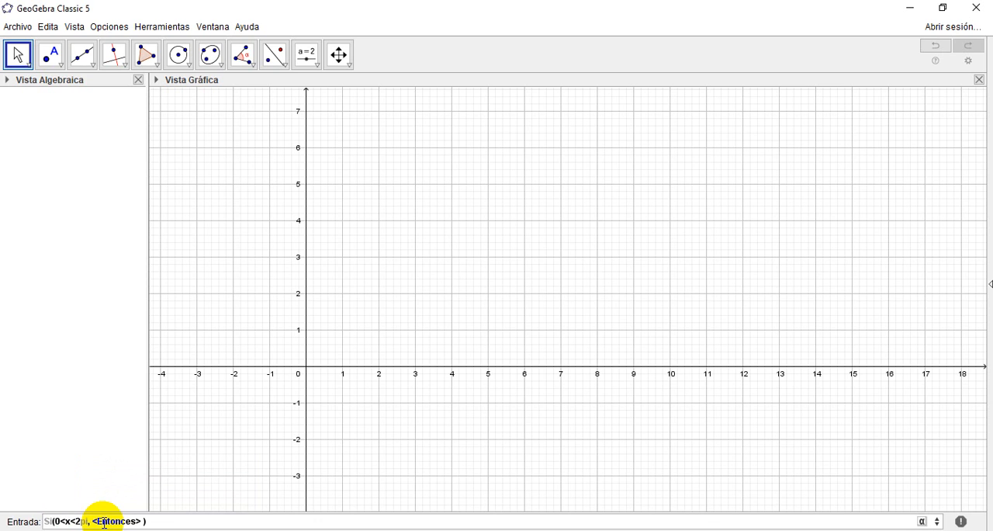
# Step: Complete the restricted function with sin(x) as its expression, and widen the Algebra View to fit the full definition
pyautogui.click(103, 522)
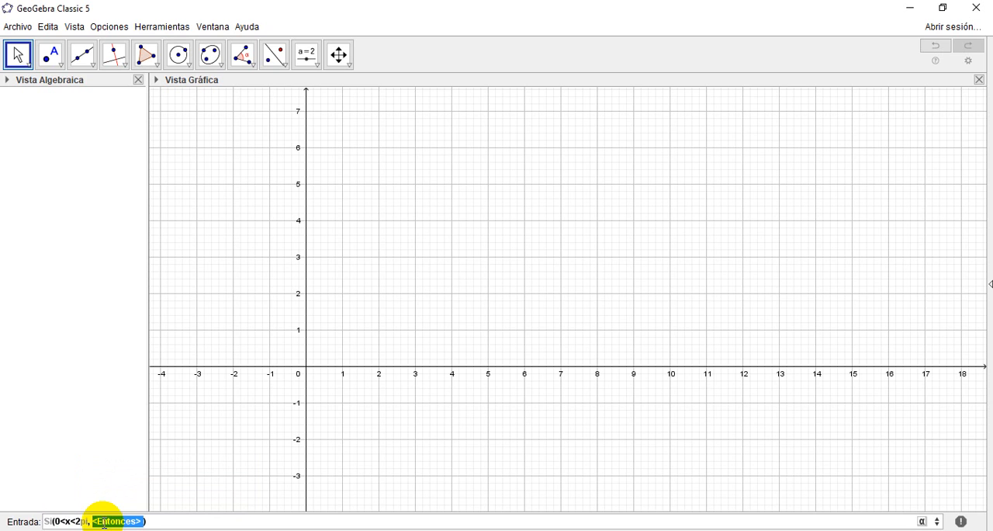
pyautogui.write('sin')
pyautogui.press('Return')
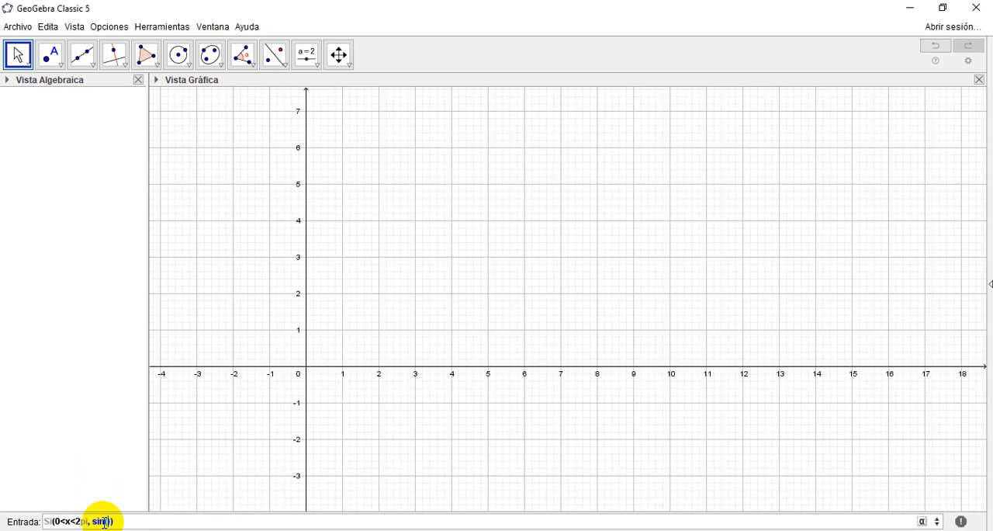
pyautogui.write('x')
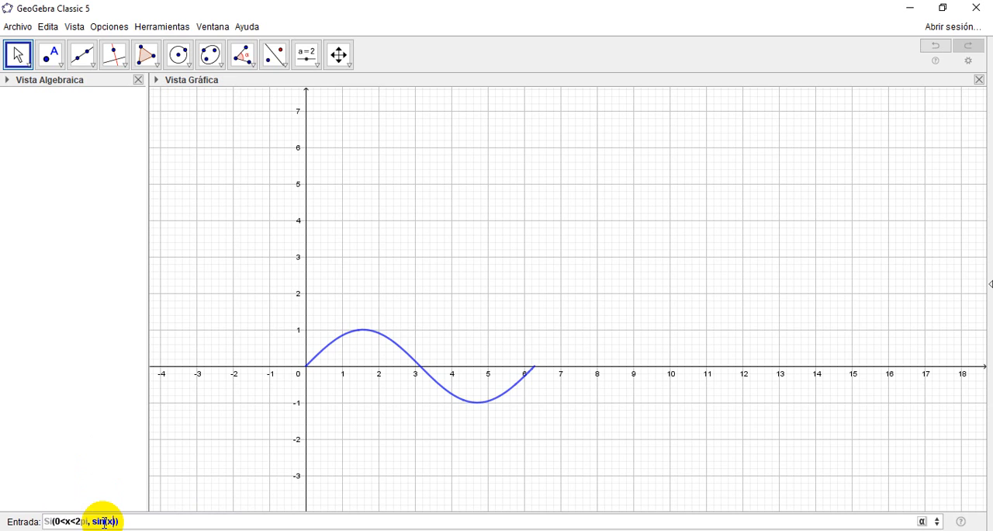
pyautogui.press('Return')
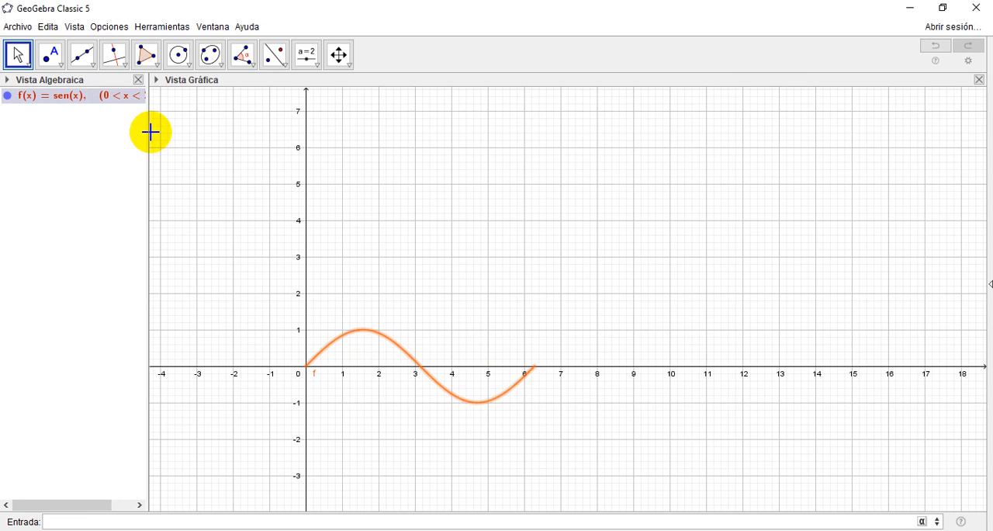
pyautogui.moveTo(149, 131); pyautogui.dragTo(197, 137)
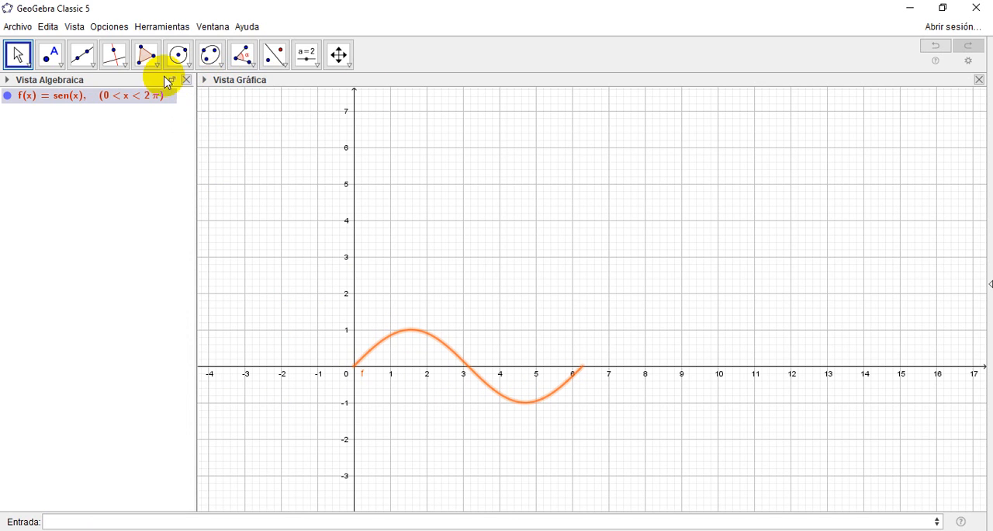
# Step: Handwrite "y = Sen(x)" with the Pencil tool above the sine curve
pyautogui.click(29, 63)
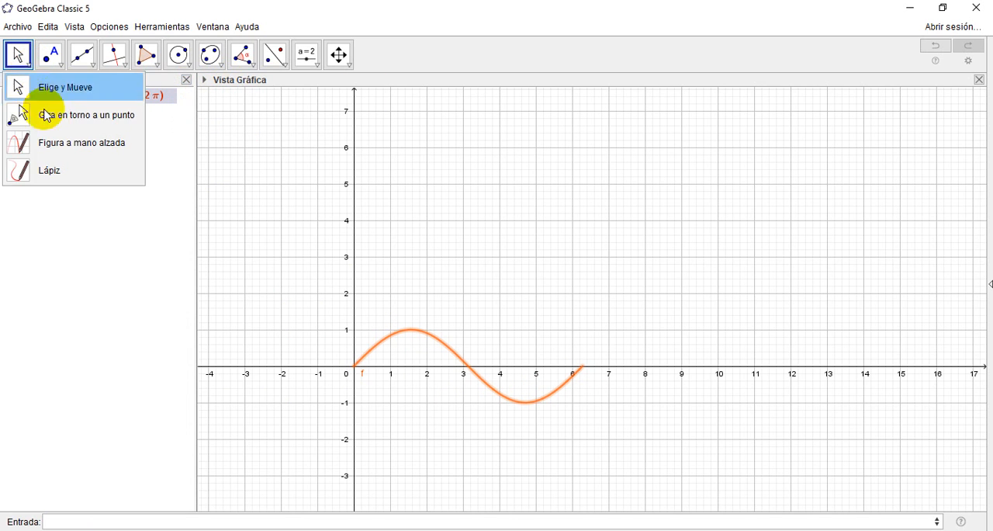
pyautogui.click(62, 166)
pyautogui.moveTo(424, 137)
pyautogui.mouseDown()
pyautogui.moveTo(443, 147)
pyautogui.moveTo(445, 162)
pyautogui.moveTo(428, 178)
pyautogui.mouseUp()
pyautogui.moveTo(462, 150)
pyautogui.mouseDown()
pyautogui.moveTo(490, 149)
pyautogui.moveTo(493, 165)
pyautogui.mouseUp()
pyautogui.moveTo(572, 123)
pyautogui.mouseDown()
pyautogui.moveTo(541, 163)
pyautogui.moveTo(621, 152)
pyautogui.mouseUp()
pyautogui.moveTo(654, 120); pyautogui.dragTo(665, 150)
pyautogui.moveTo(696, 113)
pyautogui.mouseDown()
pyautogui.moveTo(691, 130)
pyautogui.moveTo(734, 138)
pyautogui.moveTo(710, 137)
pyautogui.mouseUp()
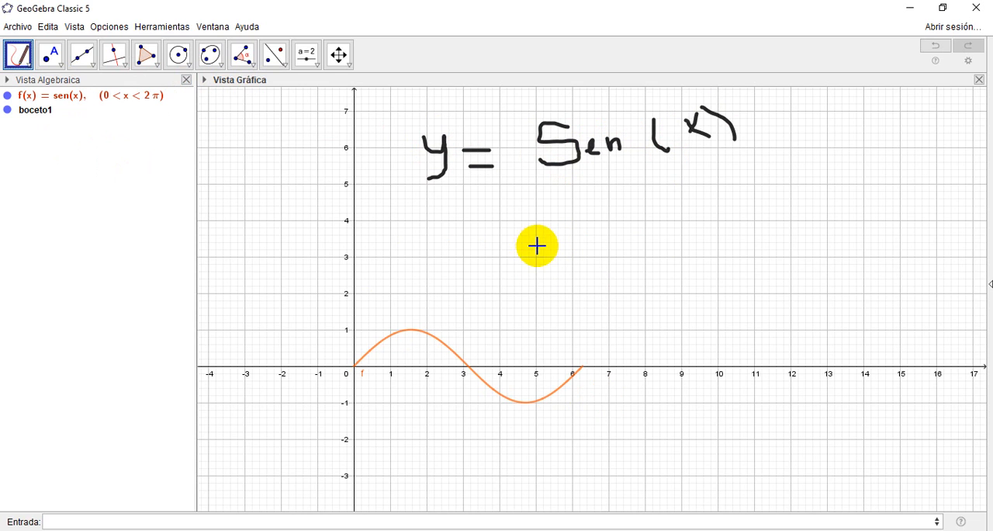
# Step: Delete the restricted sine function and its handwritten "y = Sen(x)" note
pyautogui.click(26, 62)
pyautogui.click(37, 82)
pyautogui.click(70, 106)
pyautogui.press('Delete')
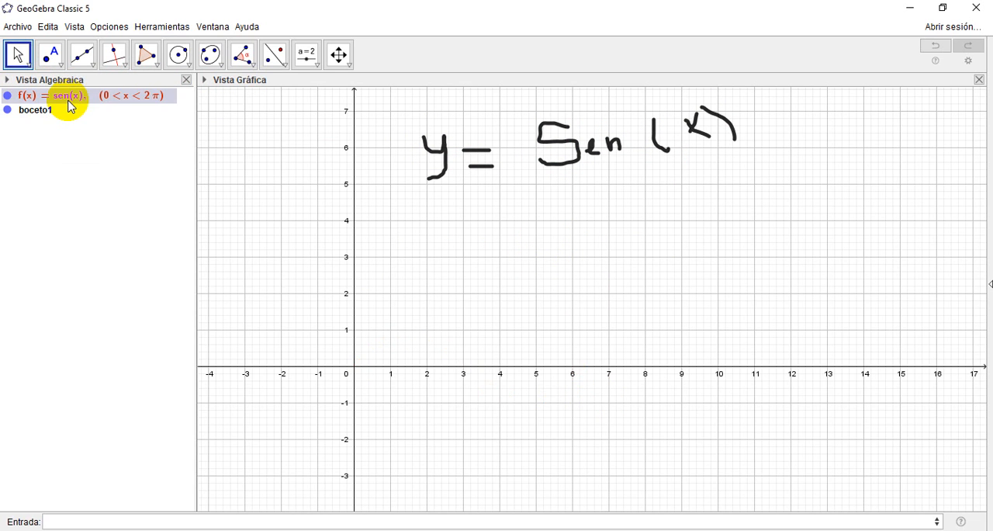
pyautogui.click(51, 101)
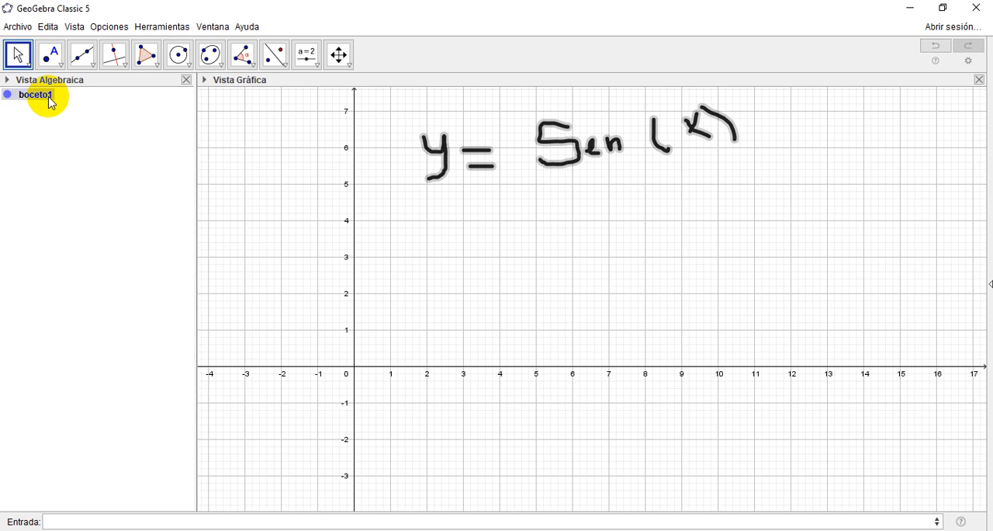
pyautogui.press('Delete')
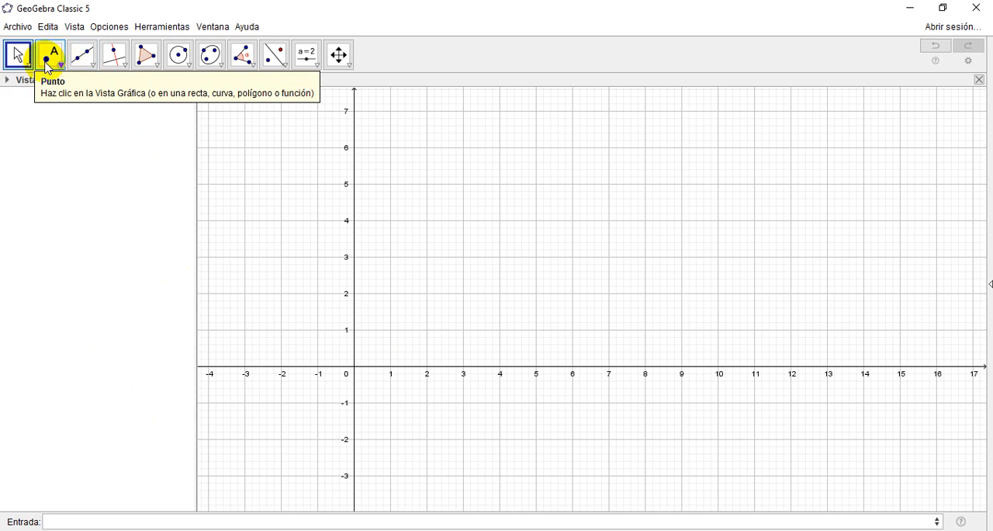
# Step: Handwrite the circle equation "x² + y² = 1" with the Pencil tool in the upper part of the graph
pyautogui.click(23, 62)
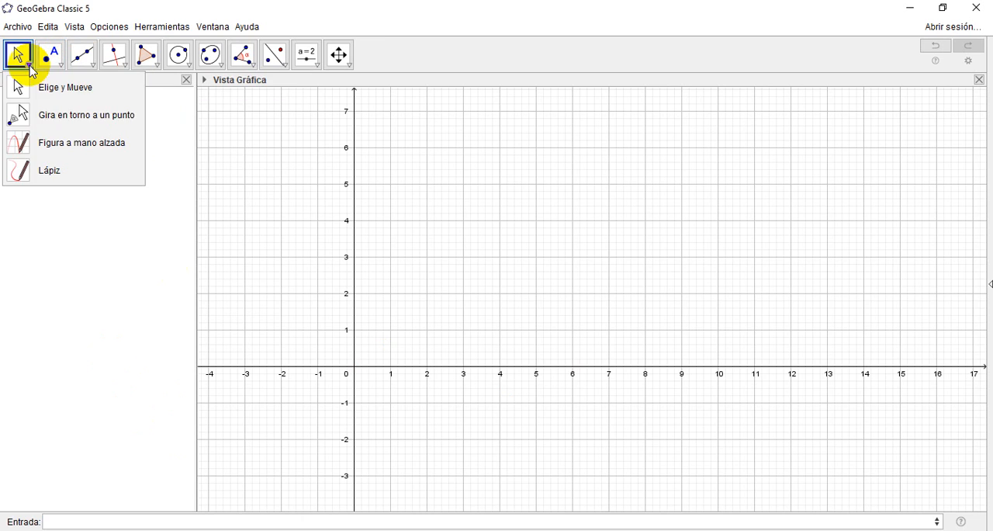
pyautogui.click(60, 163)
pyautogui.moveTo(577, 131)
pyautogui.mouseDown()
pyautogui.moveTo(543, 166)
pyautogui.moveTo(575, 163)
pyautogui.mouseUp()
pyautogui.moveTo(583, 122); pyautogui.dragTo(624, 163)
pyautogui.moveTo(612, 154)
pyautogui.mouseDown()
pyautogui.moveTo(668, 134)
pyautogui.moveTo(672, 164)
pyautogui.mouseUp()
pyautogui.moveTo(671, 115)
pyautogui.mouseDown()
pyautogui.moveTo(709, 129)
pyautogui.moveTo(720, 146)
pyautogui.mouseUp()
pyautogui.moveTo(738, 115); pyautogui.dragTo(742, 137)
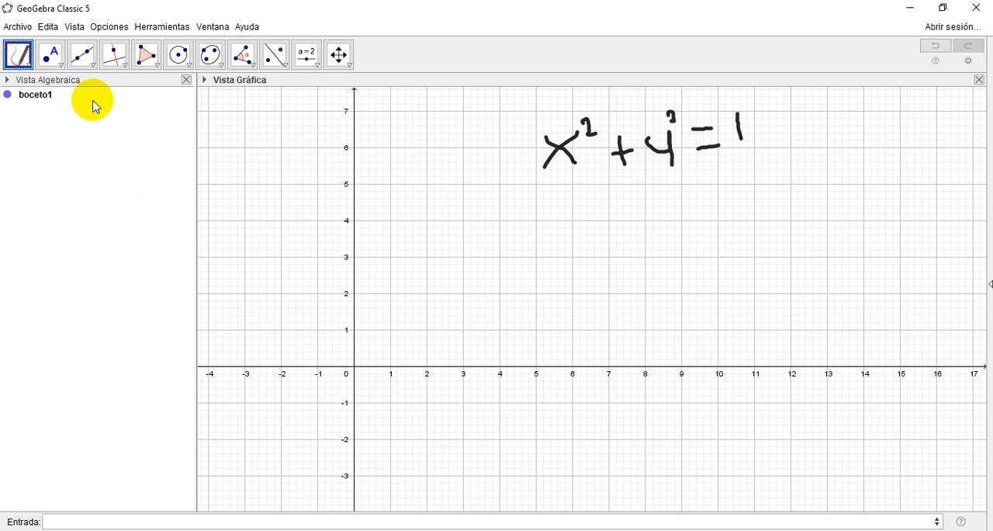
# Step: Switch to the Move tool and plot the circle by entering the equation x²+y²=1
pyautogui.click(28, 63)
pyautogui.click(35, 88)
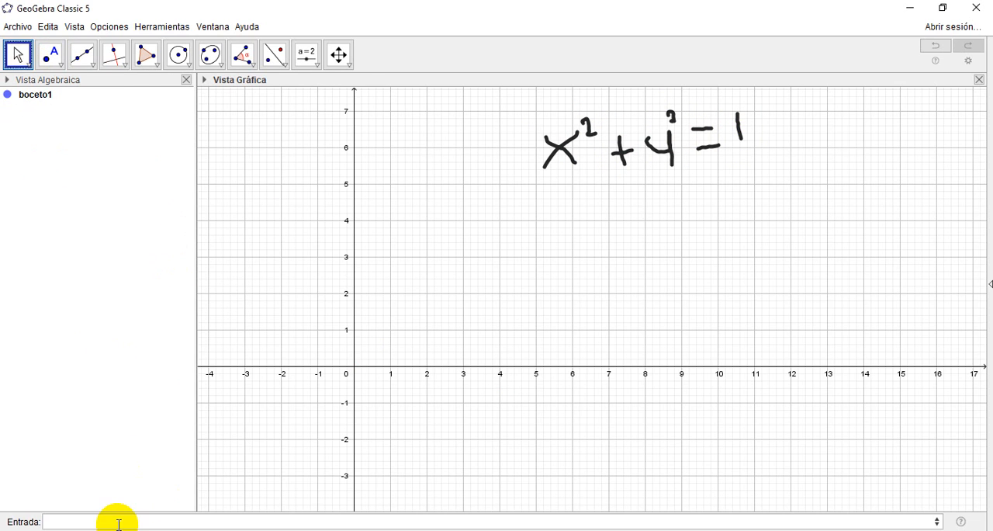
pyautogui.click(922, 521)
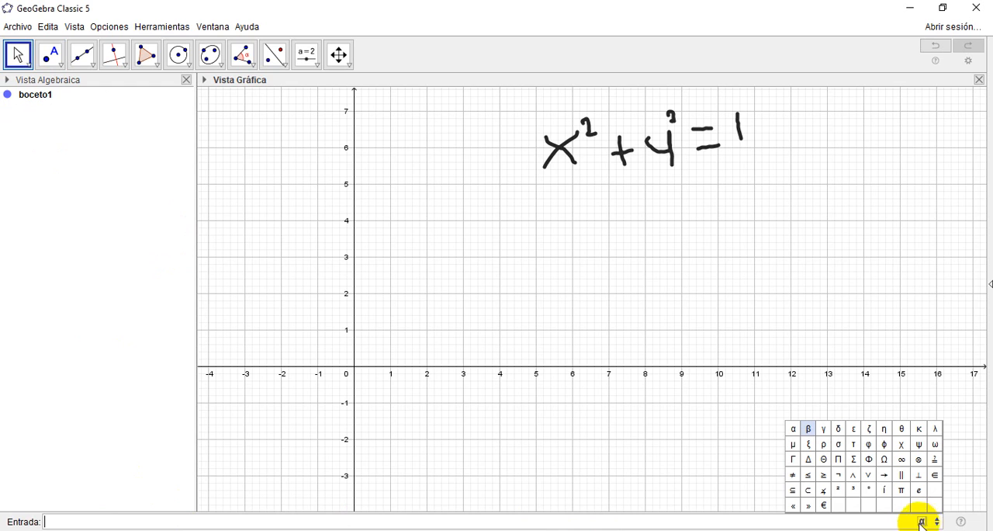
pyautogui.click(840, 506)
pyautogui.click(922, 521)
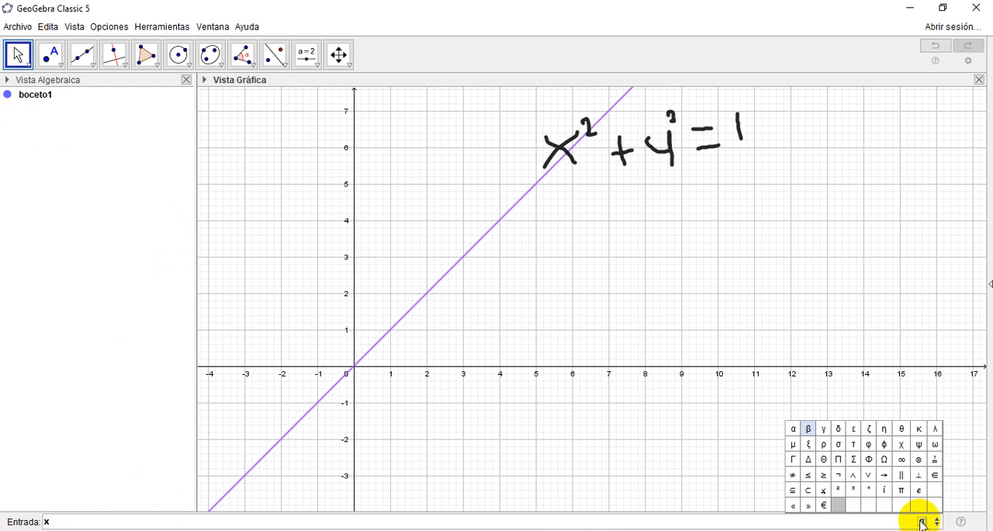
pyautogui.click(837, 489)
pyautogui.write('+y')
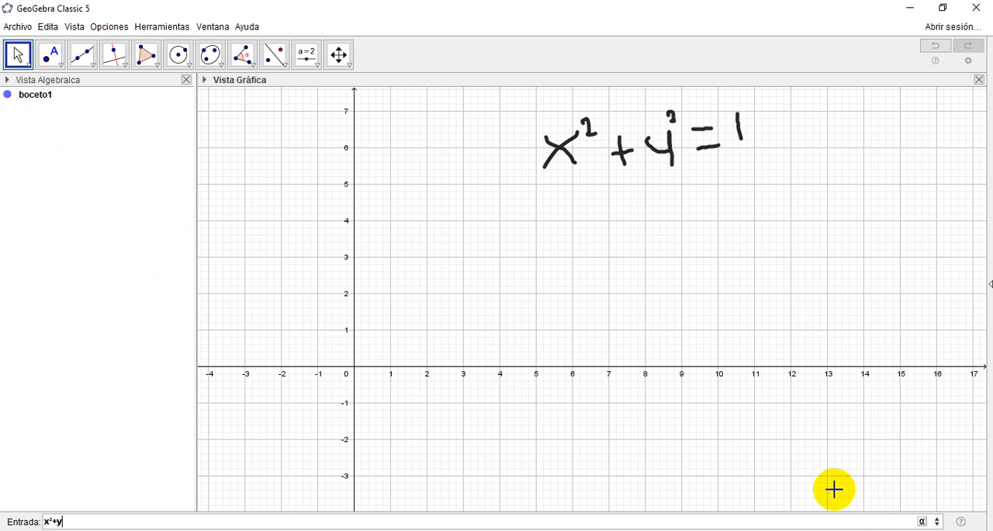
pyautogui.click(927, 522)
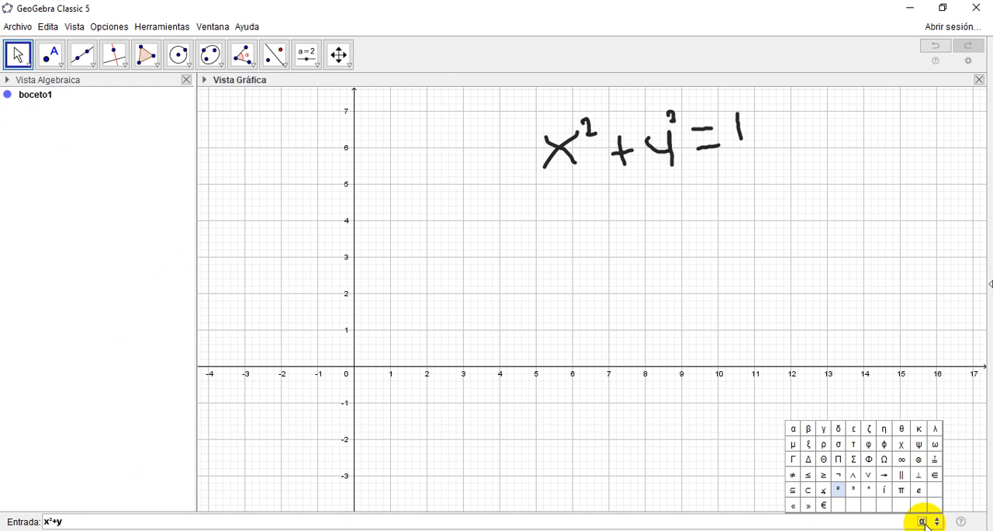
pyautogui.click(841, 488)
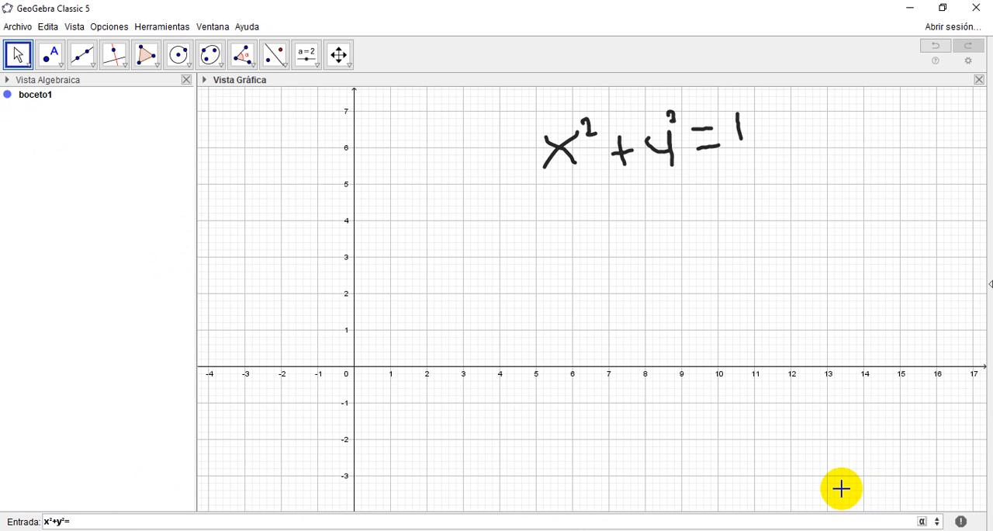
pyautogui.press('Return')
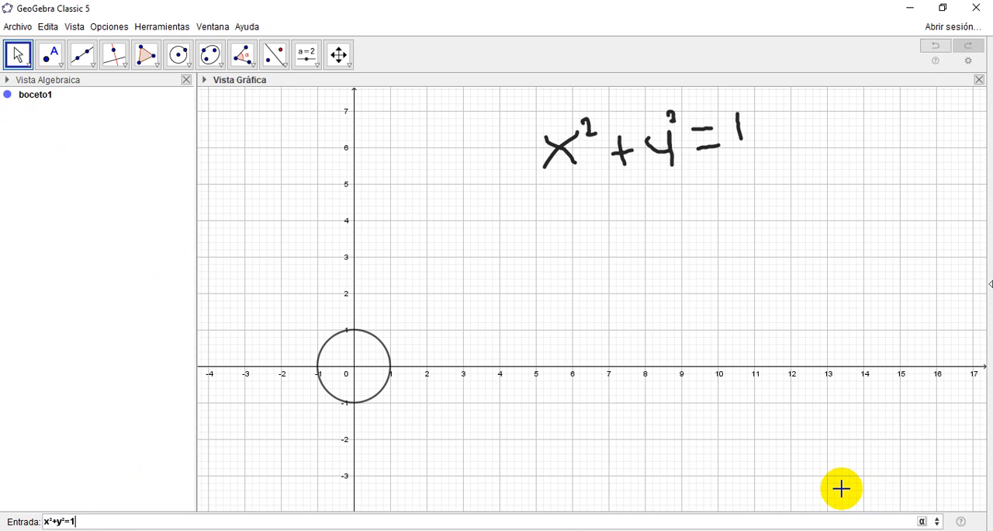
pyautogui.press('Return')
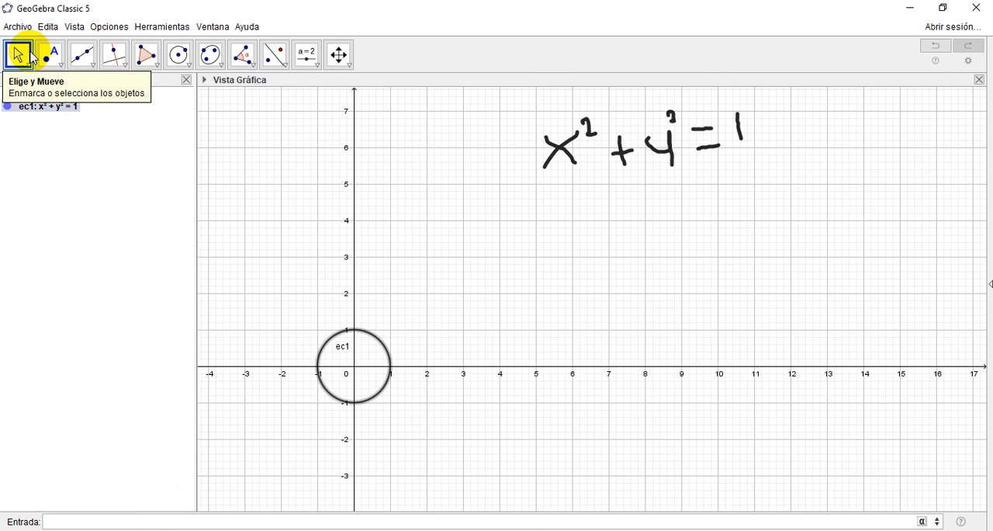
# Step: Delete the plotted circle, keeping the handwritten equation
pyautogui.click(378, 340)
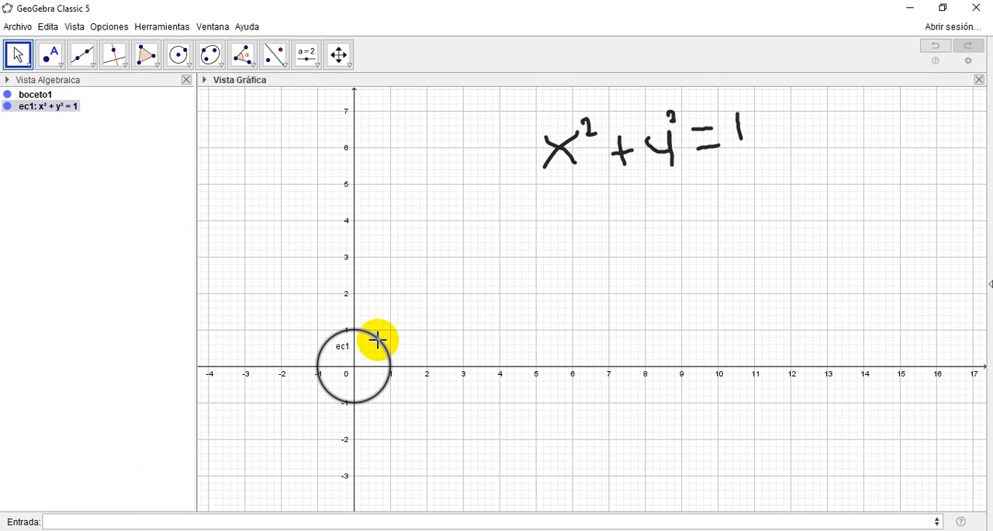
pyautogui.press('Delete')
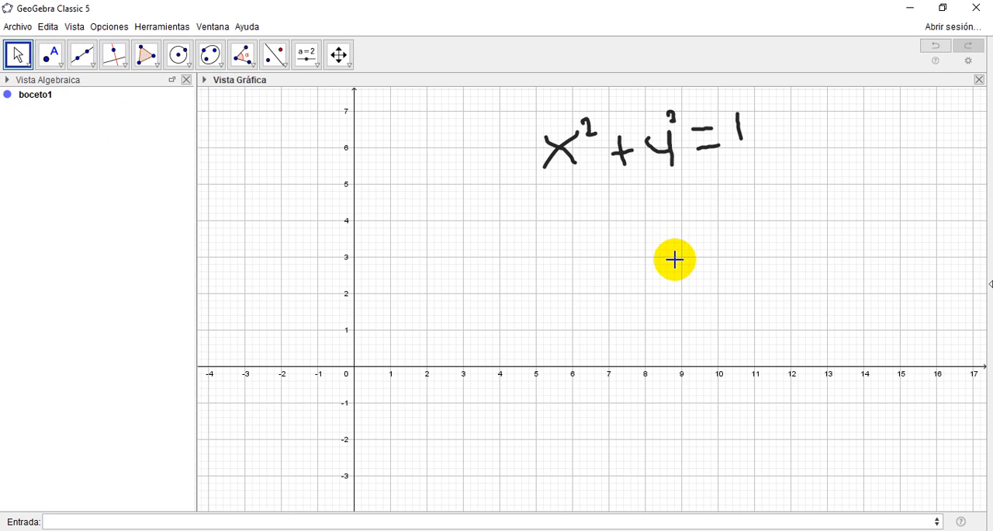
# Step: Handwrite "y = √(1 − x²)" with the Pencil tool below the handwritten circle equation
pyautogui.click(28, 65)
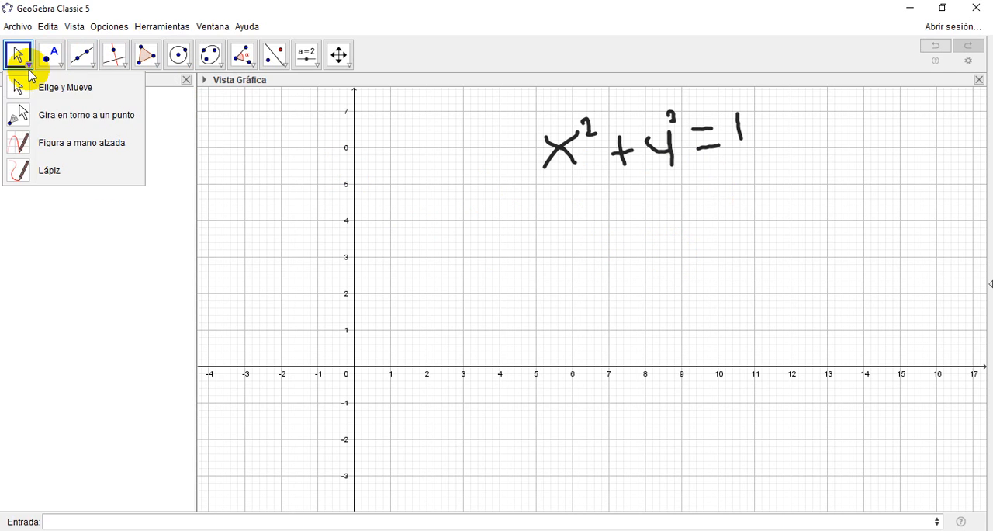
pyautogui.click(56, 165)
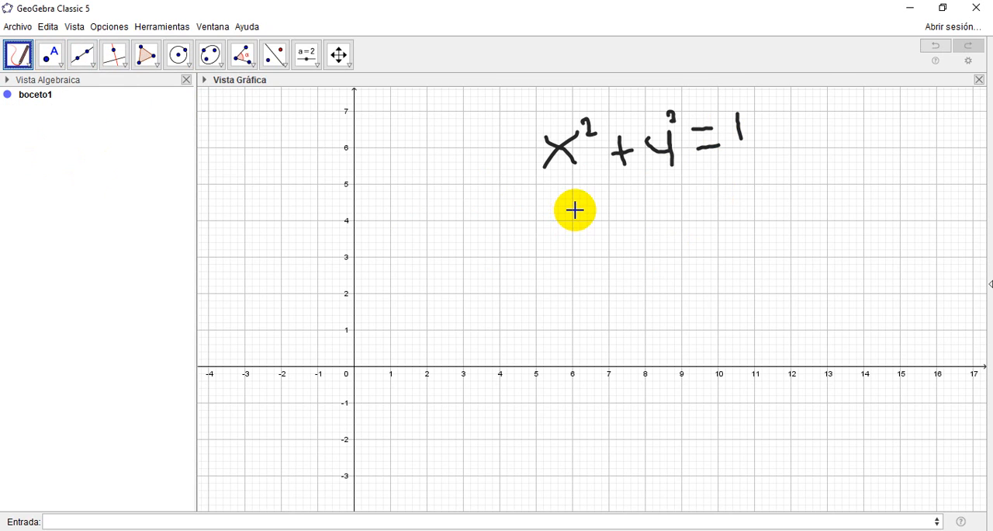
pyautogui.moveTo(575, 210)
pyautogui.mouseDown()
pyautogui.moveTo(585, 222)
pyautogui.moveTo(585, 206)
pyautogui.moveTo(596, 239)
pyautogui.moveTo(634, 218)
pyautogui.moveTo(690, 235)
pyautogui.moveTo(682, 195)
pyautogui.moveTo(815, 127)
pyautogui.moveTo(835, 156)
pyautogui.mouseUp()
pyautogui.moveTo(683, 191)
pyautogui.mouseDown()
pyautogui.moveTo(717, 219)
pyautogui.moveTo(763, 202)
pyautogui.moveTo(761, 186)
pyautogui.moveTo(776, 188)
pyautogui.moveTo(786, 164)
pyautogui.mouseUp()
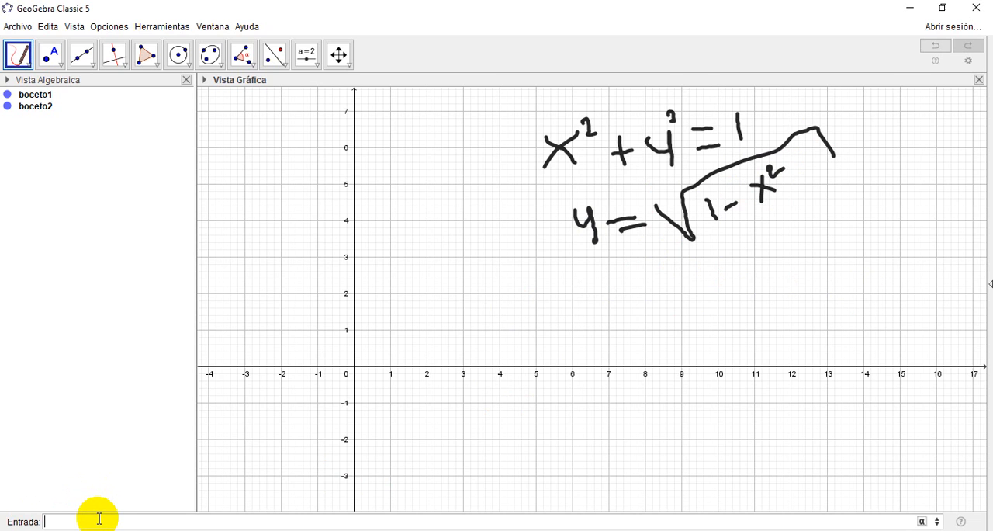
# Step: Start a Si(<Condición>, <Entonces>) command with the condition 0.5<x<1
pyautogui.write('si')
pyautogui.press('Down')
pyautogui.press('Down')
pyautogui.press('Down')
pyautogui.press('Down')
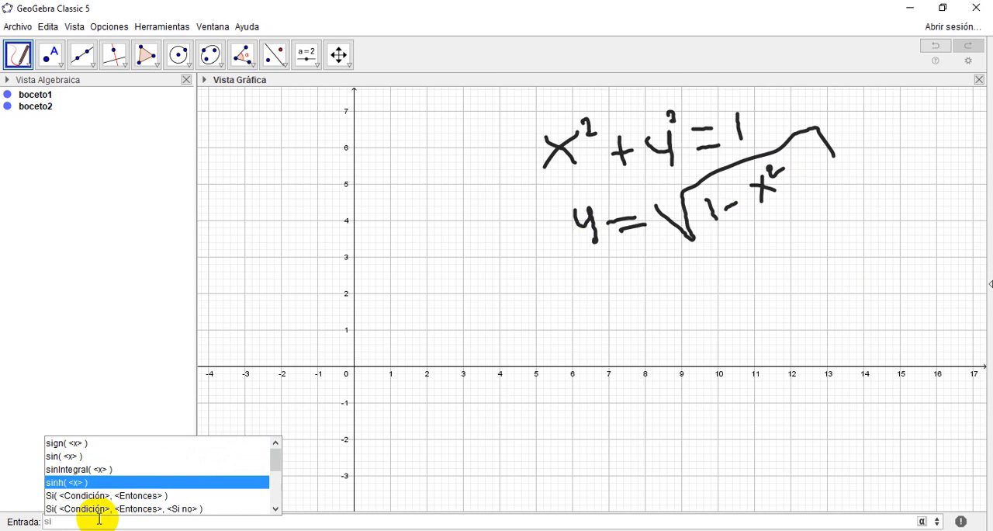
pyautogui.press('Return')
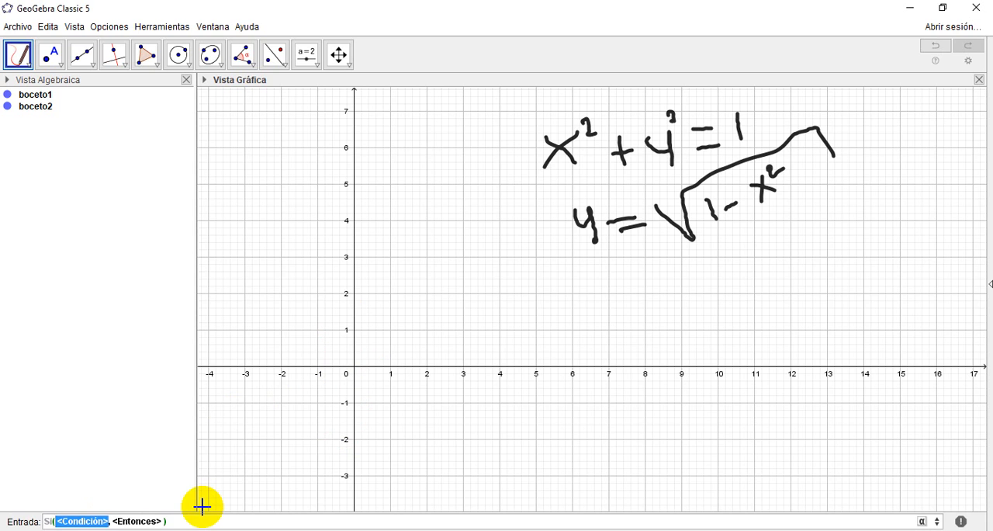
pyautogui.write('0')
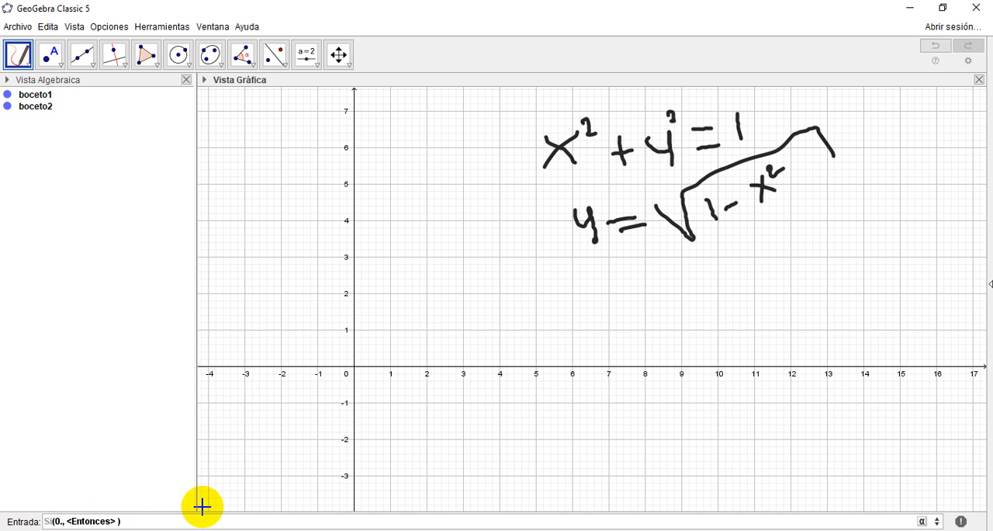
pyautogui.write('.5<x<1')
pyautogui.press('Tab')
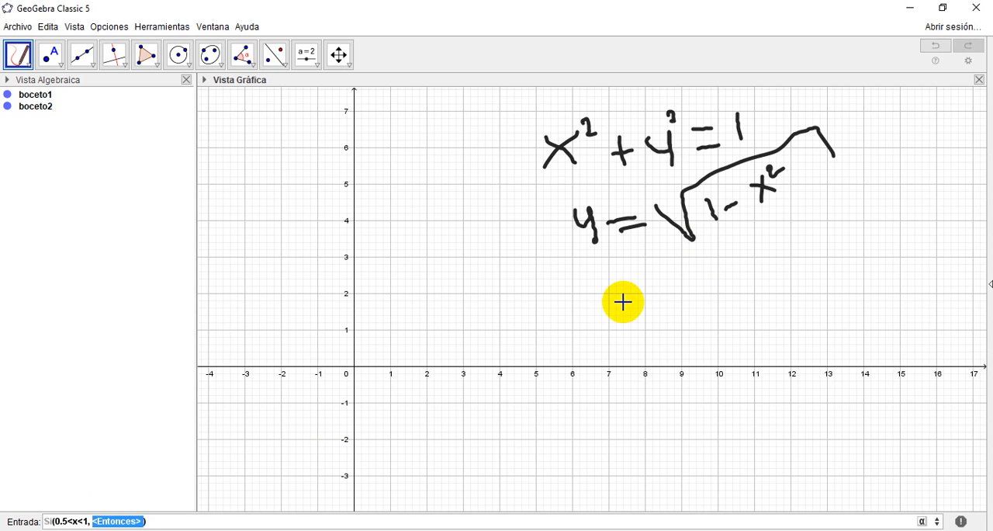
# Step: Complete the Si command with sqrt(1-x²) as its expression and plot the restricted function
pyautogui.write('sqrt(1')
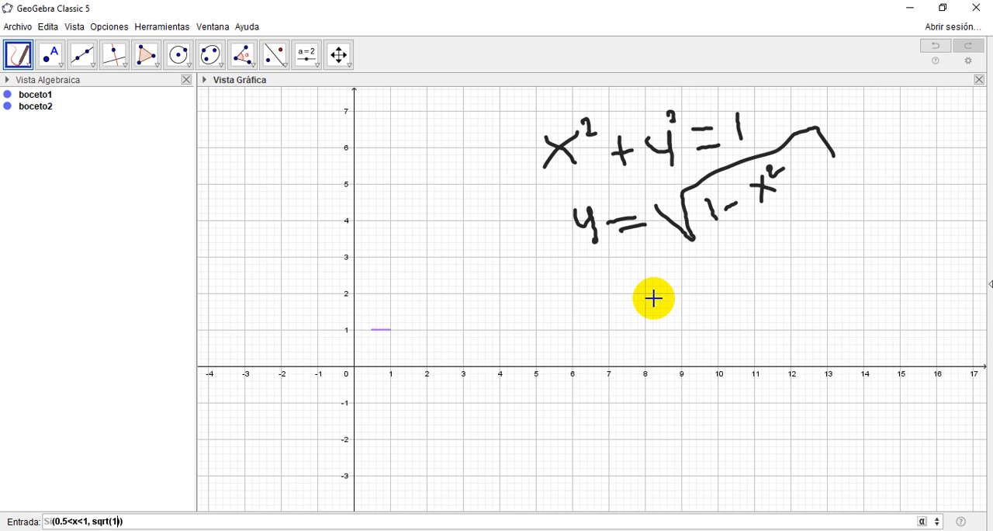
pyautogui.write('x')
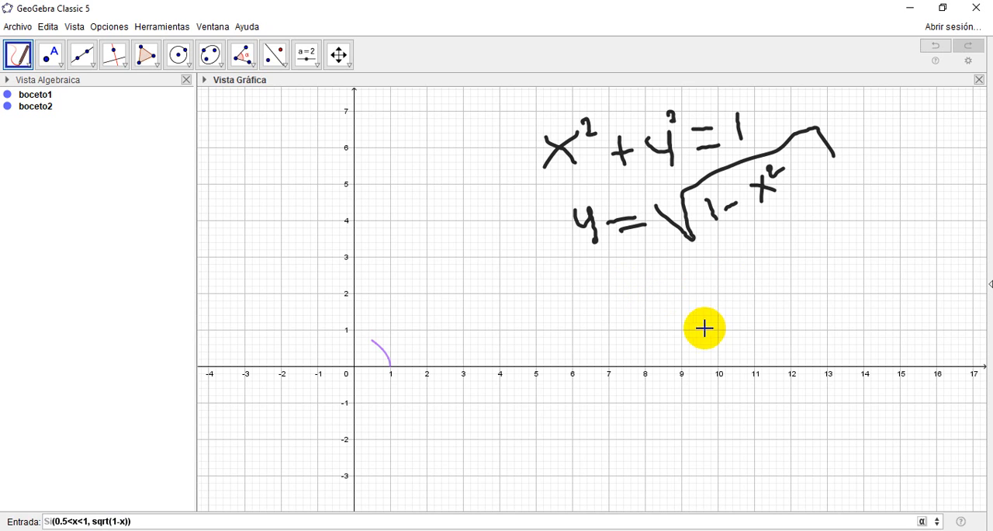
pyautogui.click(921, 520)
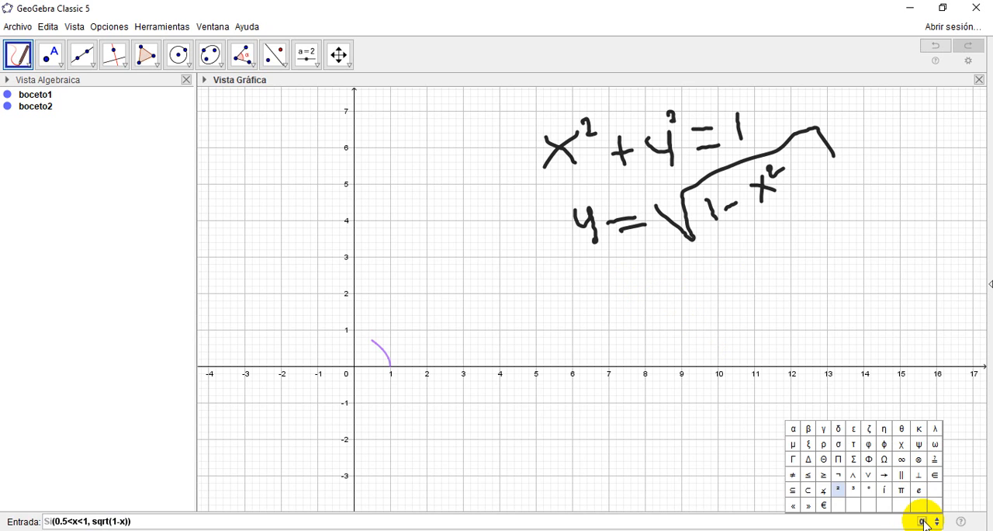
pyautogui.click(840, 492)
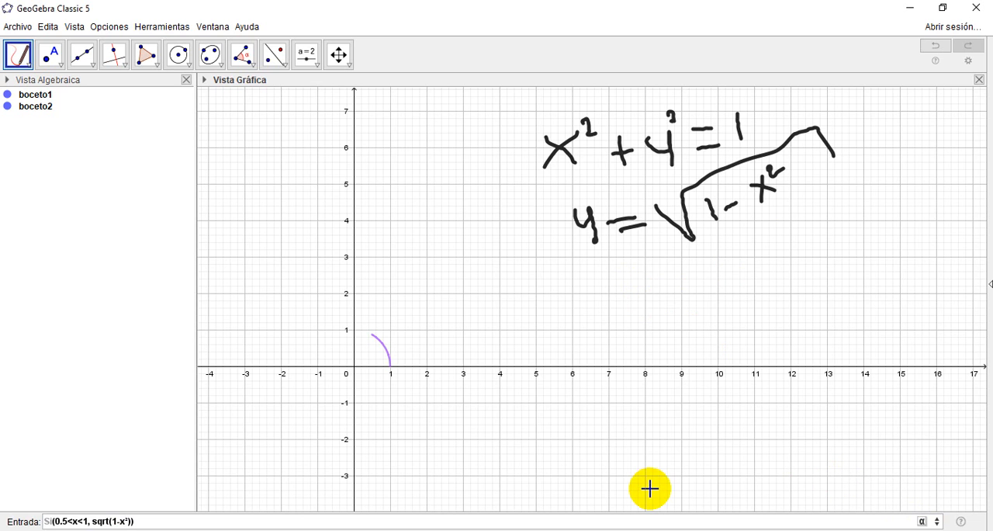
pyautogui.press('Return')
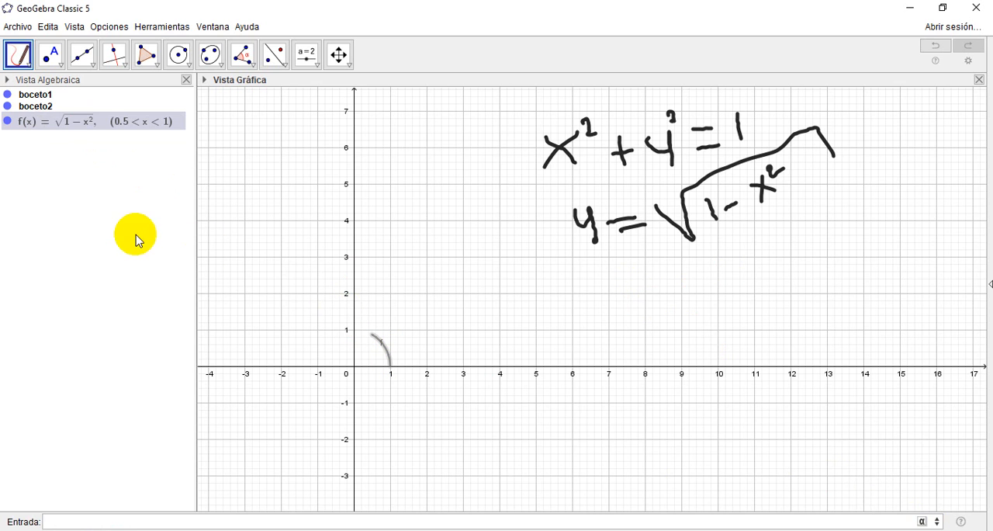
# Step: Hide the Algebra View and style the restricted arc in red with a thicker line
pyautogui.click(18, 60)
pyautogui.click(18, 83)
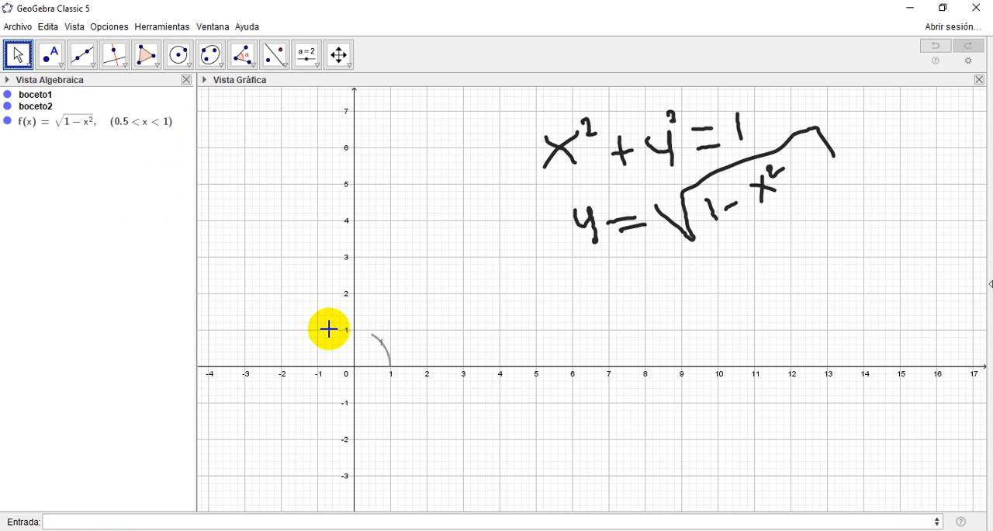
pyautogui.click(385, 353)
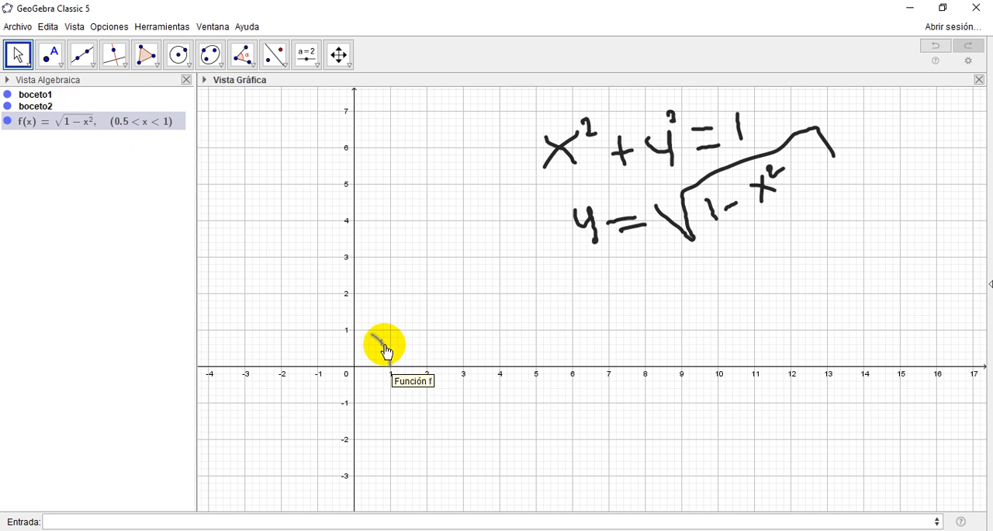
pyautogui.click(187, 80)
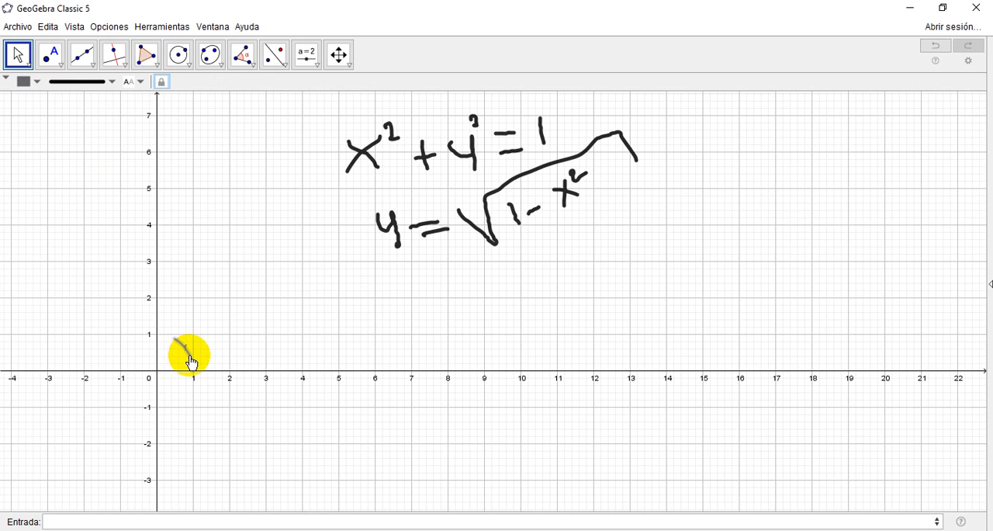
pyautogui.click(25, 81)
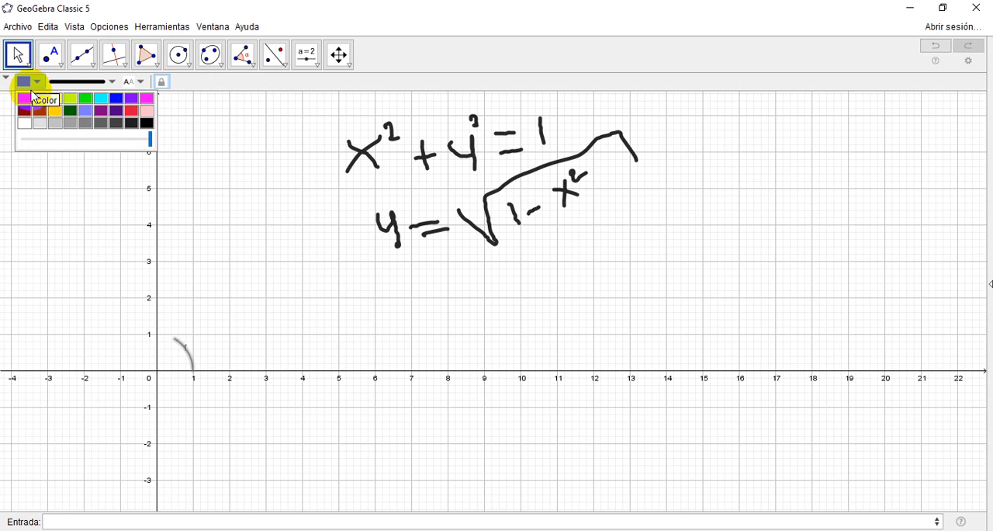
pyautogui.click(30, 98)
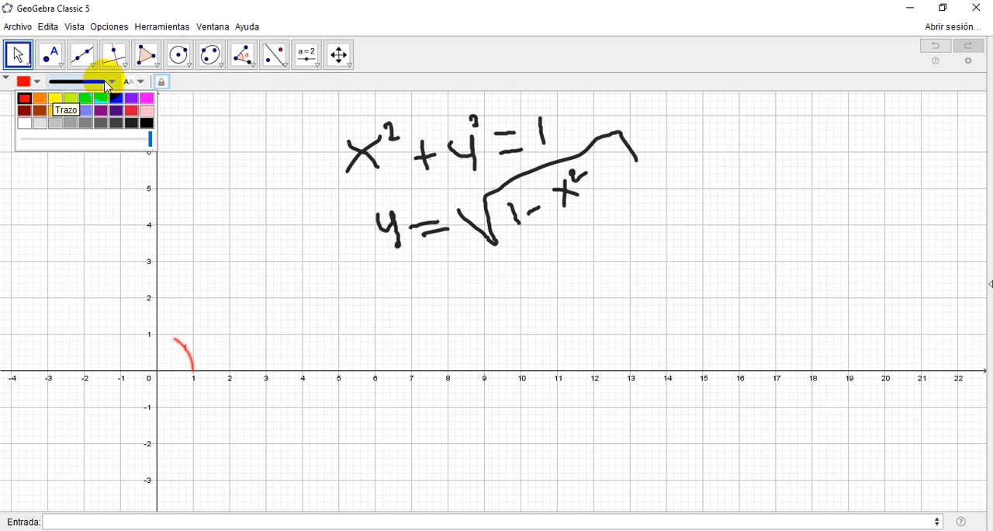
pyautogui.click(114, 84)
pyautogui.moveTo(69, 187); pyautogui.dragTo(95, 191)
pyautogui.click(217, 134)
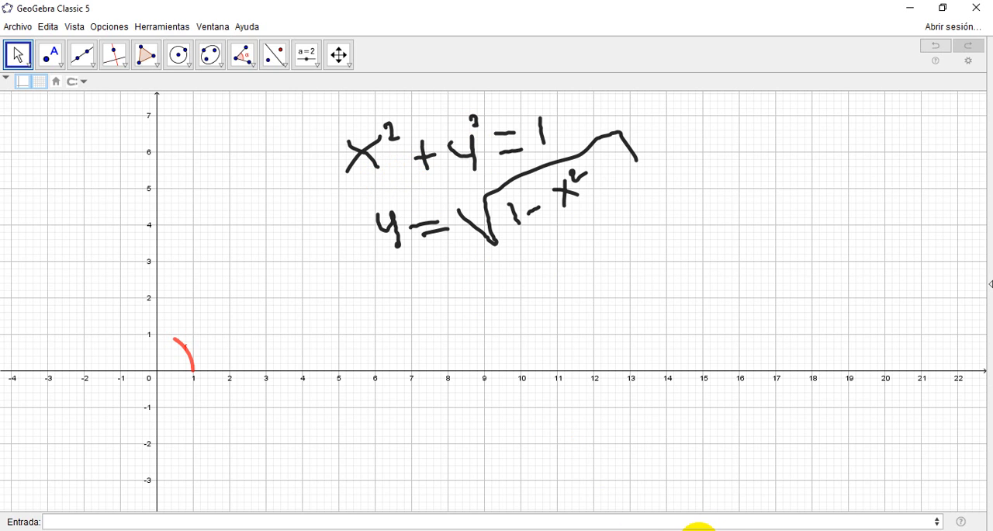
# Step: Switch to the GeoGebra window with the nested-rectangle construction, show arc p from A to D through the Algebra View, and hide that view
pyautogui.moveTo(694, 526)
pyautogui.click(613, 492)
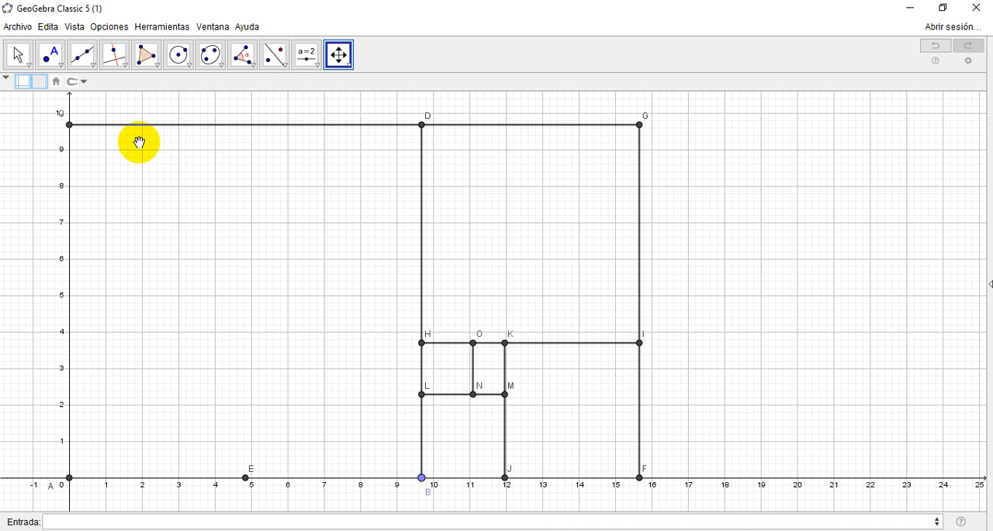
pyautogui.click(106, 27)
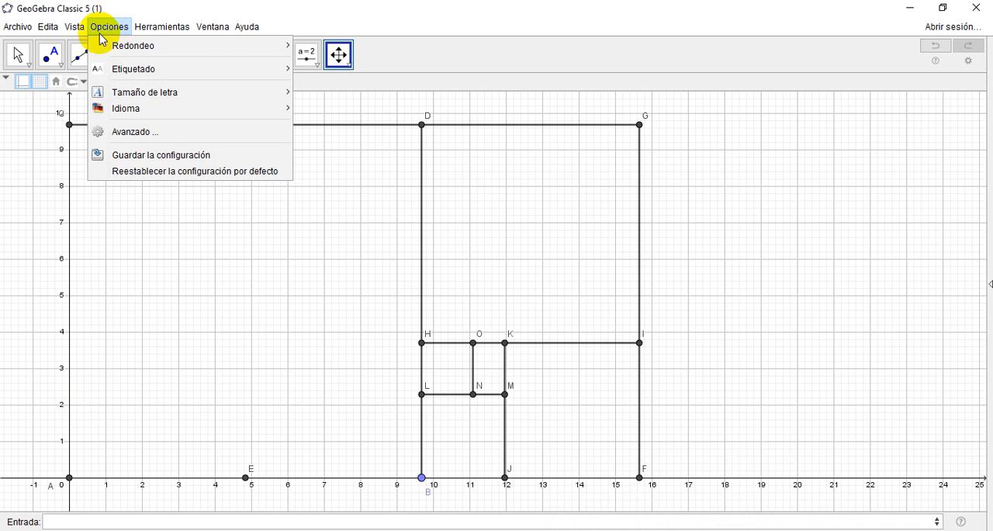
pyautogui.click(74, 28)
pyautogui.click(74, 27)
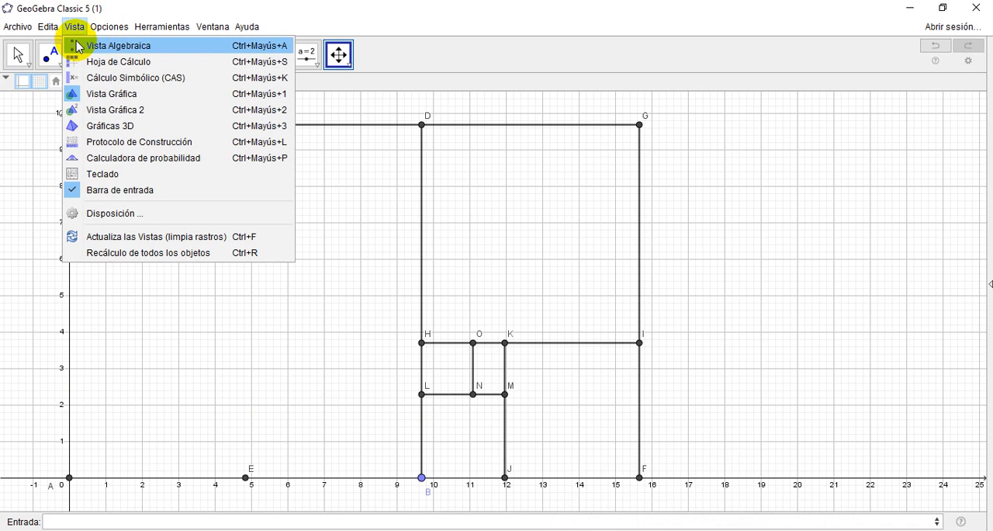
pyautogui.click(78, 46)
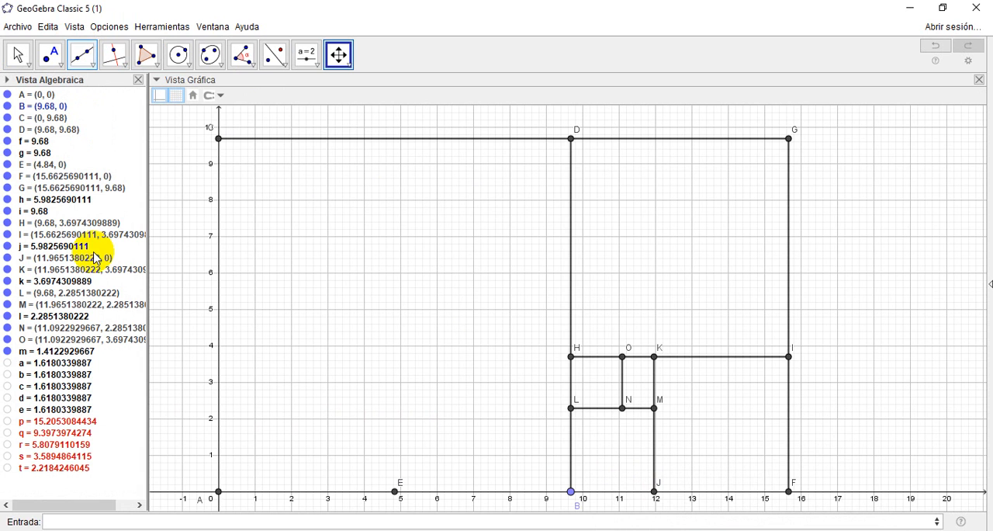
pyautogui.click(8, 423)
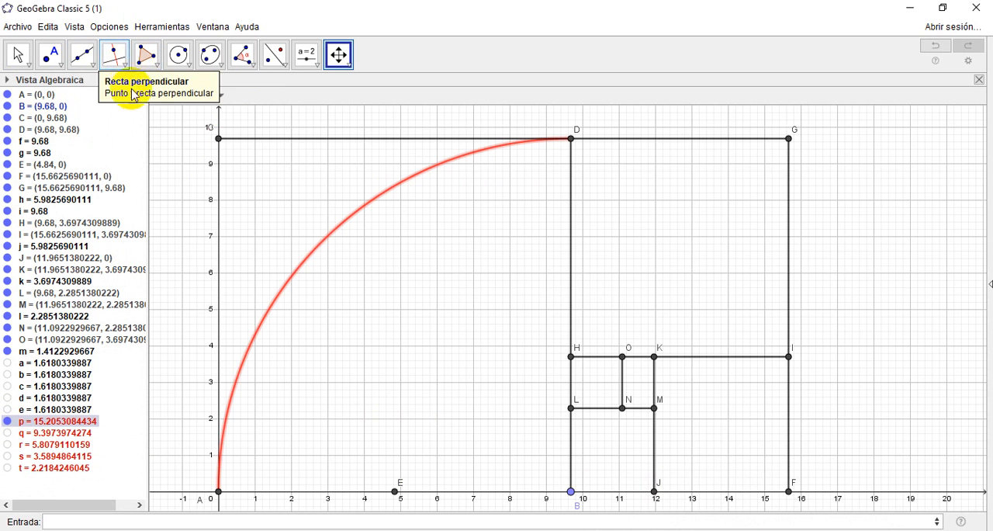
pyautogui.click(134, 82)
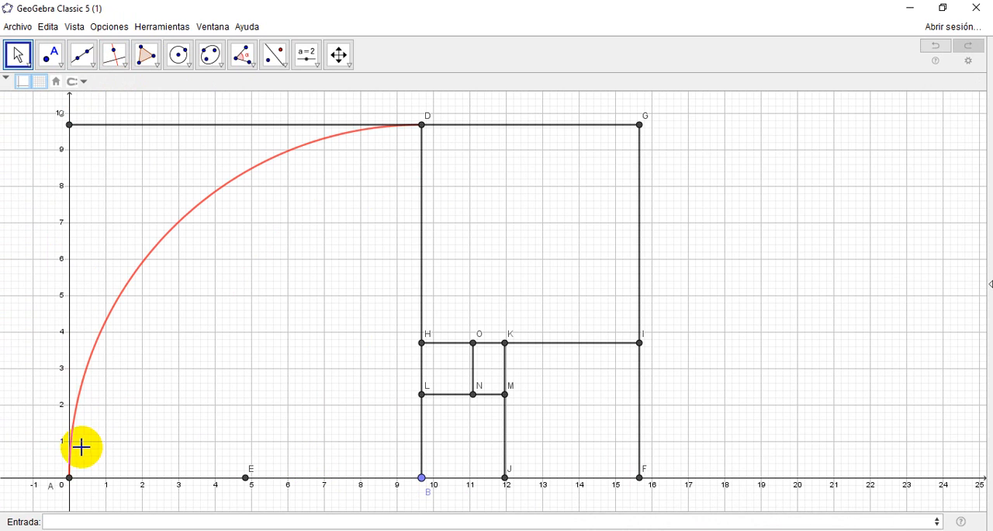
# Step: Reopen the Algebra View, show the remaining spiral arcs q, r, s and t, and hide the view again
pyautogui.click(422, 479)
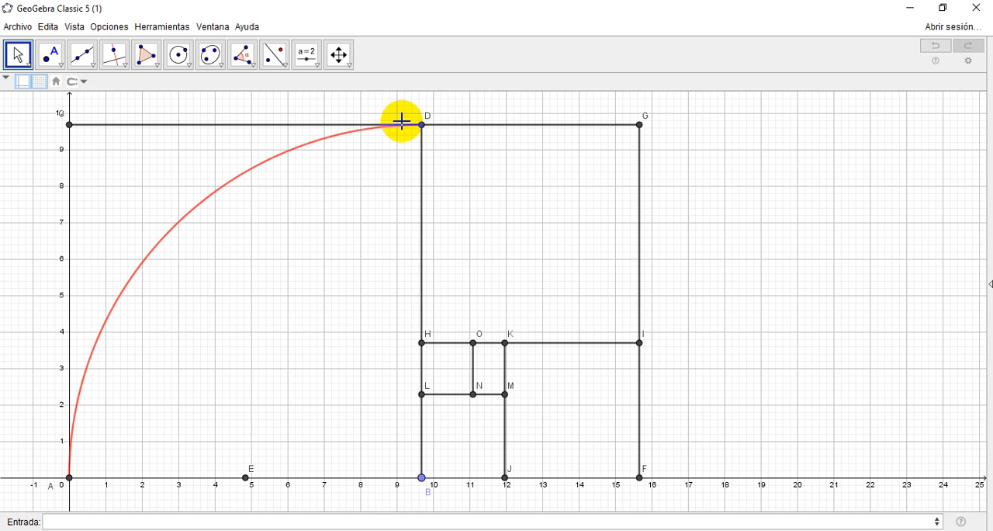
pyautogui.click(74, 27)
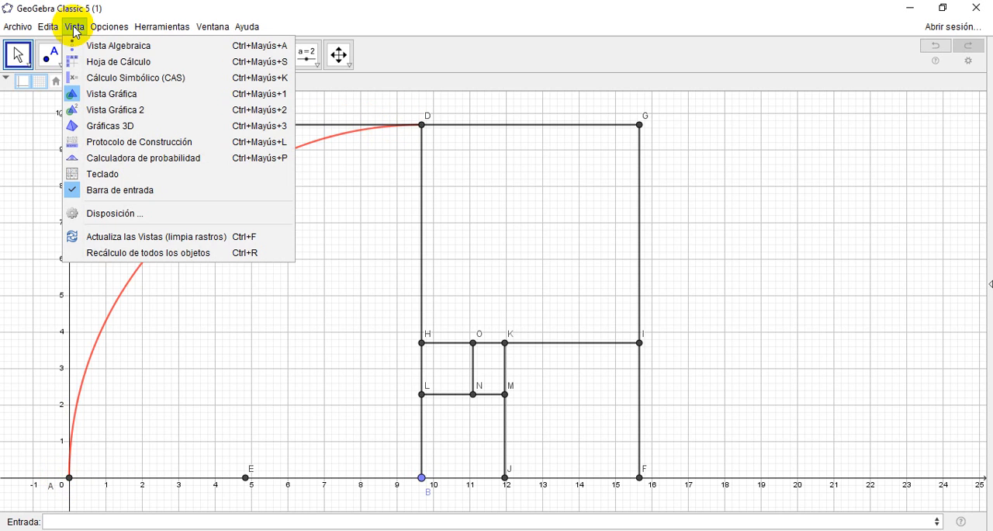
pyautogui.click(86, 45)
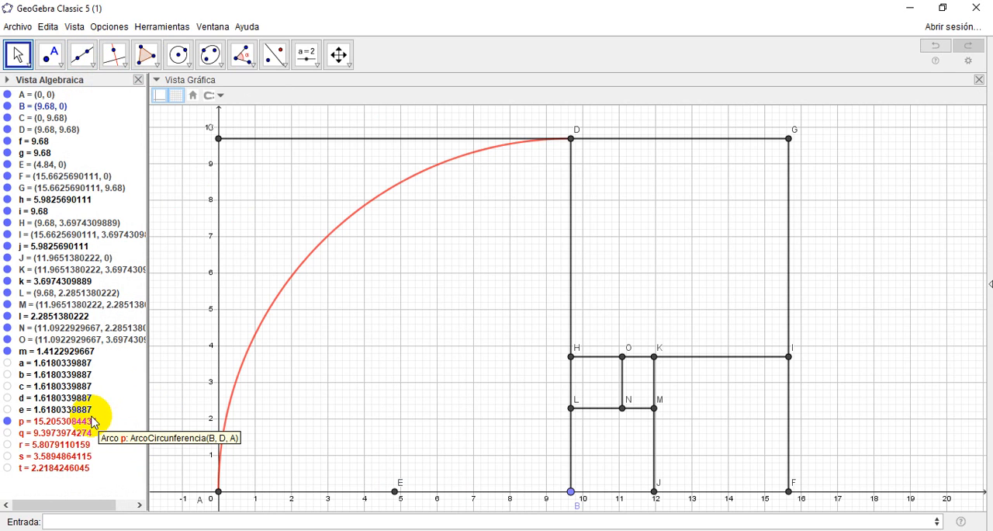
pyautogui.click(7, 432)
pyautogui.click(8, 444)
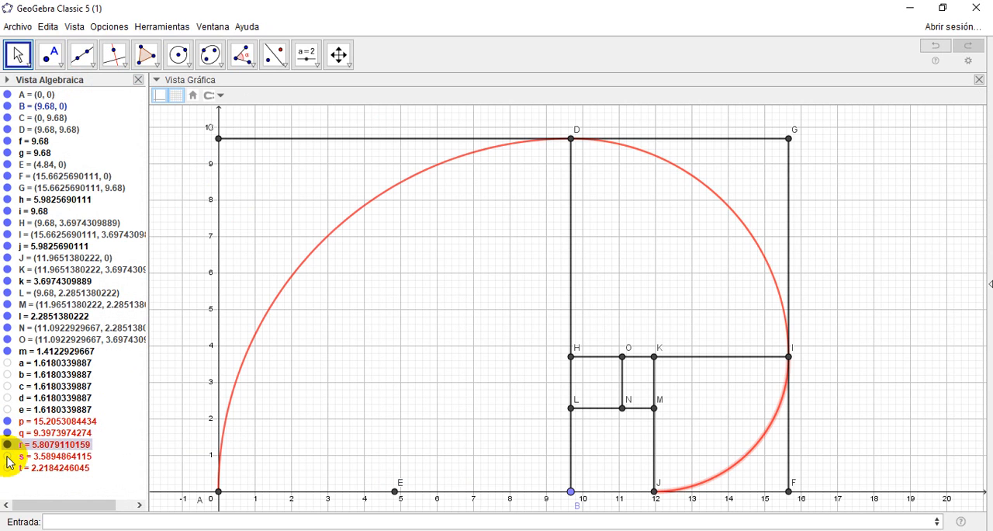
pyautogui.click(8, 457)
pyautogui.click(8, 468)
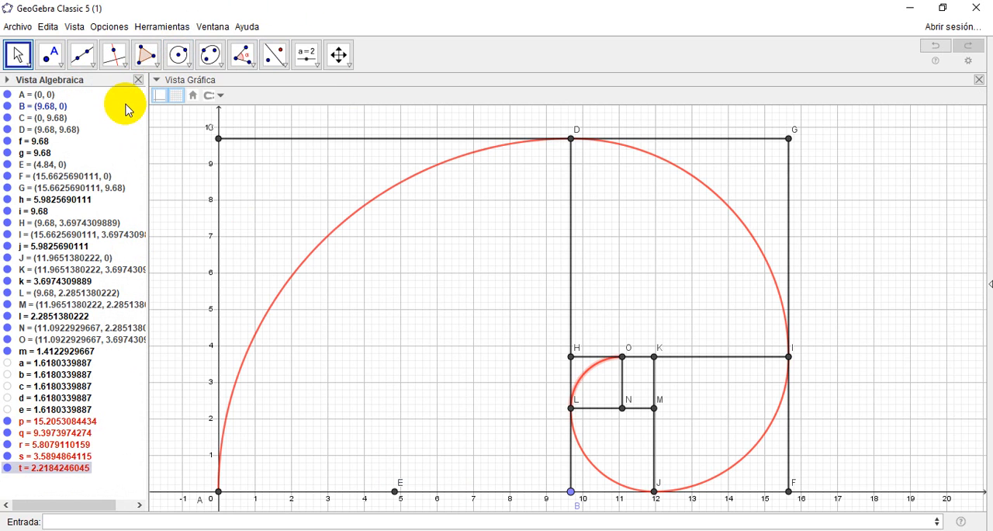
pyautogui.click(140, 77)
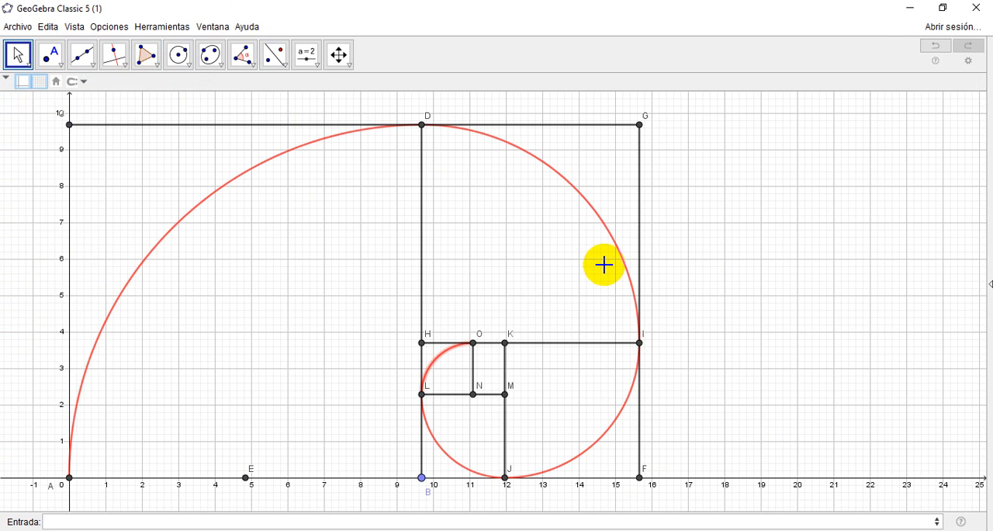